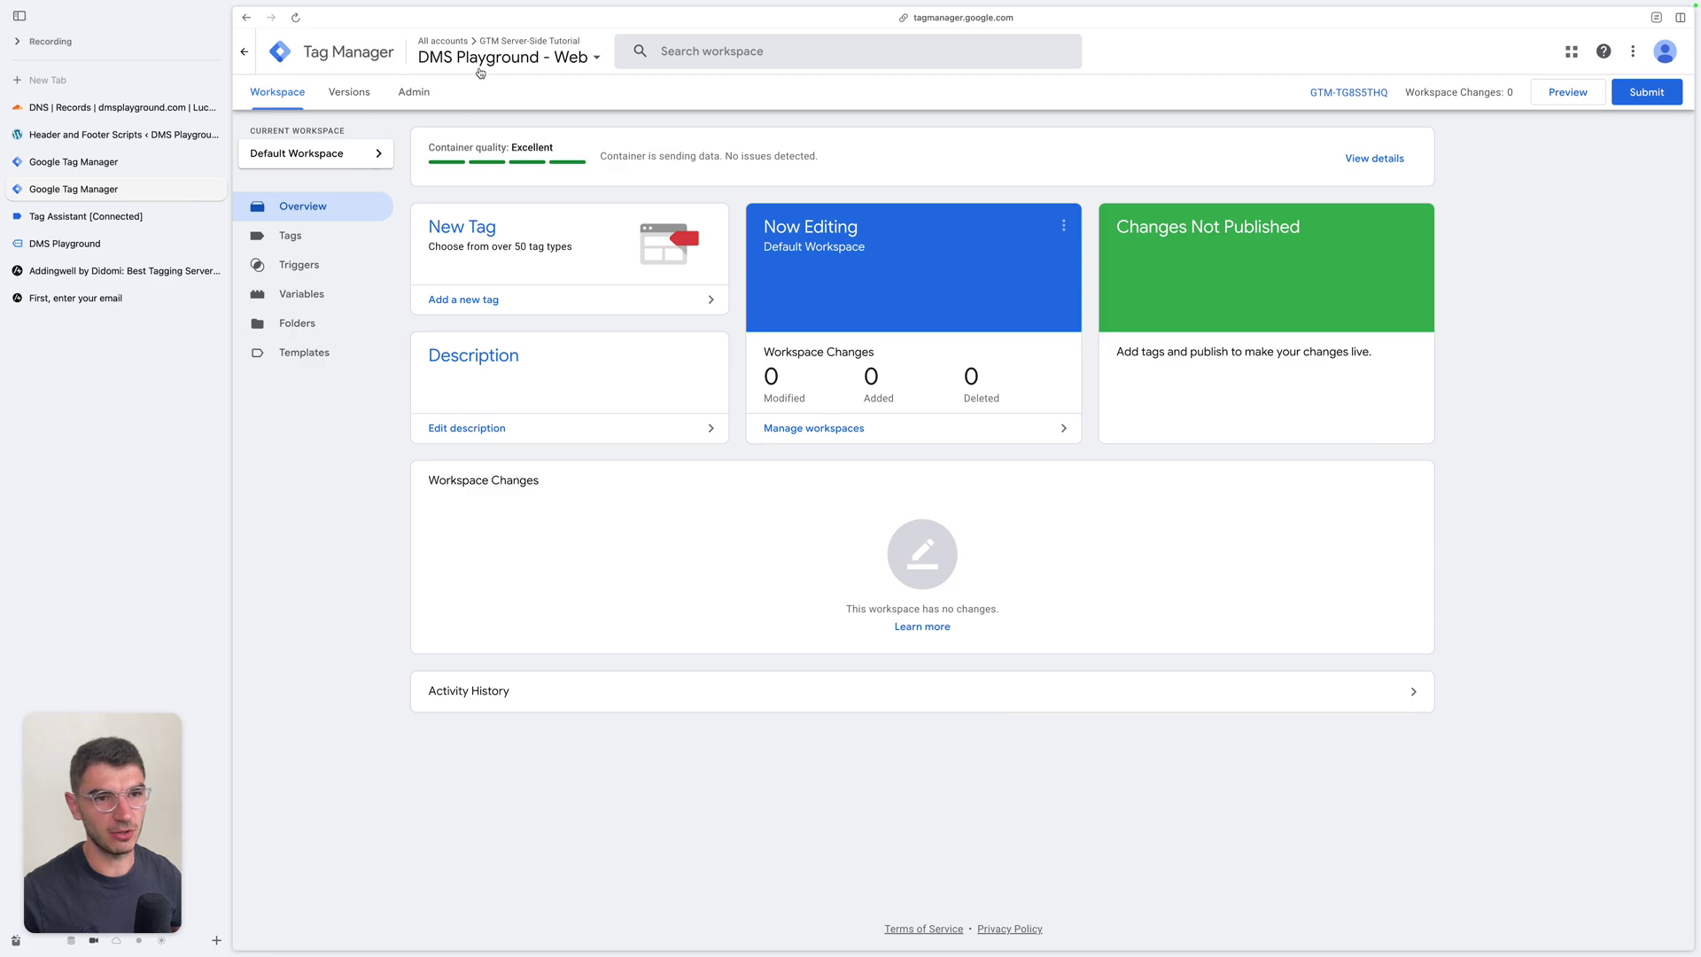
# Rename the browser tab showing the DMS Playground - Web container to GTM Web.
pyautogui.doubleClick(125, 186)
pyautogui.write('G')
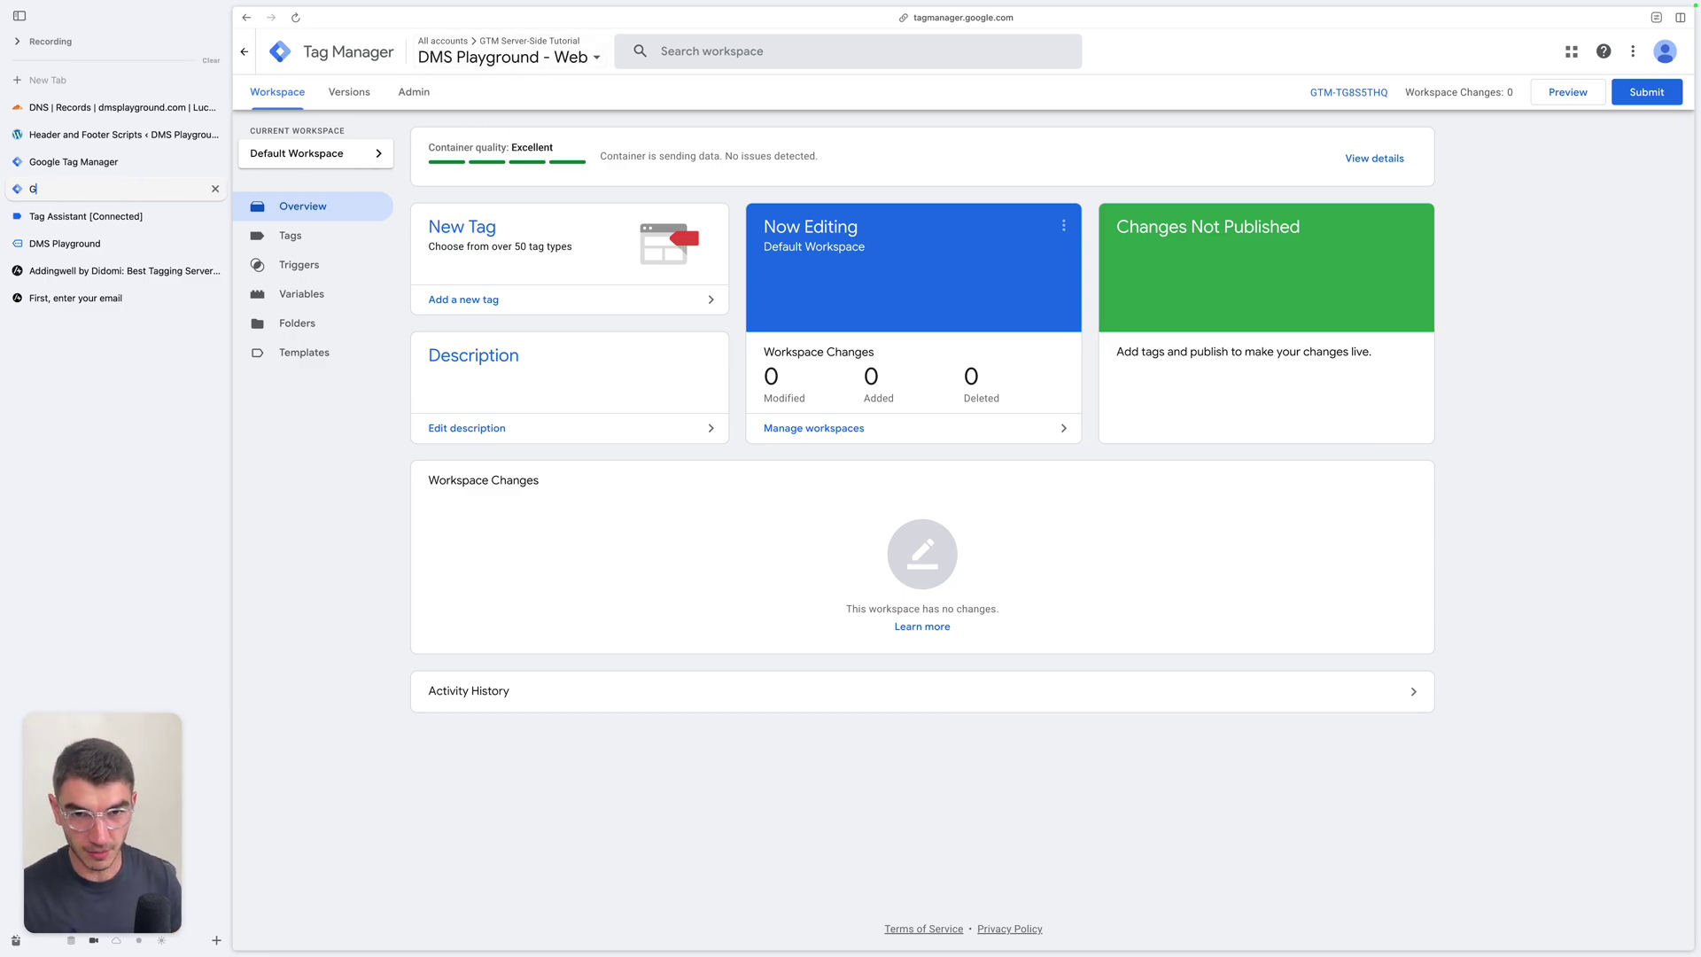
pyautogui.write('TM Web')
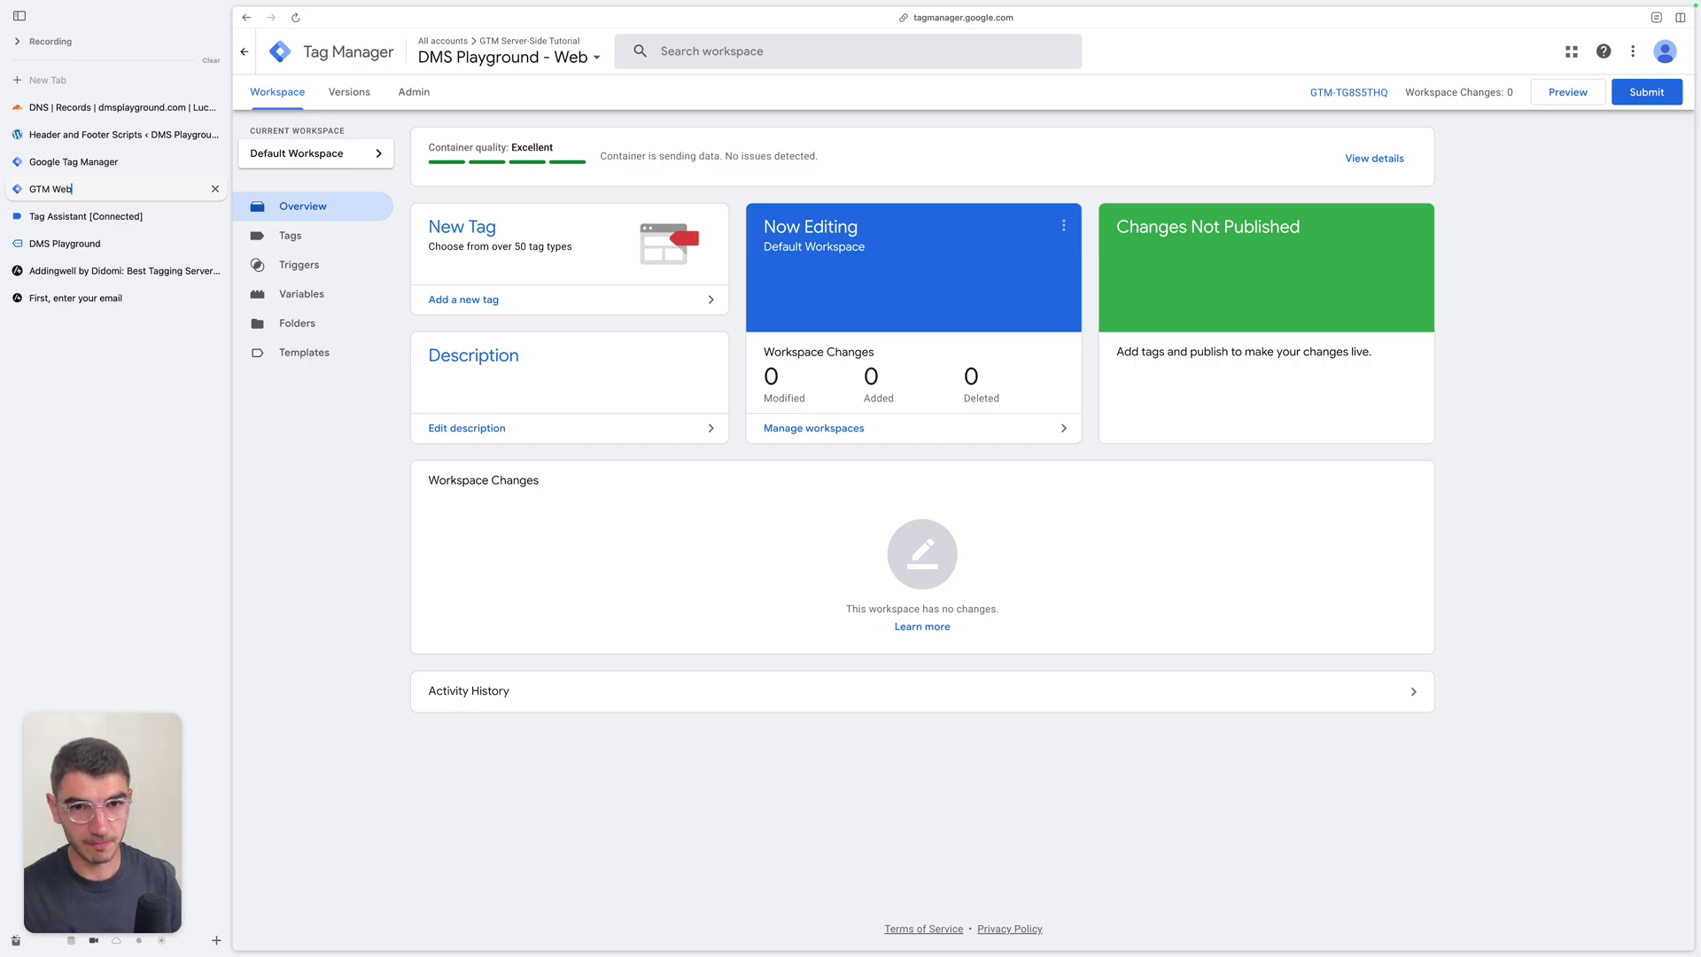
pyautogui.press('Return')
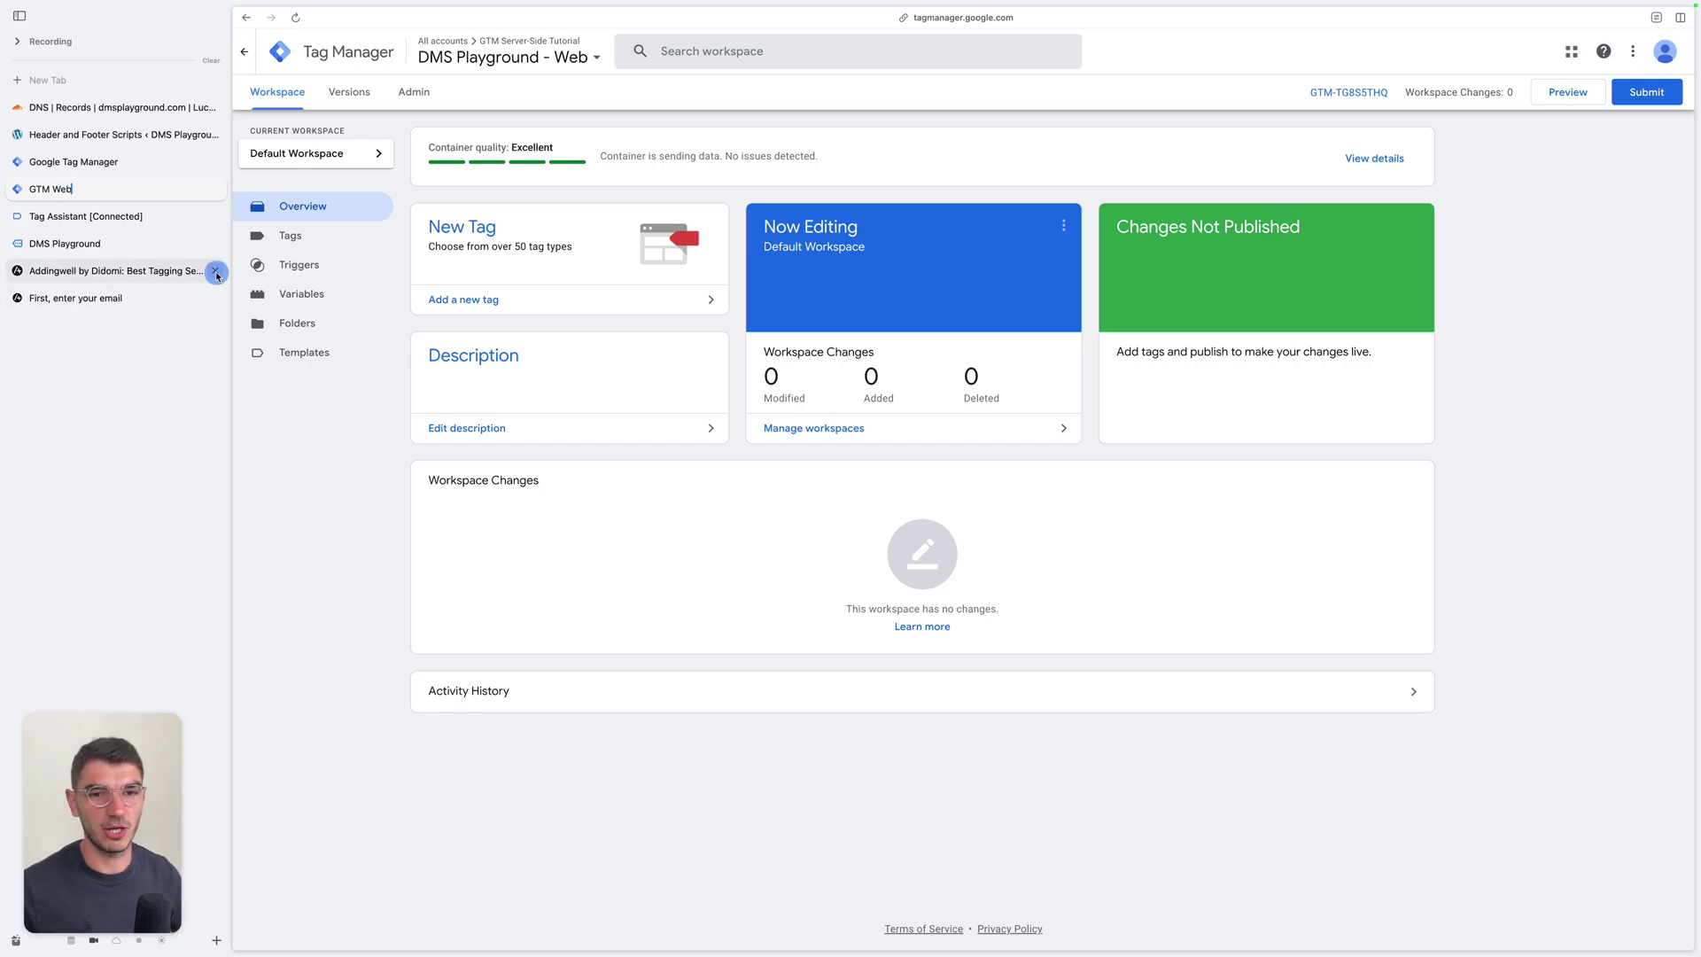
# Close the Addingwell website tab and enter the first name in Addingwell's free account registration form.
pyautogui.click(214, 270)
pyautogui.click(146, 272)
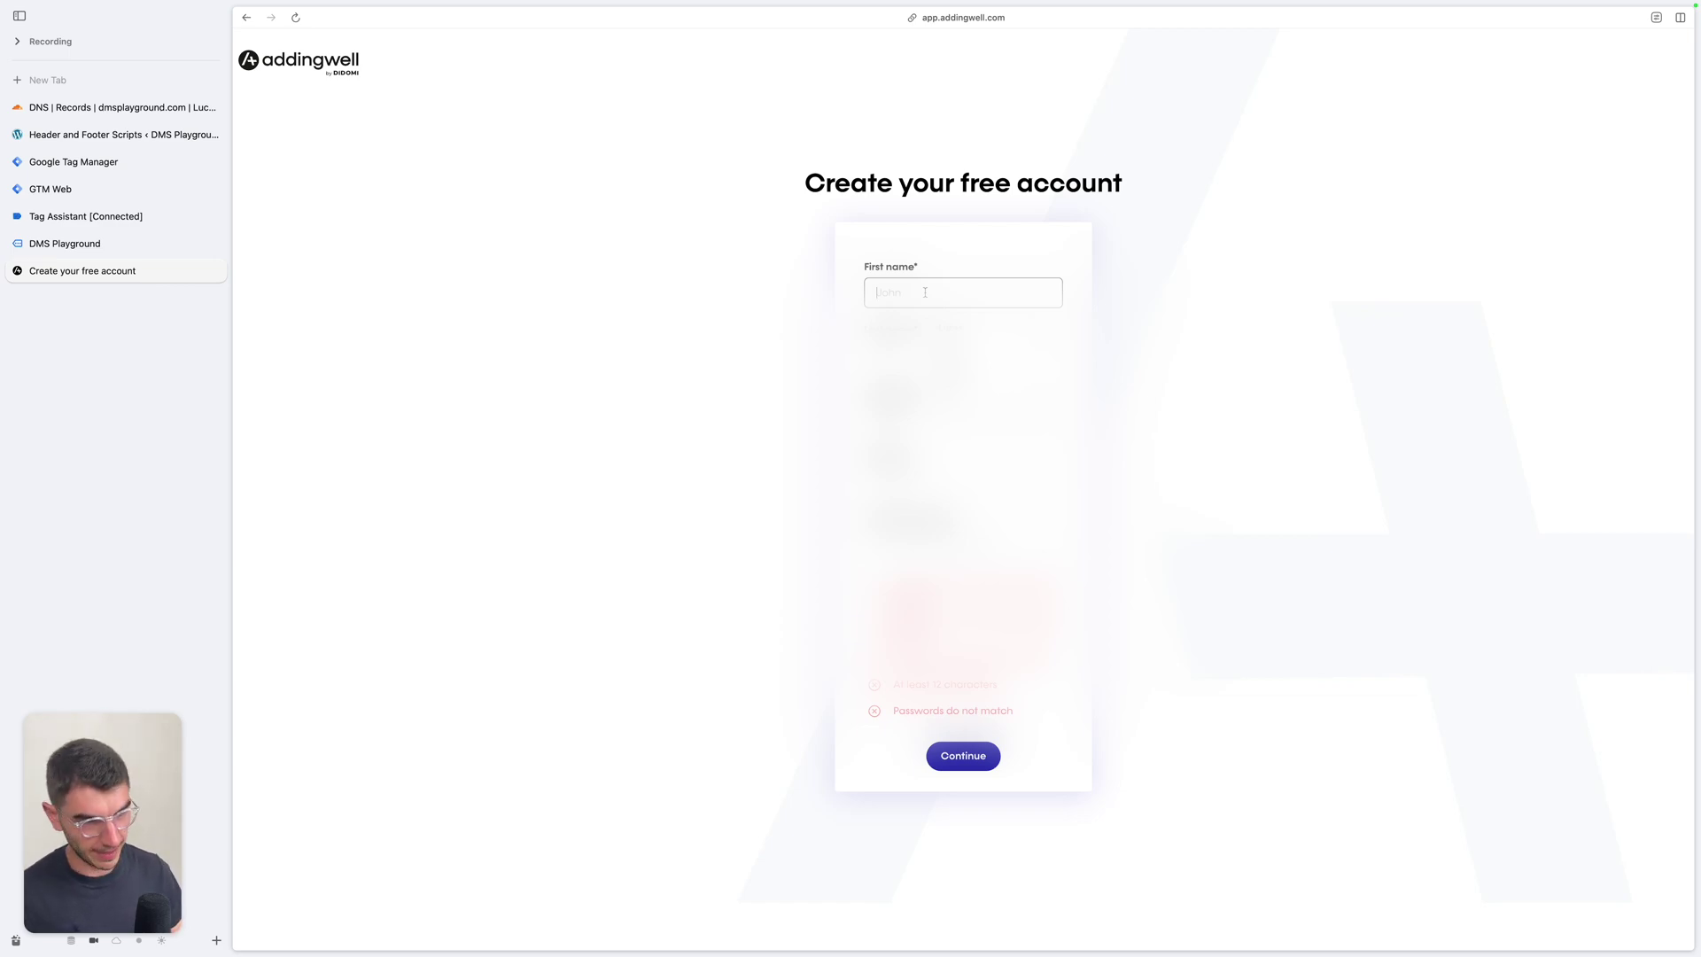
pyautogui.write('cas')
pyautogui.press('Tab')
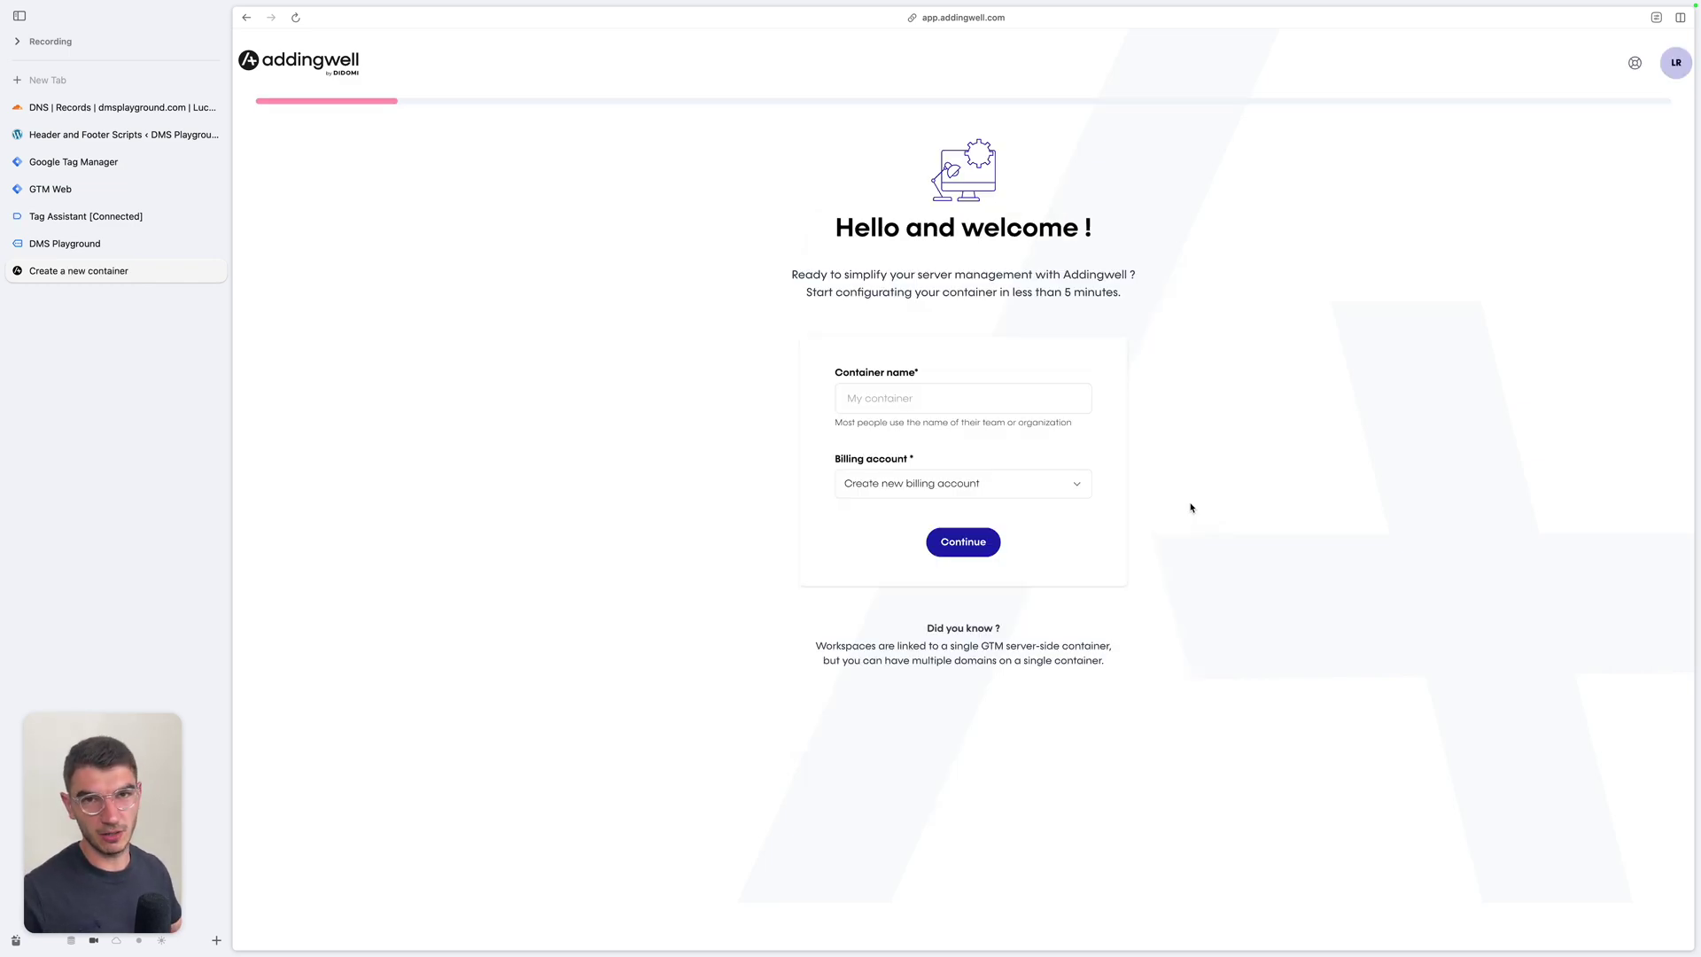
# Name the new Addingwell container DMS Playground, assign it to a new billing account, and continue.
pyautogui.click(980, 400)
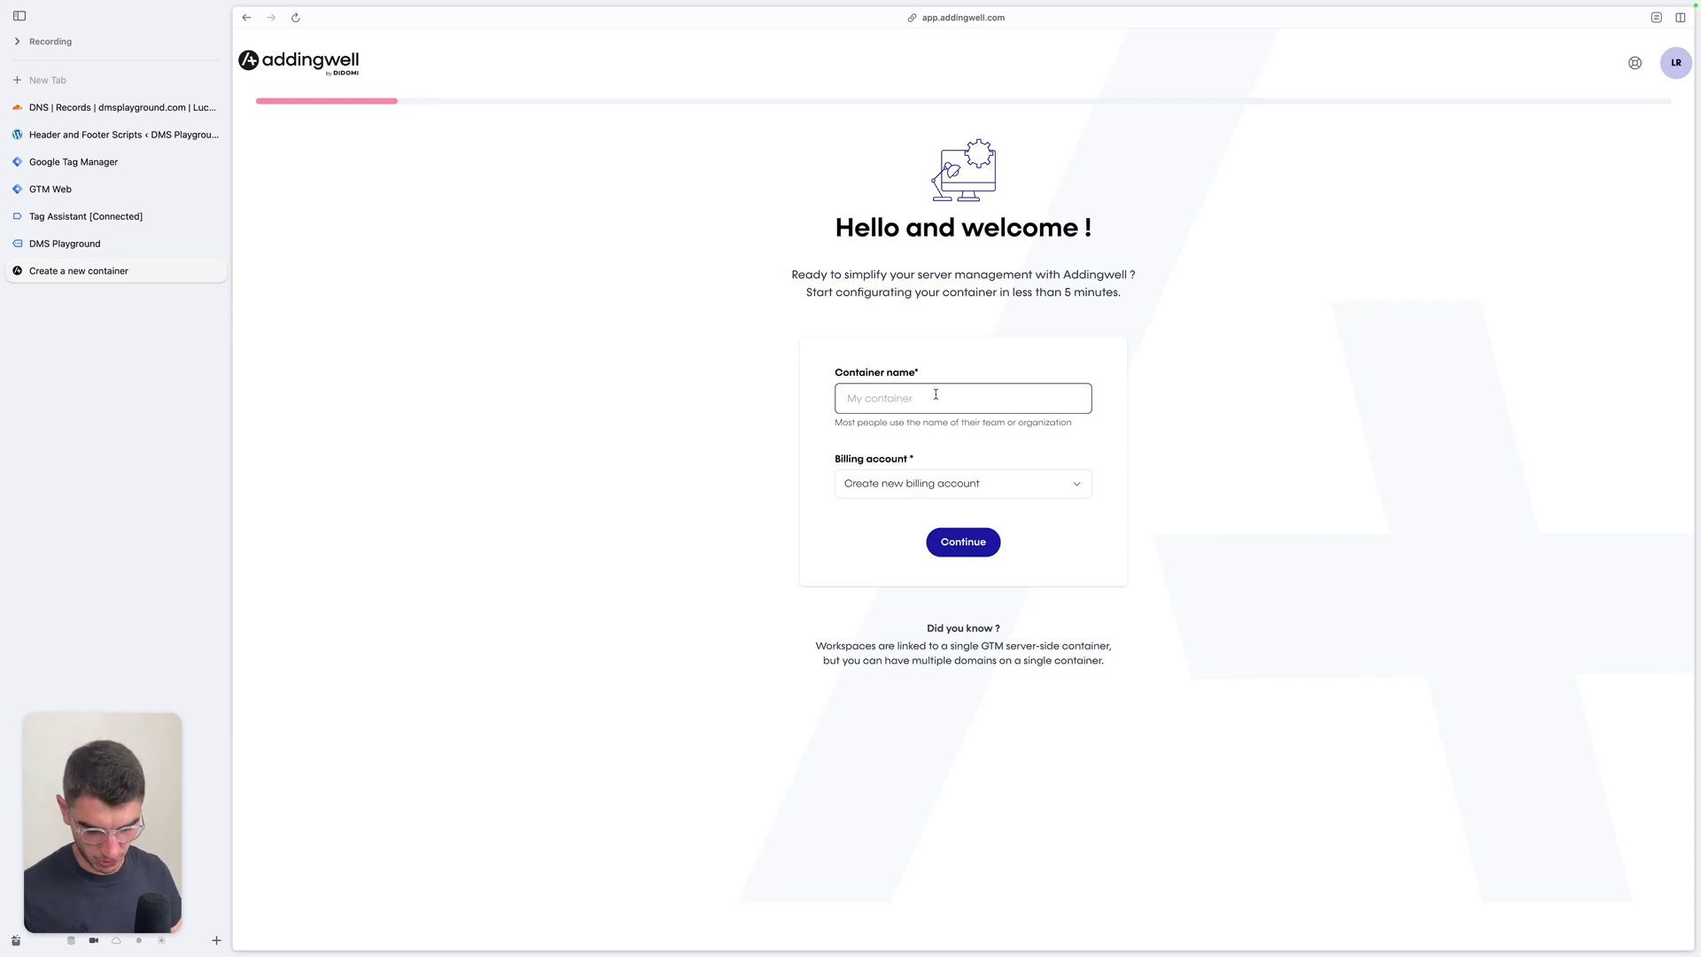
pyautogui.write('DMS')
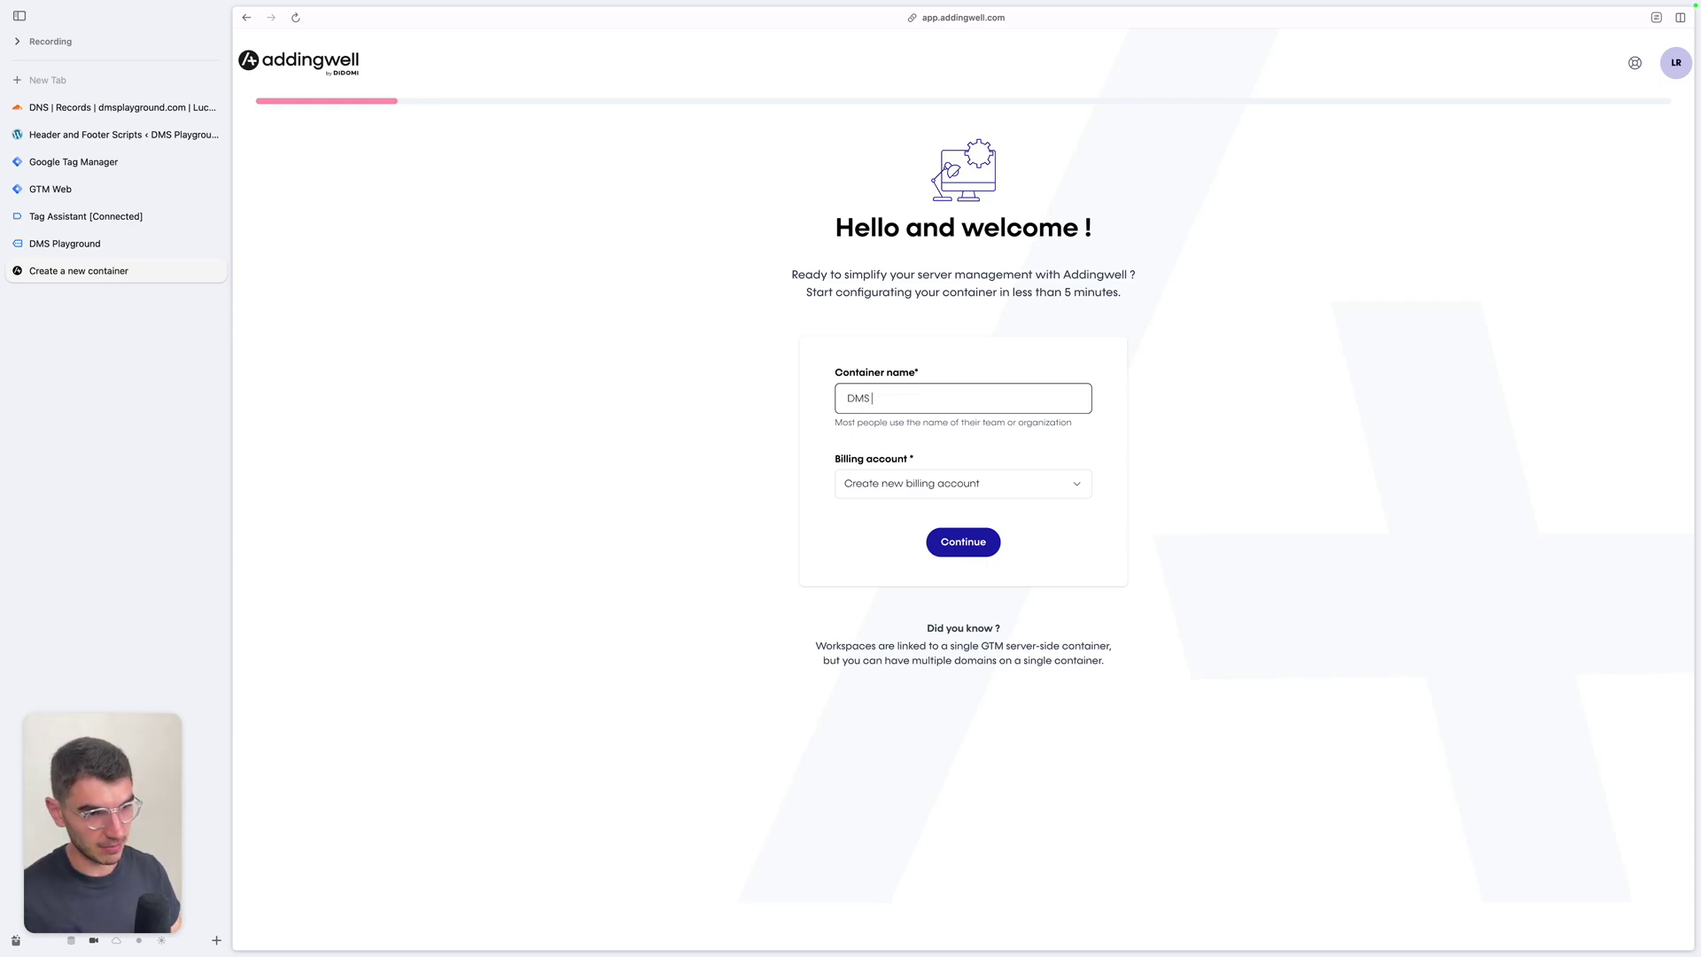
pyautogui.write(' Playground')
pyautogui.click(895, 483)
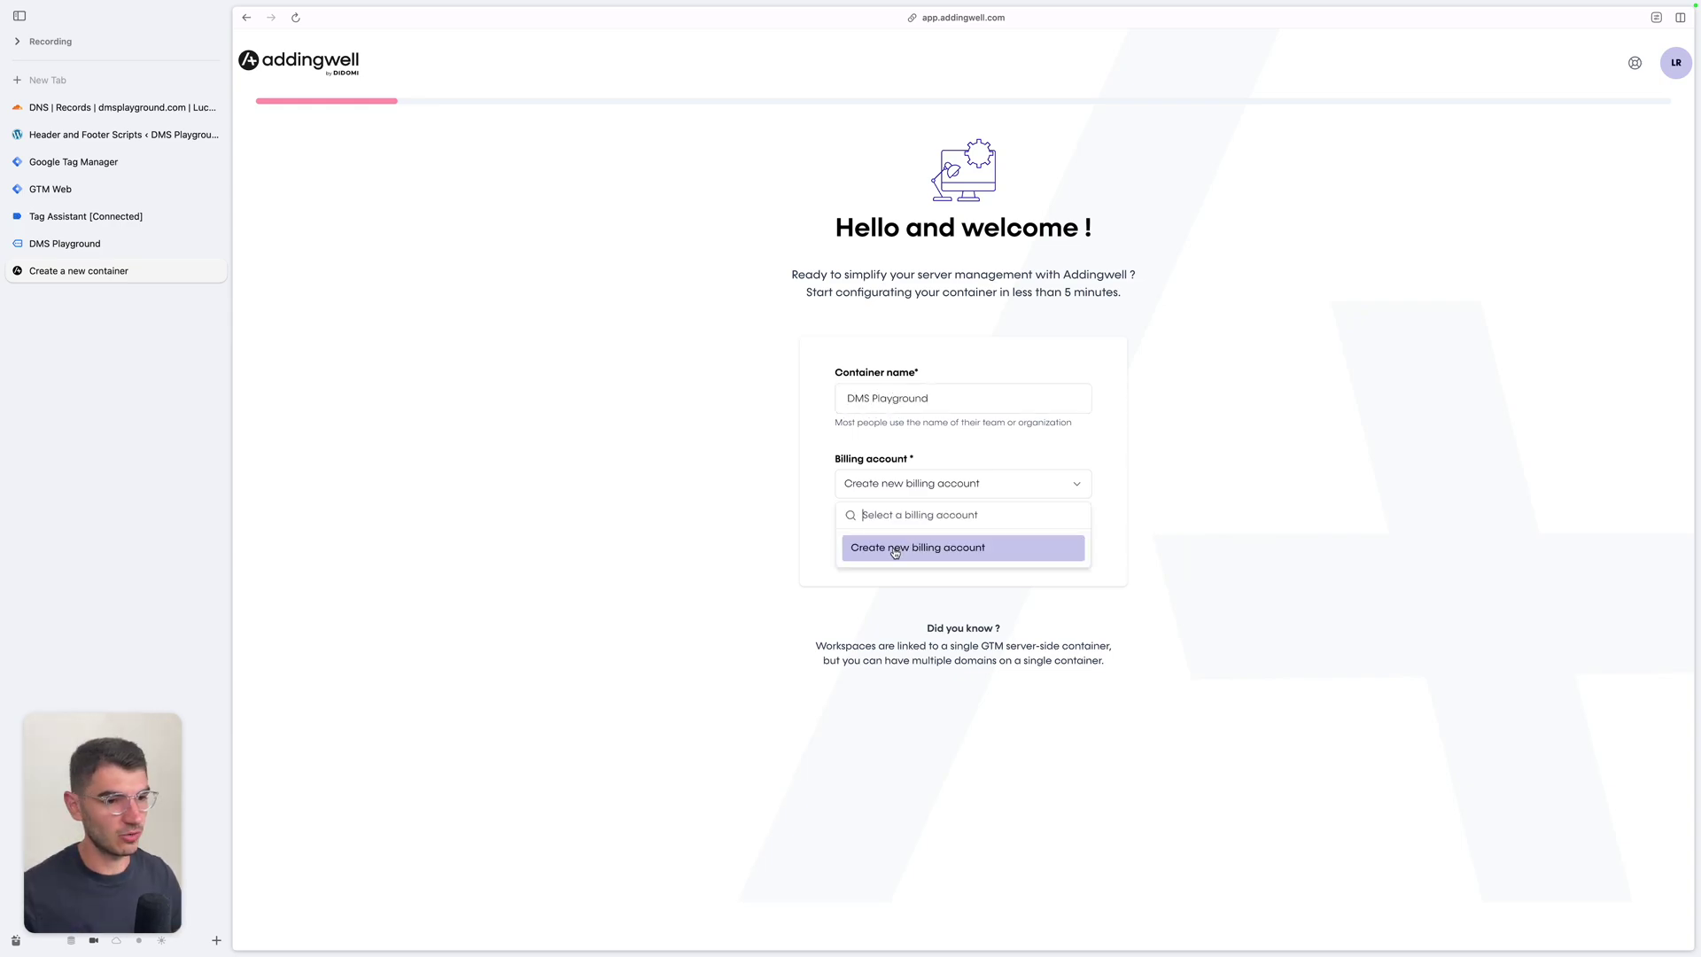
pyautogui.click(895, 550)
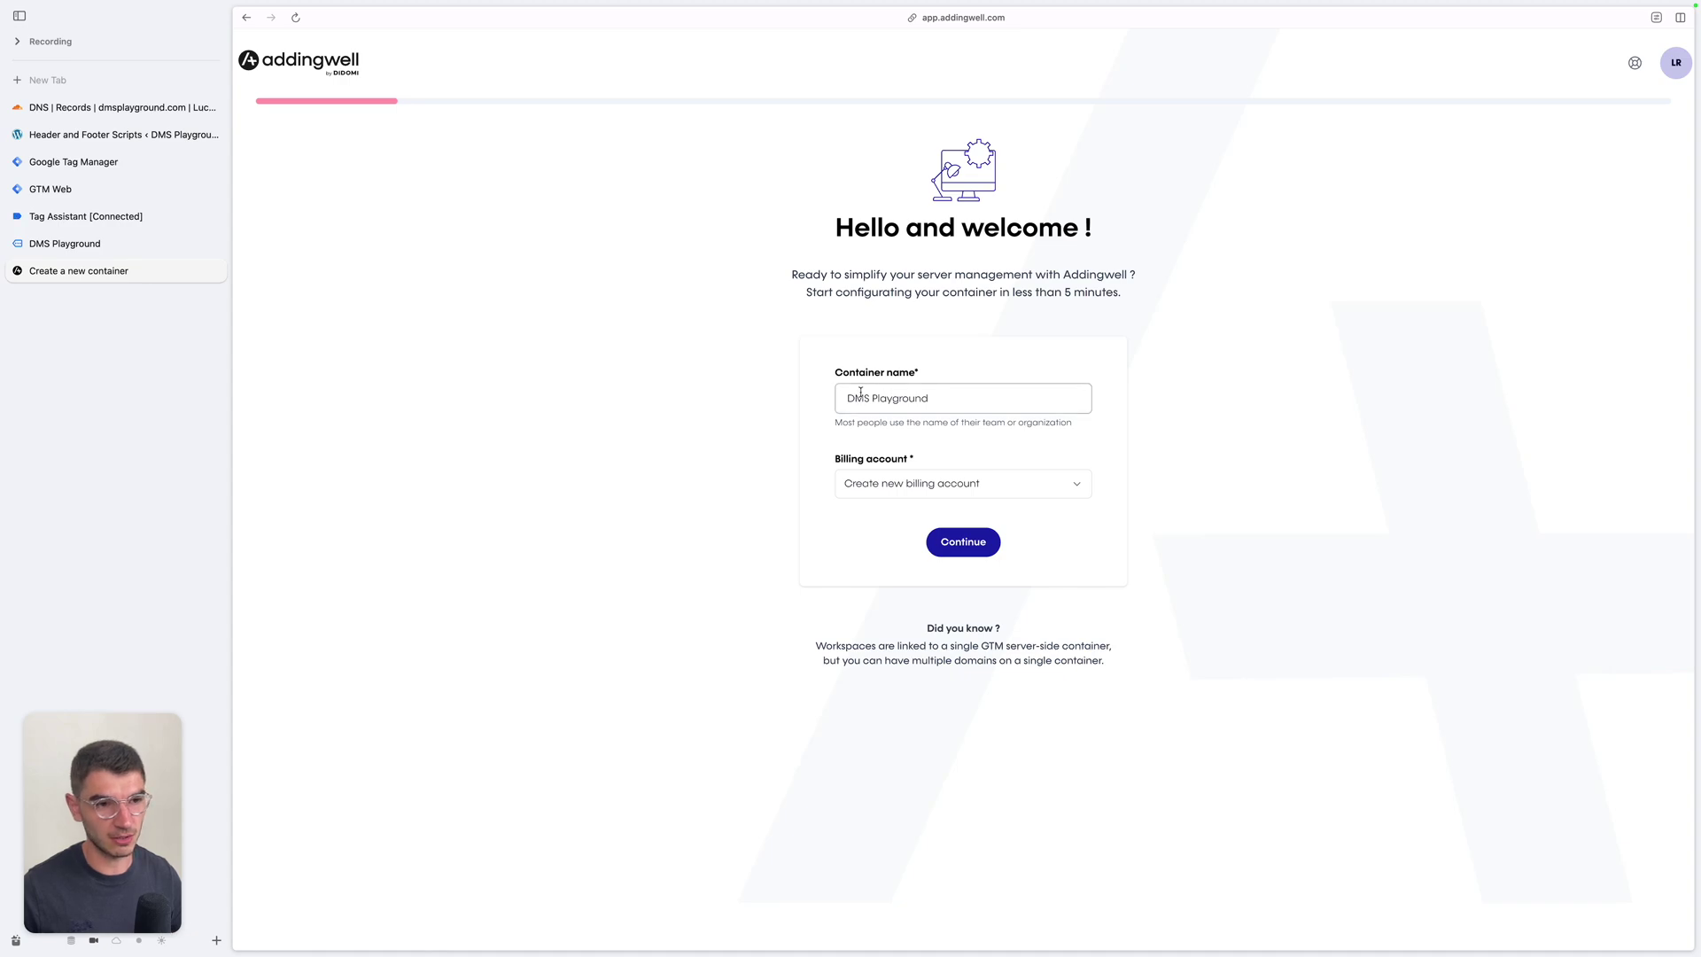
pyautogui.click(979, 540)
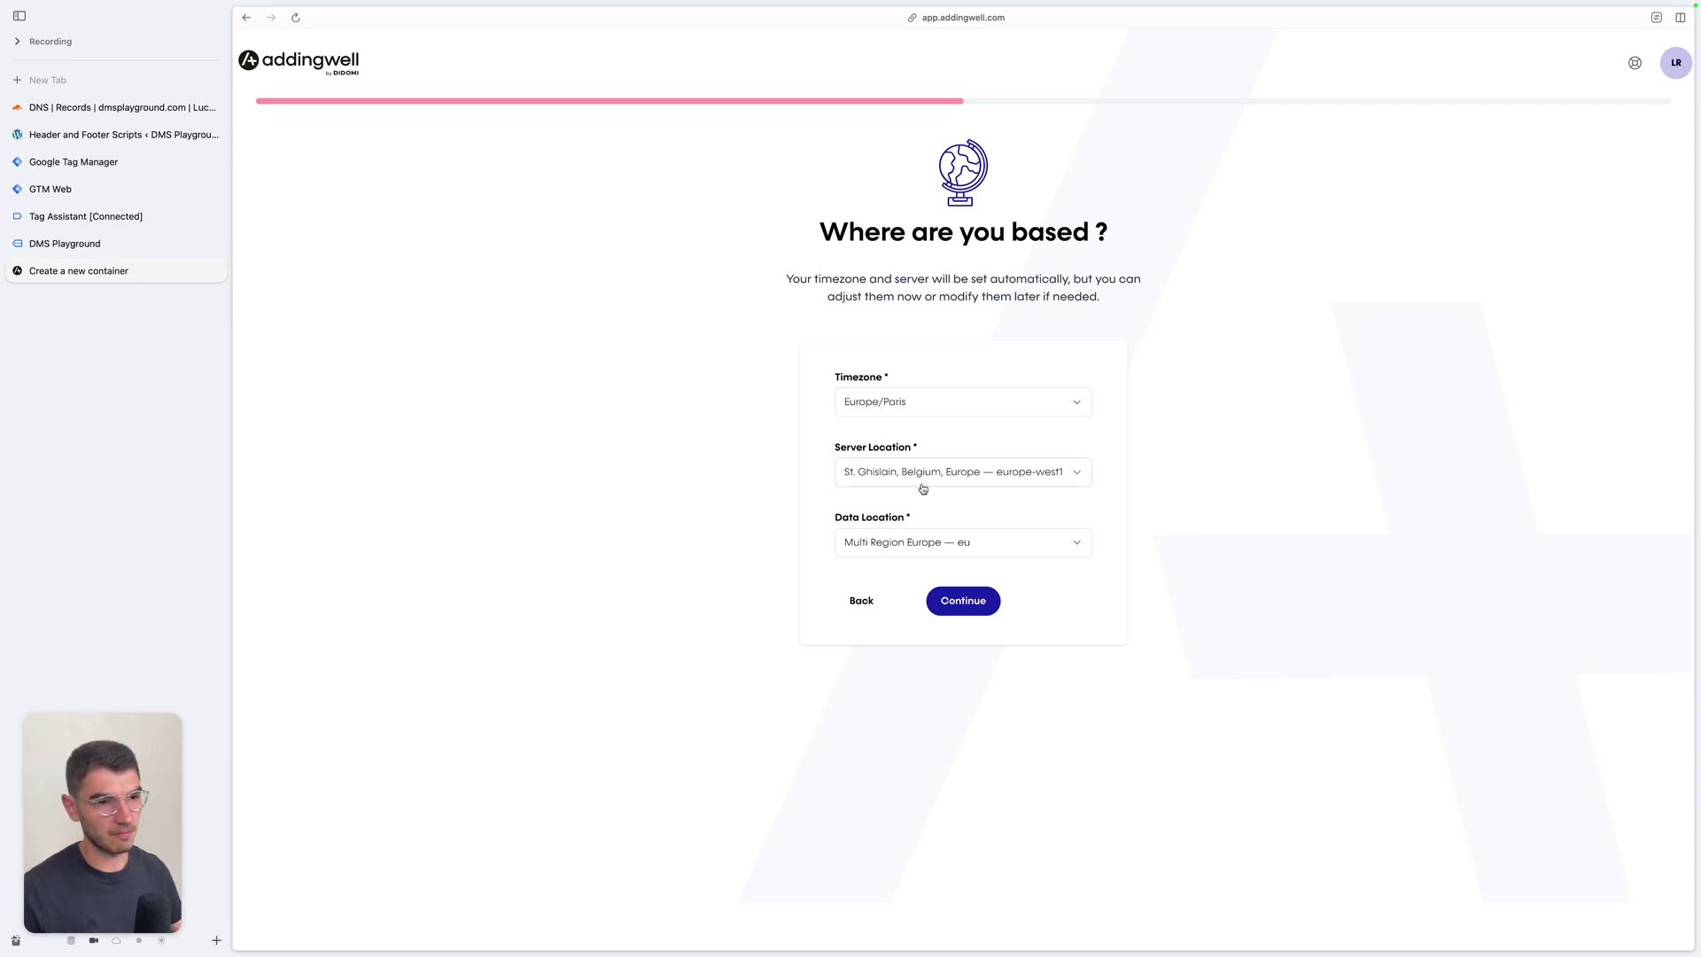
# Accept the Europe/Paris timezone, europe-west1 server and Multi Region Europe data location, and proceed to the tagging server setup.
pyautogui.click(963, 600)
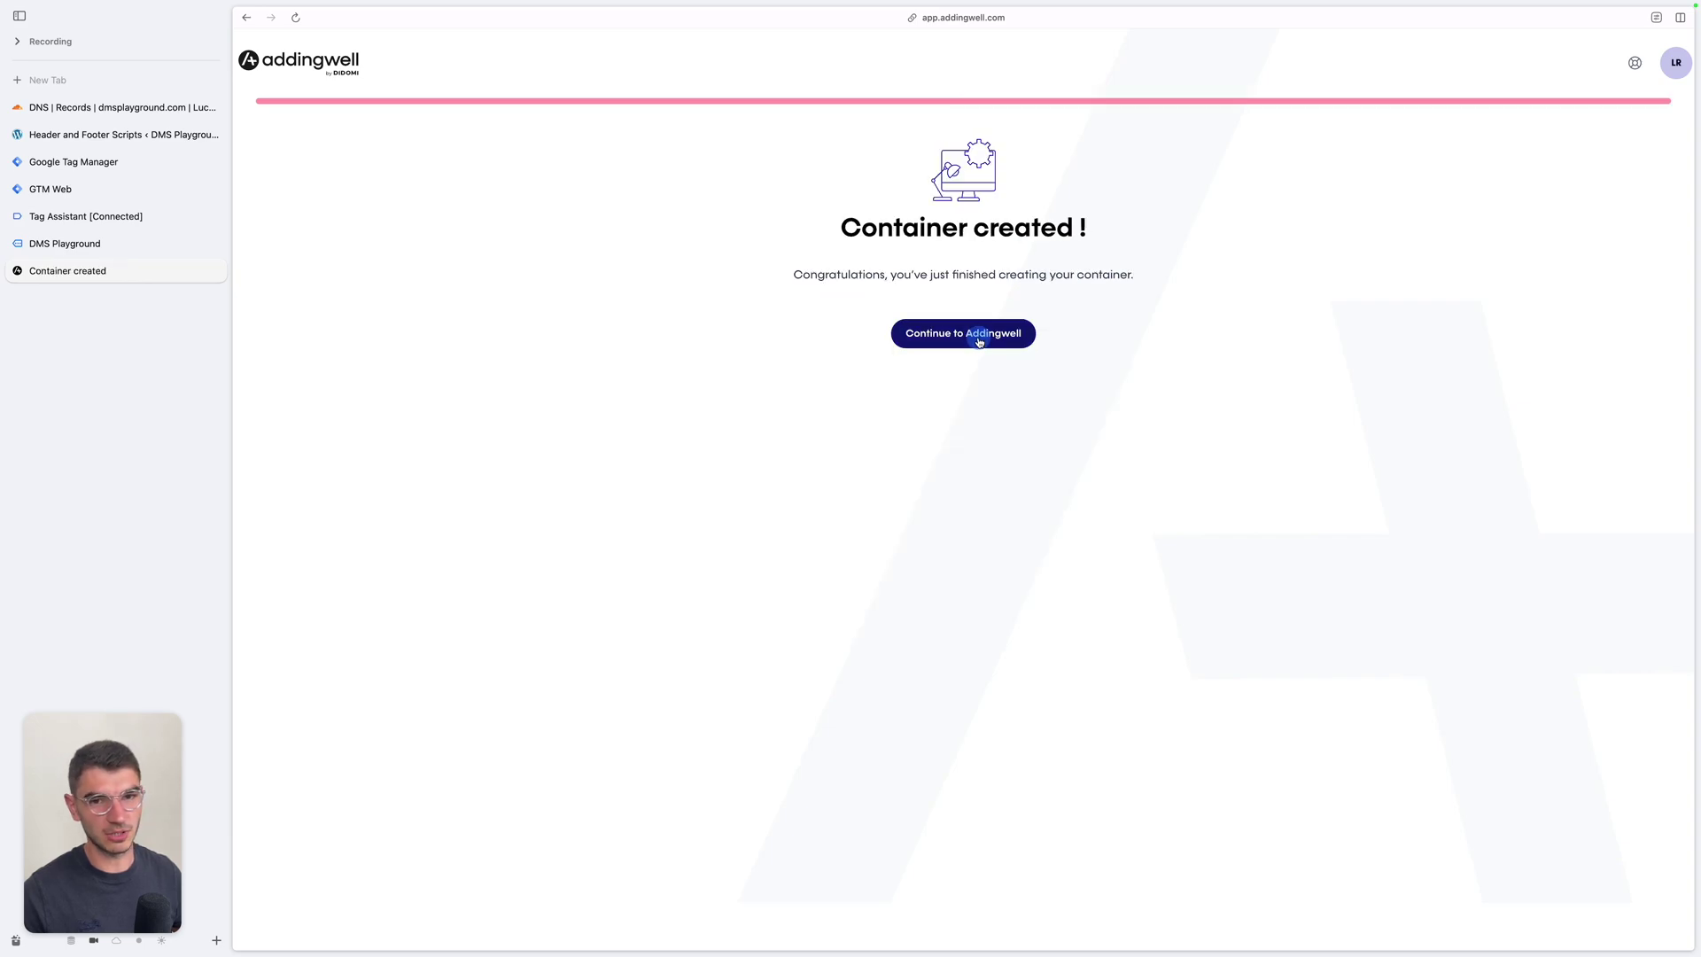
pyautogui.click(976, 336)
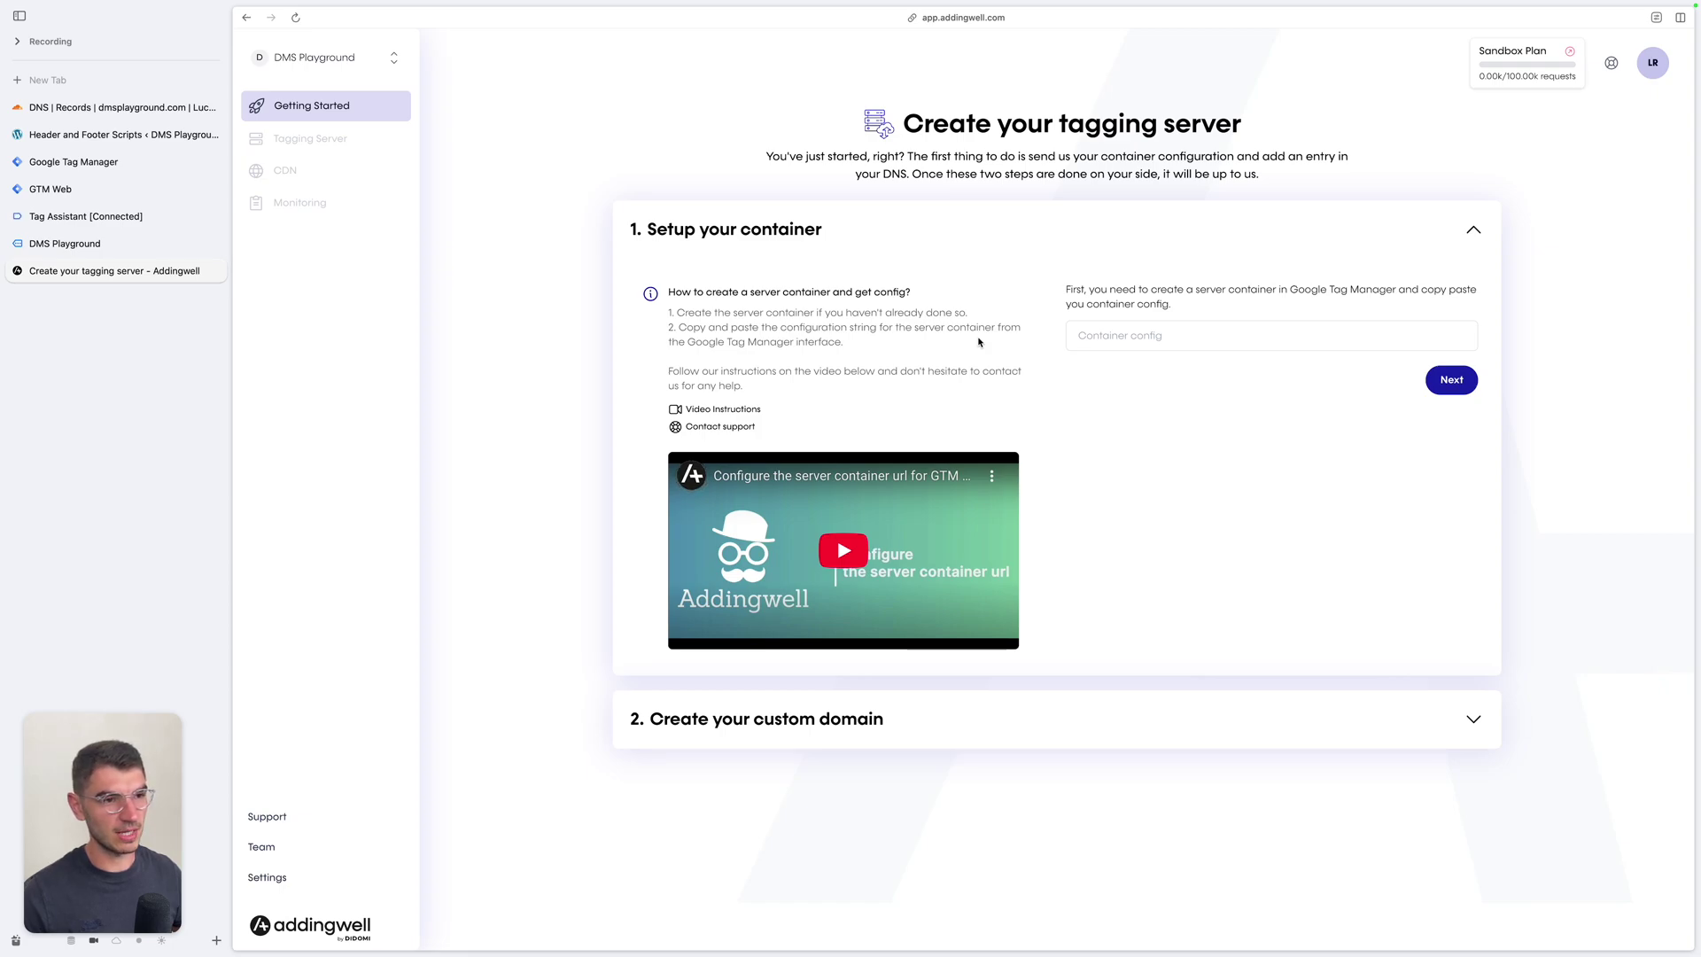
pyautogui.click(1141, 335)
pyautogui.click(1080, 404)
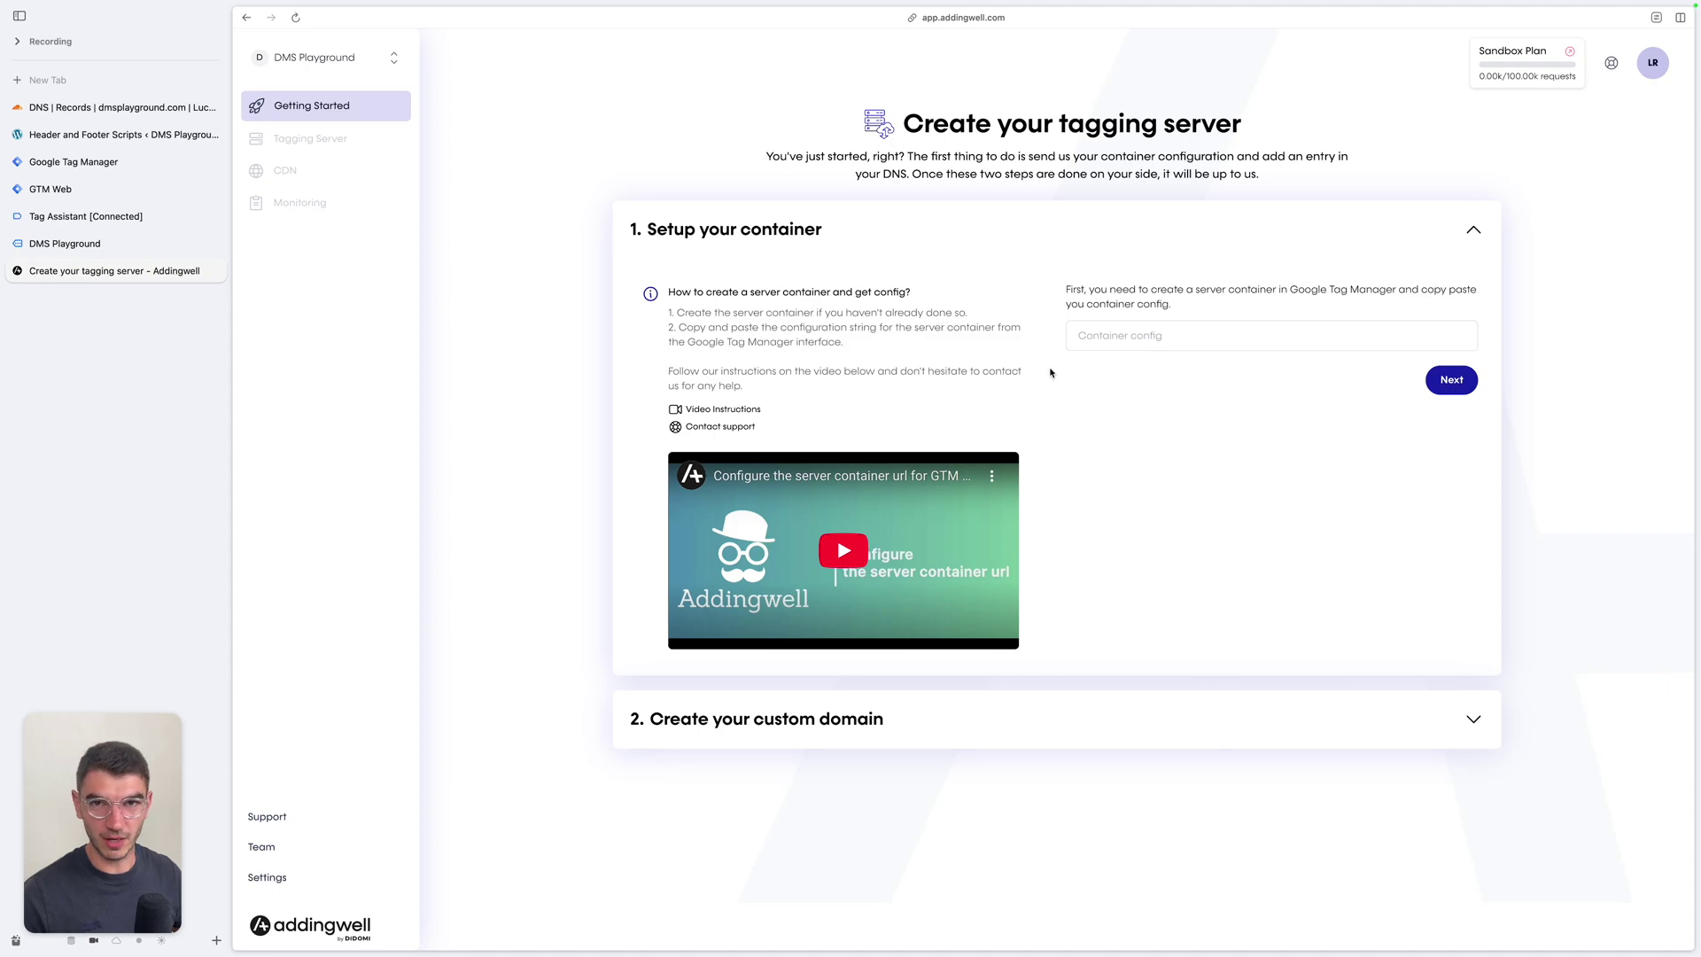
# In Google Tag Manager, create a container named DMS Playground - Server with Server as its target platform.
pyautogui.hotkey('ctrl', 'Tab')
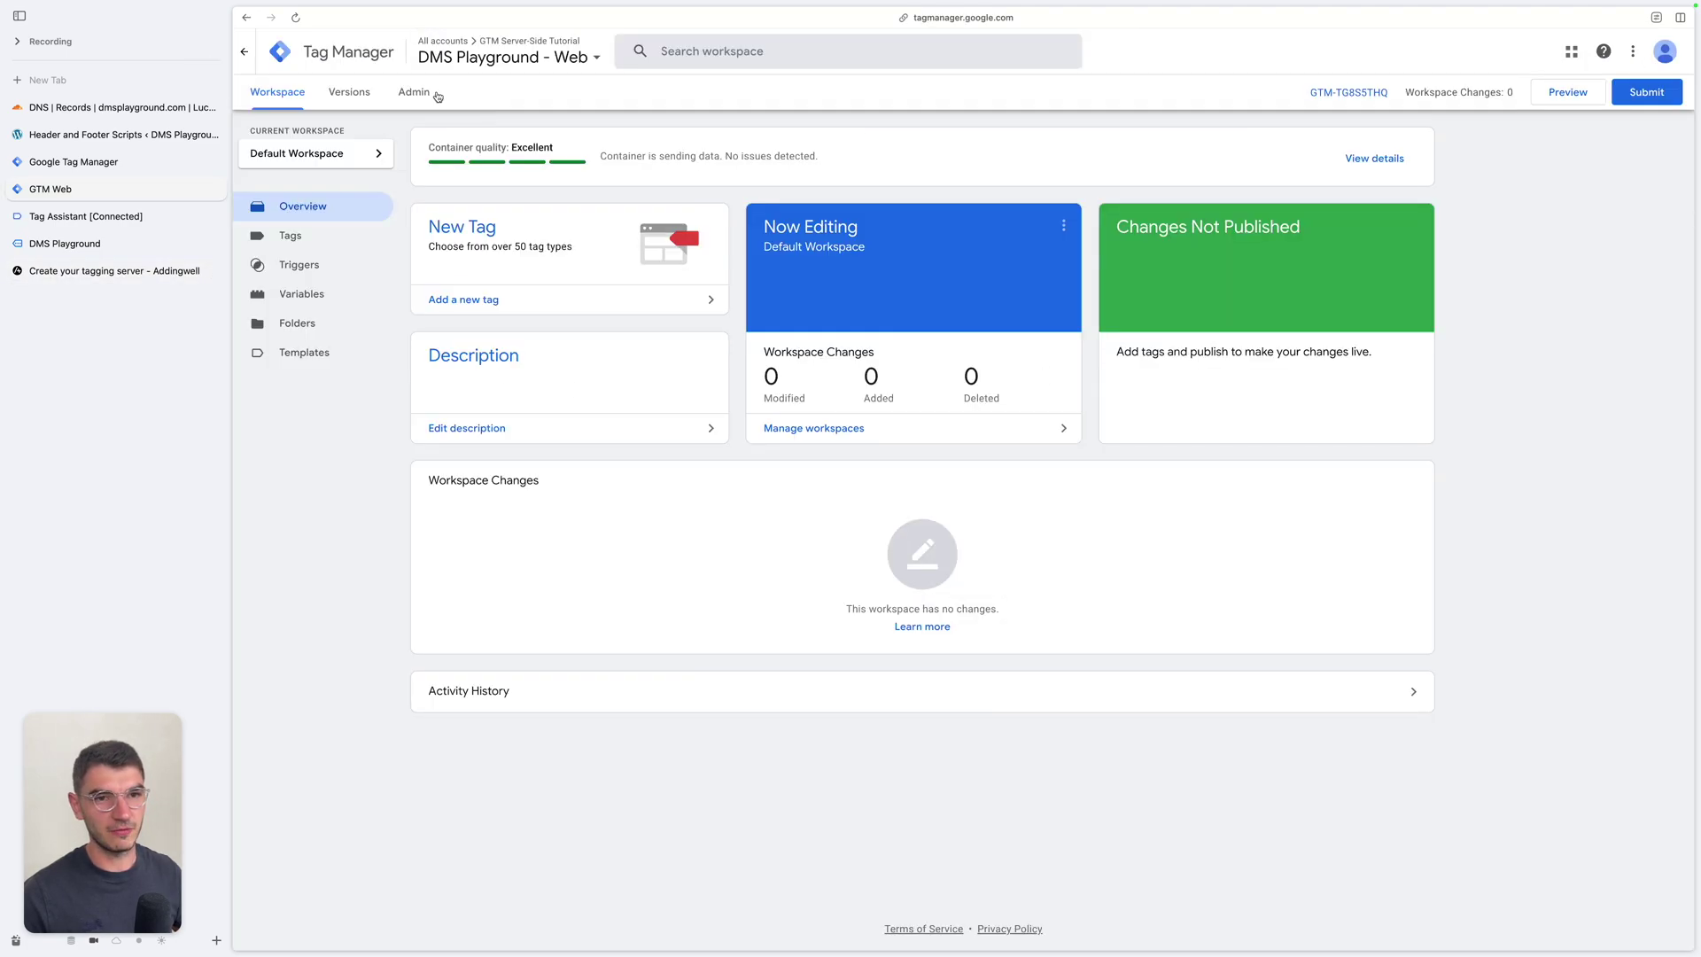
pyautogui.click(412, 92)
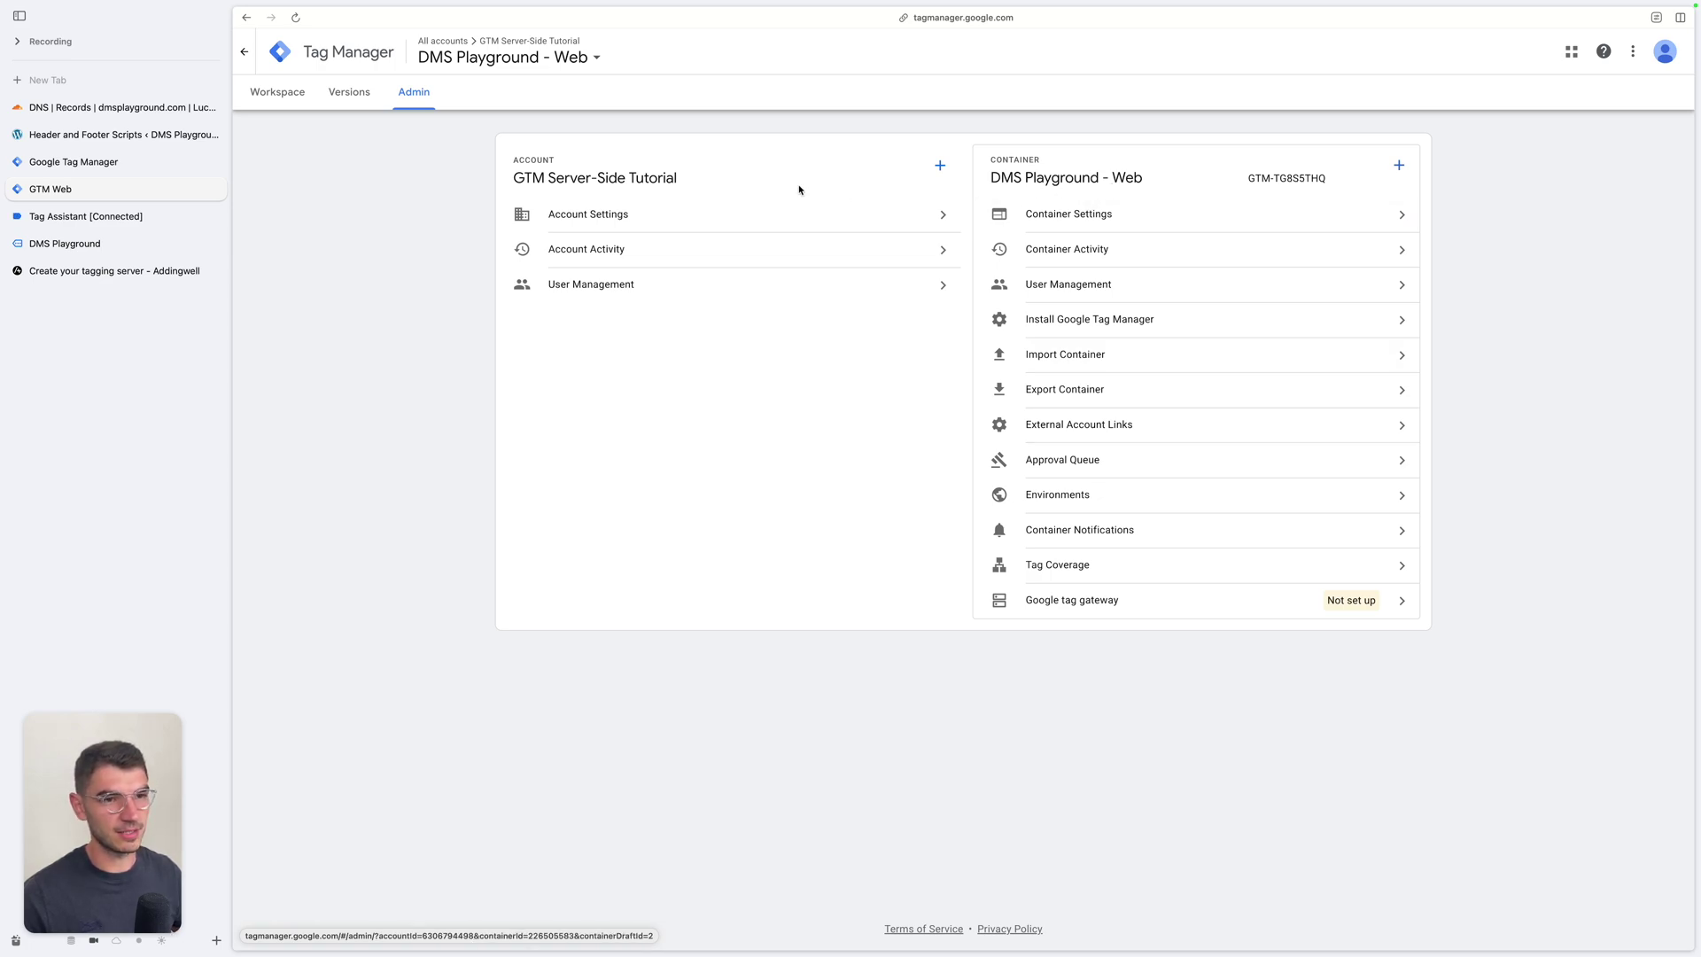
pyautogui.click(1398, 166)
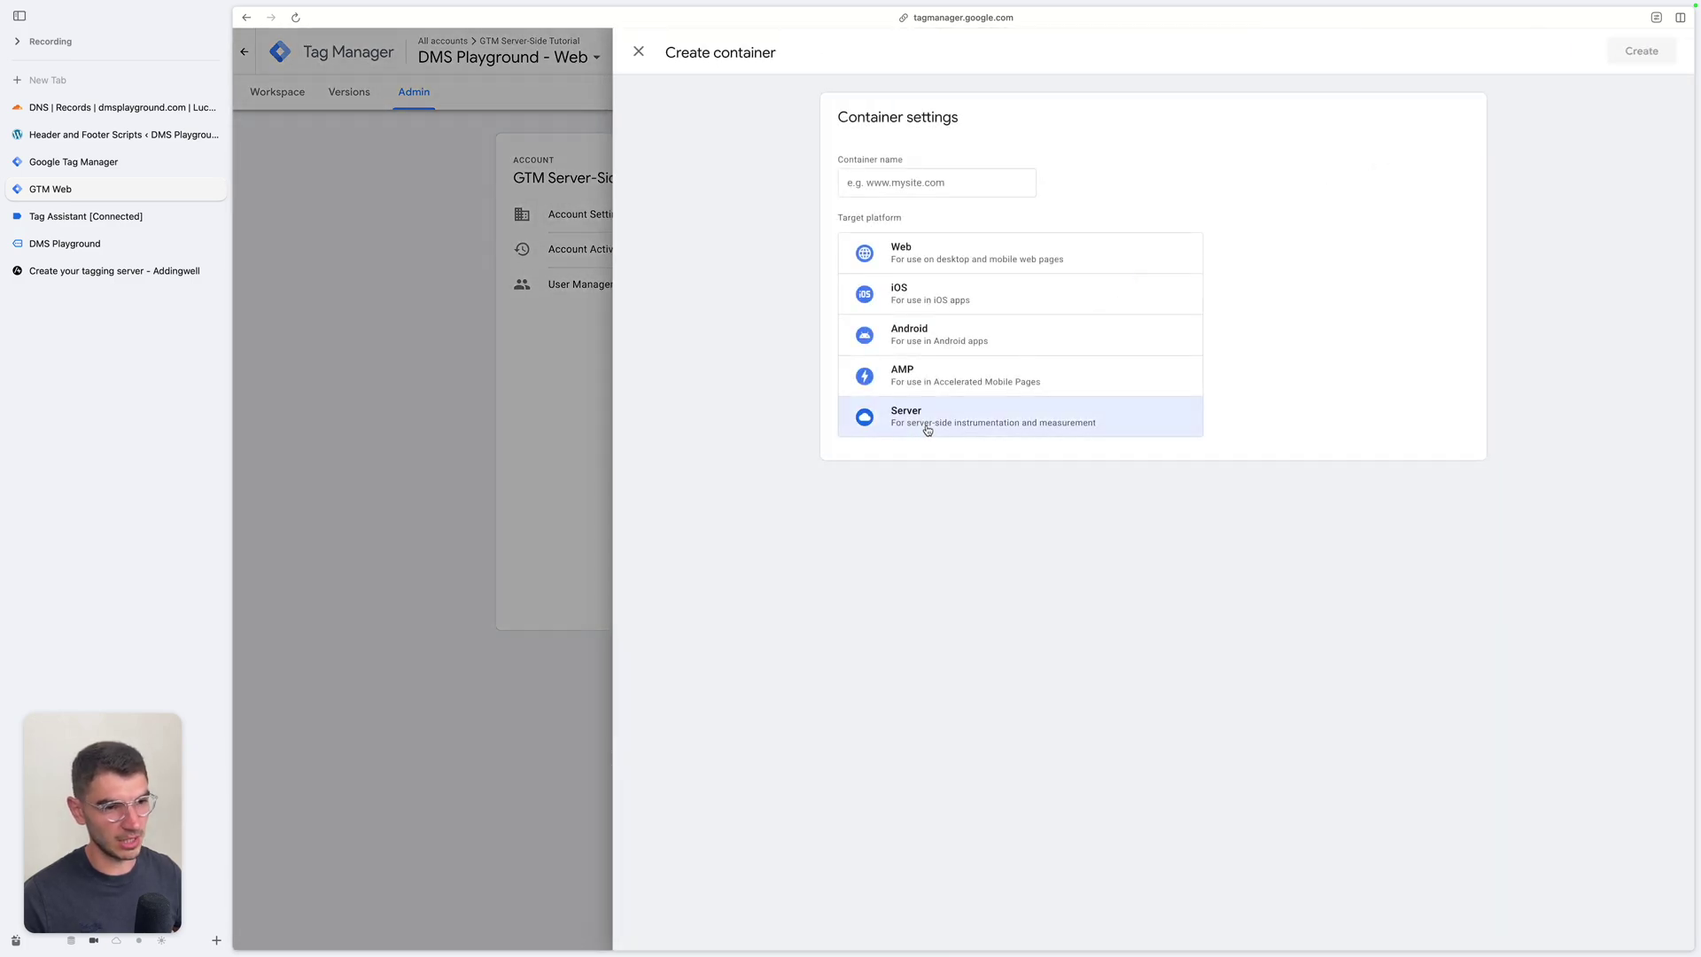
pyautogui.click(921, 422)
pyautogui.click(909, 181)
pyautogui.write('DMS')
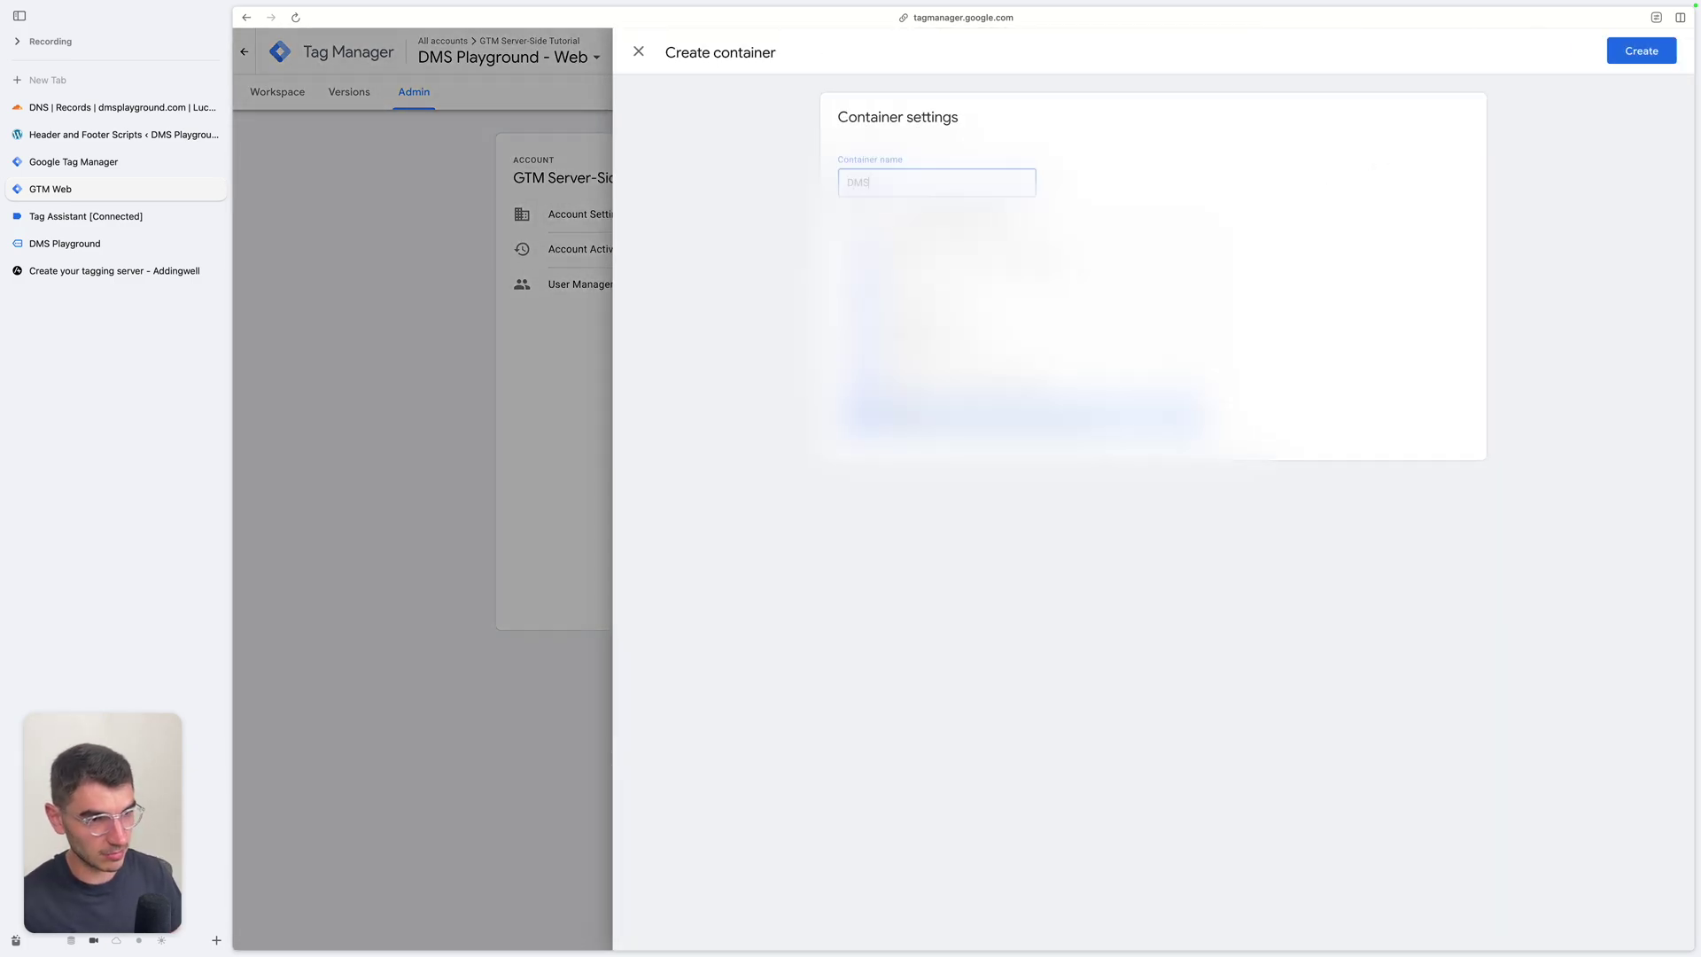
pyautogui.press('Return')
pyautogui.hotkey('alt', 'BackSpace')
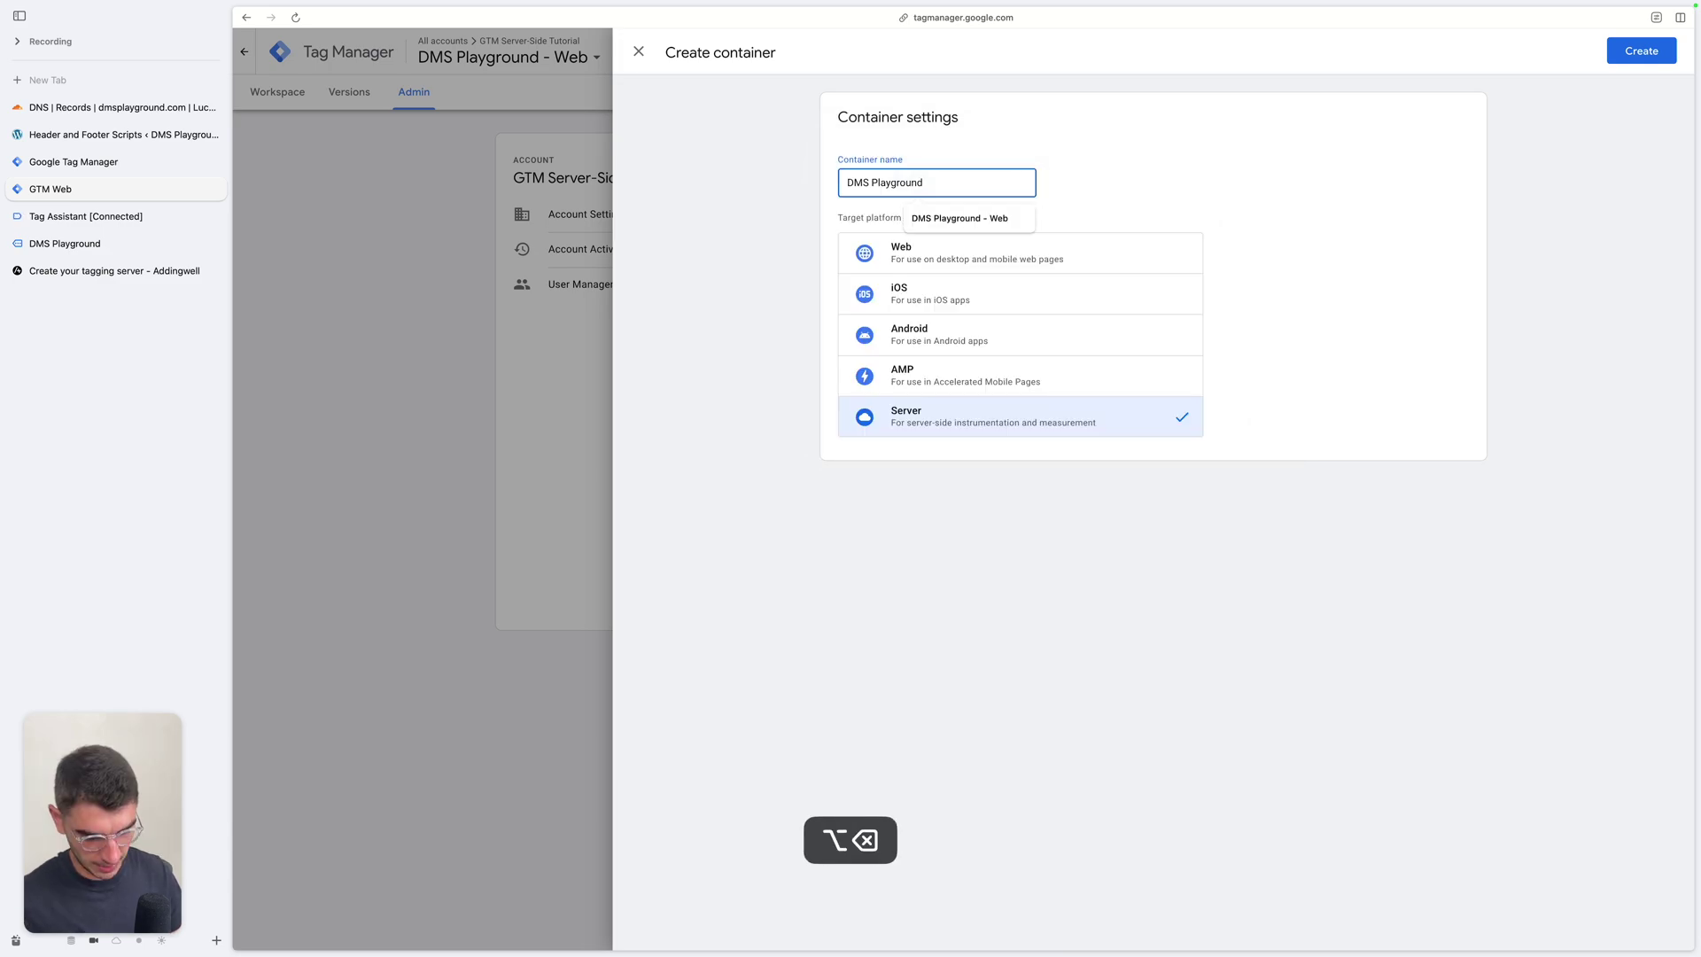
pyautogui.write('Server')
pyautogui.press('Return')
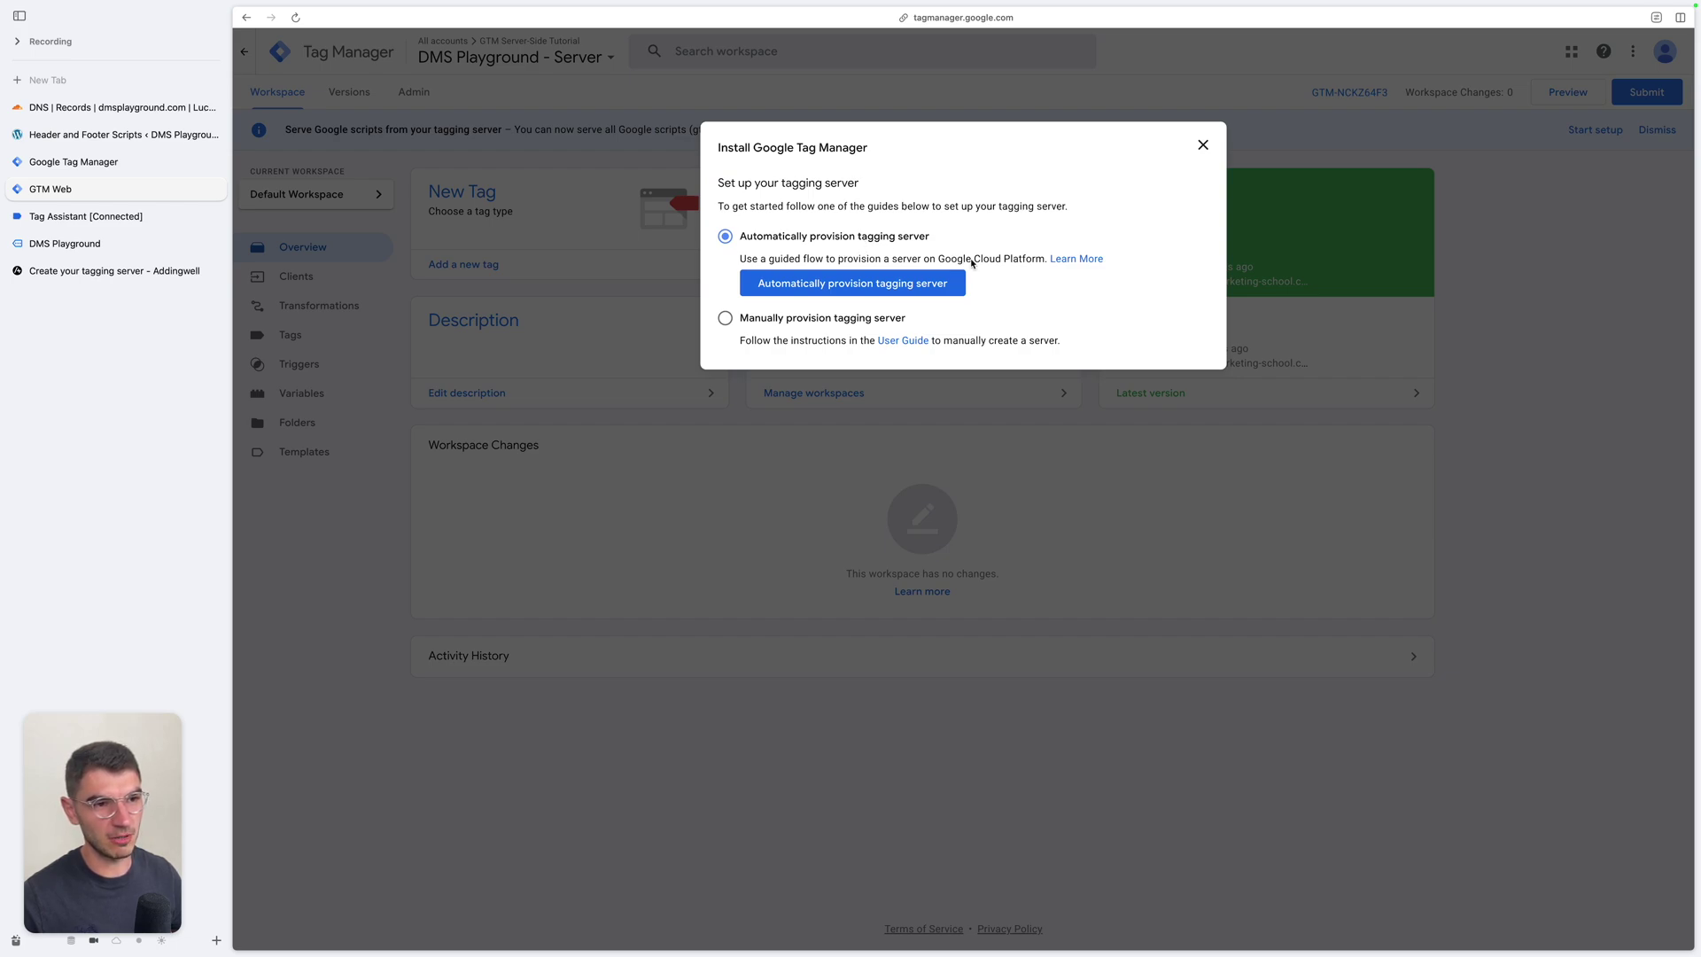
# Copy the container config from the manual provisioning option and submit it in Addingwell's container setup.
pyautogui.click(751, 321)
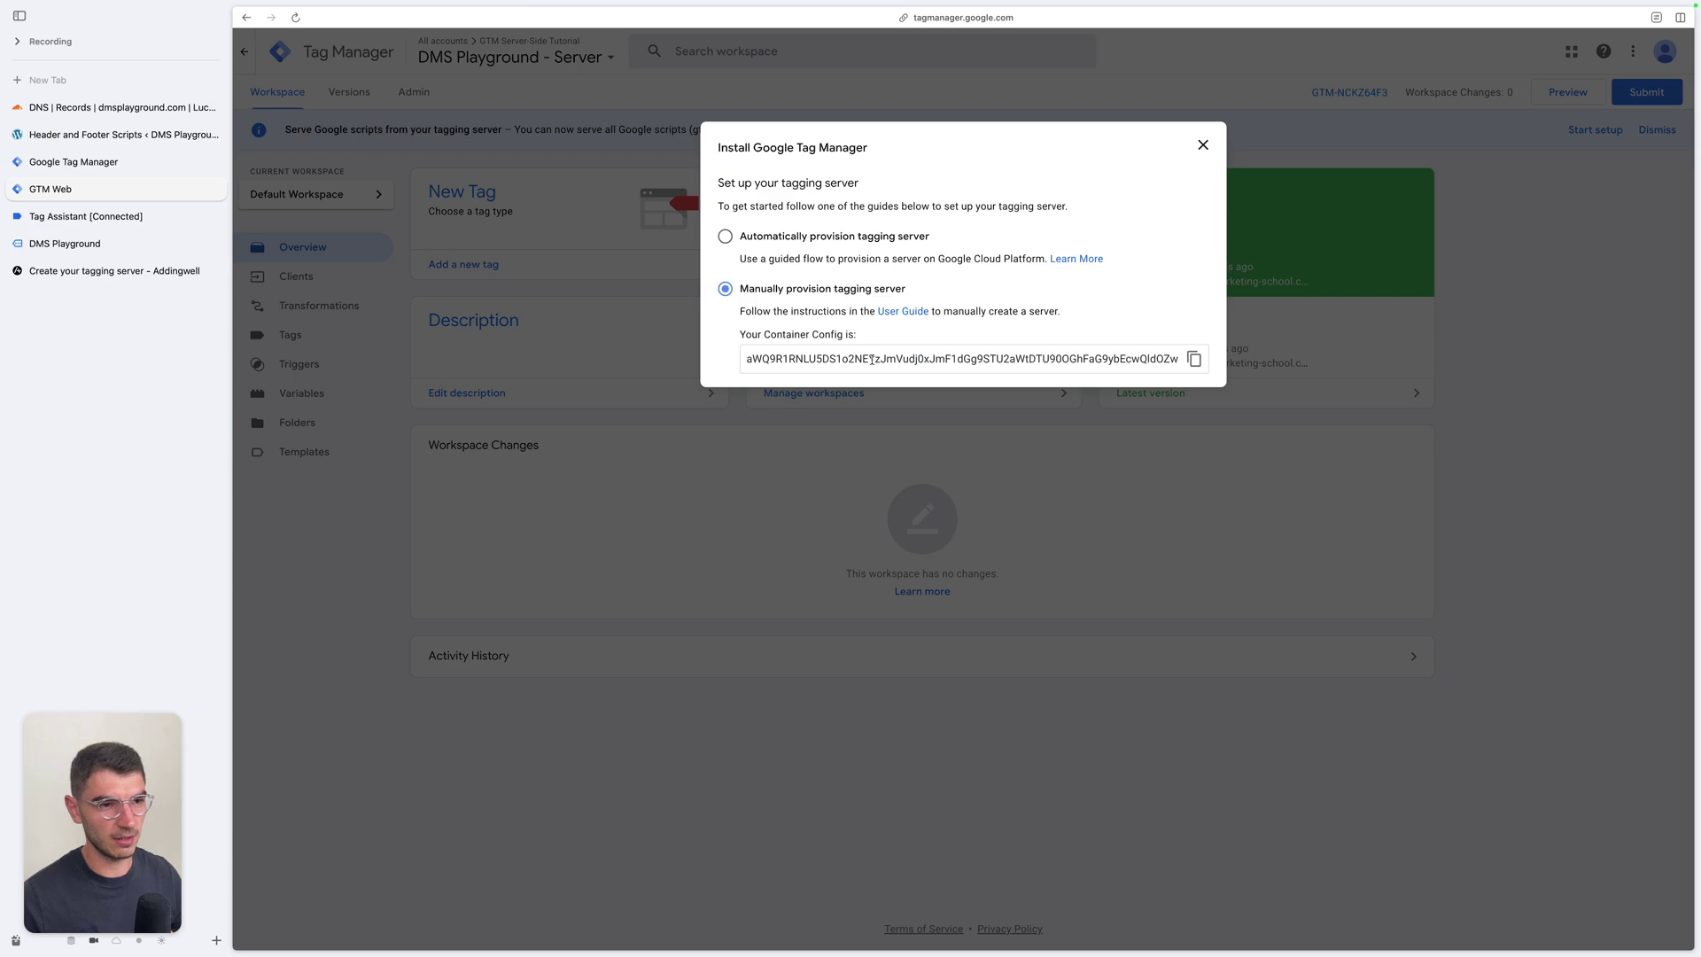
pyautogui.click(1194, 359)
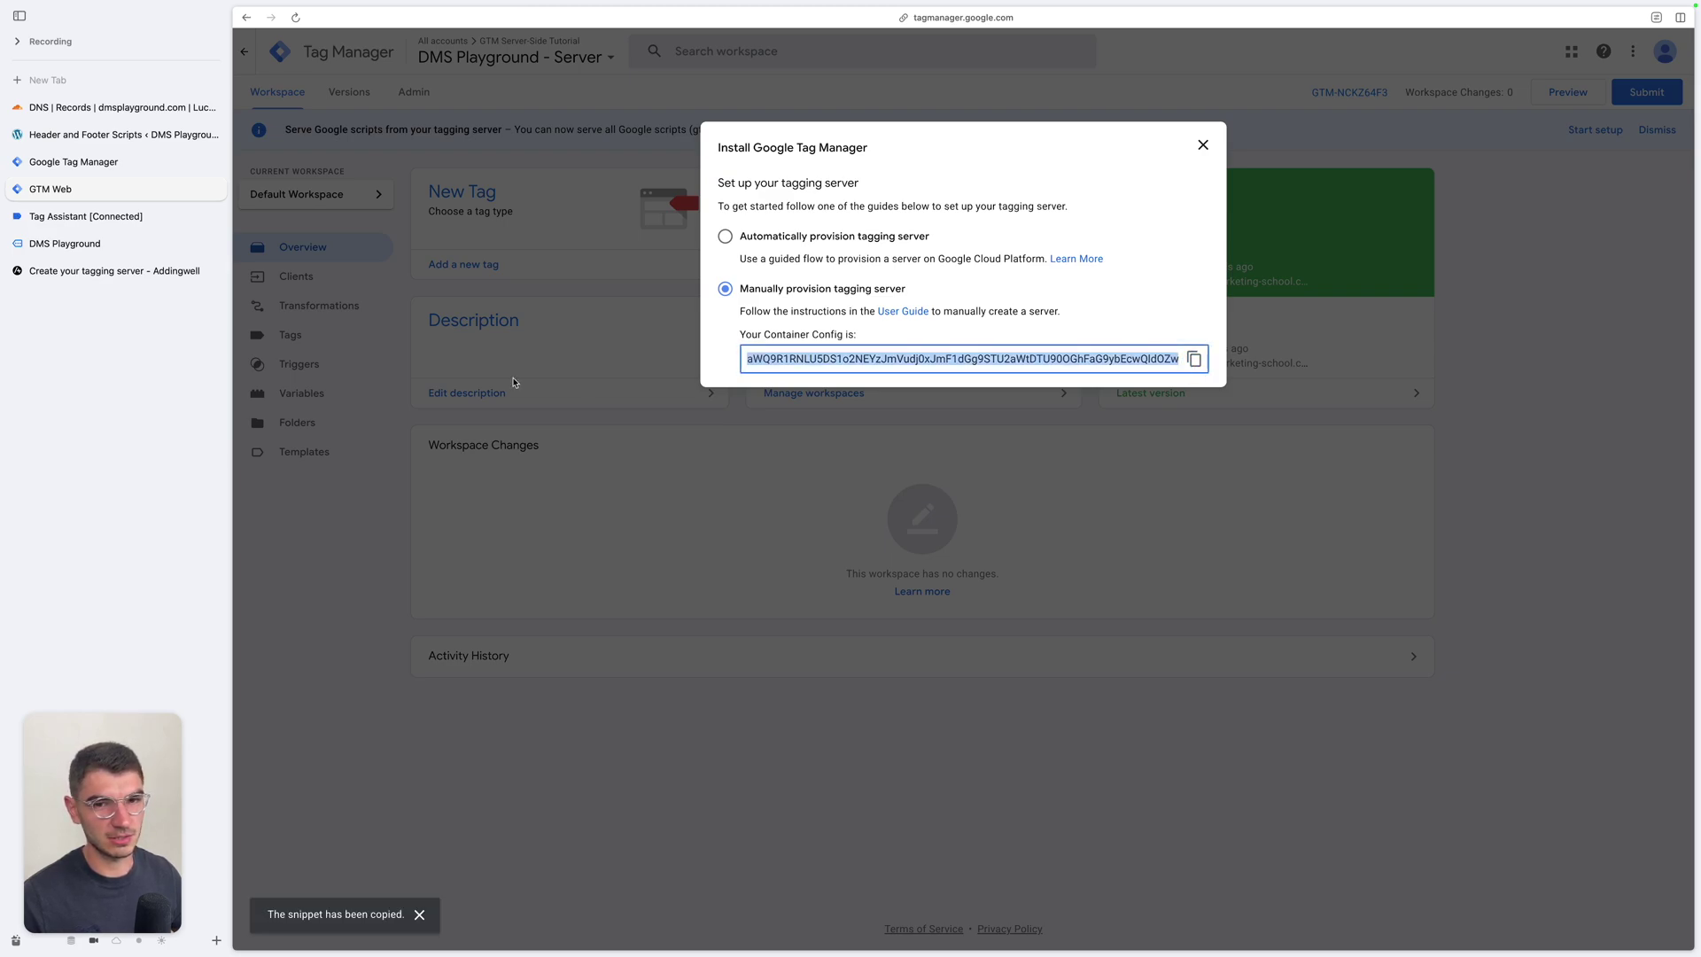
pyautogui.click(115, 270)
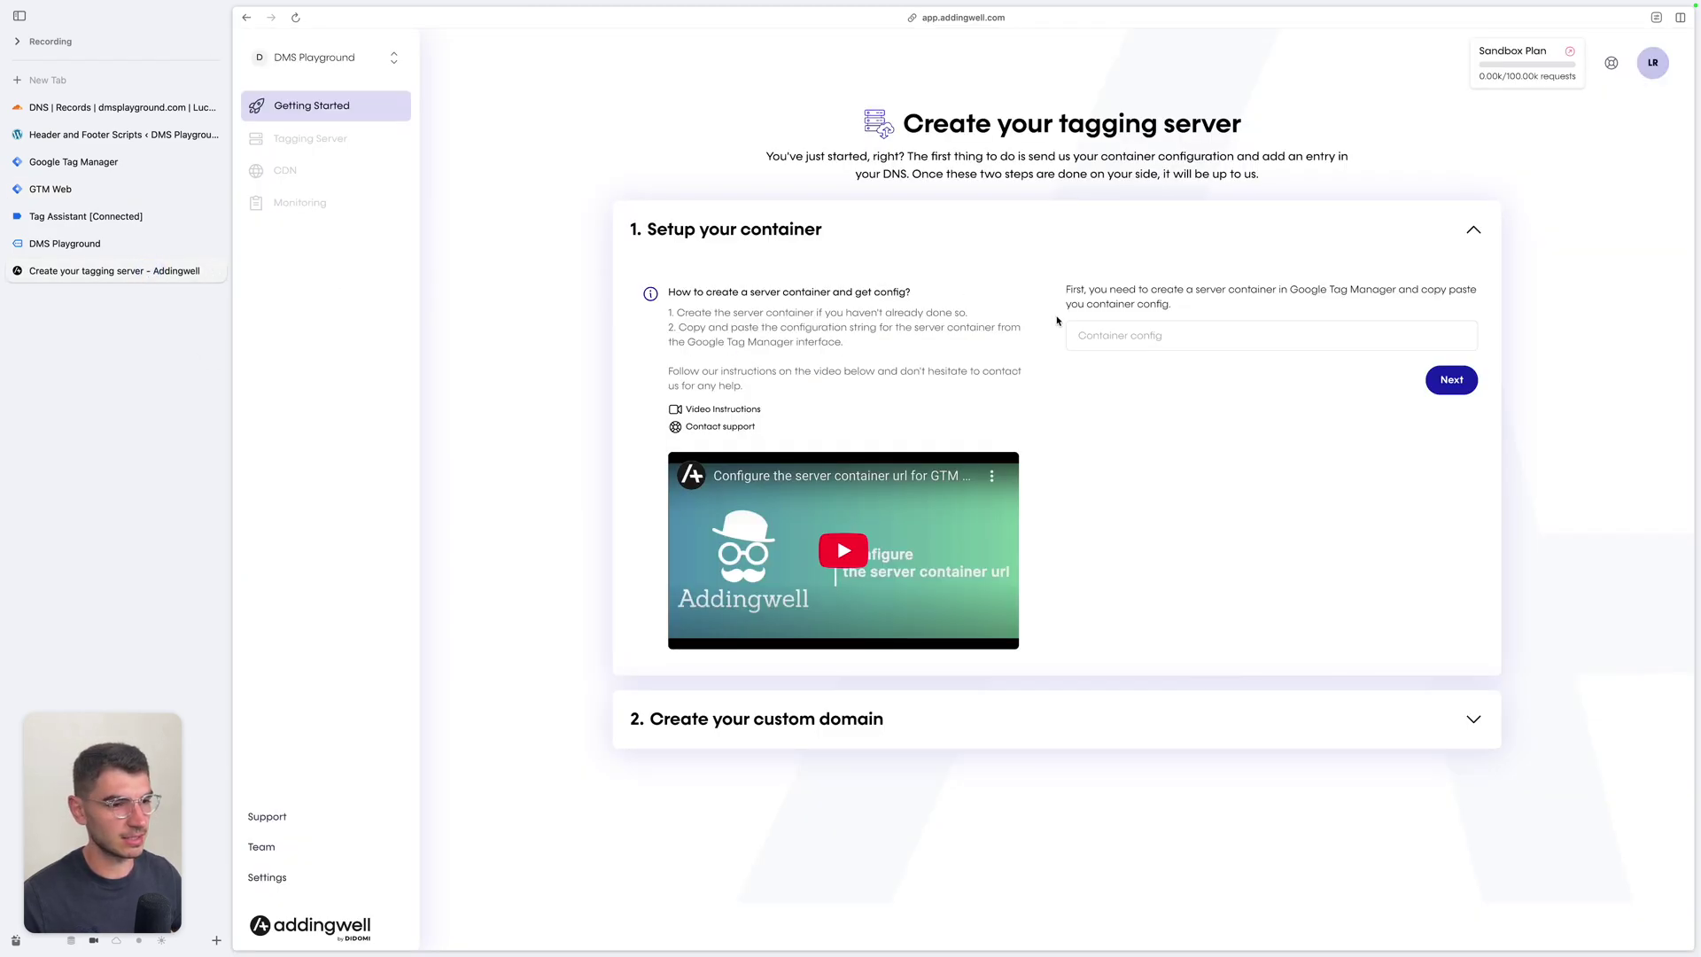
pyautogui.click(1160, 334)
pyautogui.press('super+v')
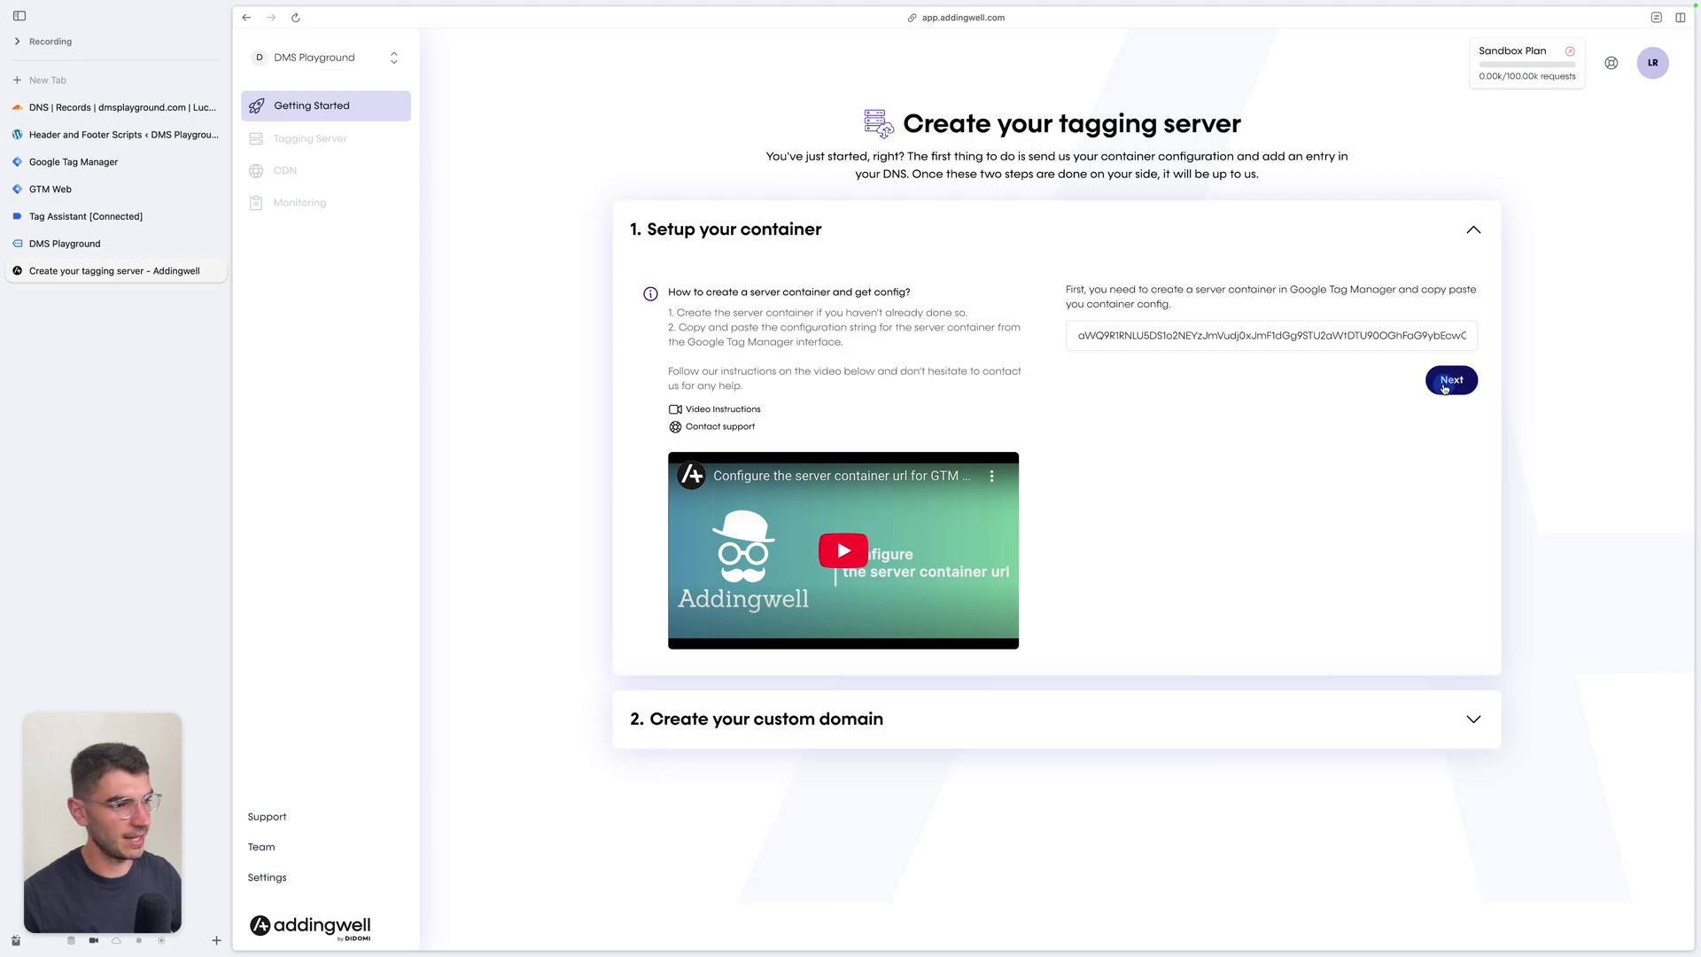
pyautogui.click(1444, 388)
# Look up the DMS Playground site's address and set the tagging server's custom domain to dmsplayground.com.
pyautogui.click(1171, 415)
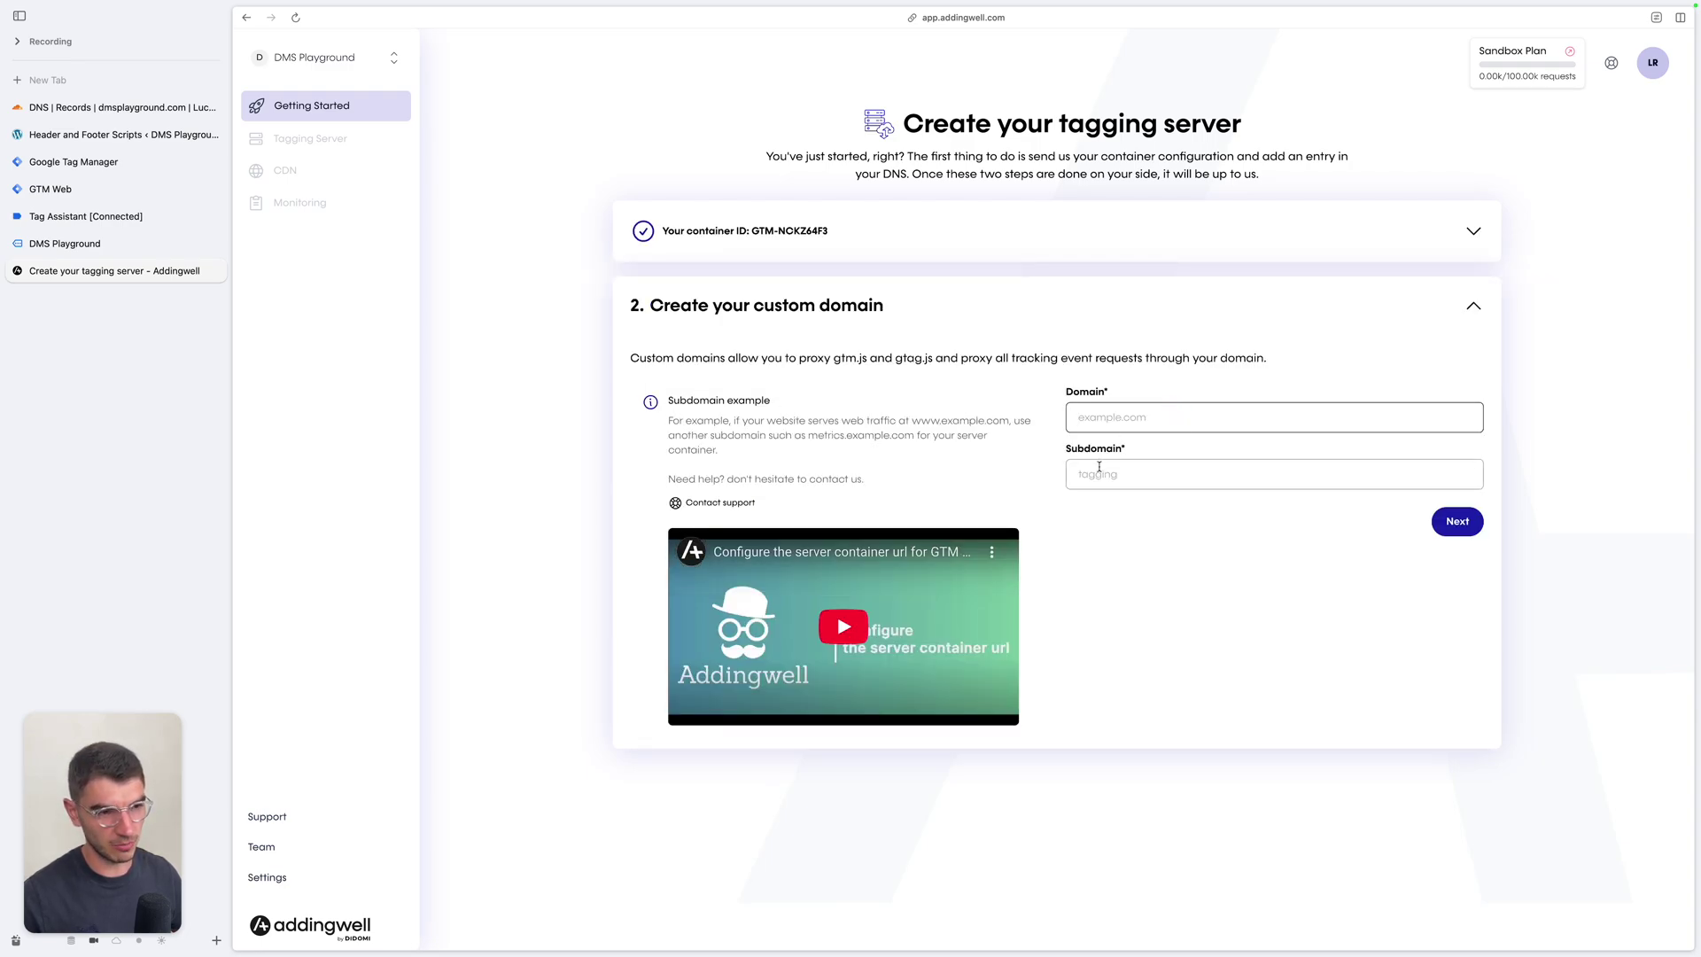
pyautogui.click(125, 241)
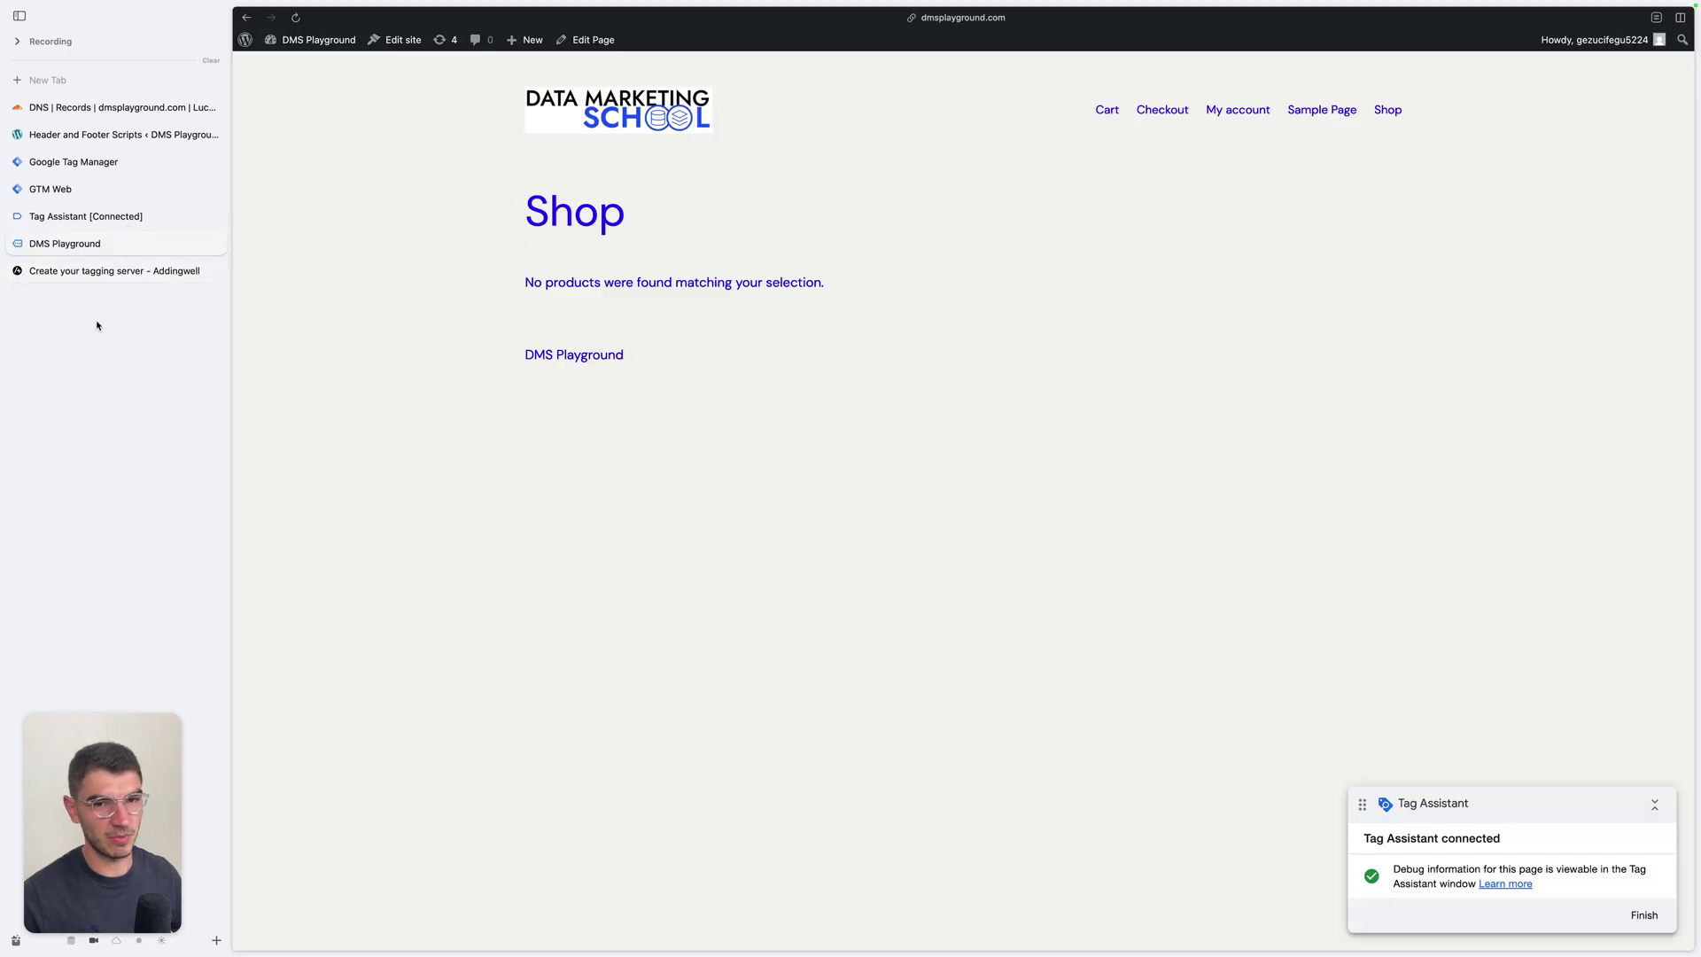
pyautogui.click(125, 272)
pyautogui.write('dmsplayground.com')
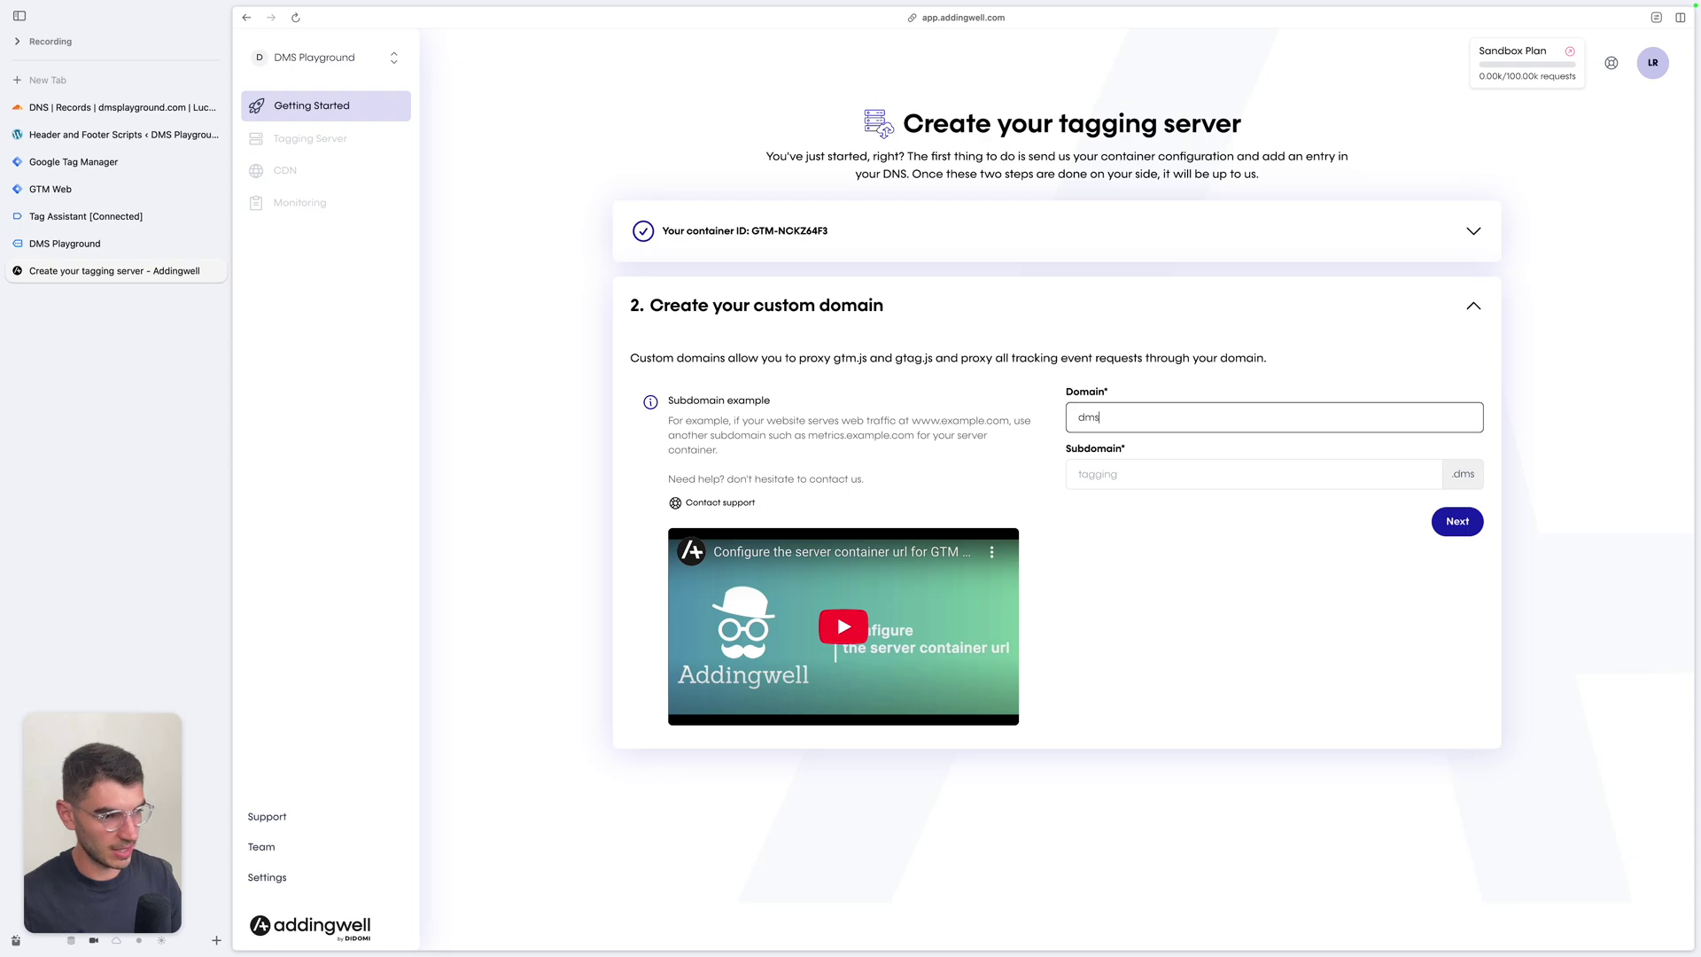
# Set the custom domain's subdomain to srv and submit the domain configuration.
pyautogui.click(1131, 469)
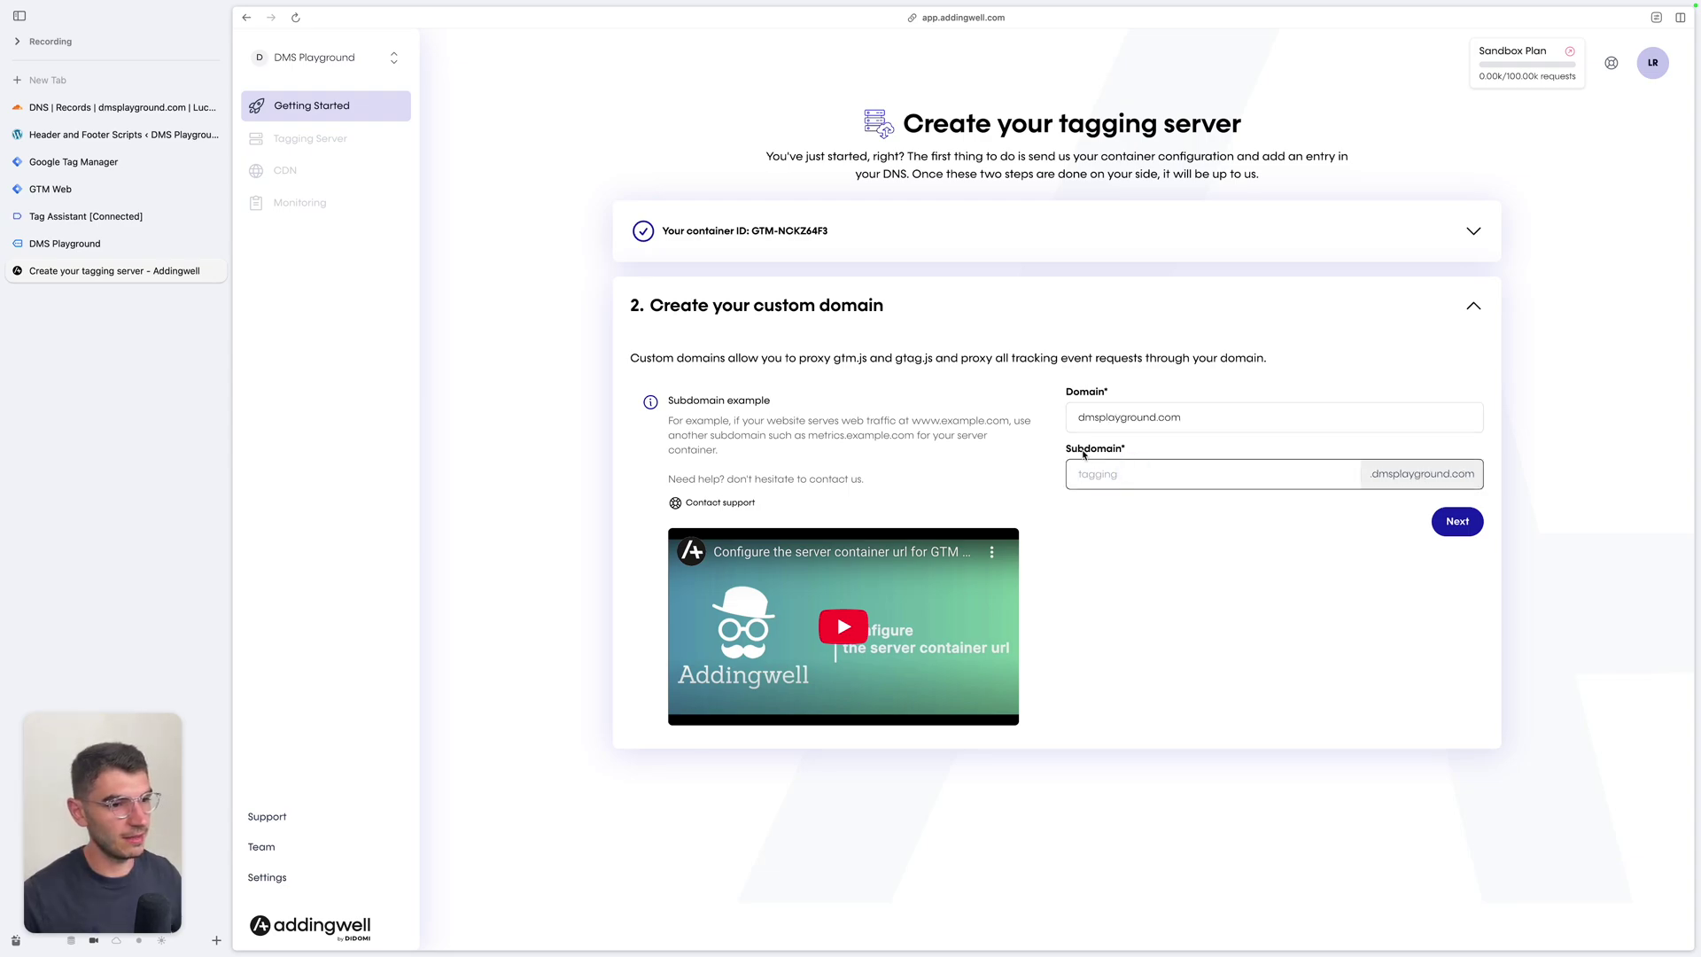
pyautogui.click(1150, 470)
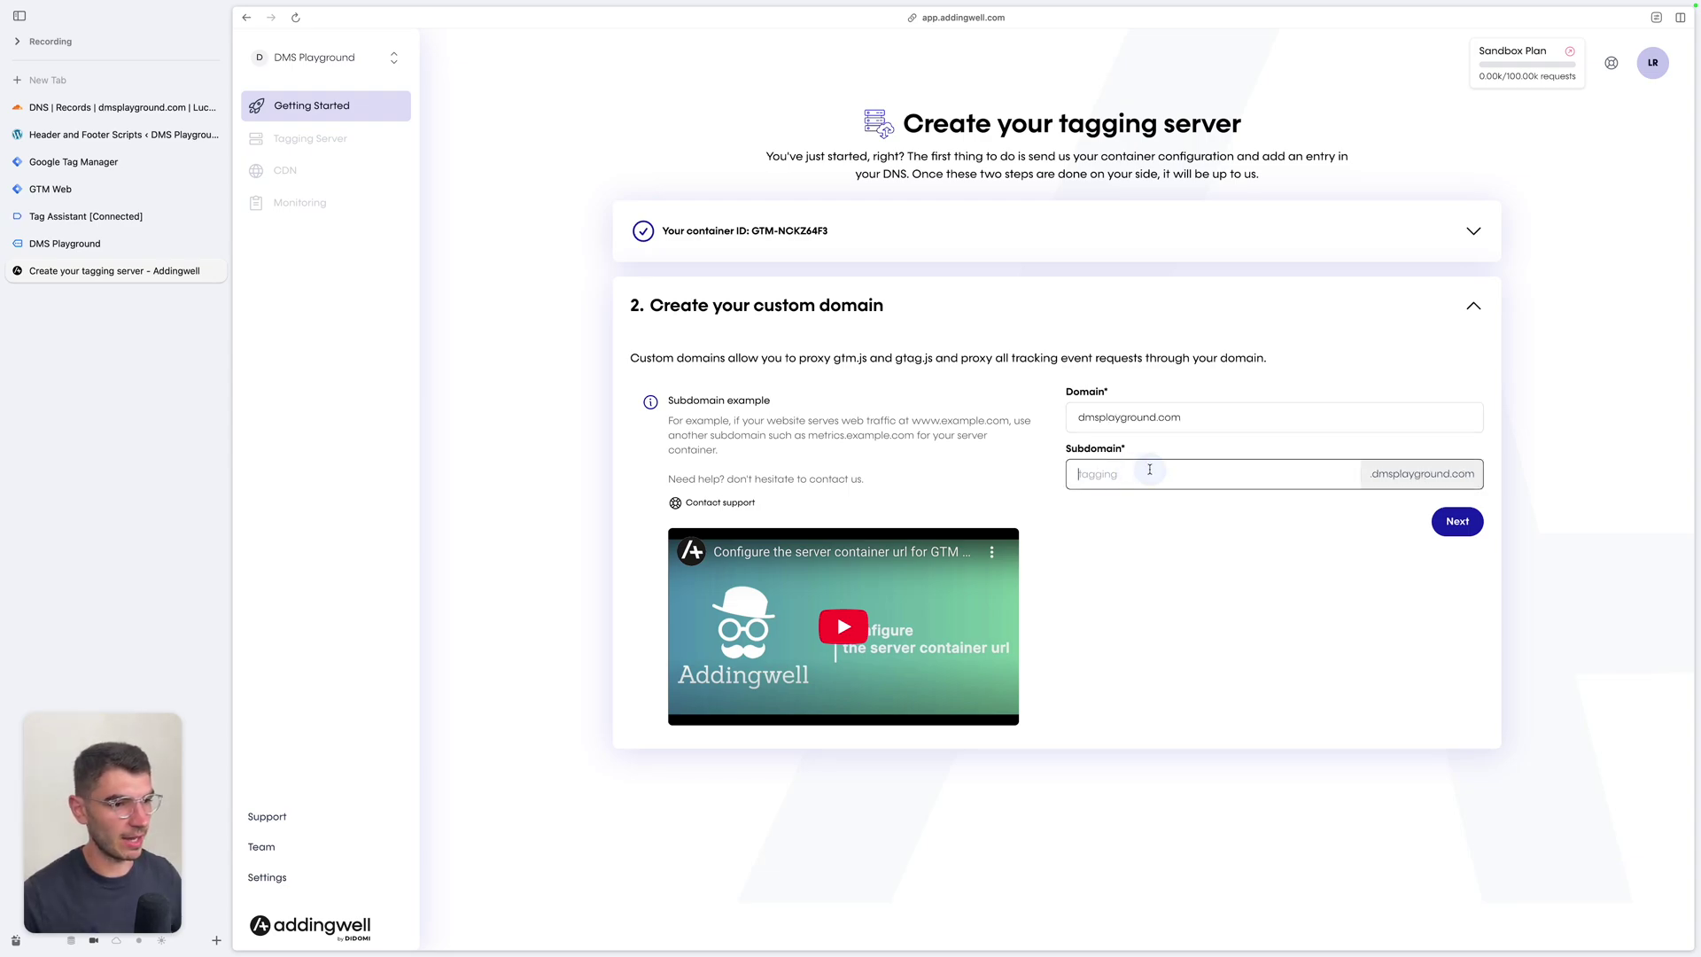
pyautogui.click(1103, 675)
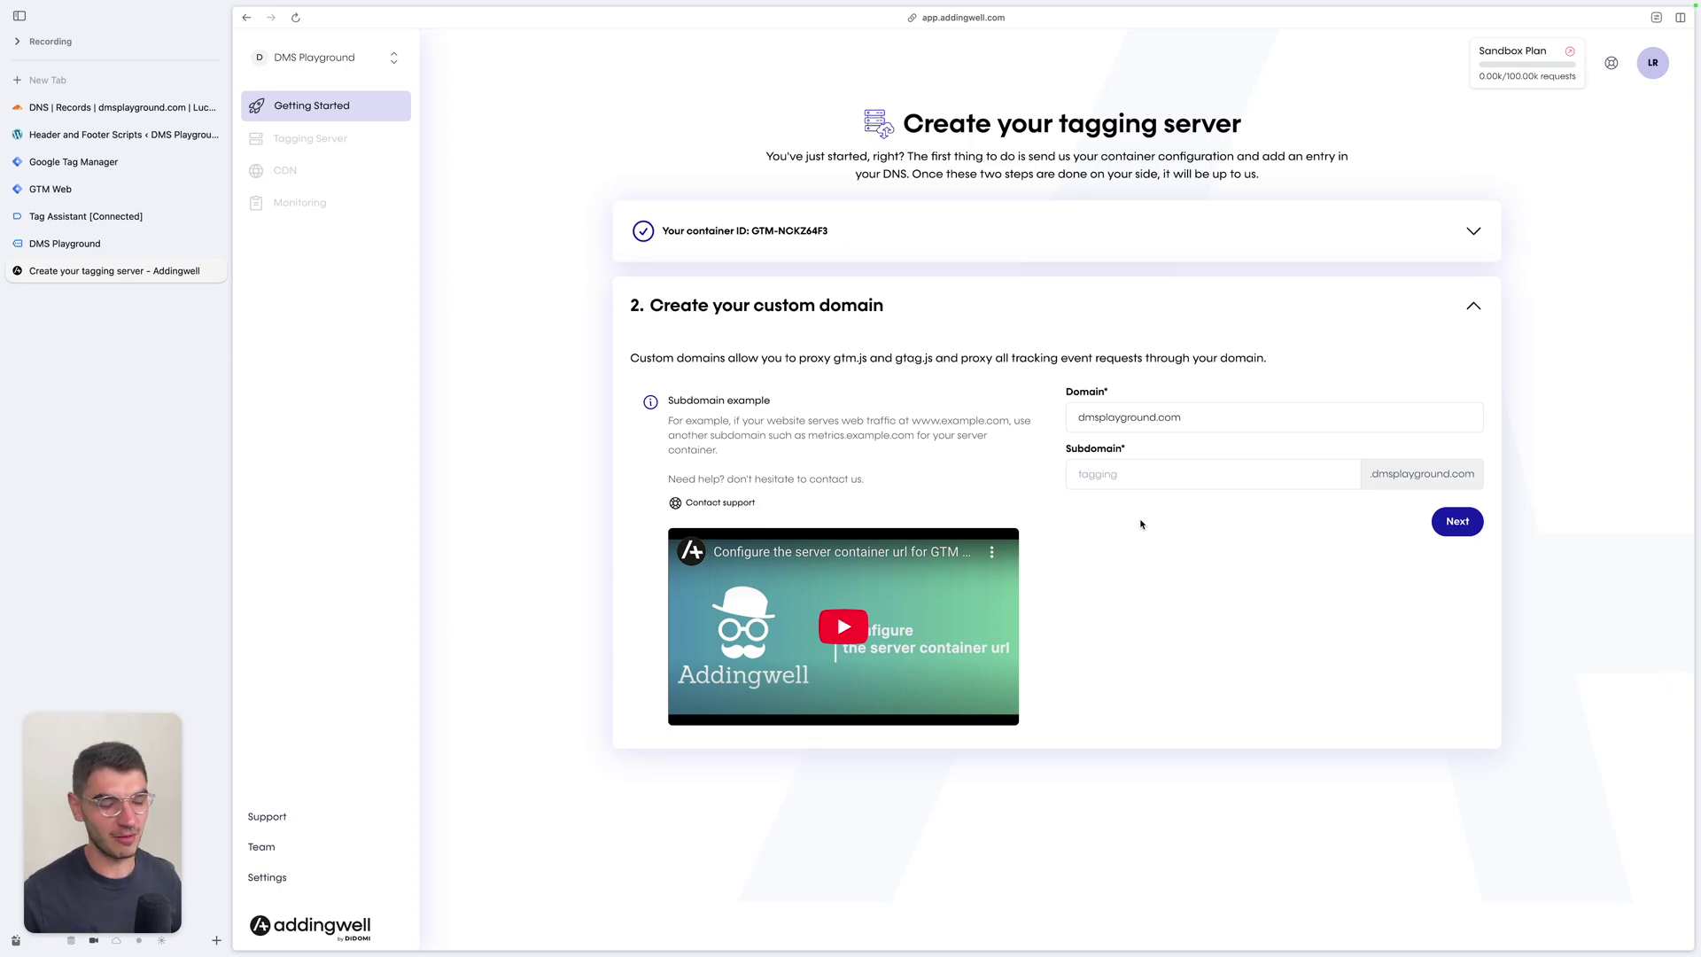
pyautogui.click(1139, 479)
pyautogui.write('srv')
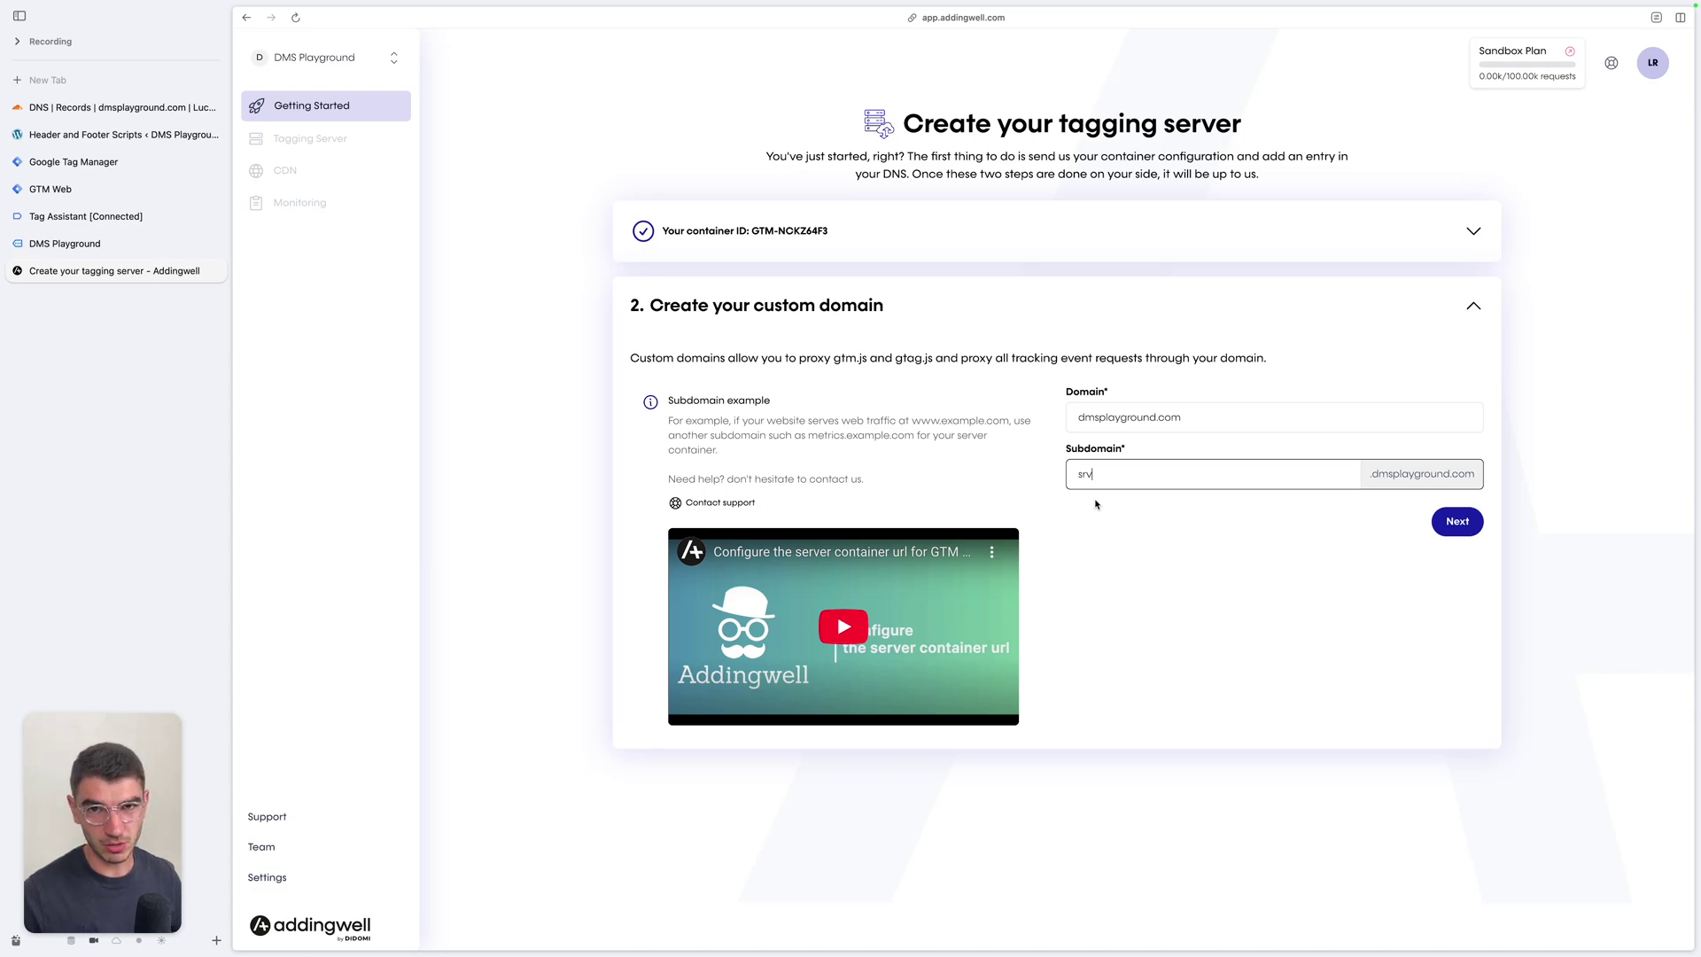
pyautogui.click(1472, 530)
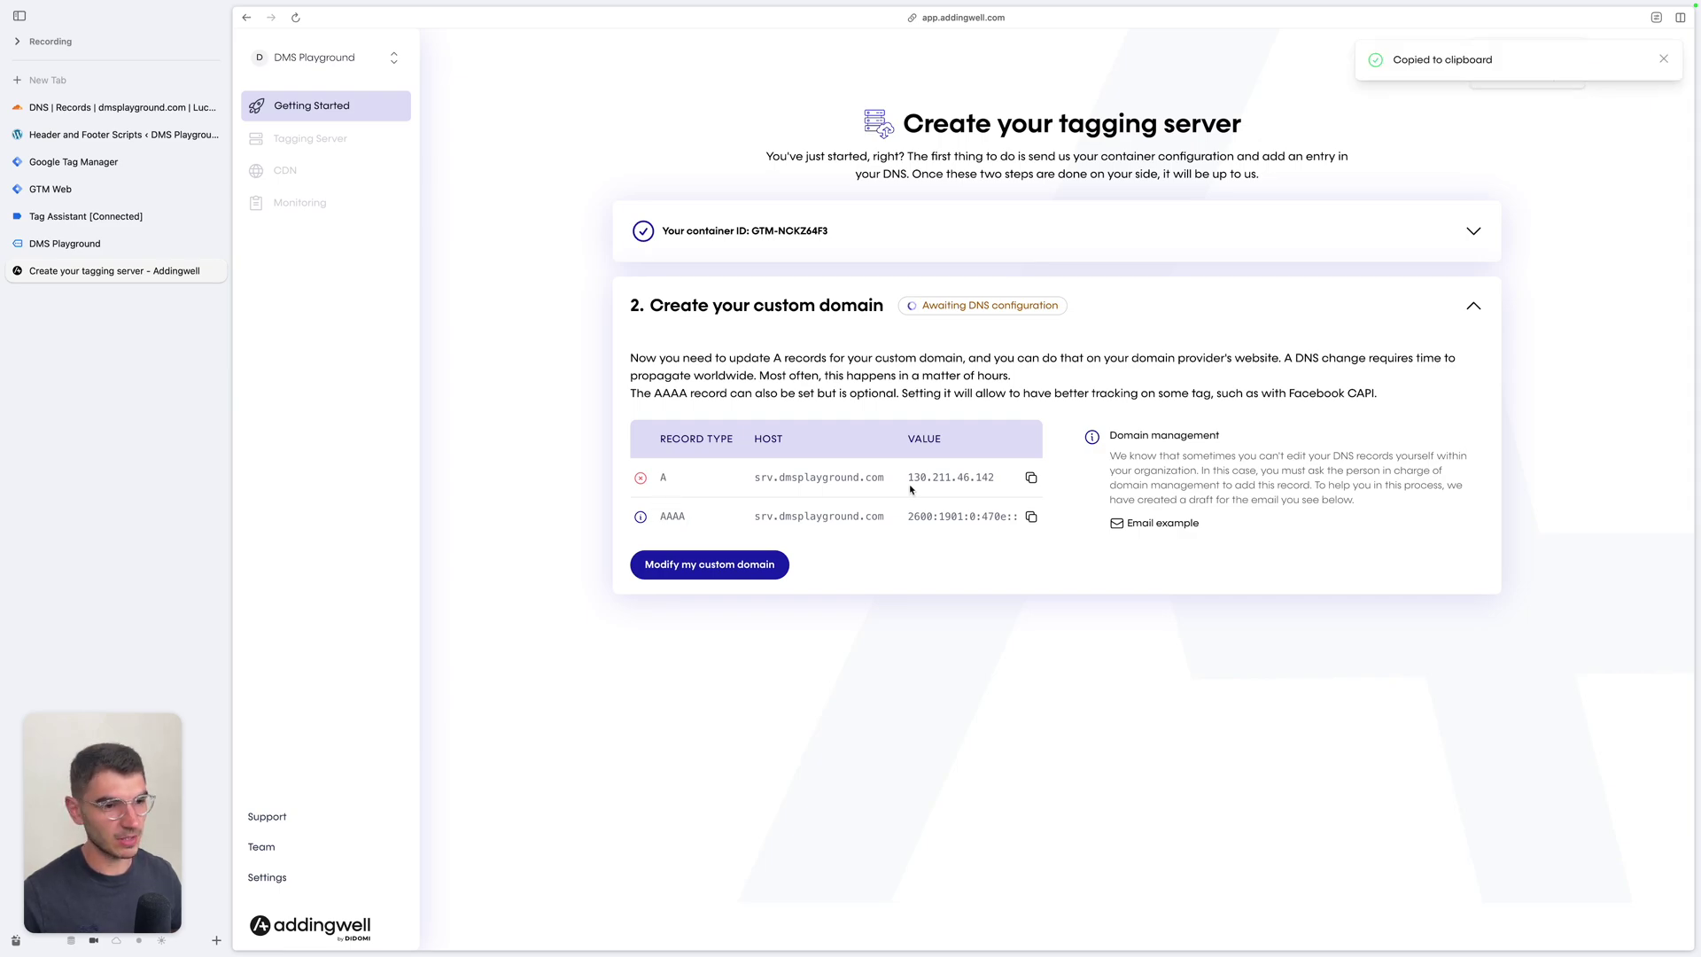
# Copy the A record value from Addingwell and start a Cloudflare A record for dmsplayground.com with IPv4 address 130.211.46.142.
pyautogui.click(1032, 479)
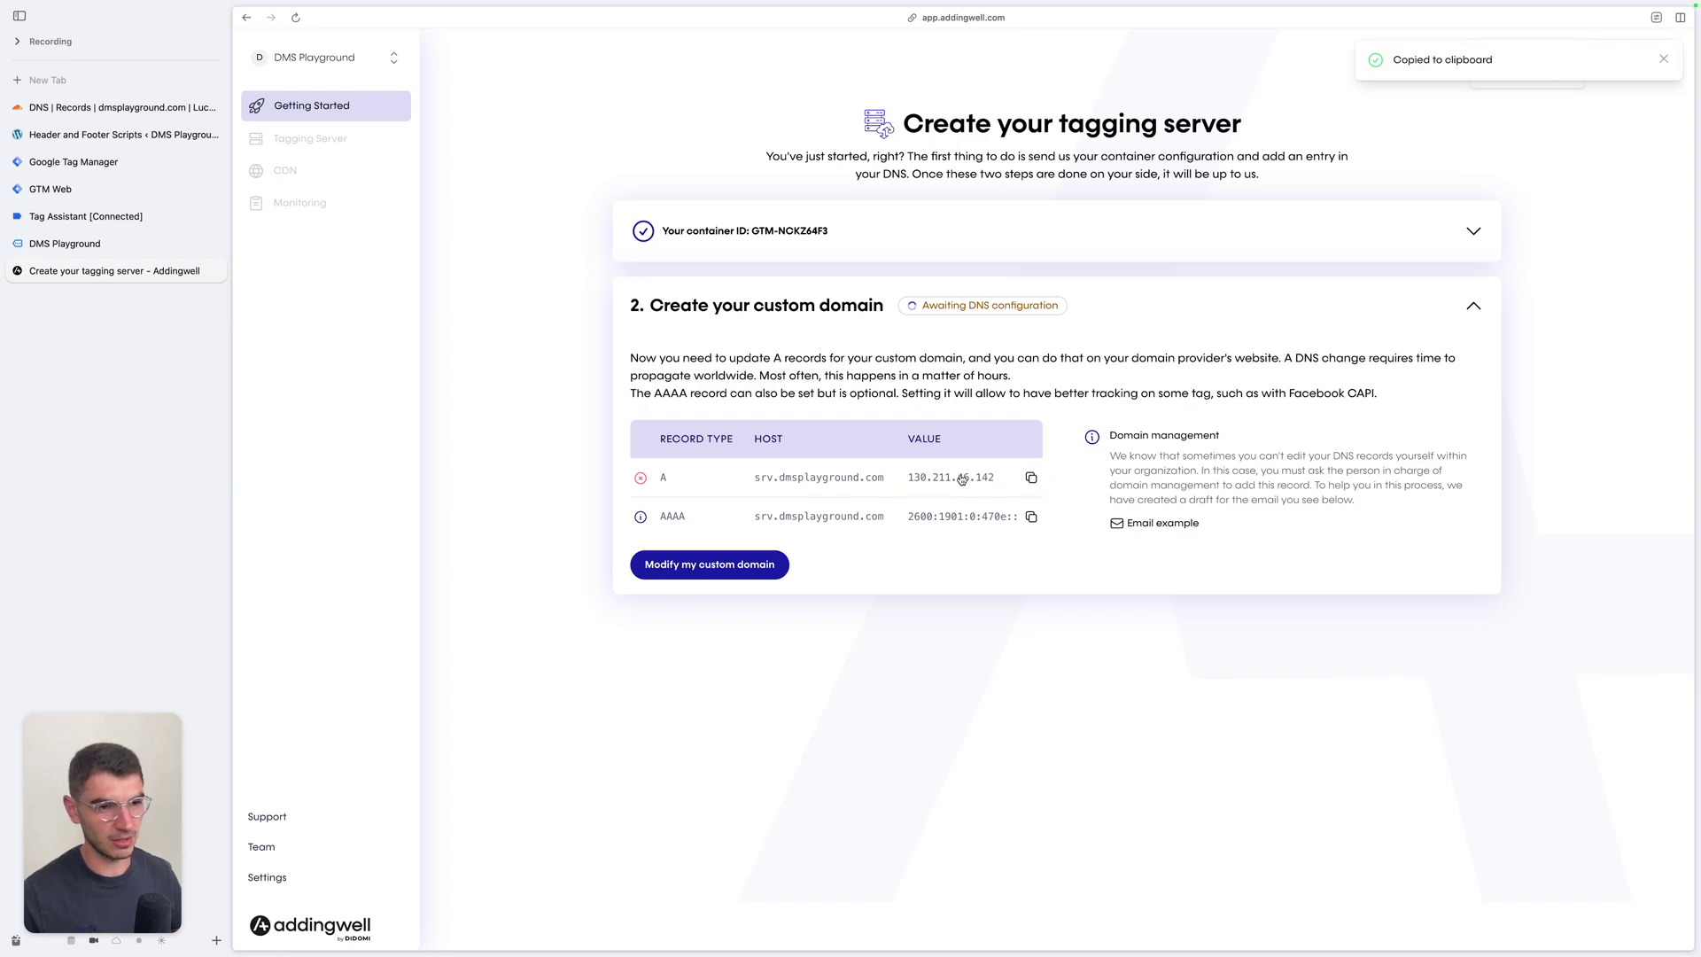
pyautogui.click(139, 108)
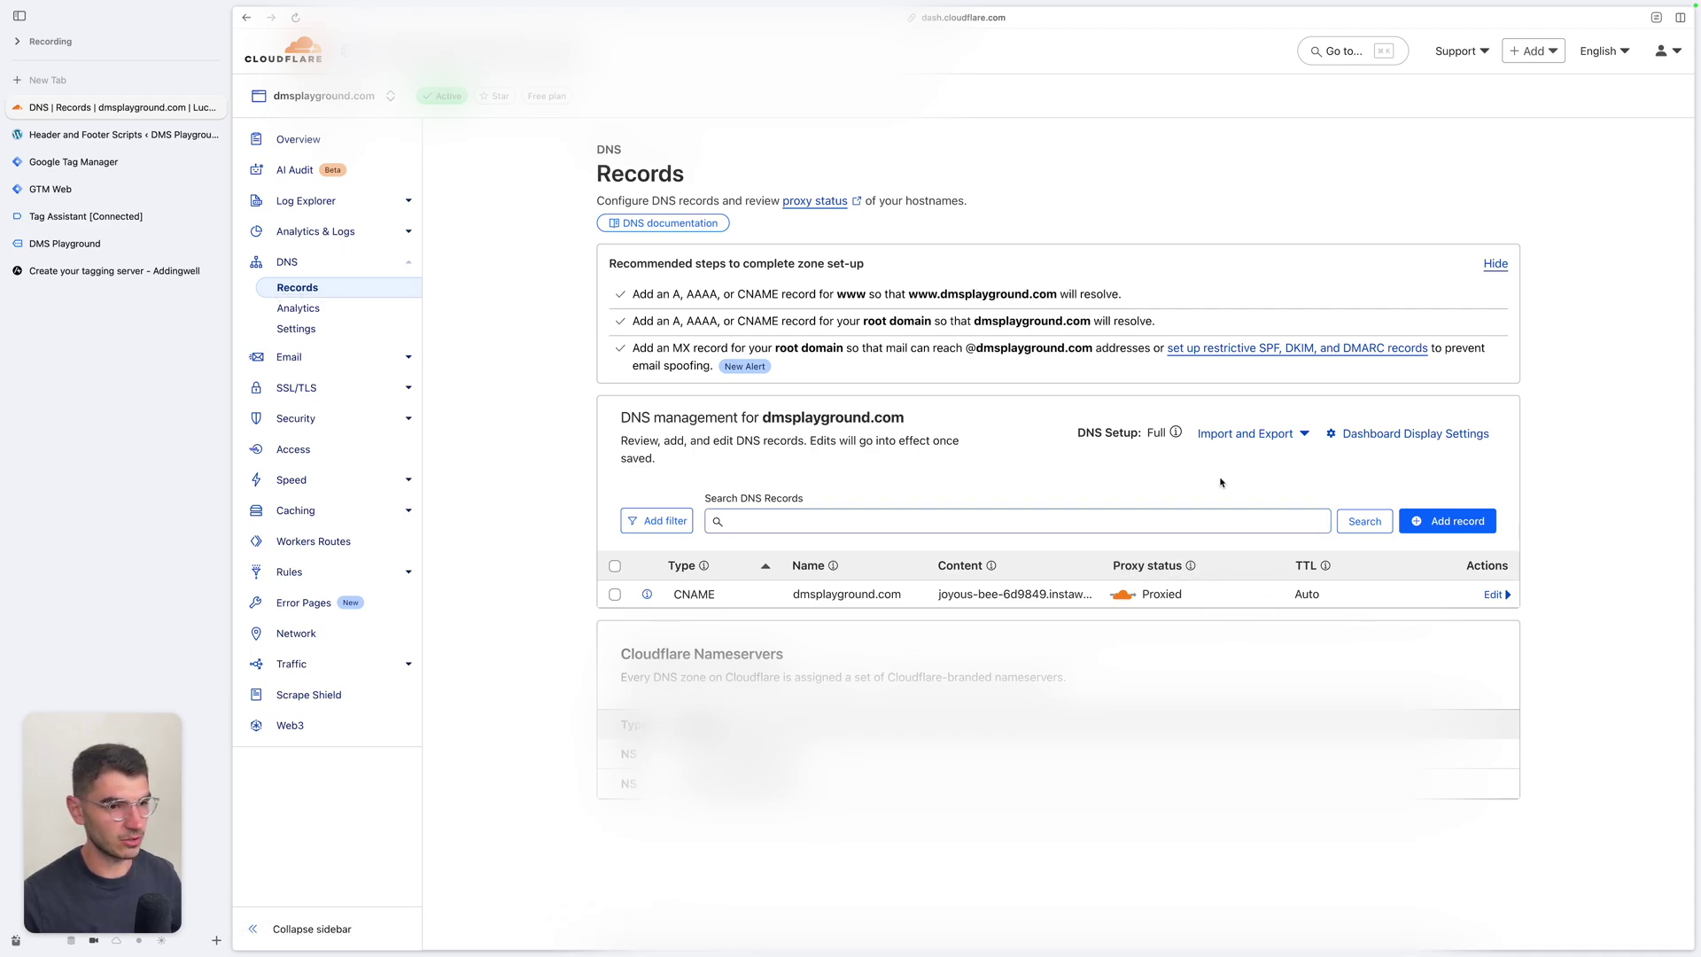
pyautogui.click(1474, 523)
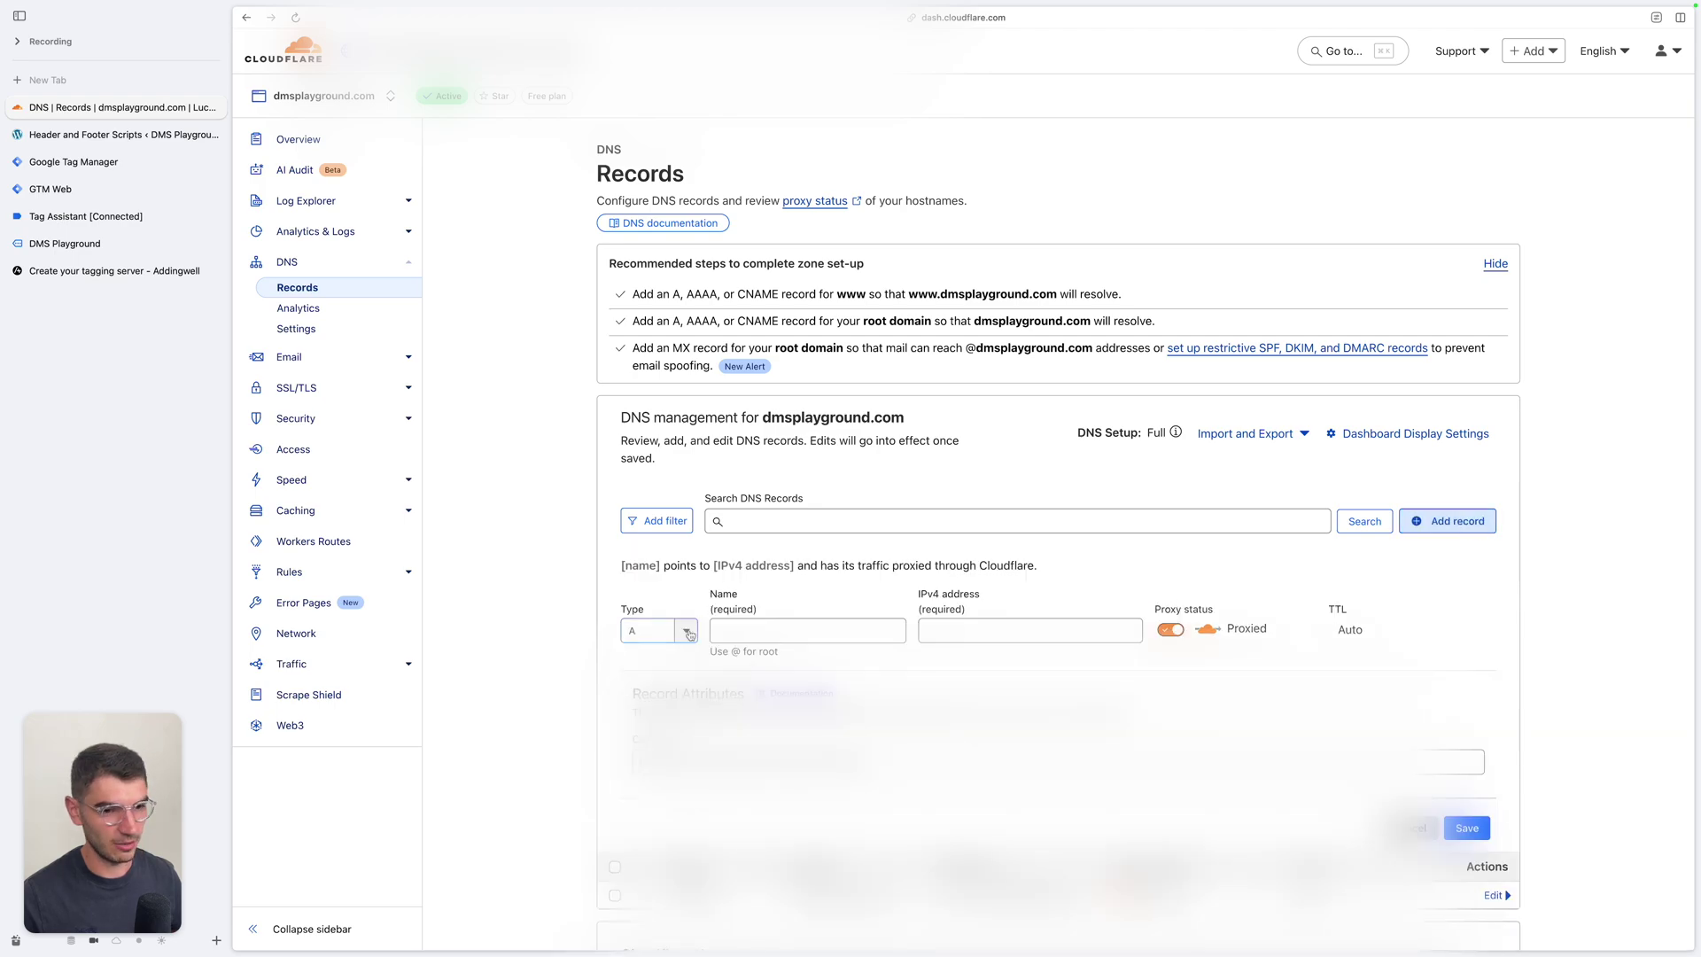
pyautogui.click(990, 630)
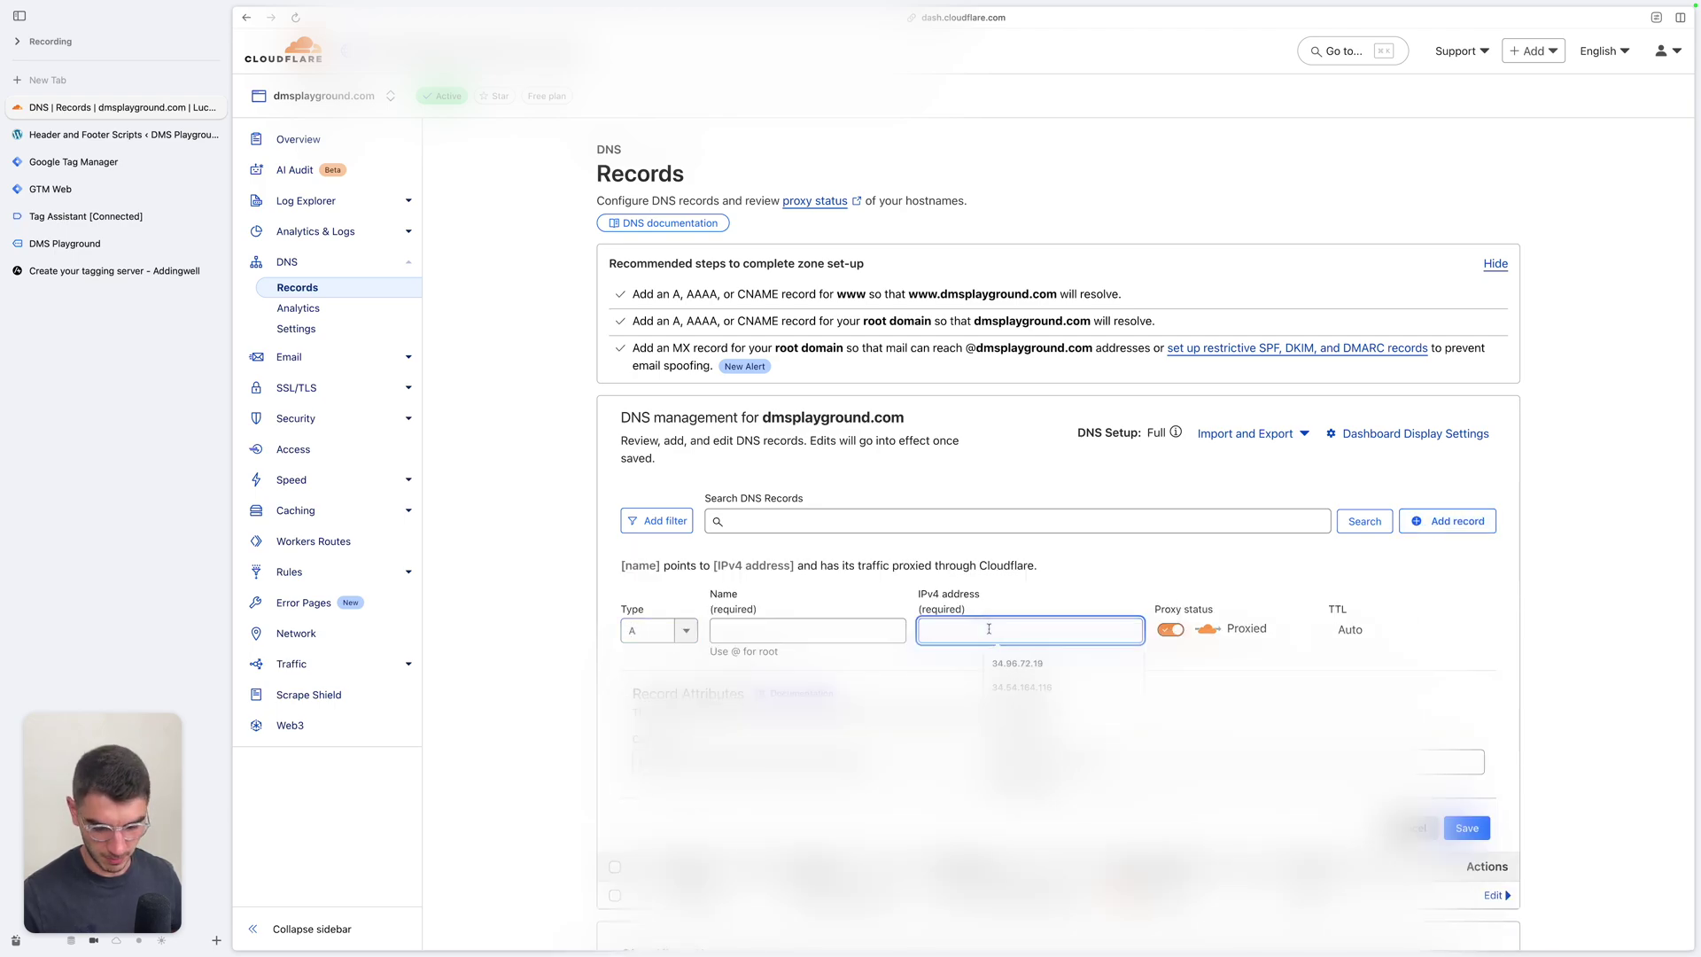
pyautogui.press('super+v')
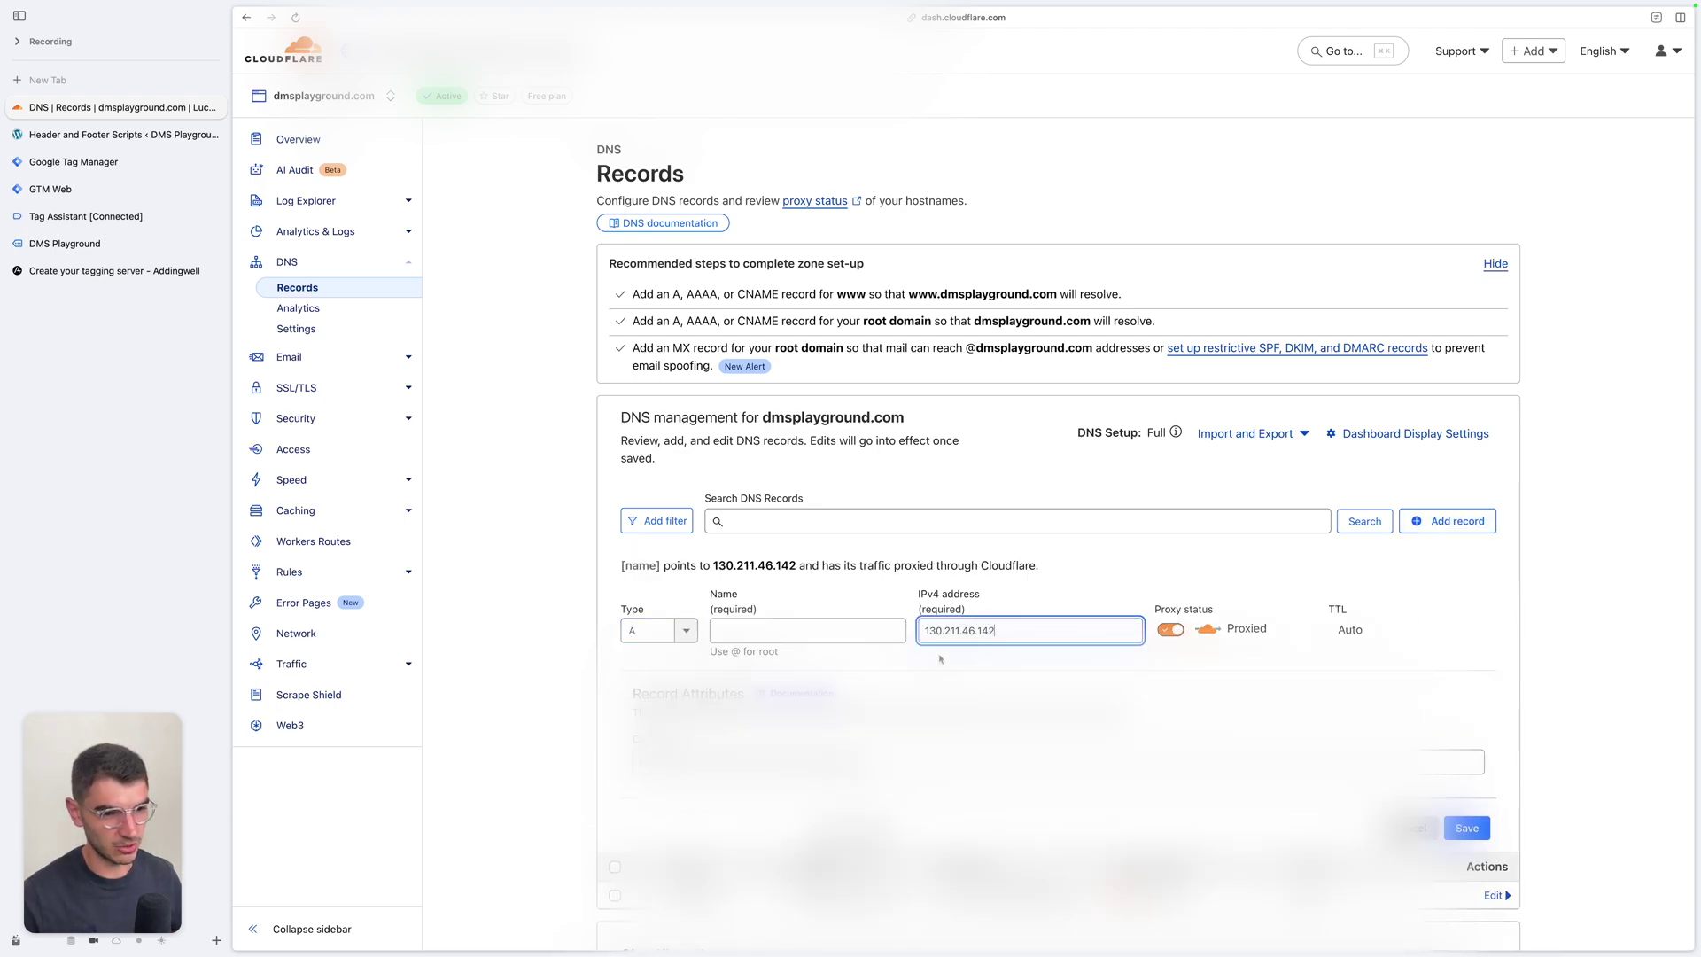
# Set the A record to DNS only, name it srv, check it against Addingwell's requirements, and save it.
pyautogui.click(1172, 631)
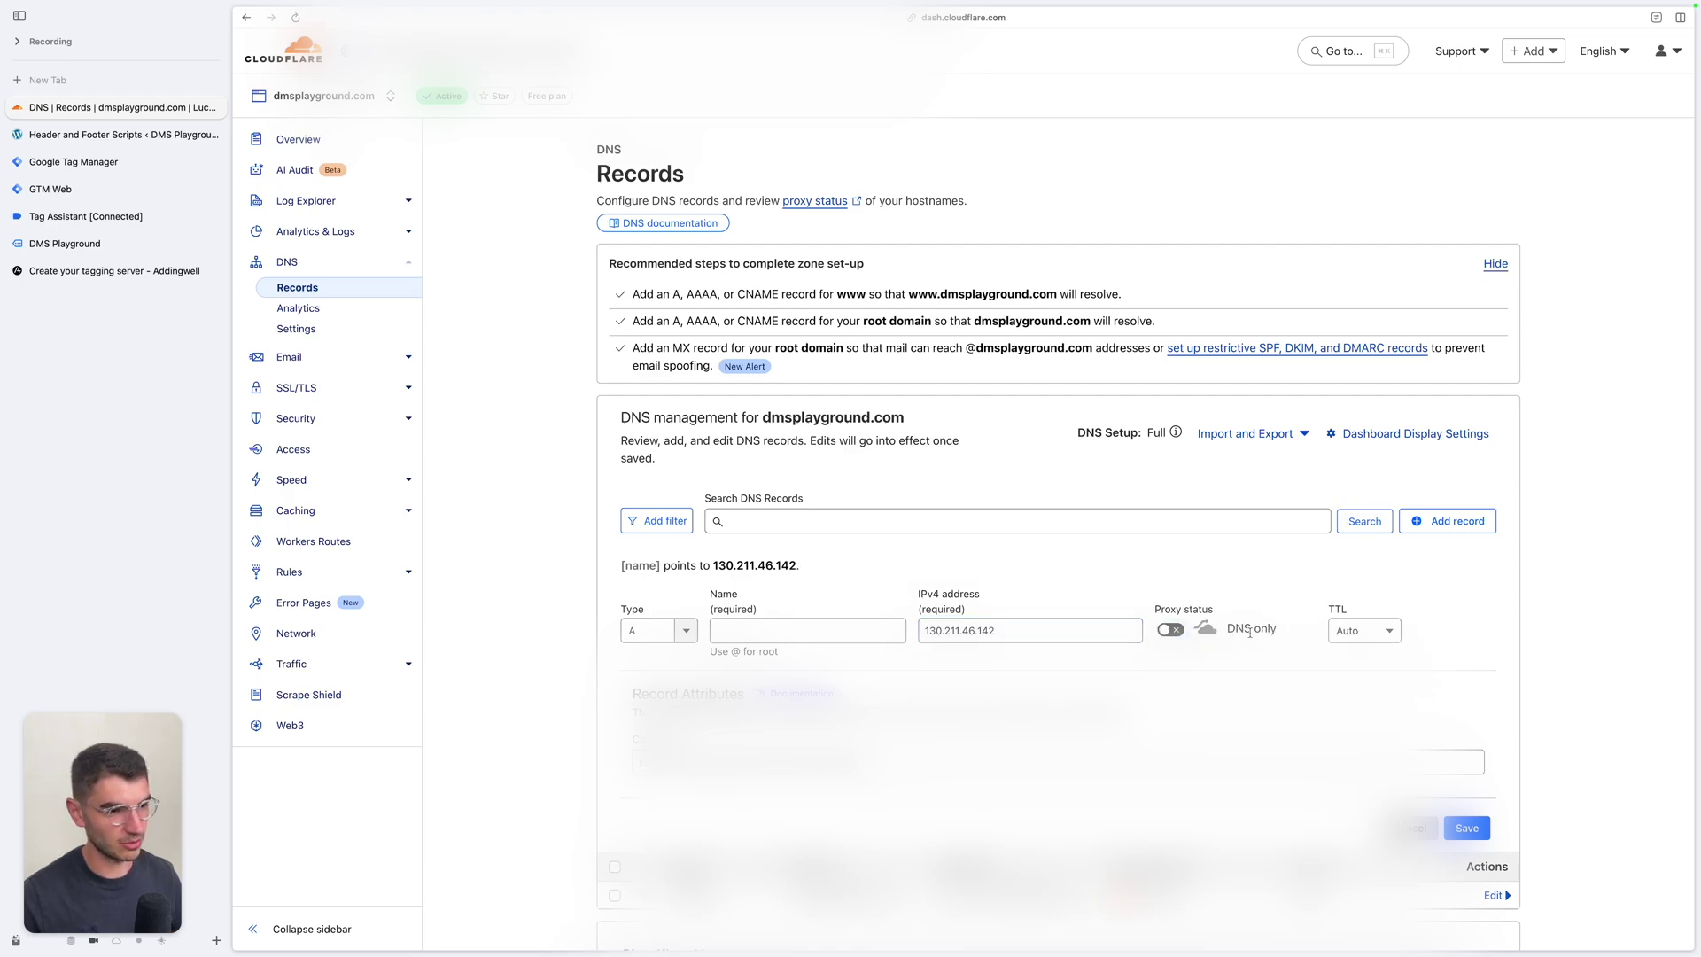
pyautogui.click(786, 634)
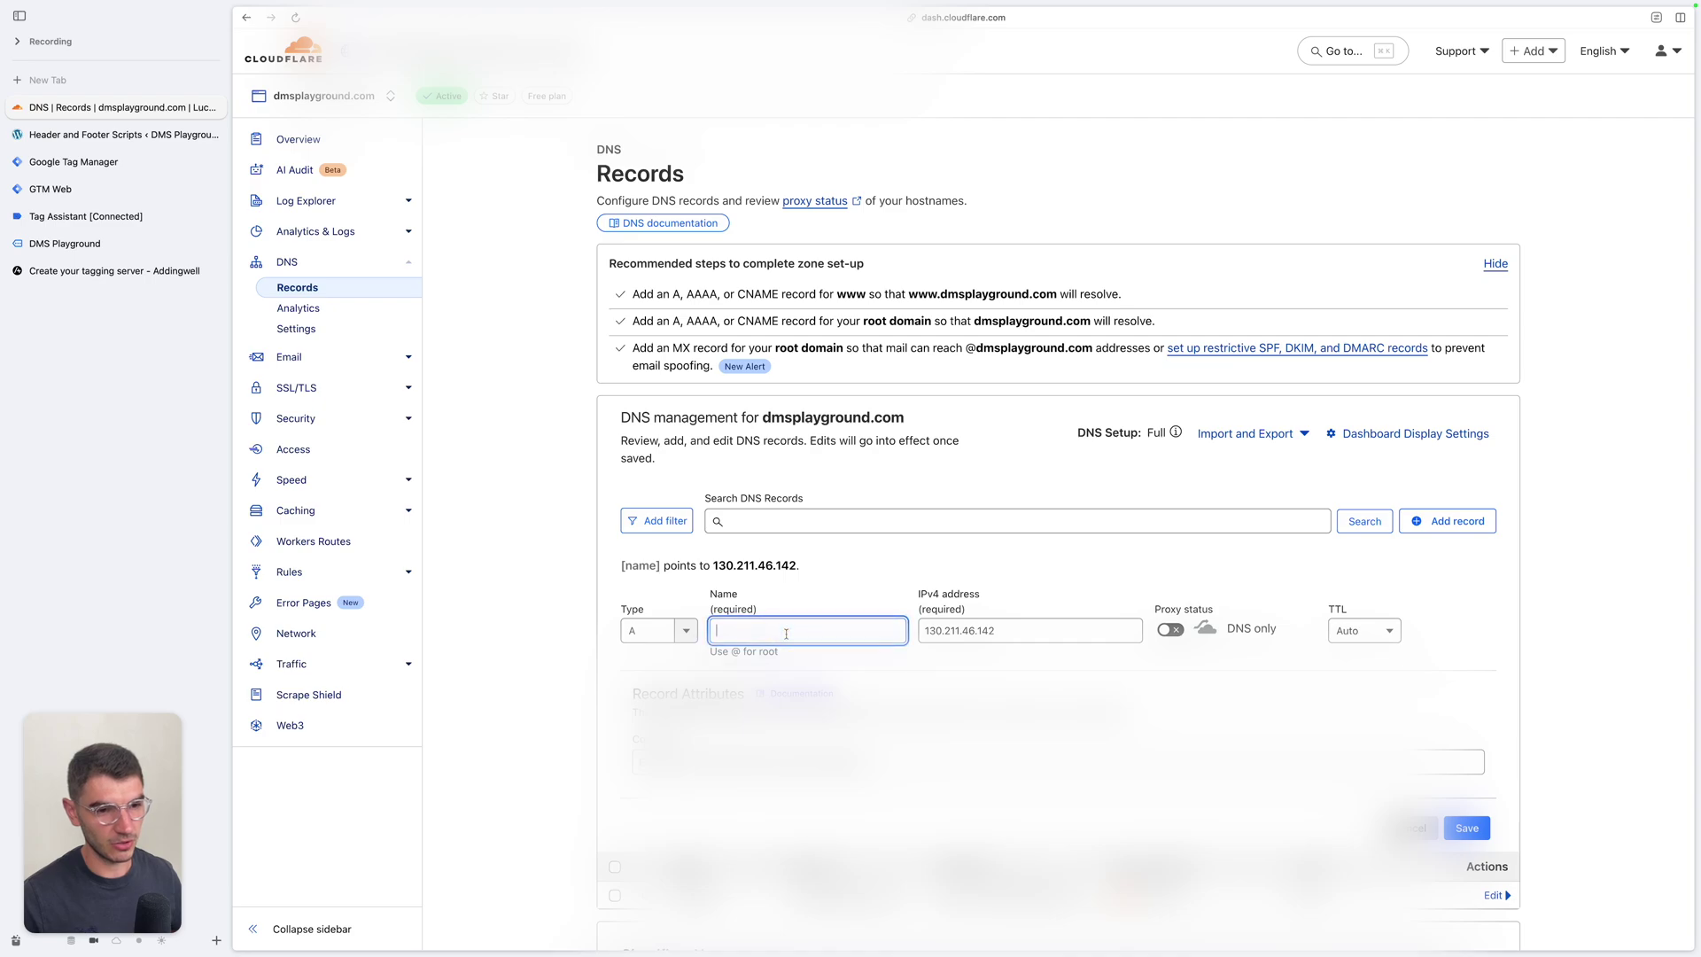
pyautogui.write('srv')
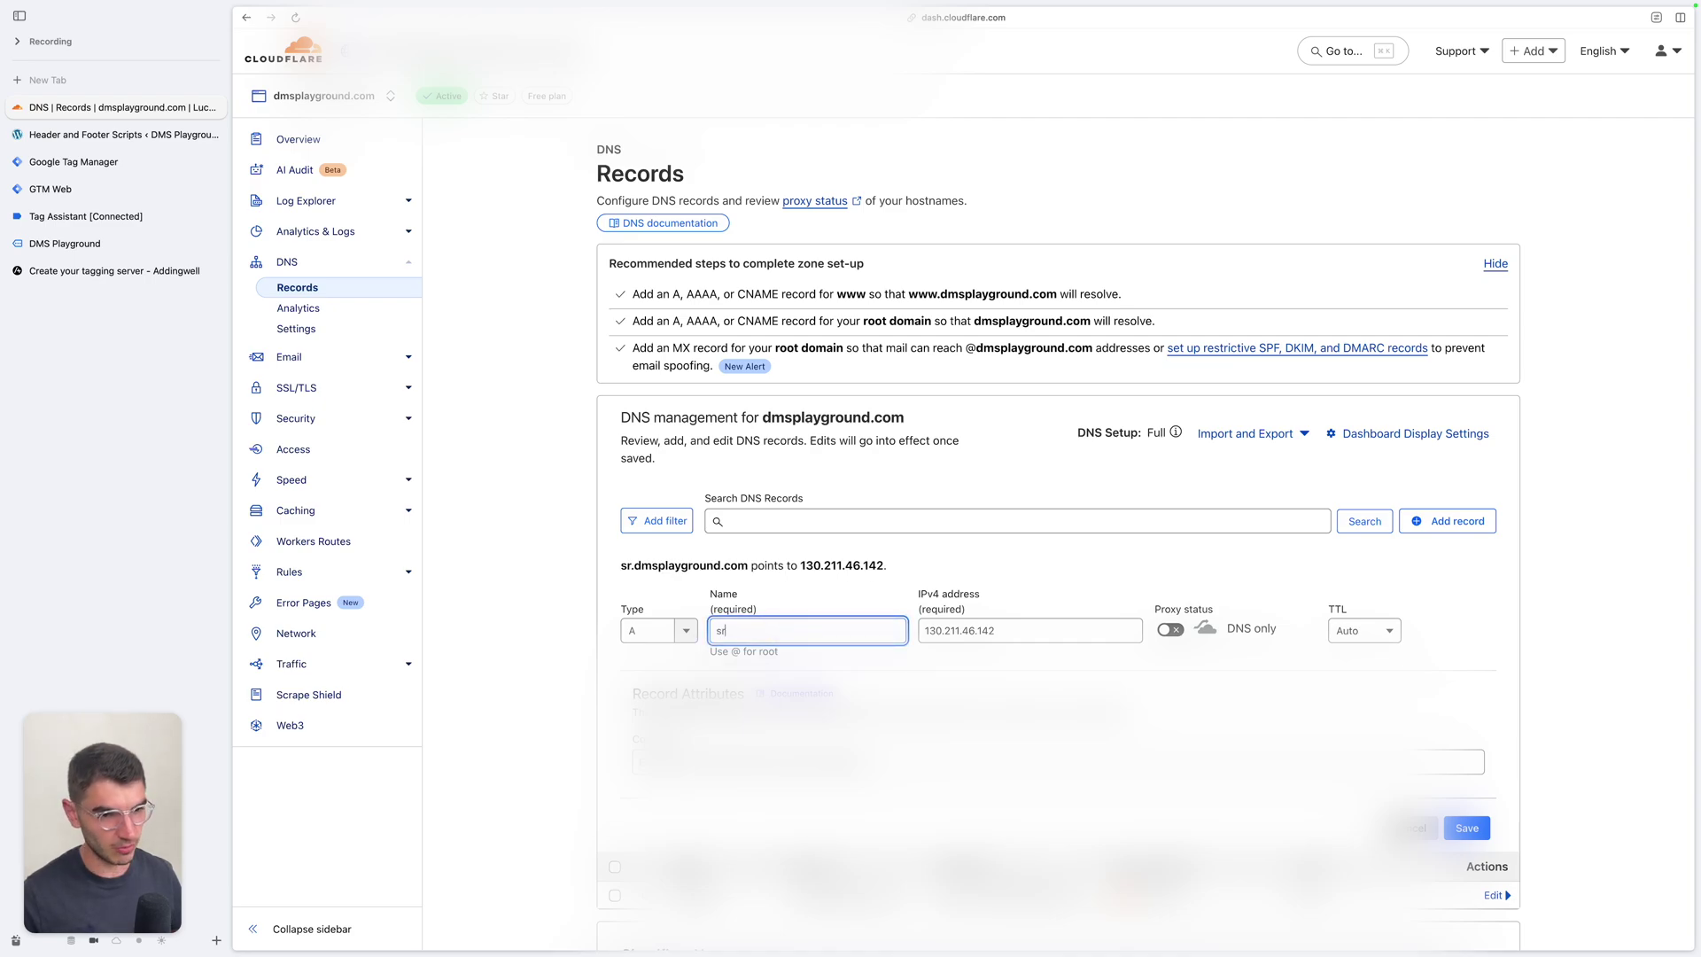
pyautogui.click(666, 584)
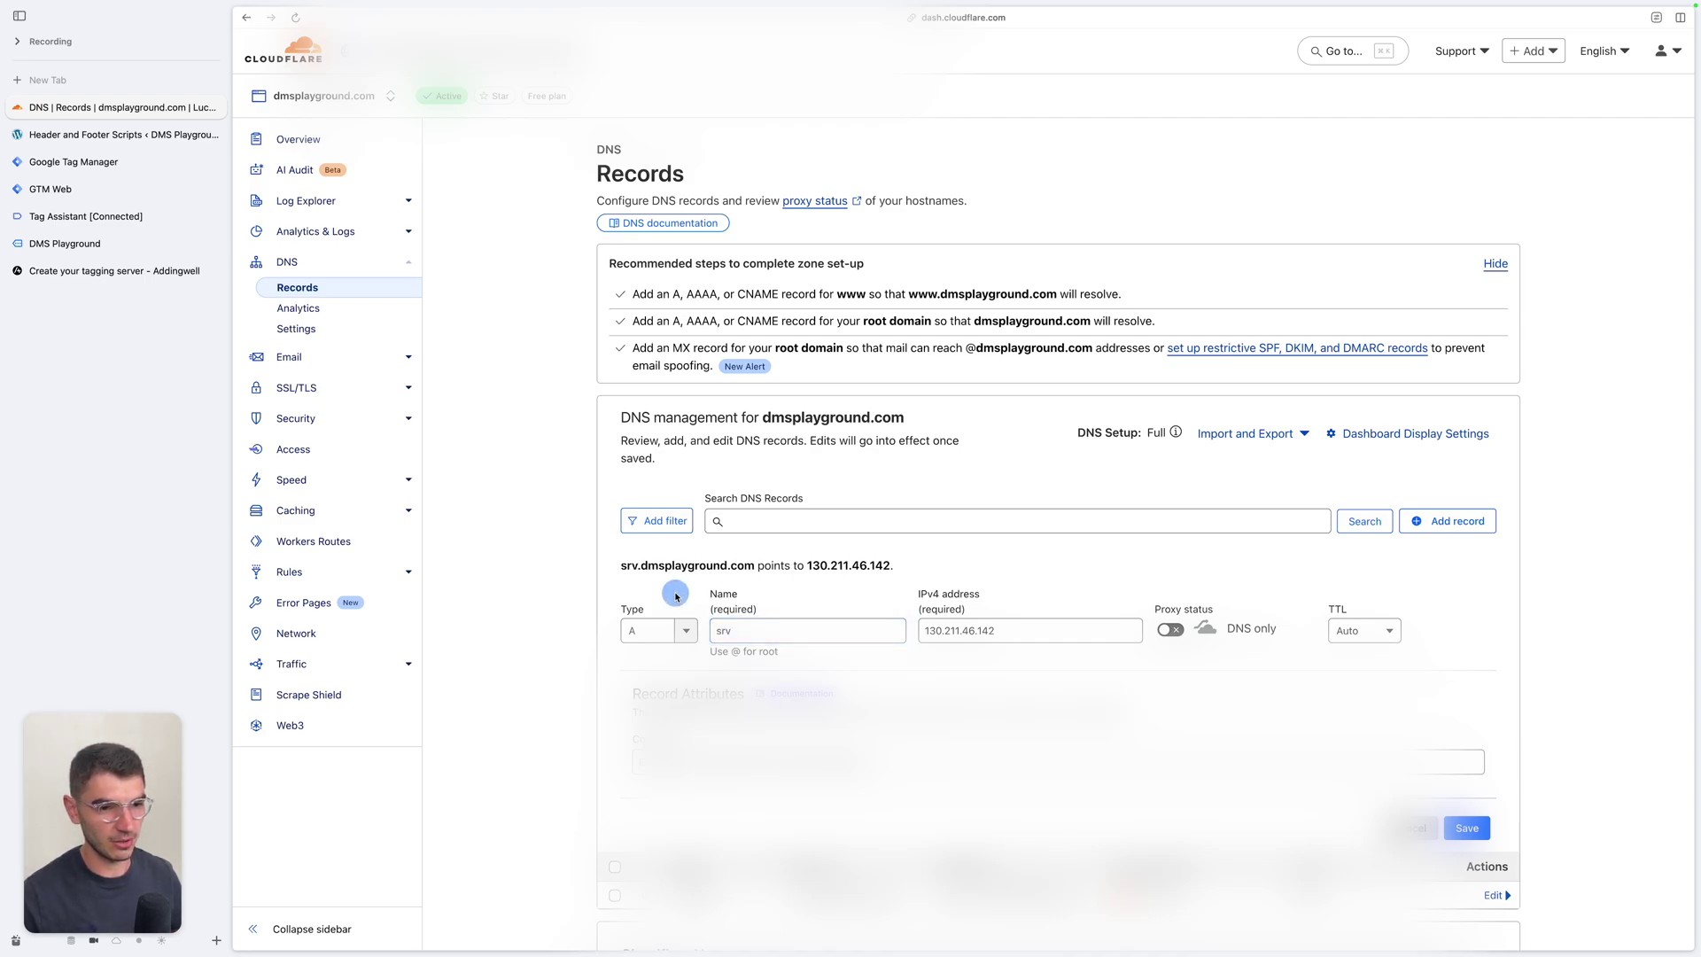
pyautogui.moveTo(623, 566); pyautogui.dragTo(755, 567)
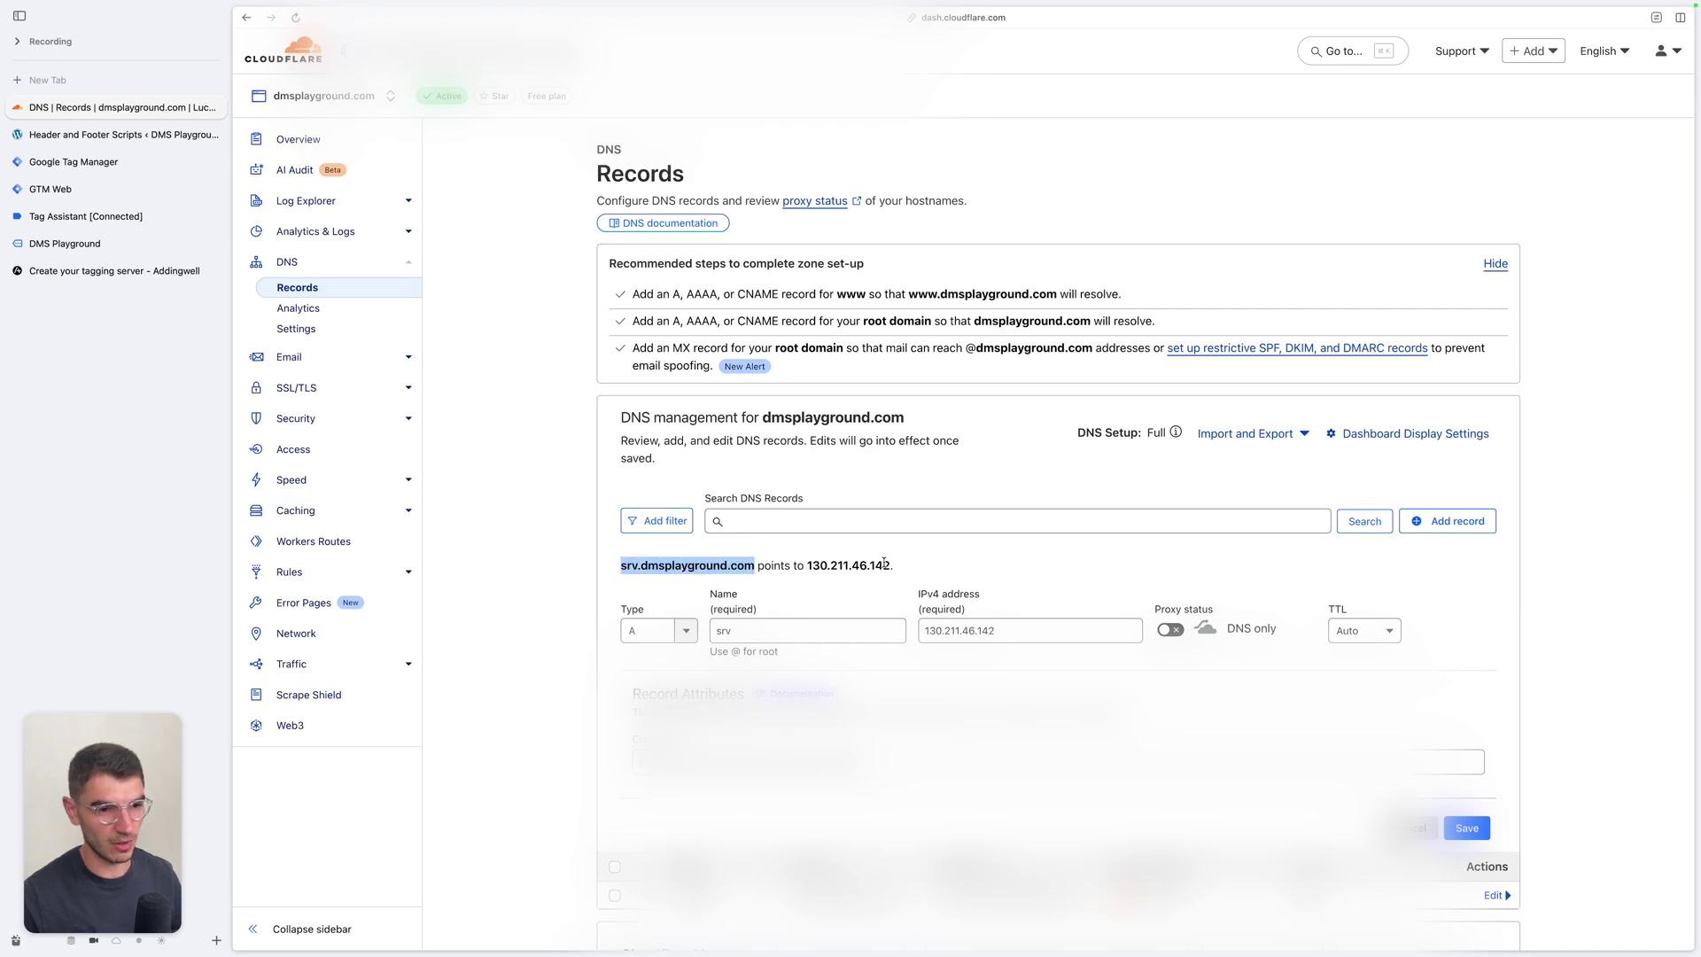
pyautogui.click(165, 270)
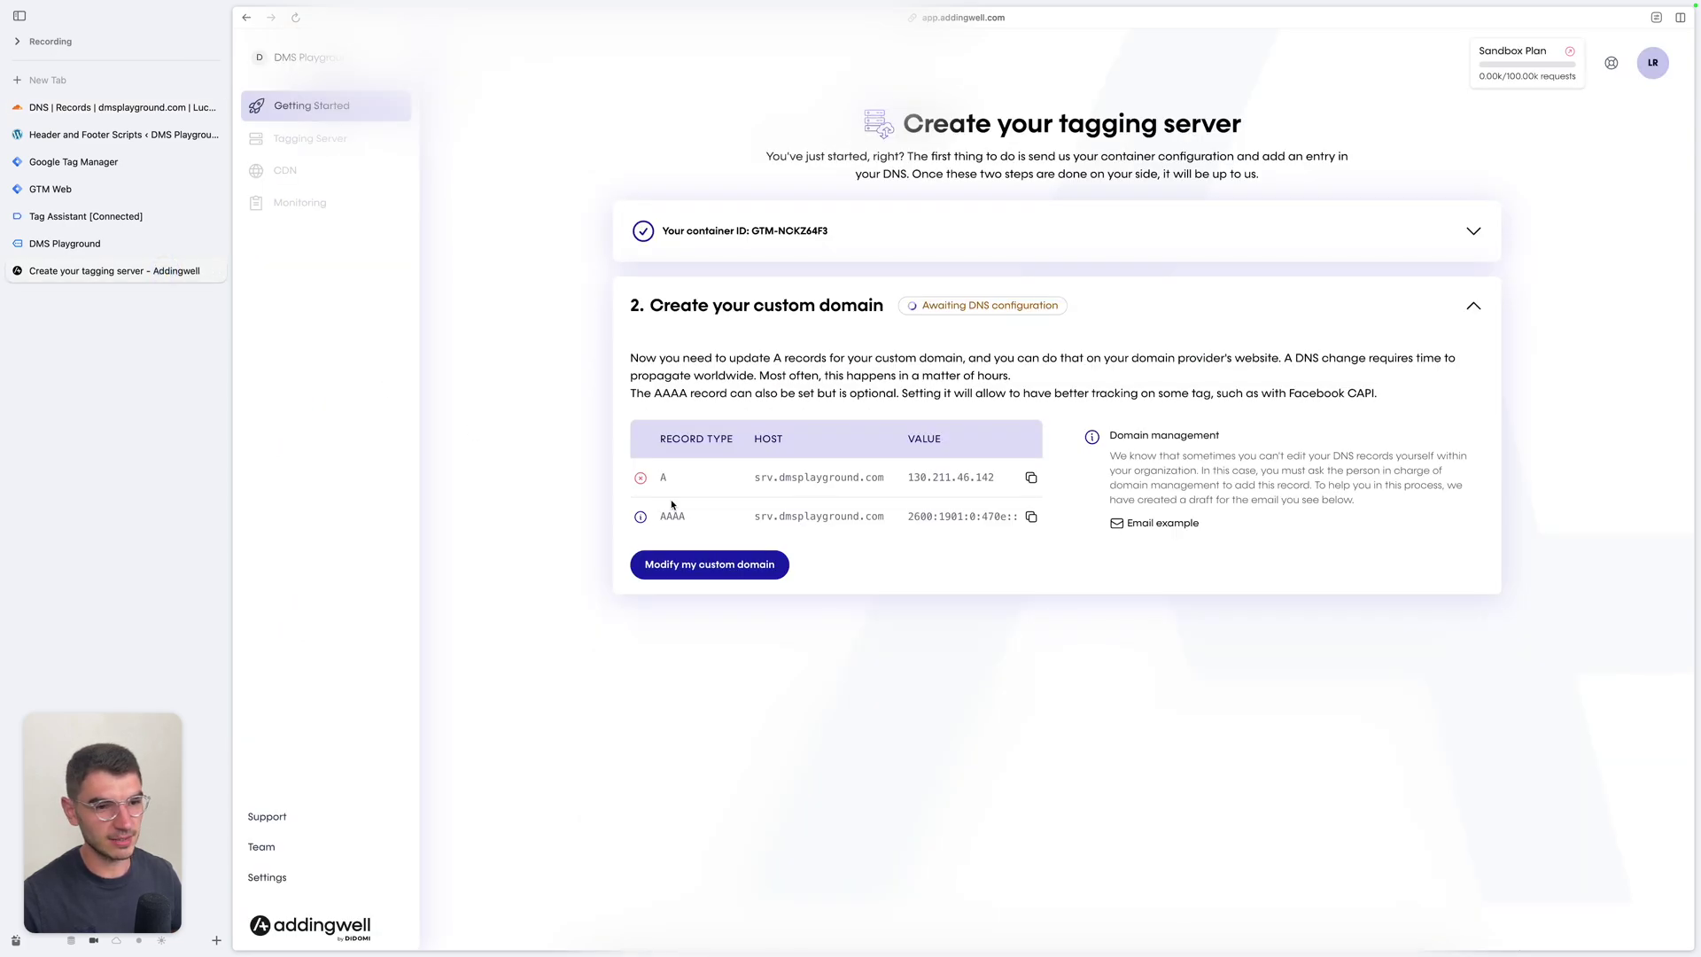
pyautogui.hotkey('ctrl', 'Tab')
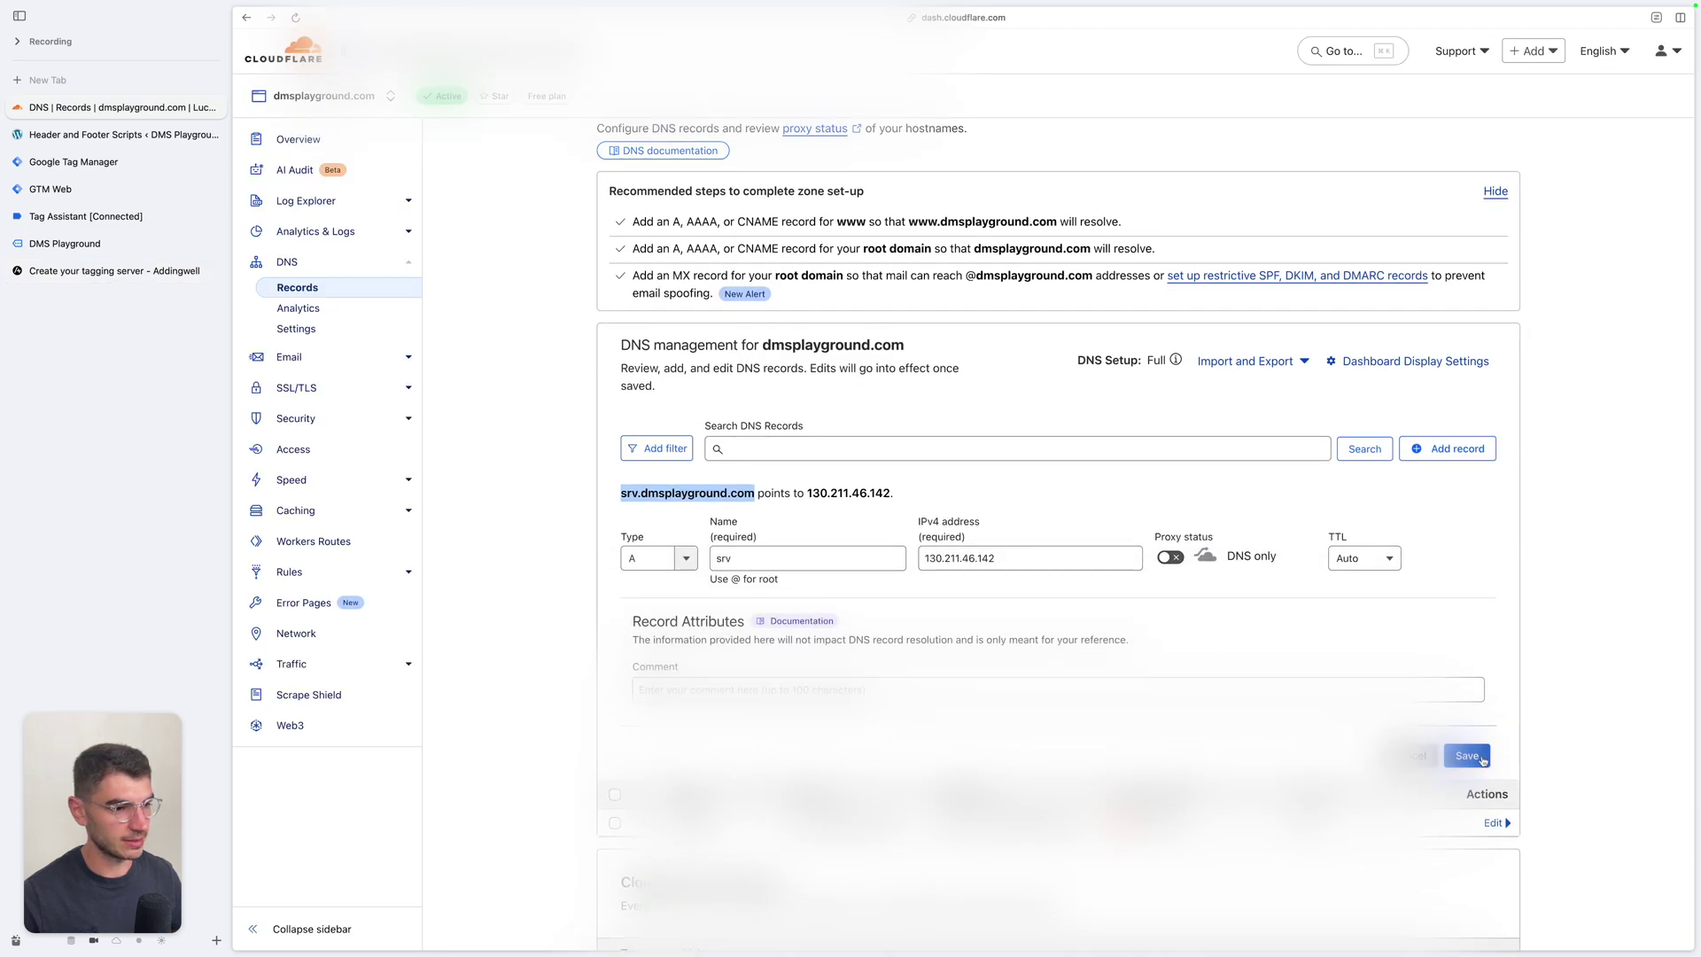
pyautogui.click(1481, 762)
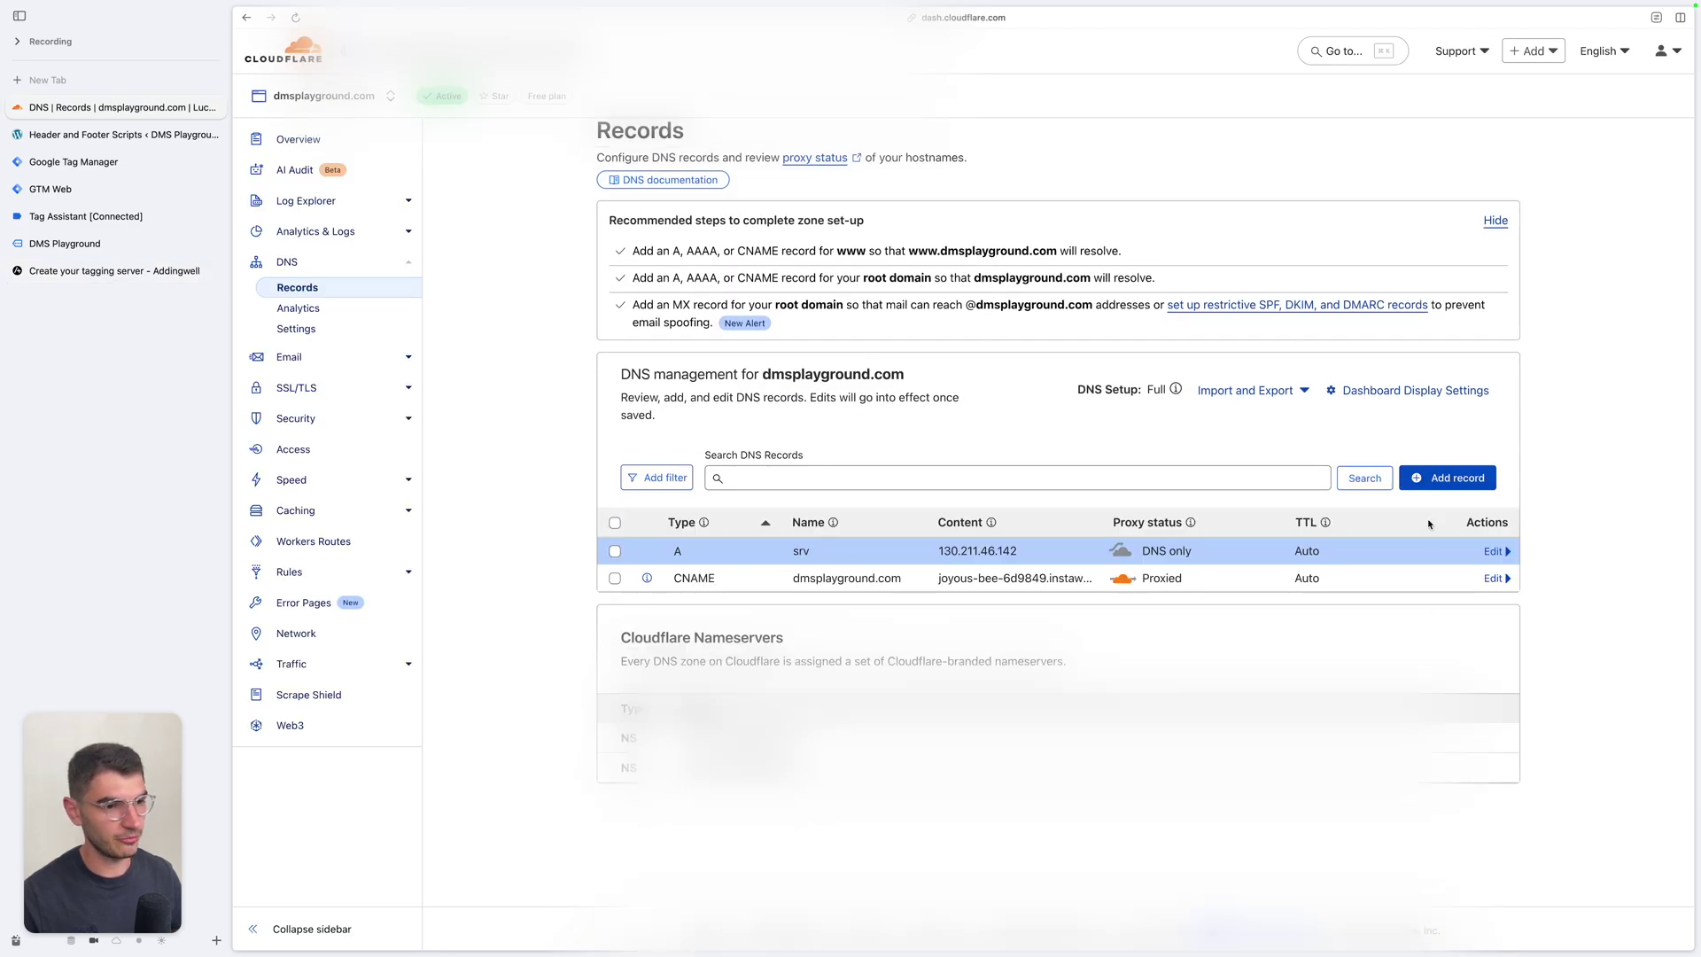
# Start an AAAA record in Cloudflare and fill its IPv6 address with 2600:1901:0:470e:: copied from Addingwell.
pyautogui.click(1454, 479)
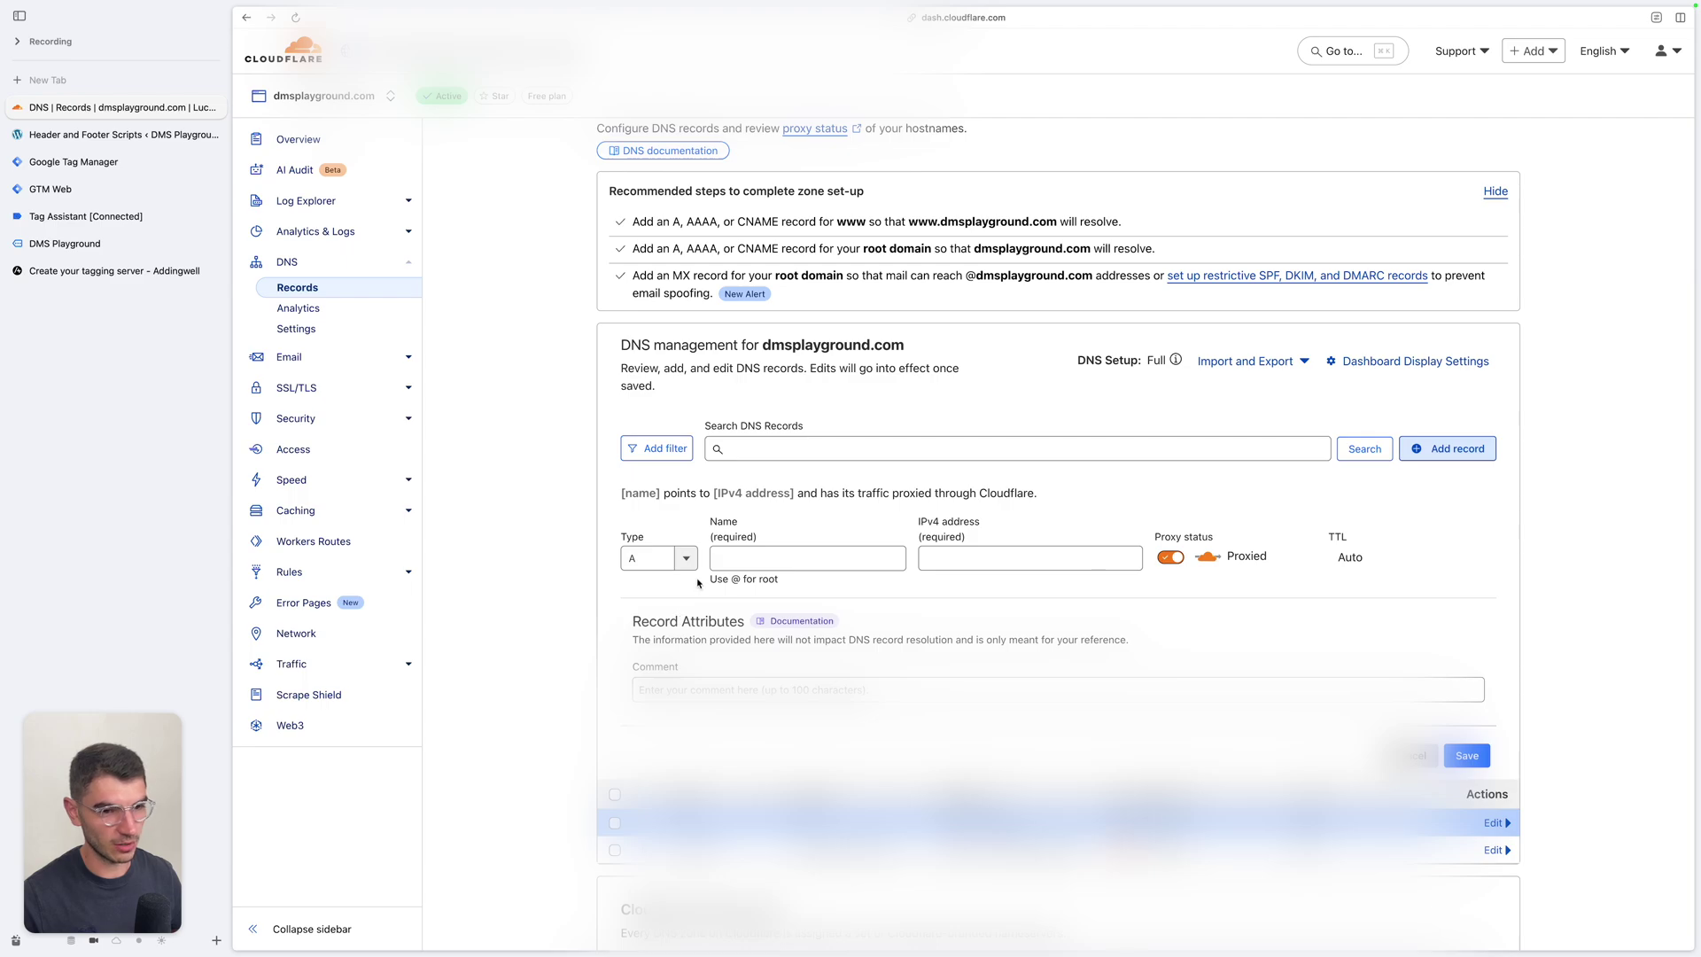
pyautogui.click(660, 558)
pyautogui.click(646, 619)
pyautogui.hotkey('ctrl', 'Tab')
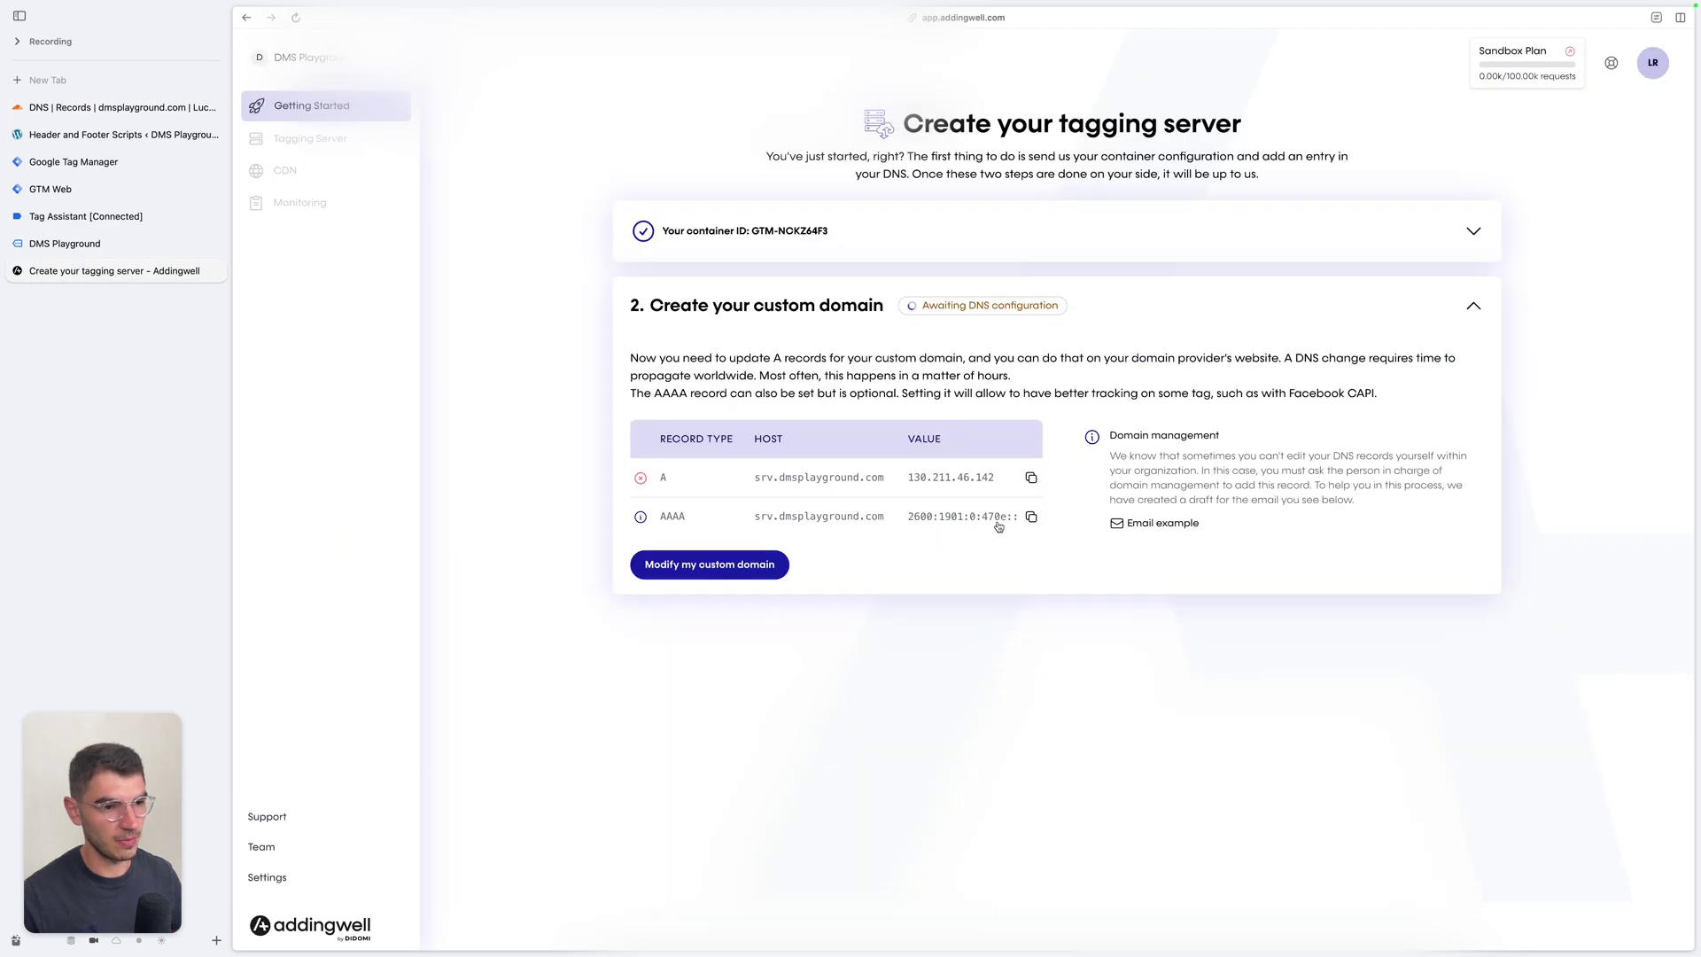
pyautogui.click(1000, 525)
pyautogui.hotkey('ctrl', 'Tab')
pyautogui.click(960, 558)
pyautogui.hotkey('ctrl', 'v')
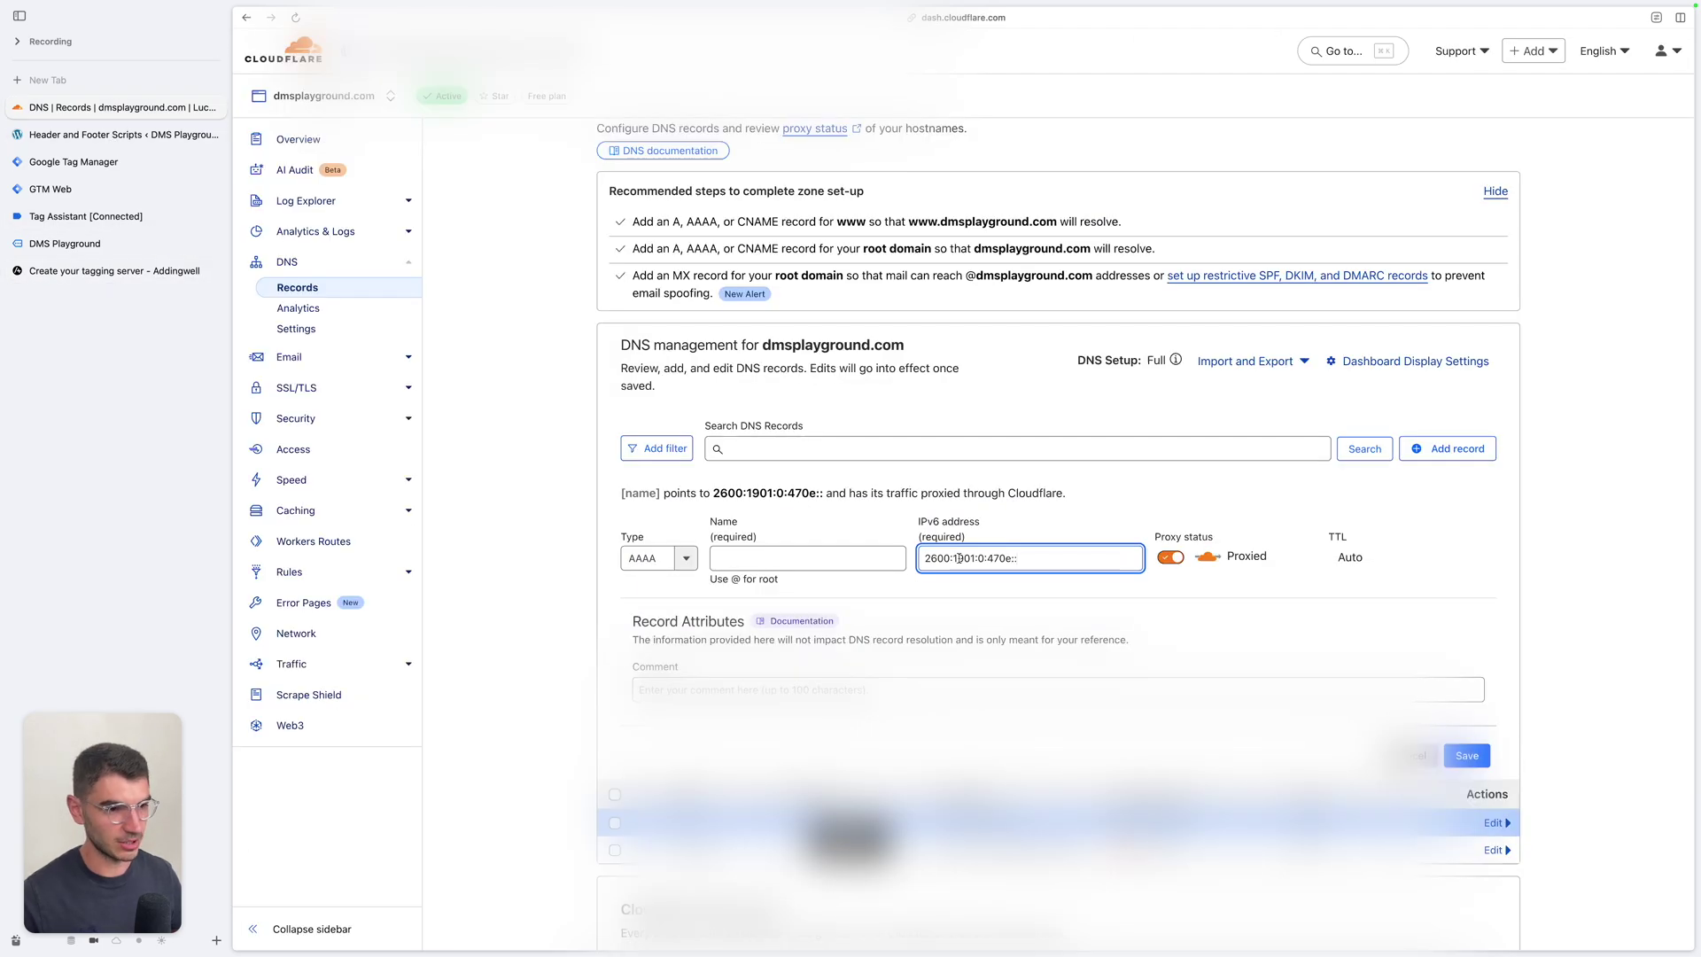
# Name the AAAA record srv, set it to DNS only, save it, and return to Addingwell's domain setup.
pyautogui.click(758, 558)
pyautogui.write('srv')
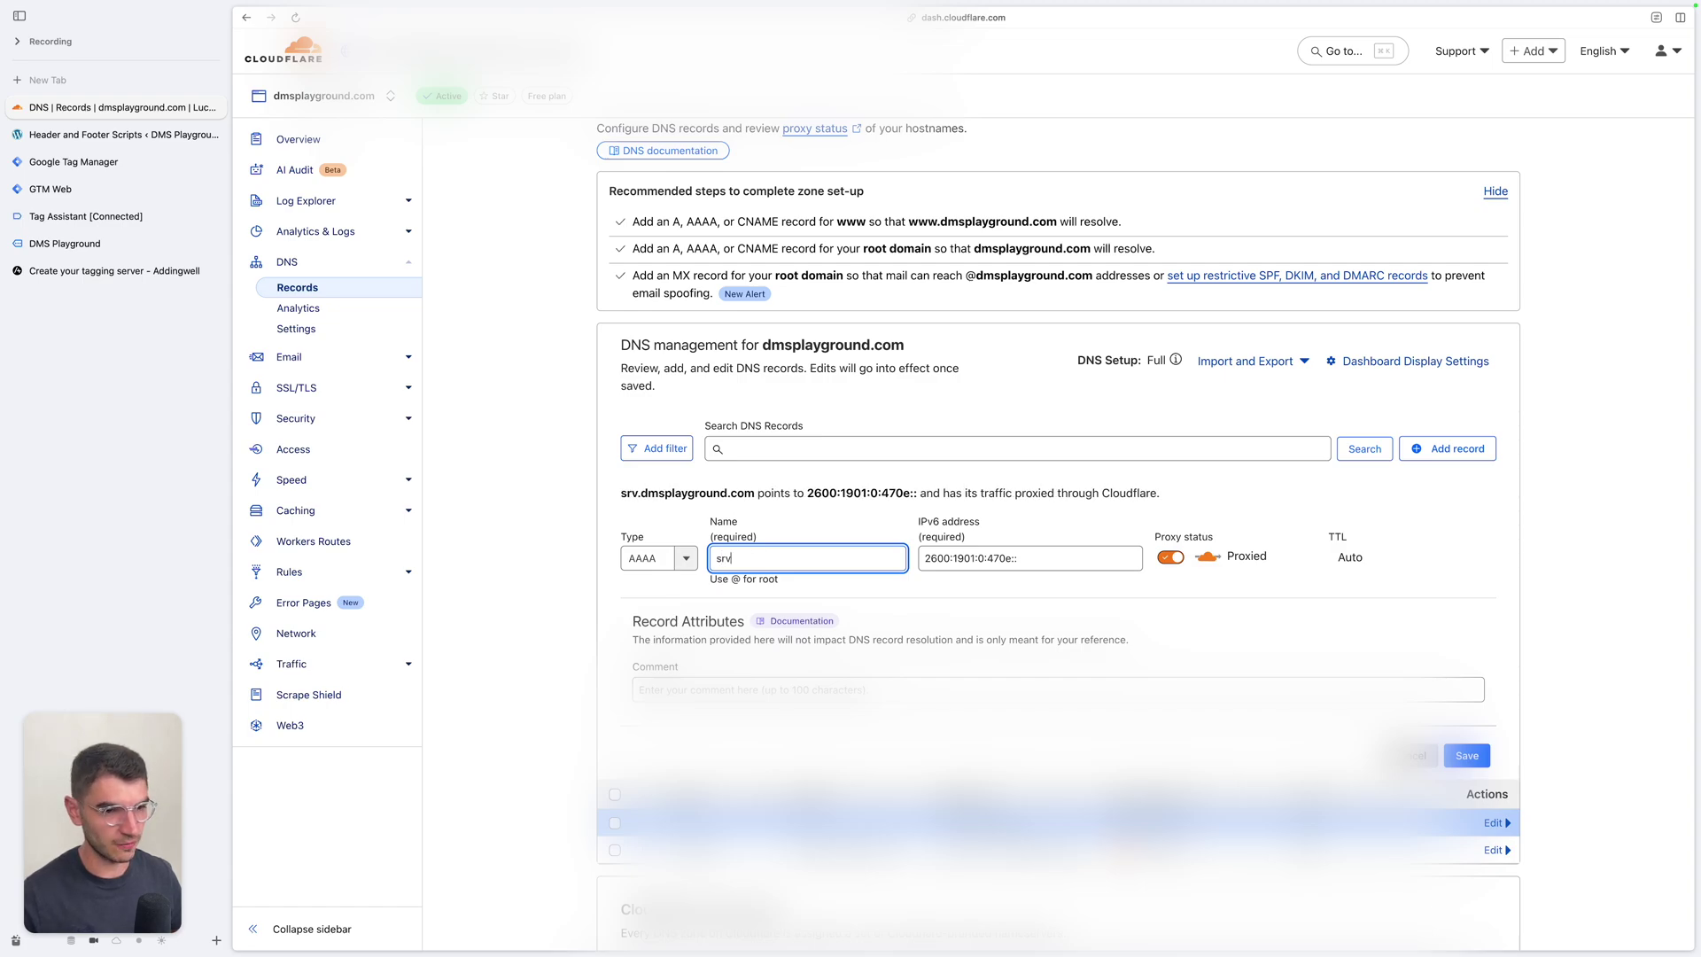
pyautogui.click(1171, 557)
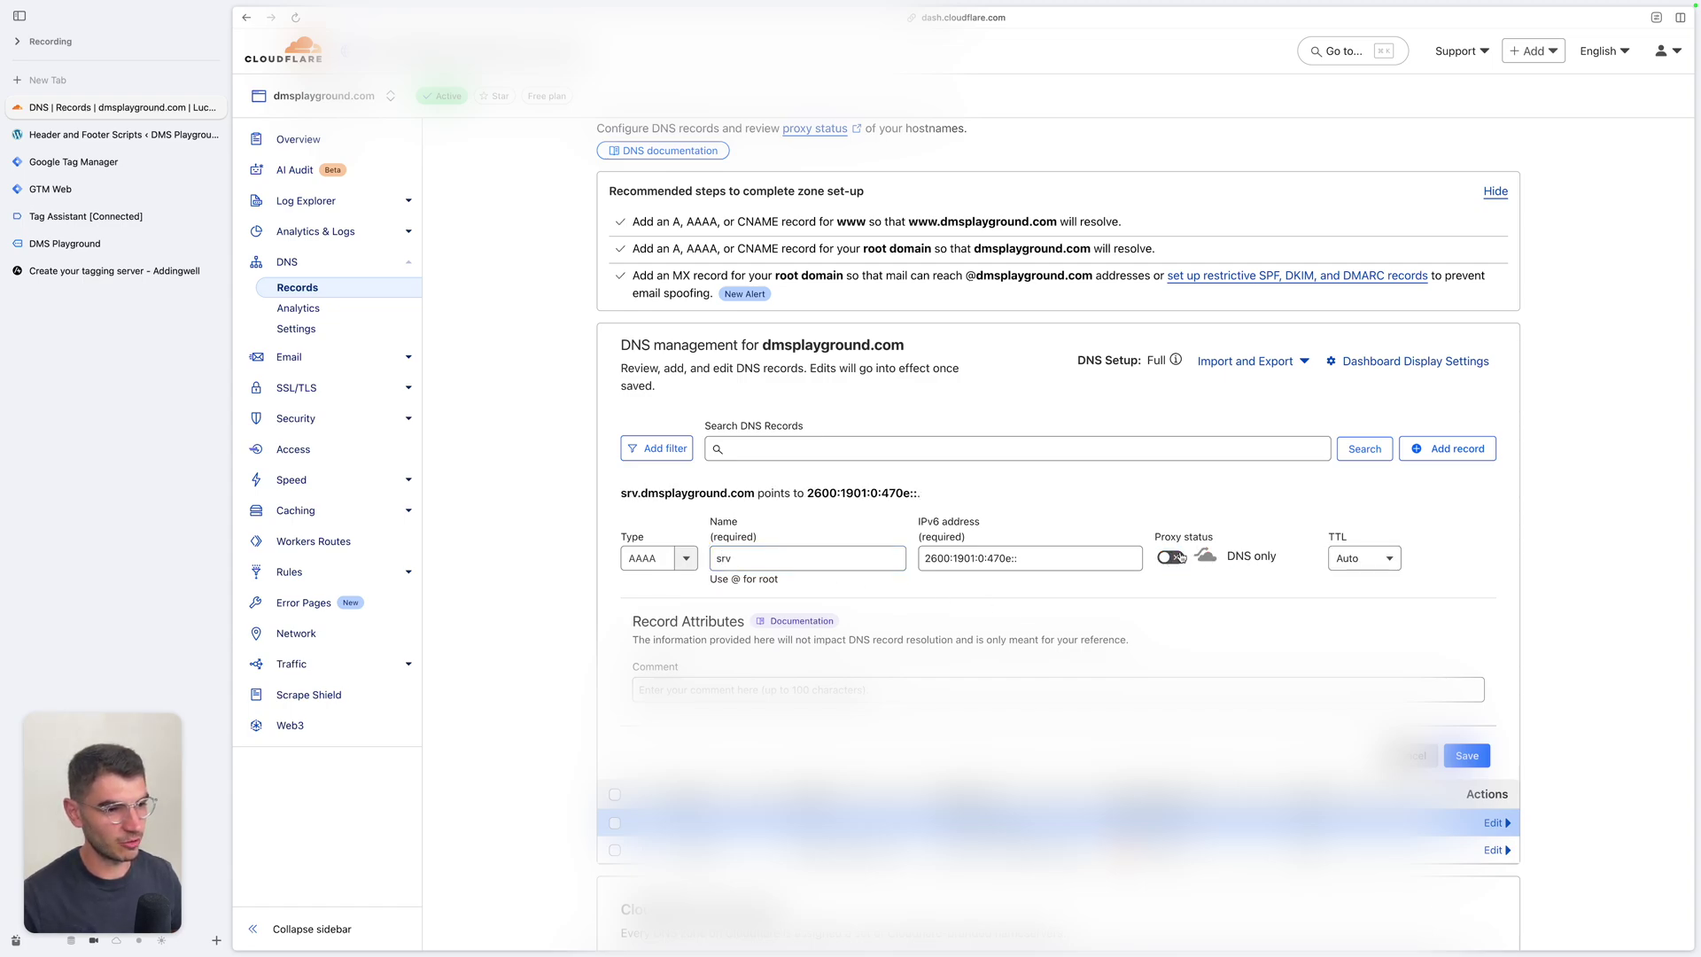
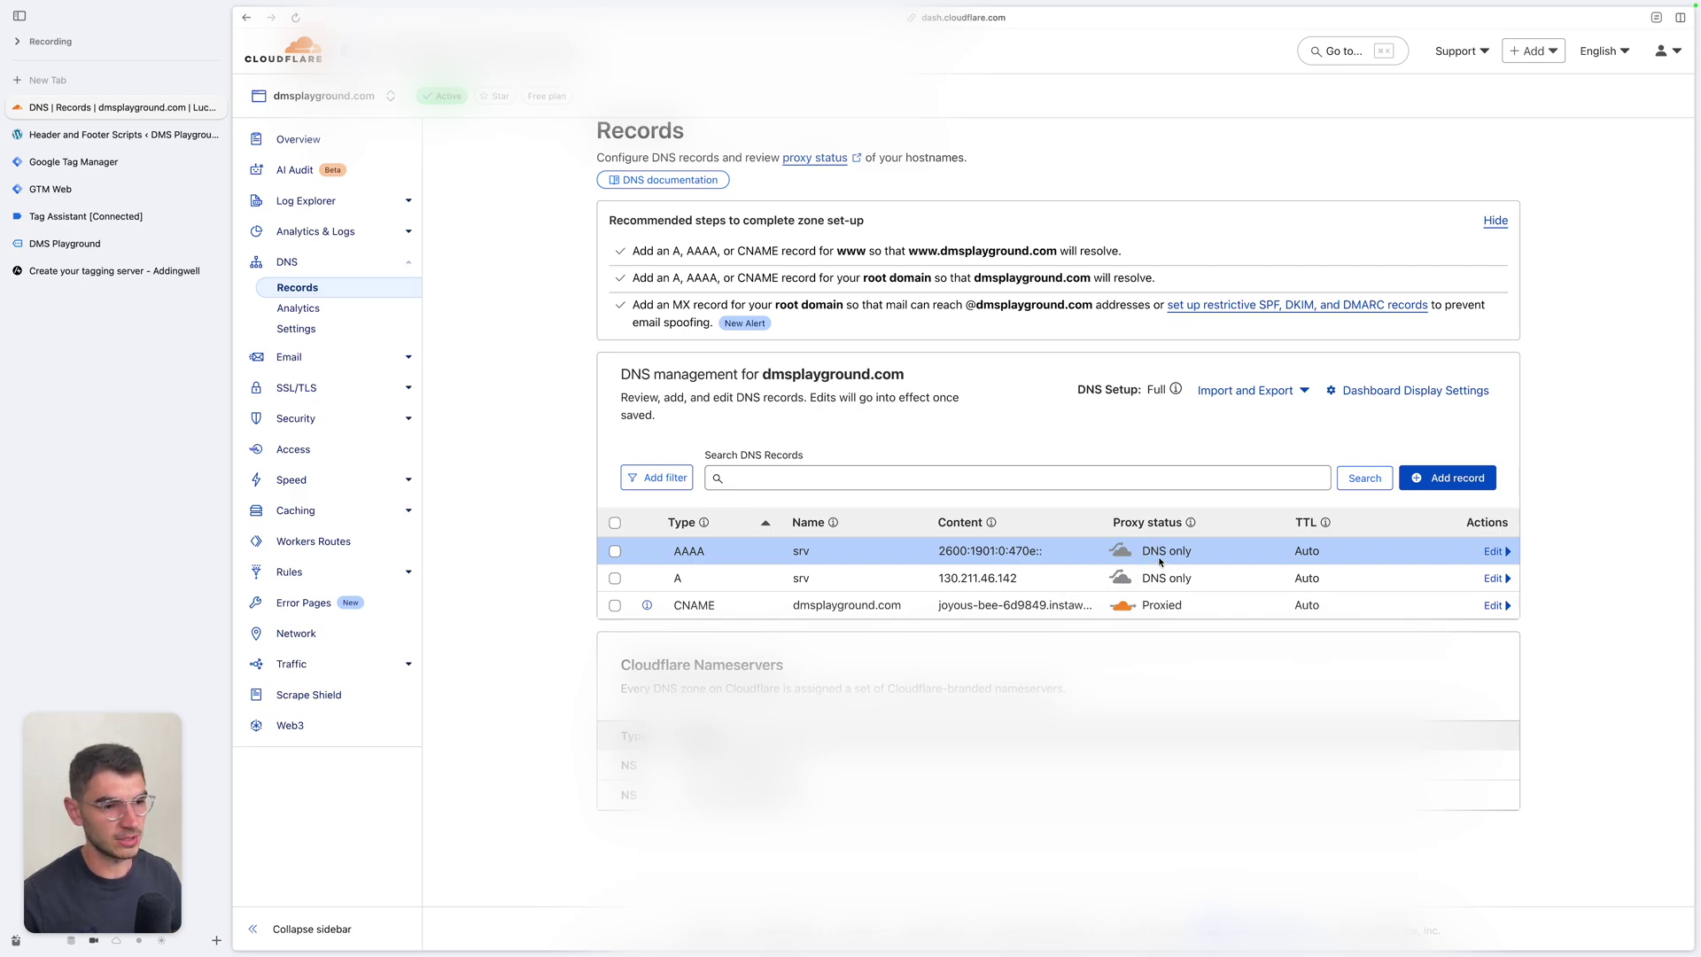
pyautogui.hotkey('ctrl', 'Tab')
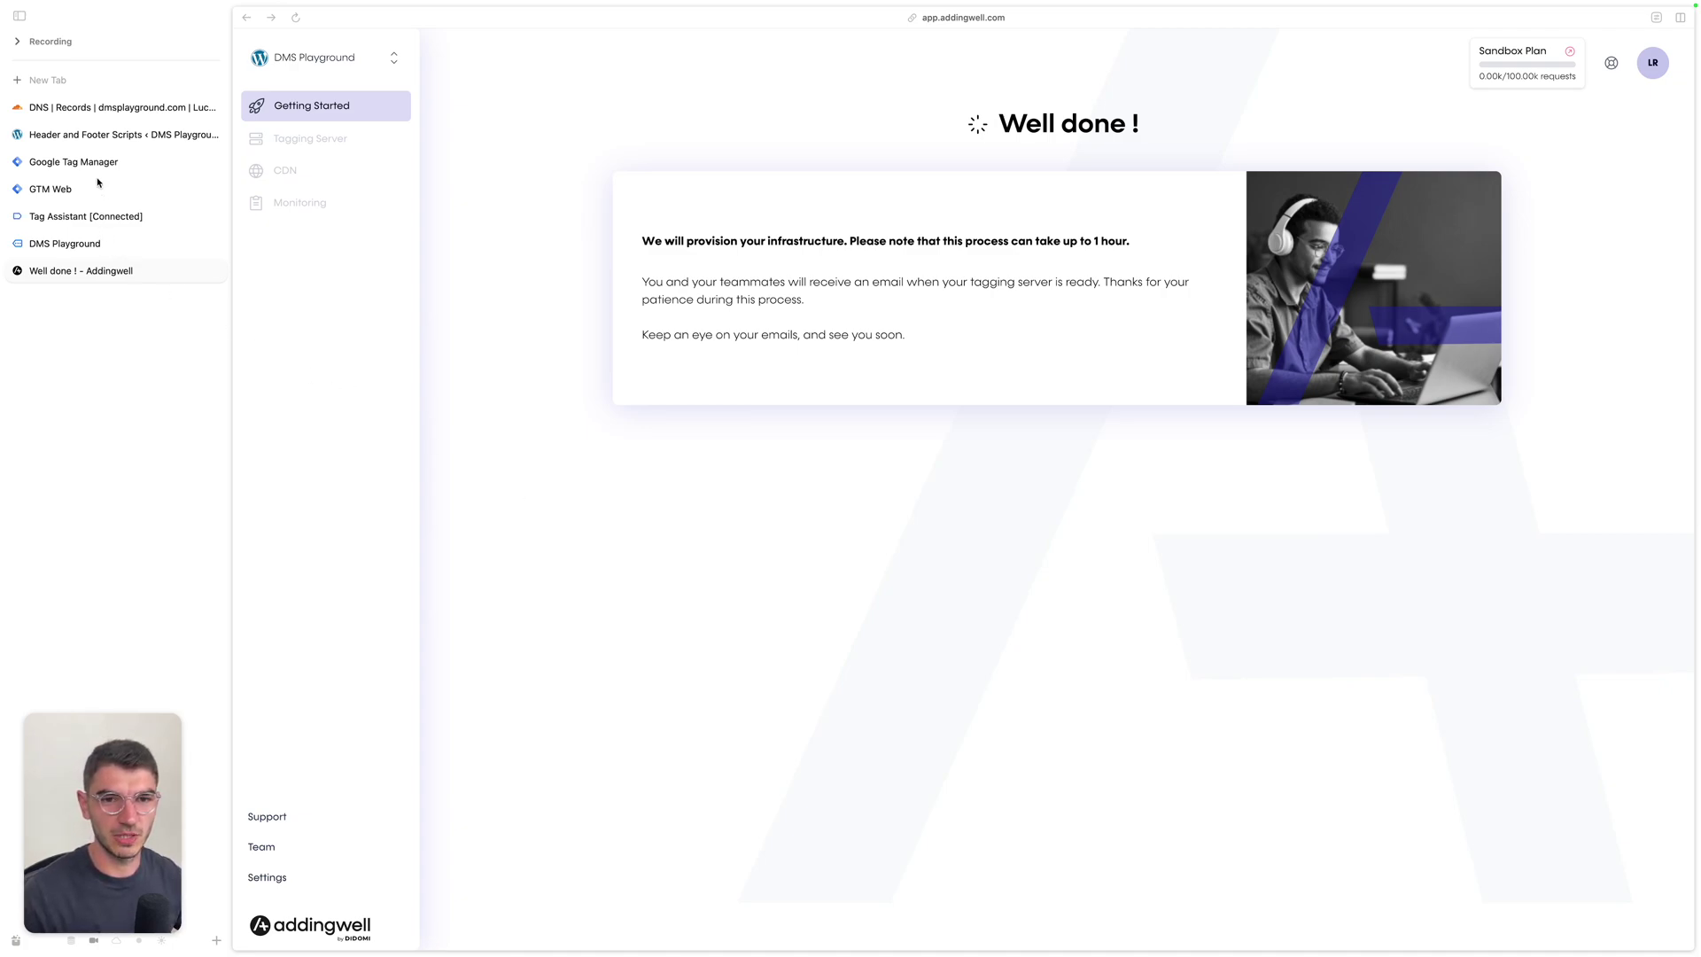
# Close the Install Google Tag Manager dialog and open the DMS Playground - Server workspace in a separate browser tab.
pyautogui.click(129, 186)
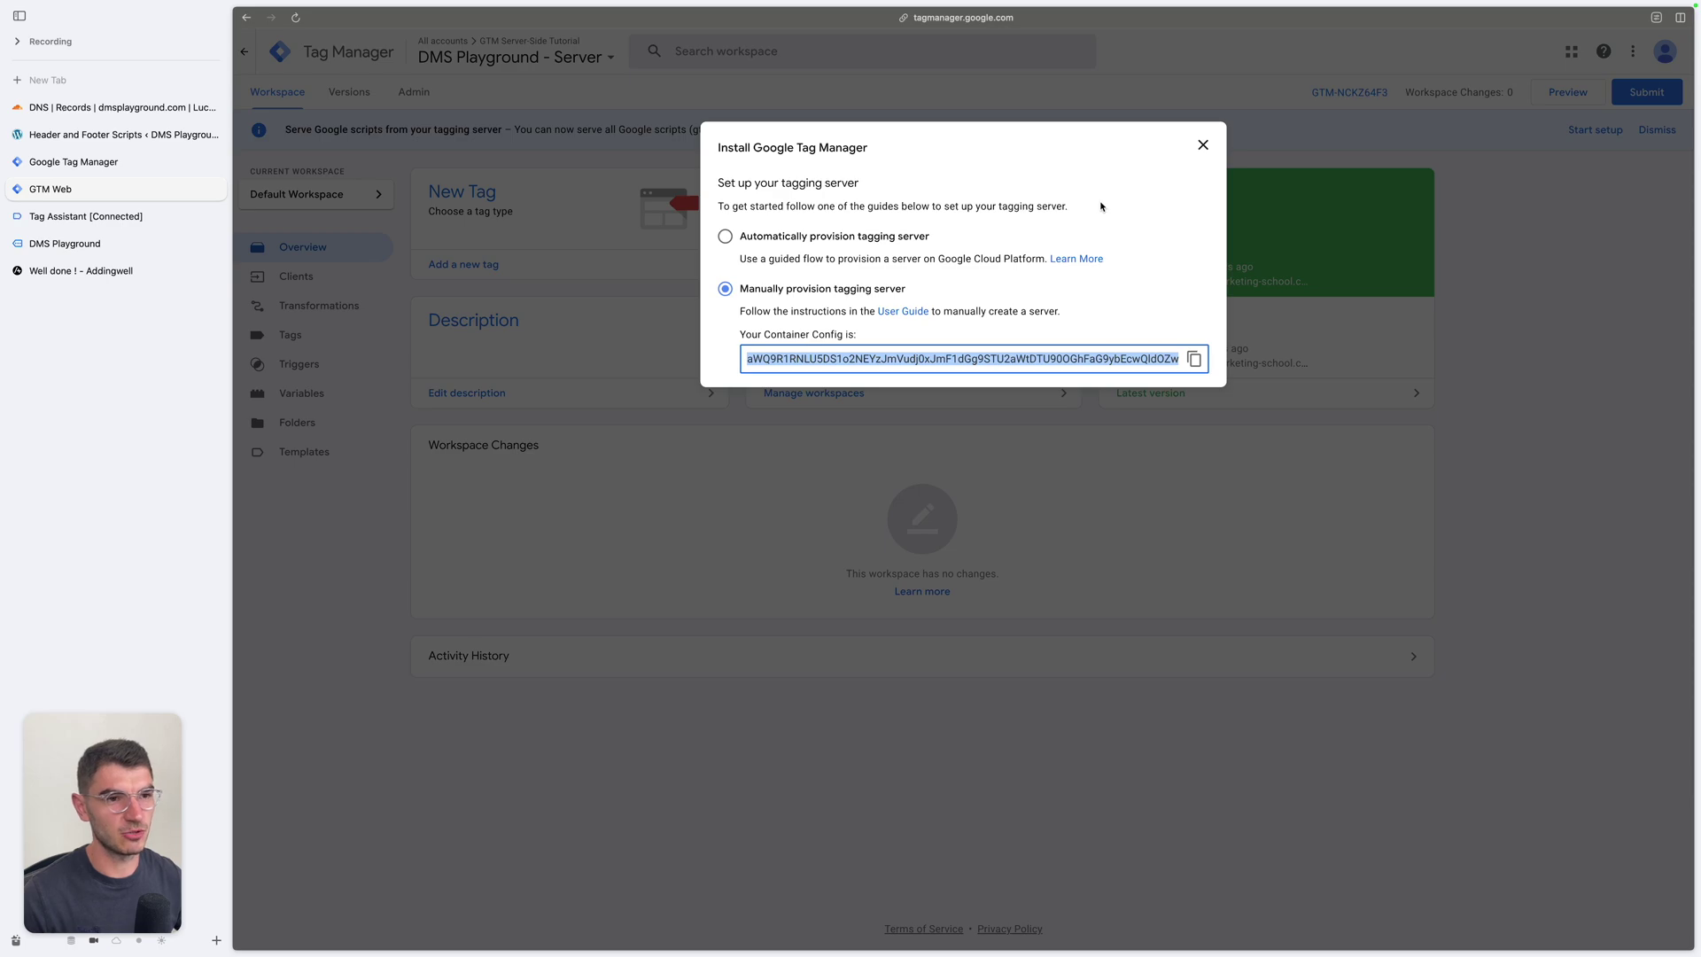
pyautogui.click(1203, 145)
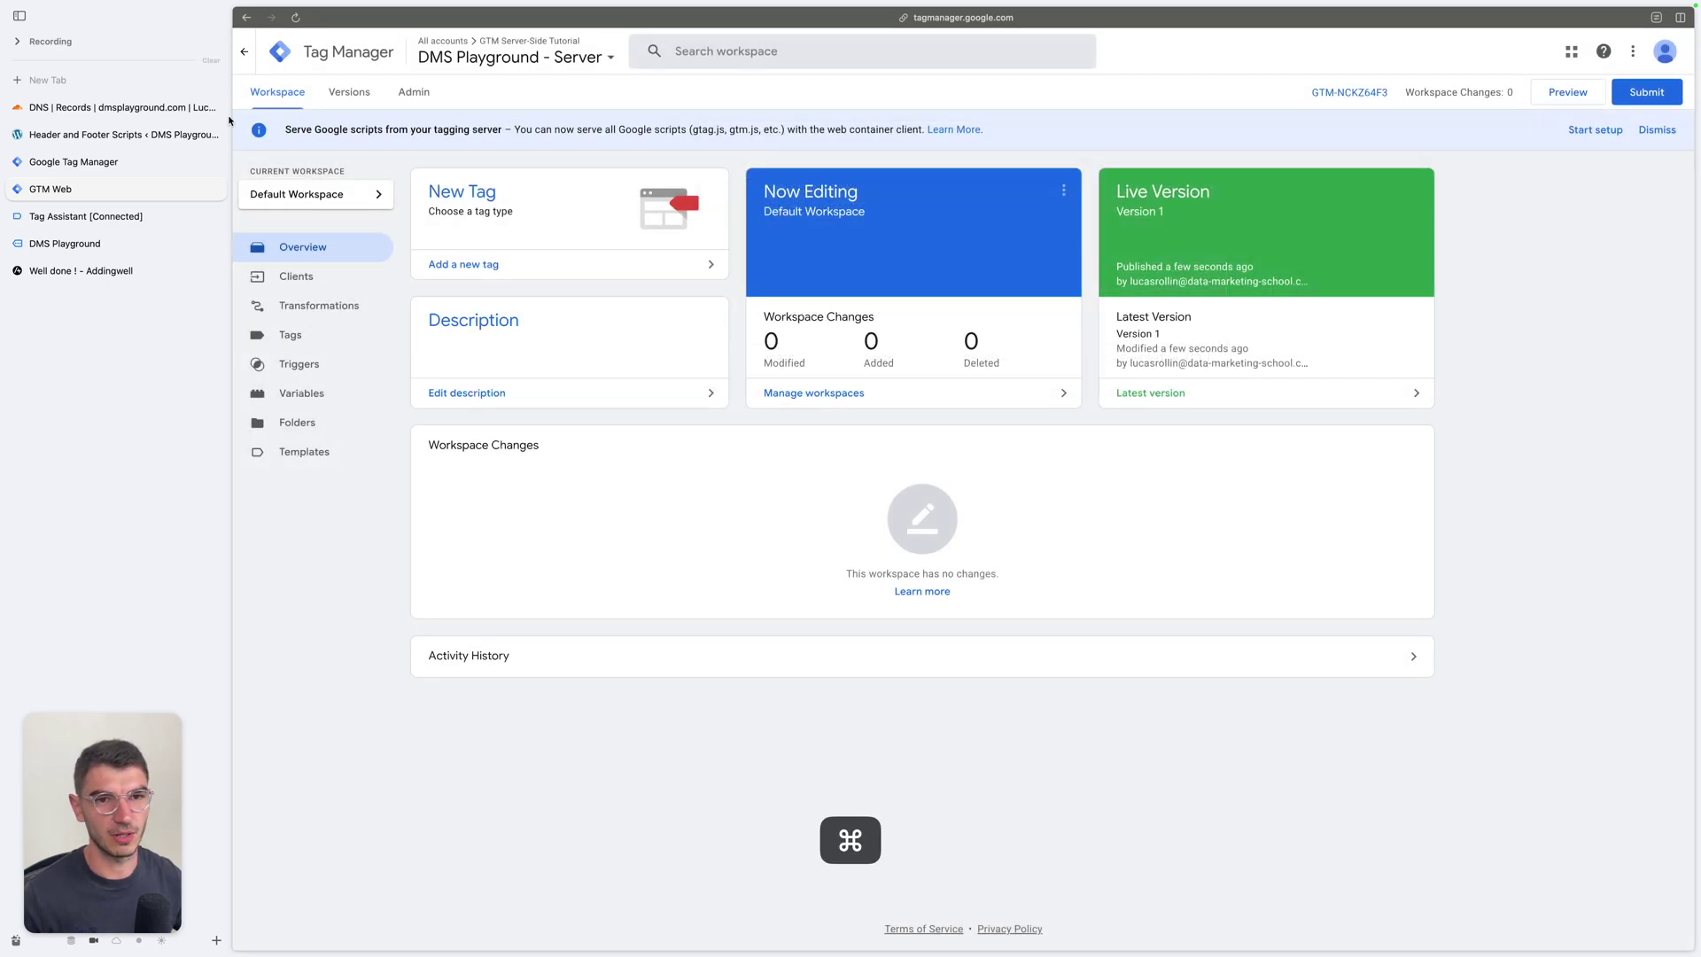
pyautogui.keyDown('super'); pyautogui.click(261, 99); pyautogui.keyUp('super')
pyautogui.click(147, 220)
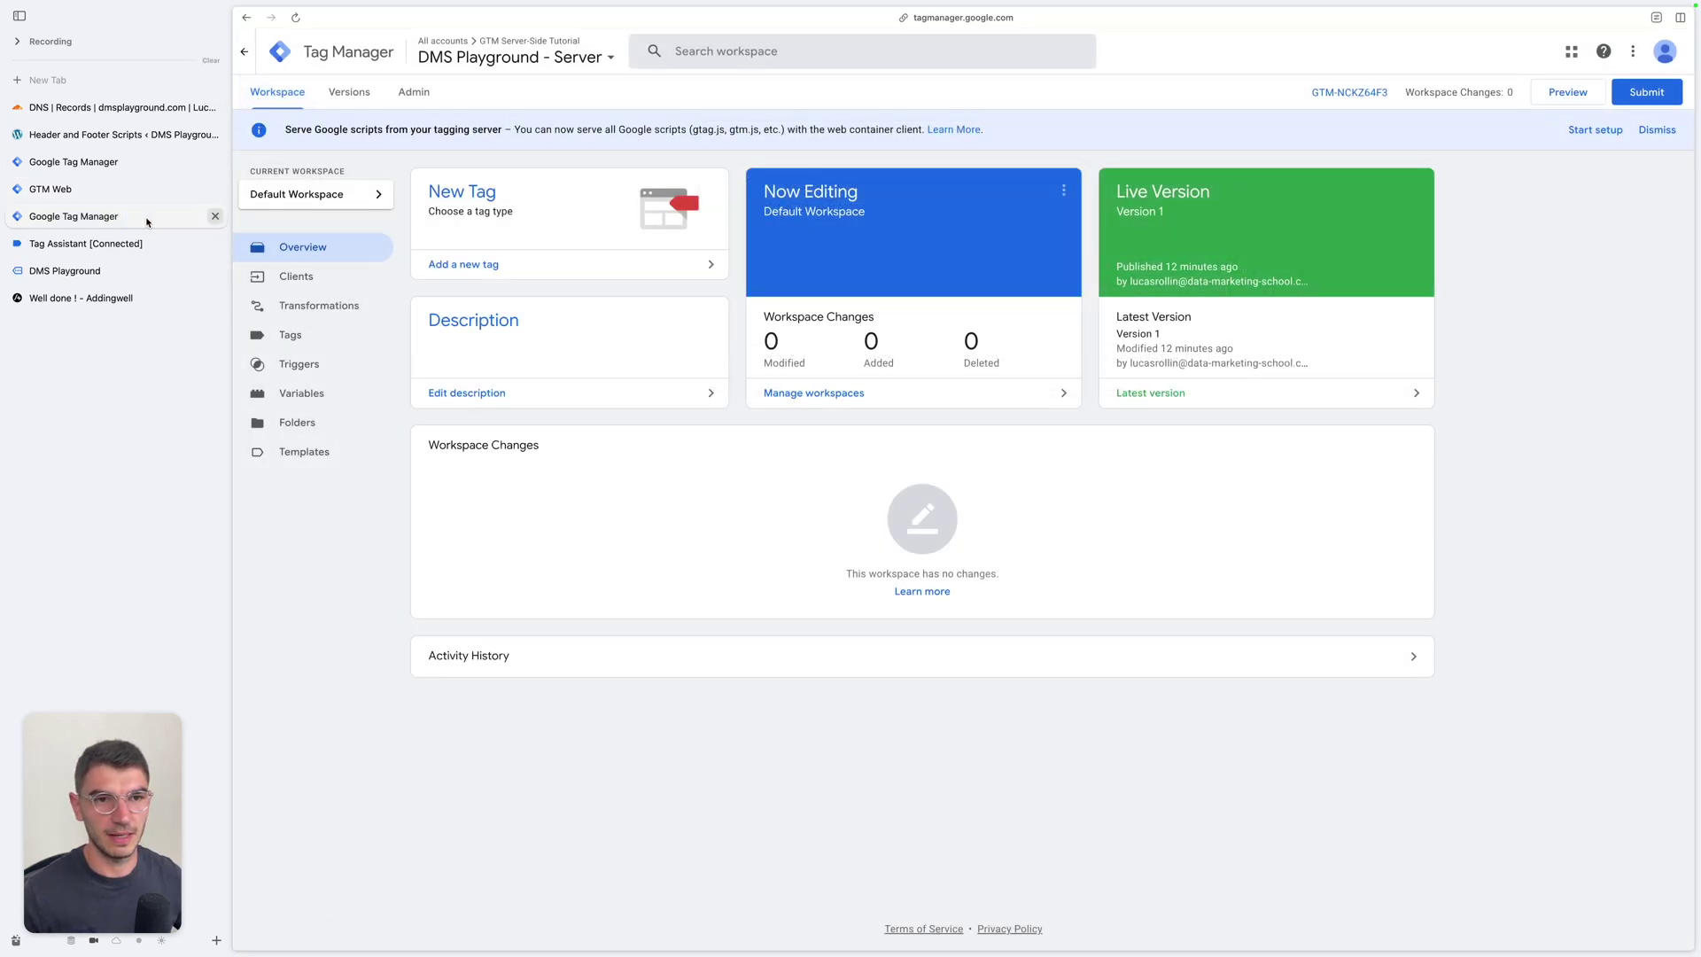
# Move the new server container browser tab below the DMS Playground tab and rename it GTM Server.
pyautogui.moveTo(147, 220); pyautogui.dragTo(125, 279)
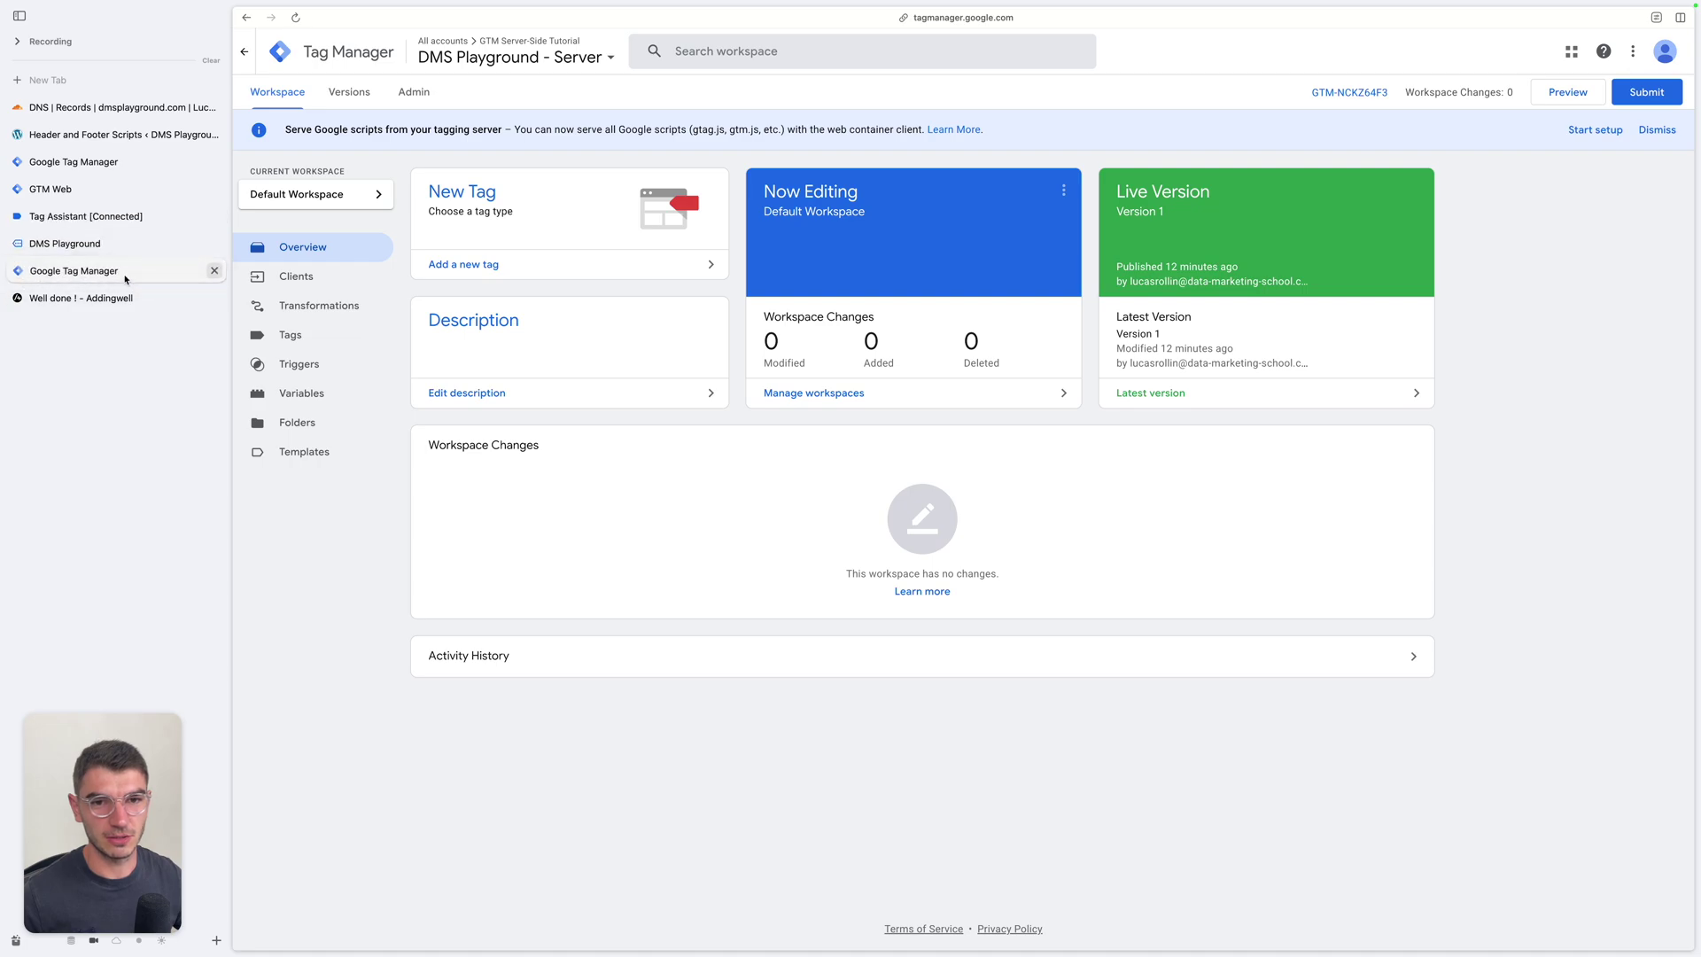
pyautogui.doubleClick(125, 279)
pyautogui.write('GTM Server')
pyautogui.press('Return')
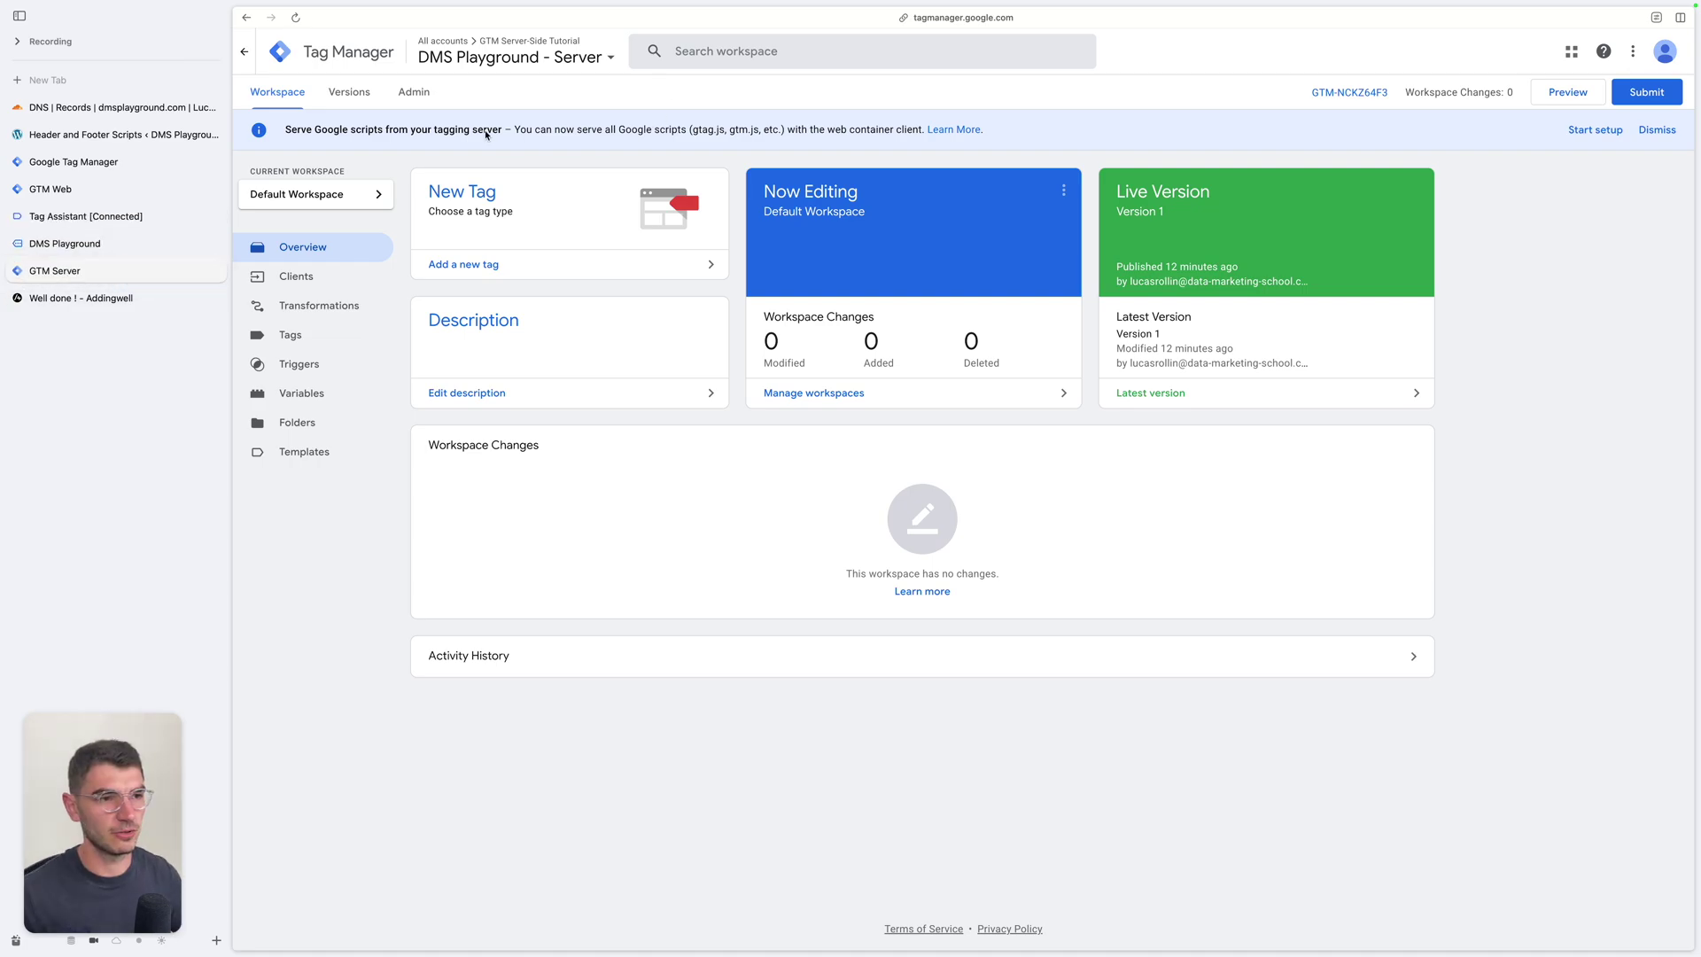
pyautogui.click(413, 100)
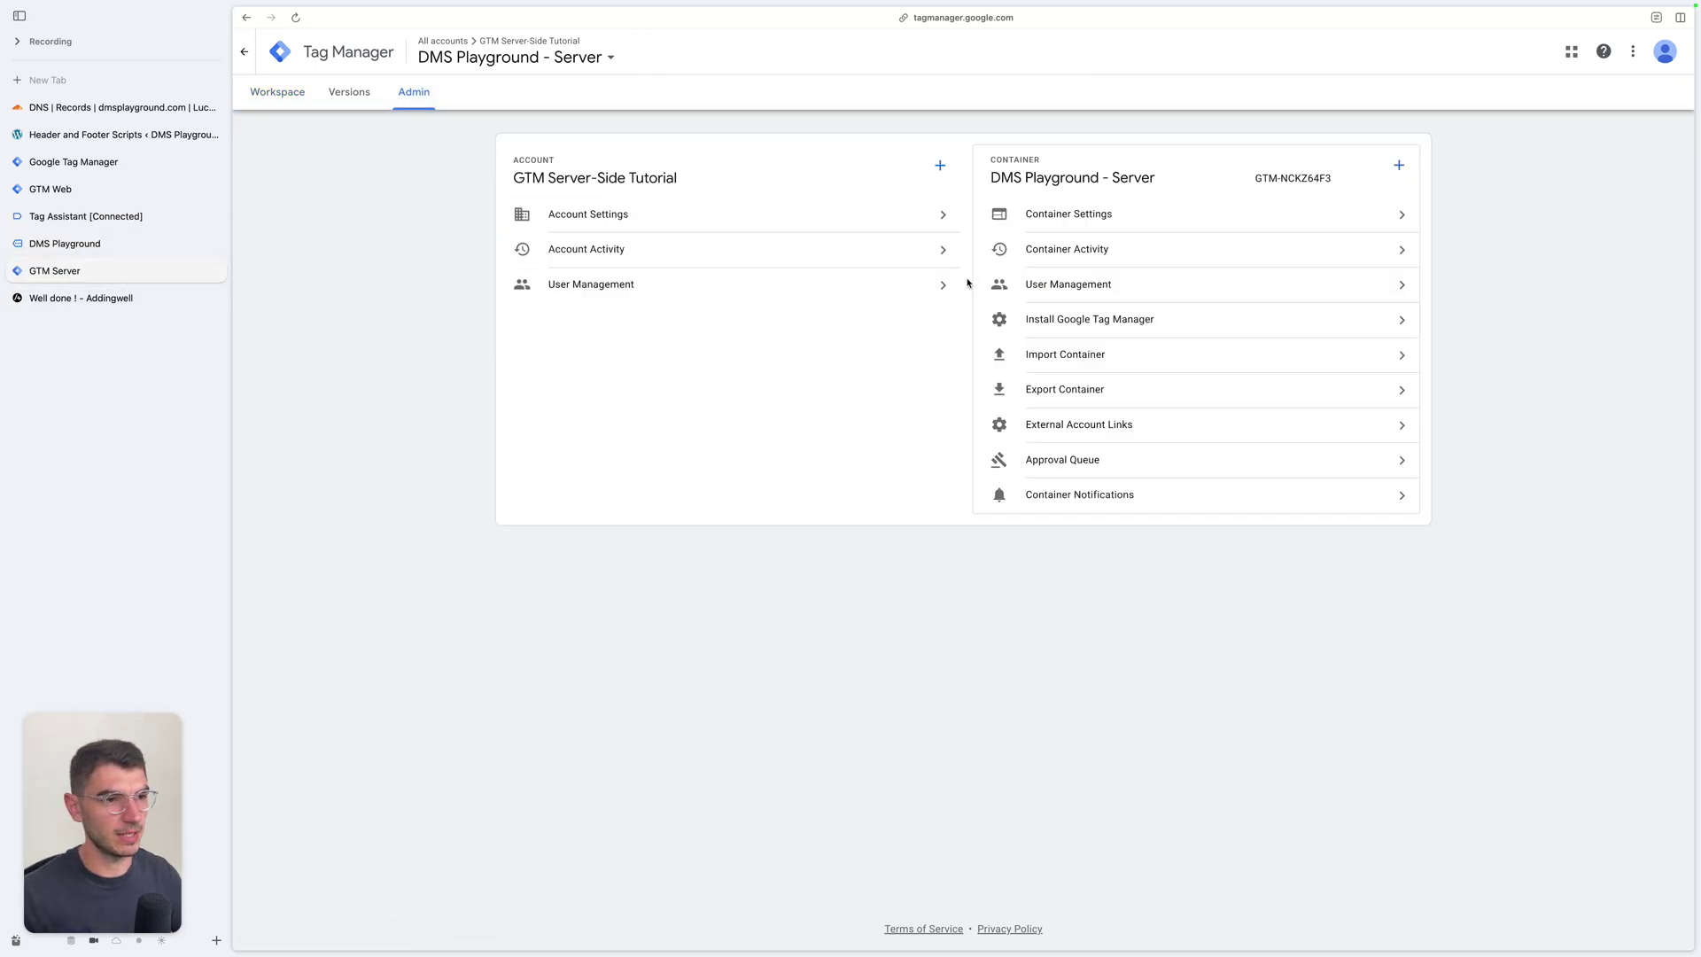
pyautogui.click(1201, 209)
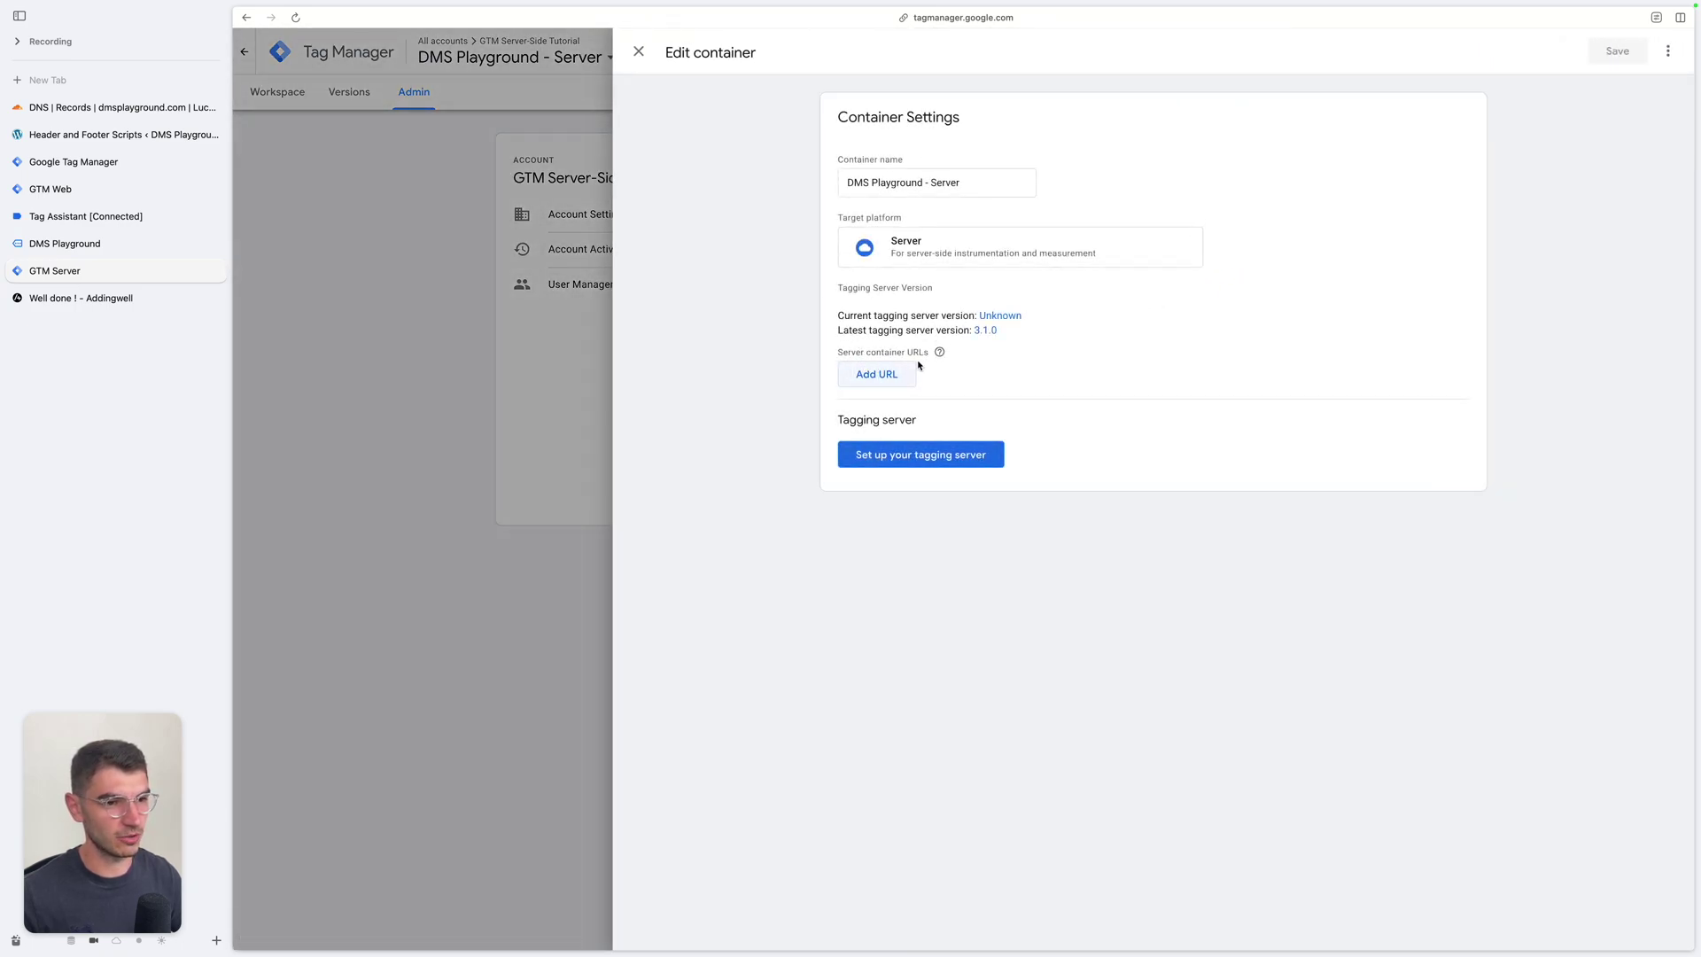
pyautogui.click(885, 373)
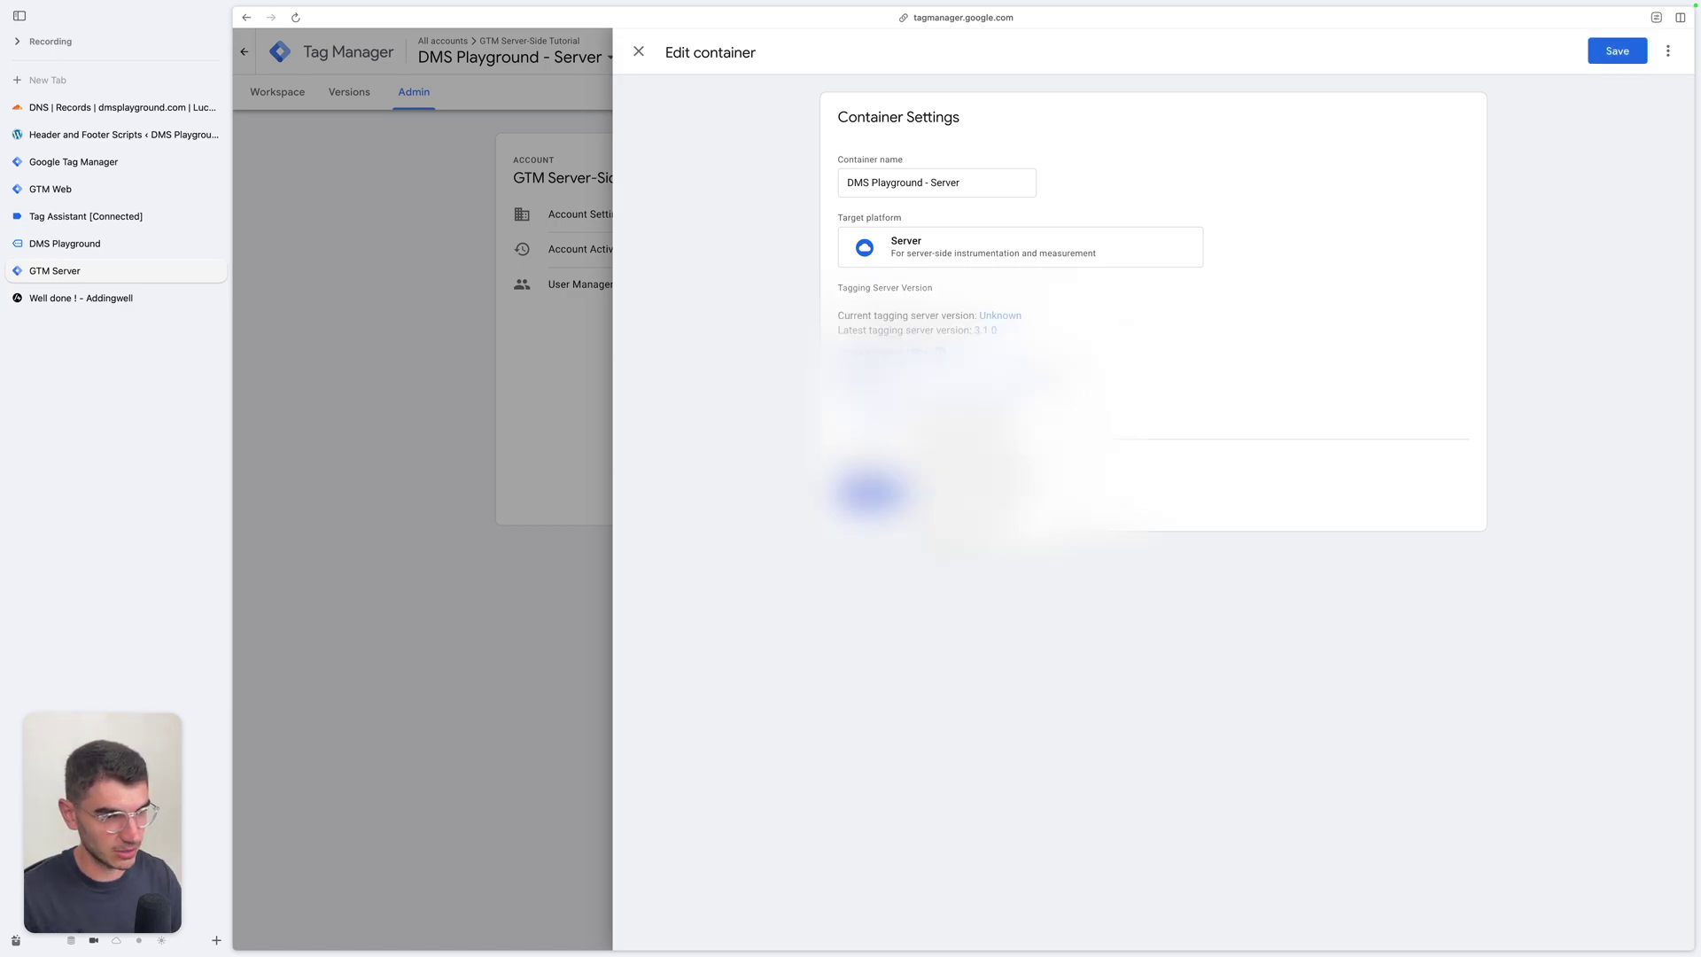
pyautogui.write('ayground.com')
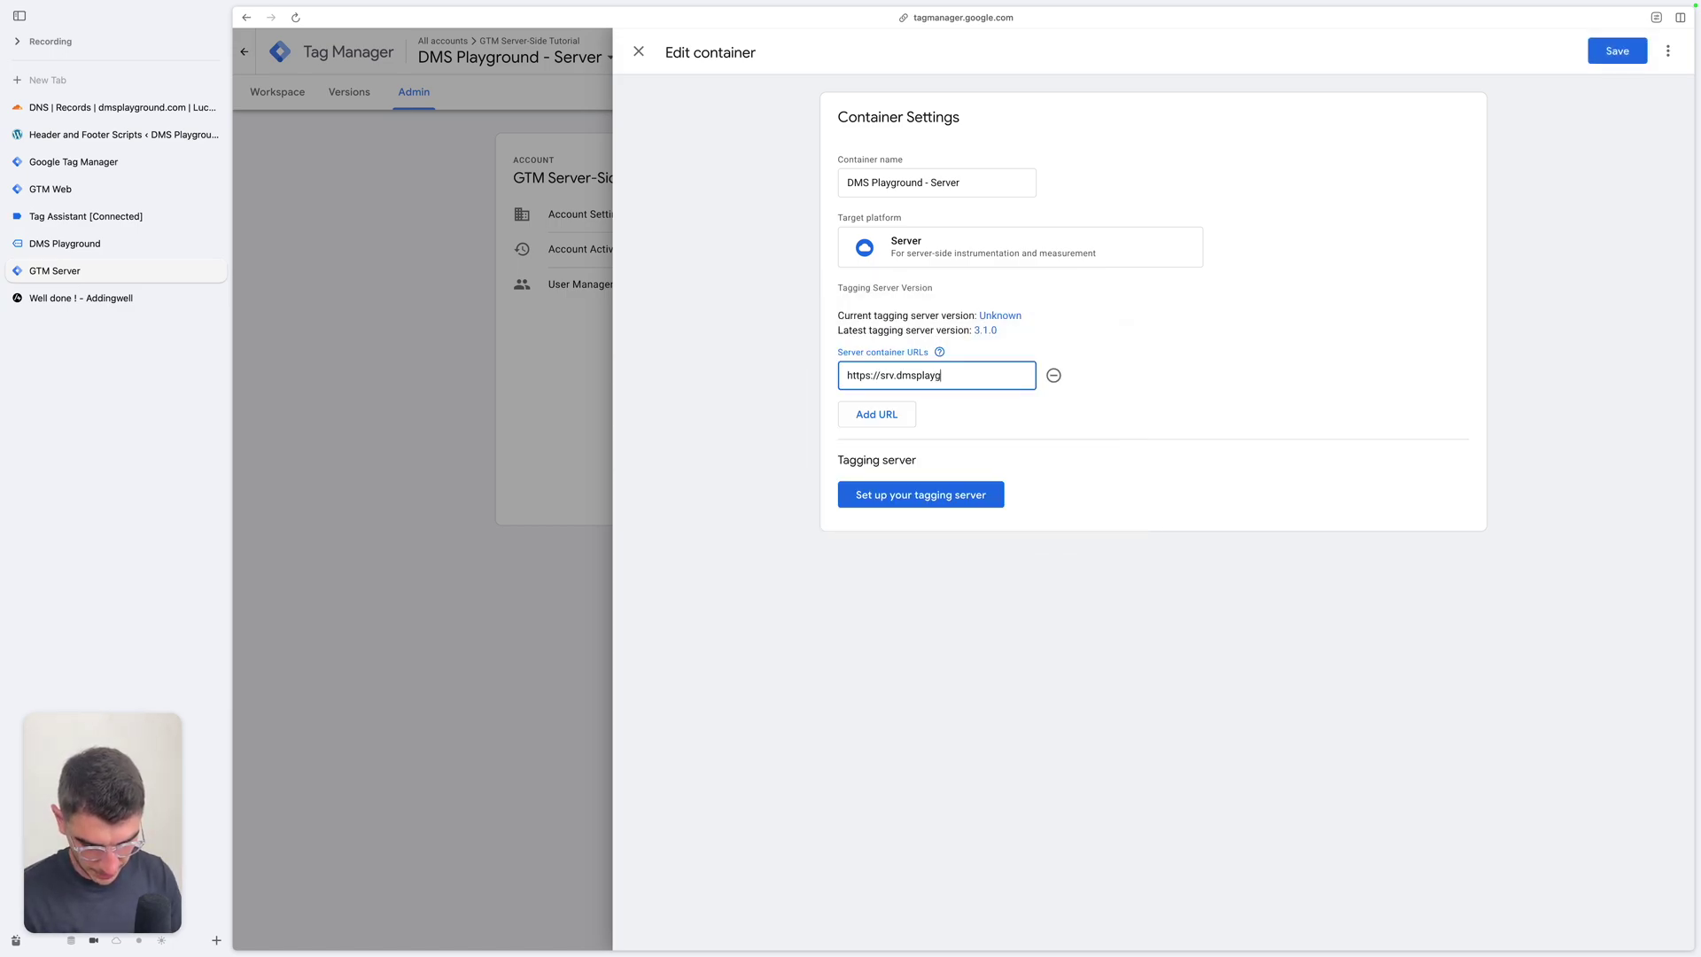
pyautogui.click(1616, 50)
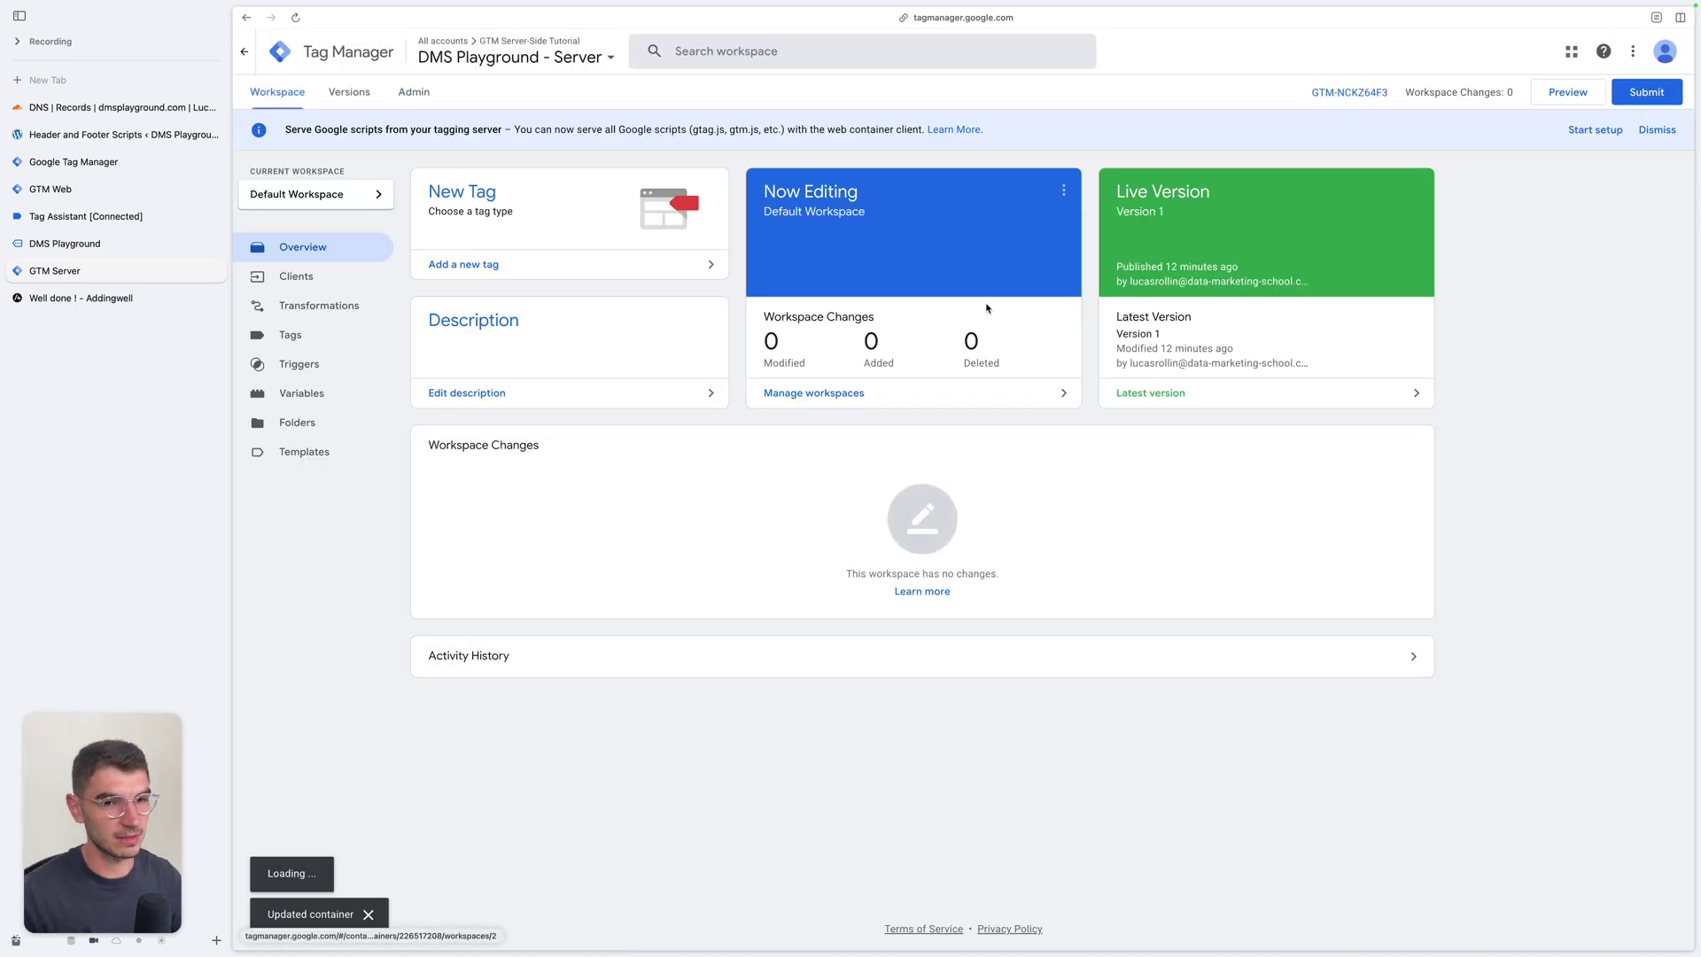
# Check the tagging server's status in Addingwell, then open the server container's preview in Google Tag Manager and enlarge the page.
pyautogui.click(159, 298)
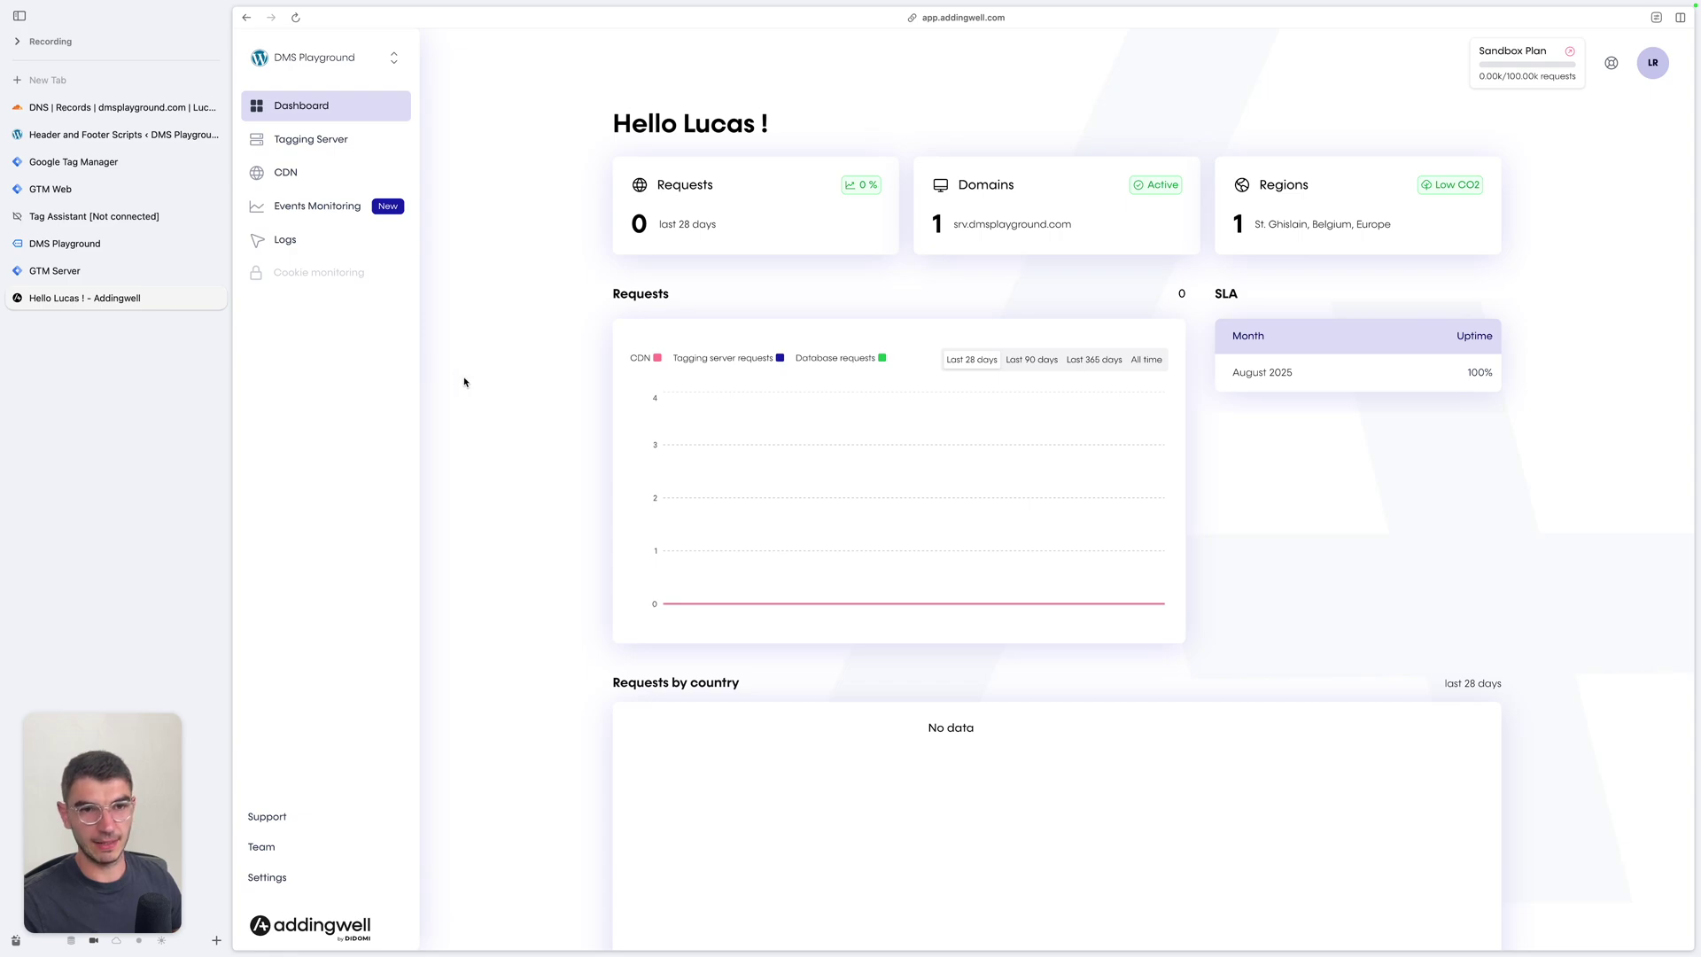
pyautogui.click(133, 271)
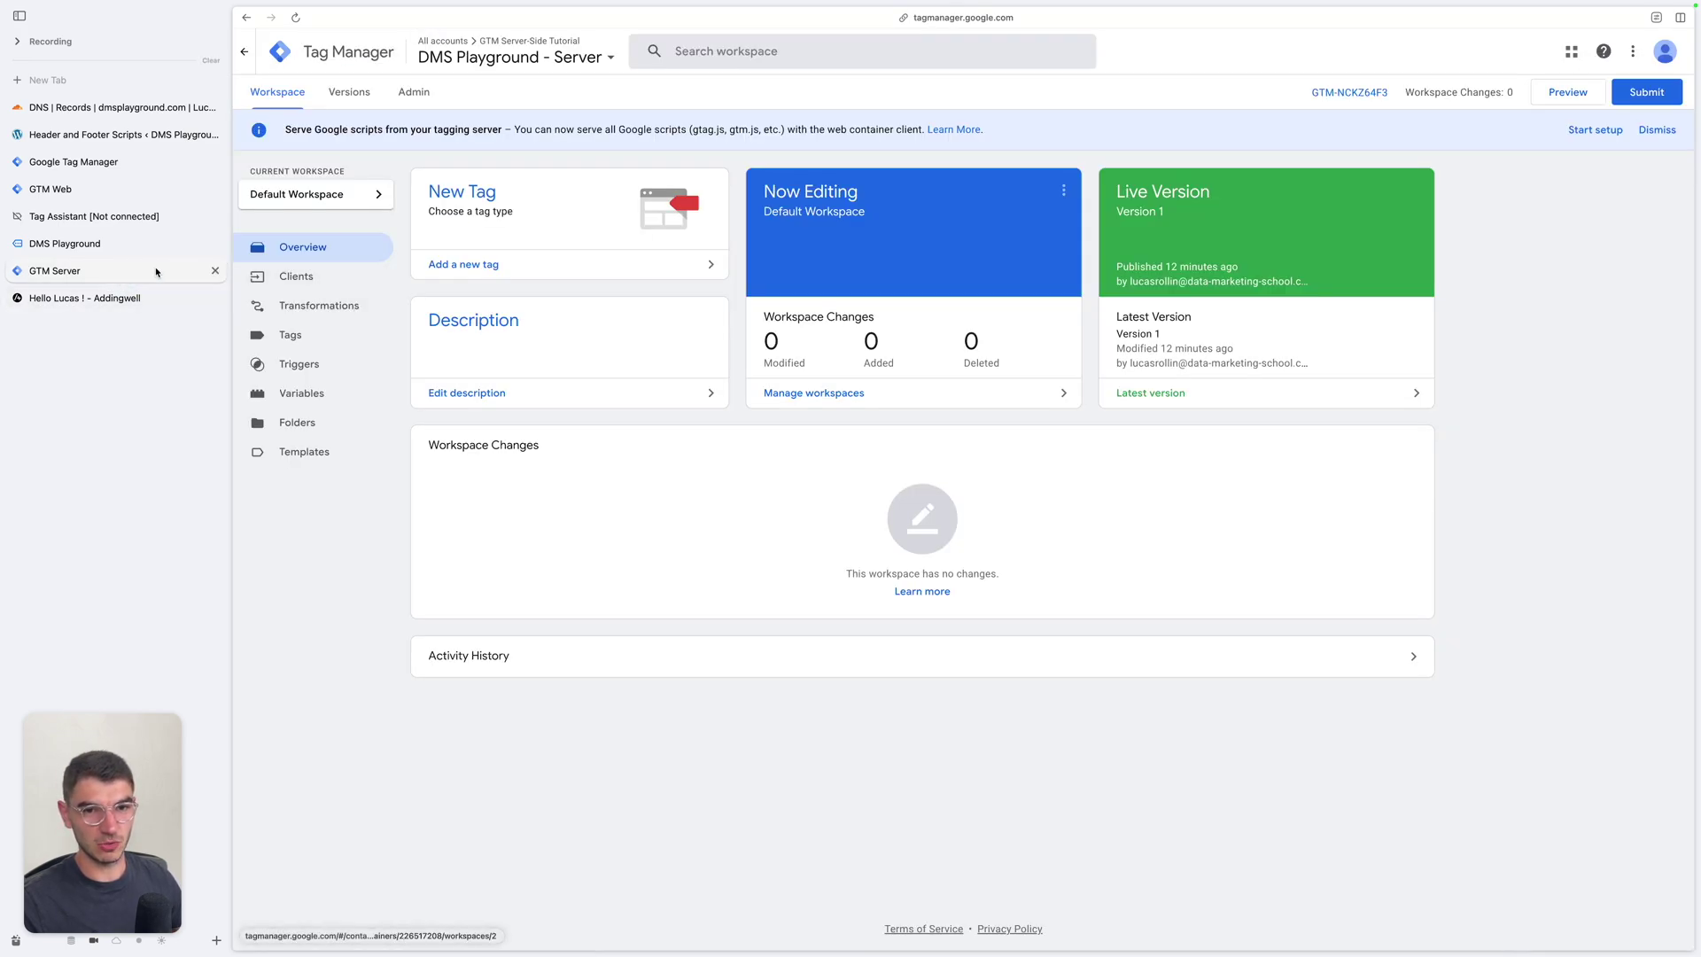
pyautogui.click(1571, 95)
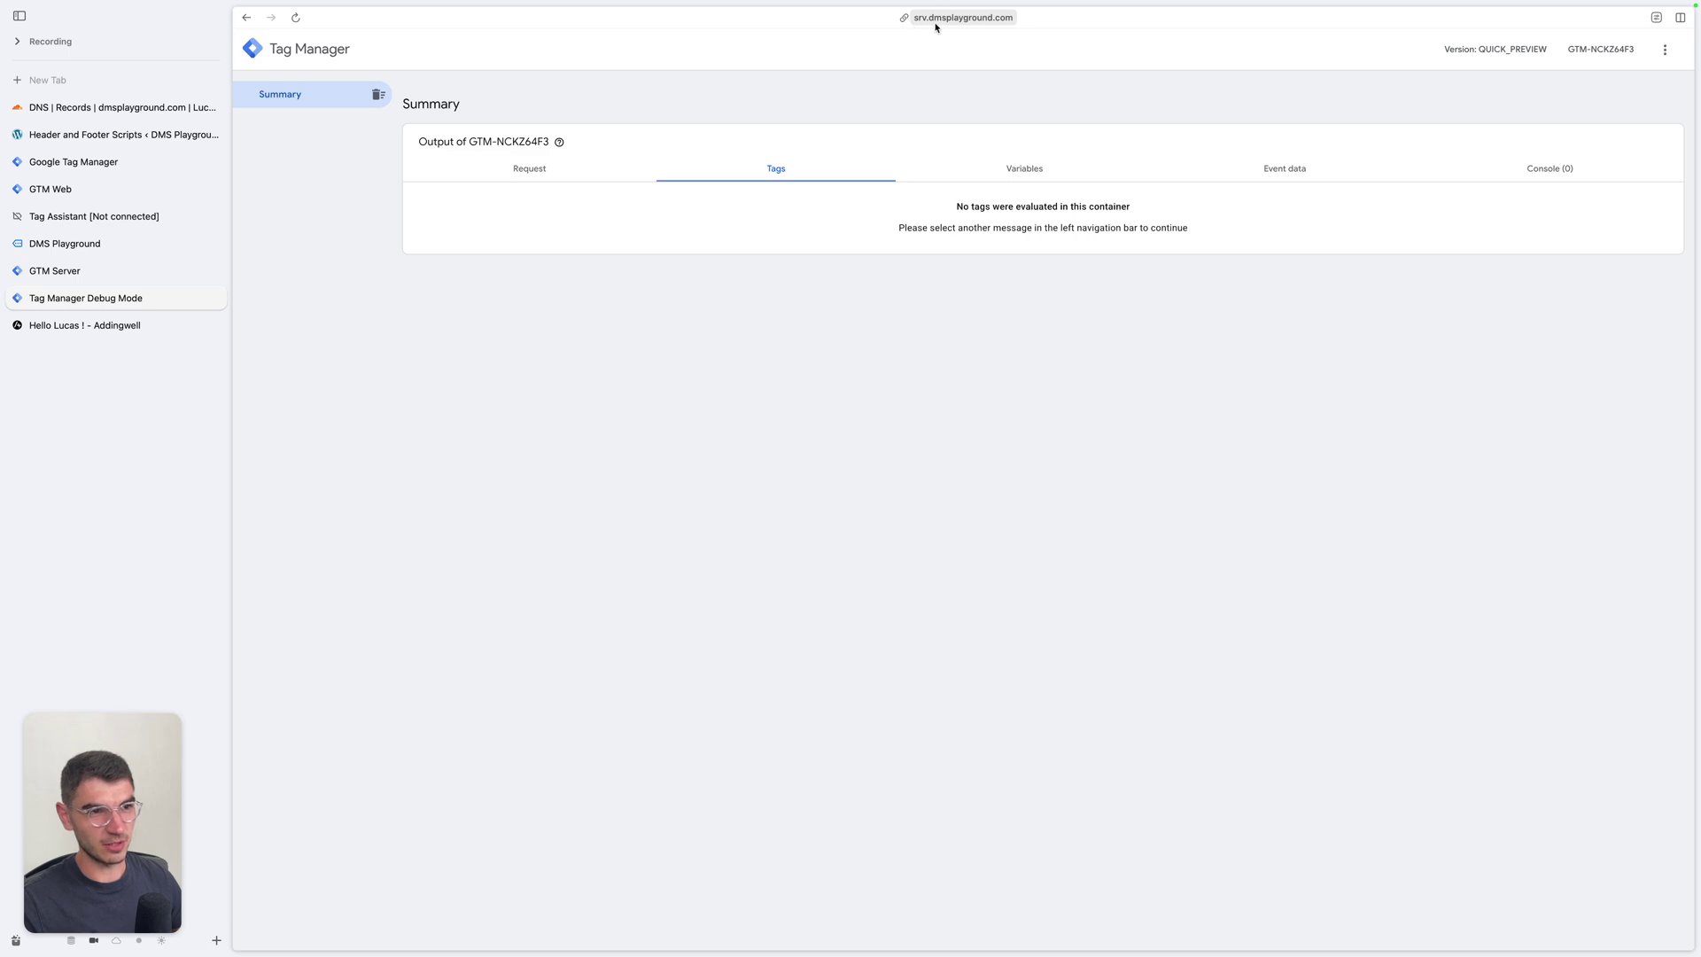
pyautogui.click(457, 373)
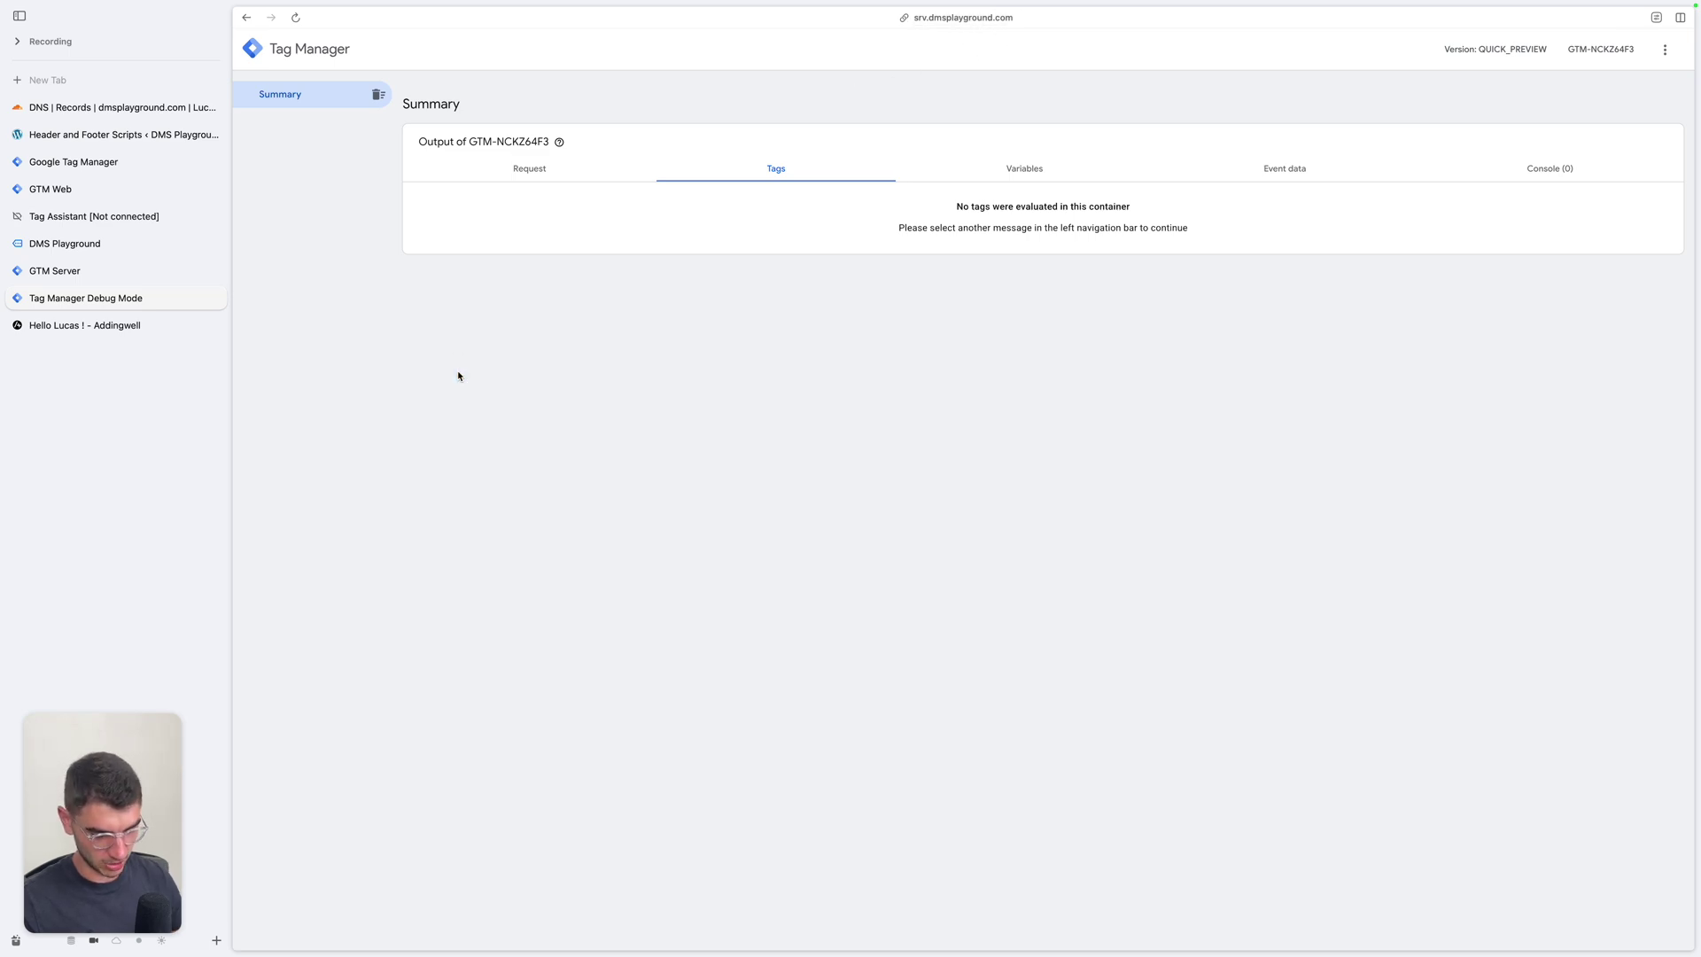
pyautogui.press('super+equal')
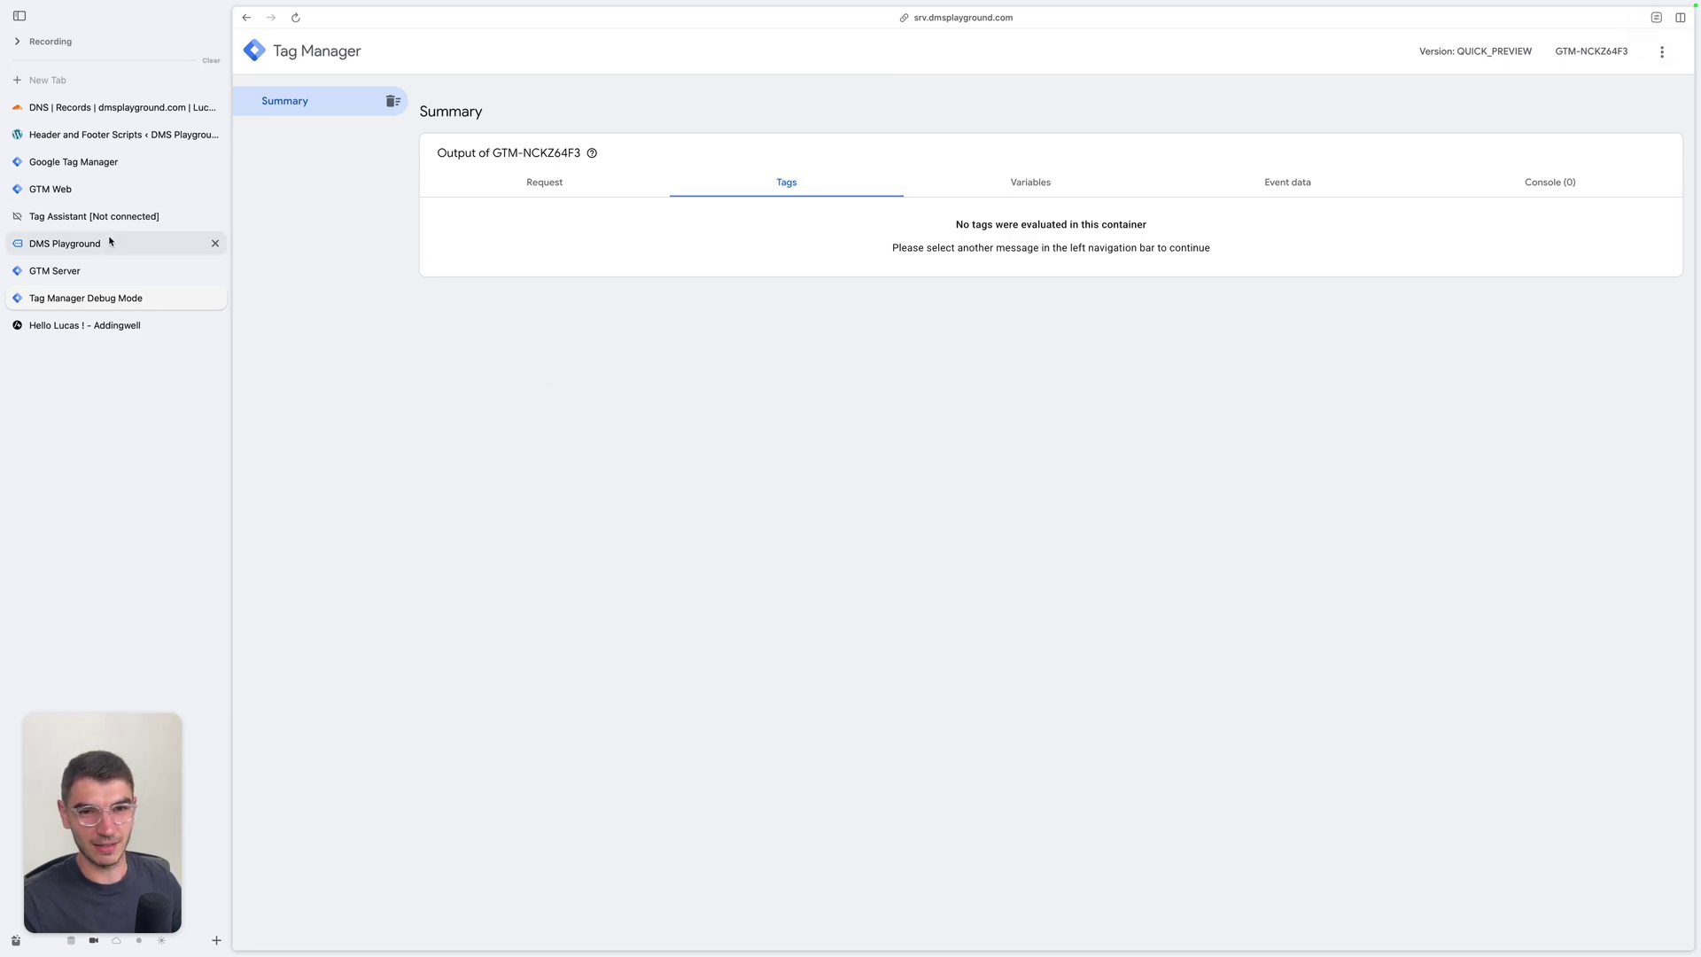
# Start a new Google Tag in the DMS Playground - Web container, triggered on Initialization - All Pages, with tag ID G-XXXXXX.
pyautogui.click(116, 202)
pyautogui.click(289, 235)
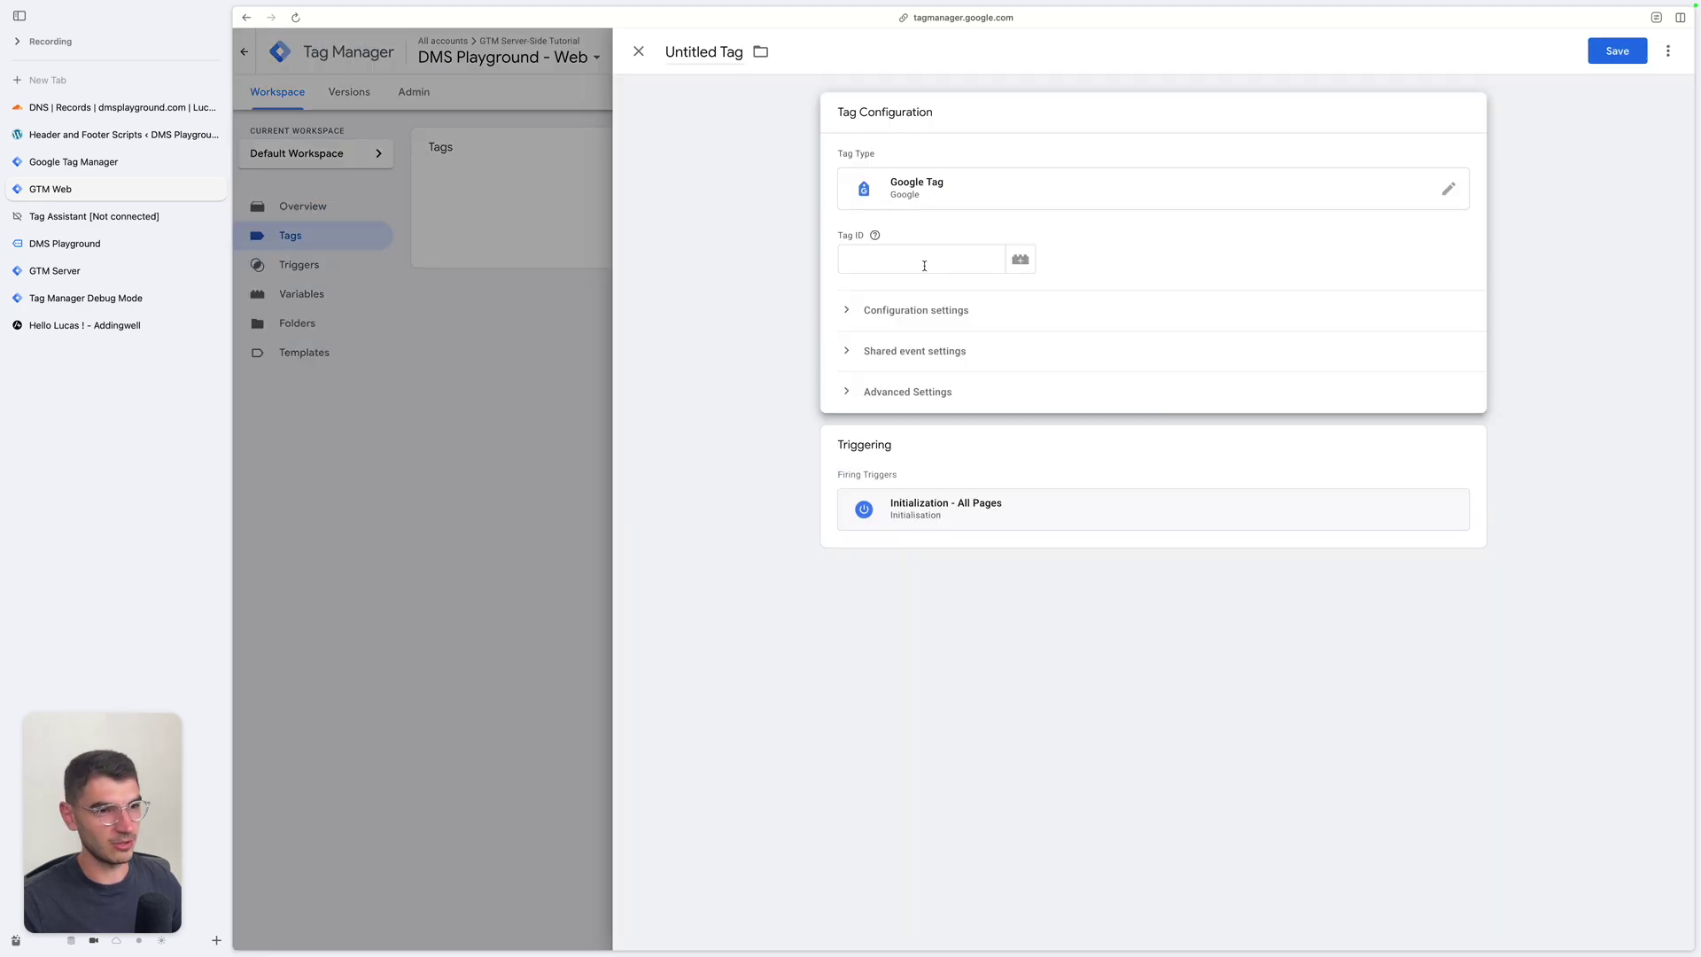
pyautogui.click(922, 260)
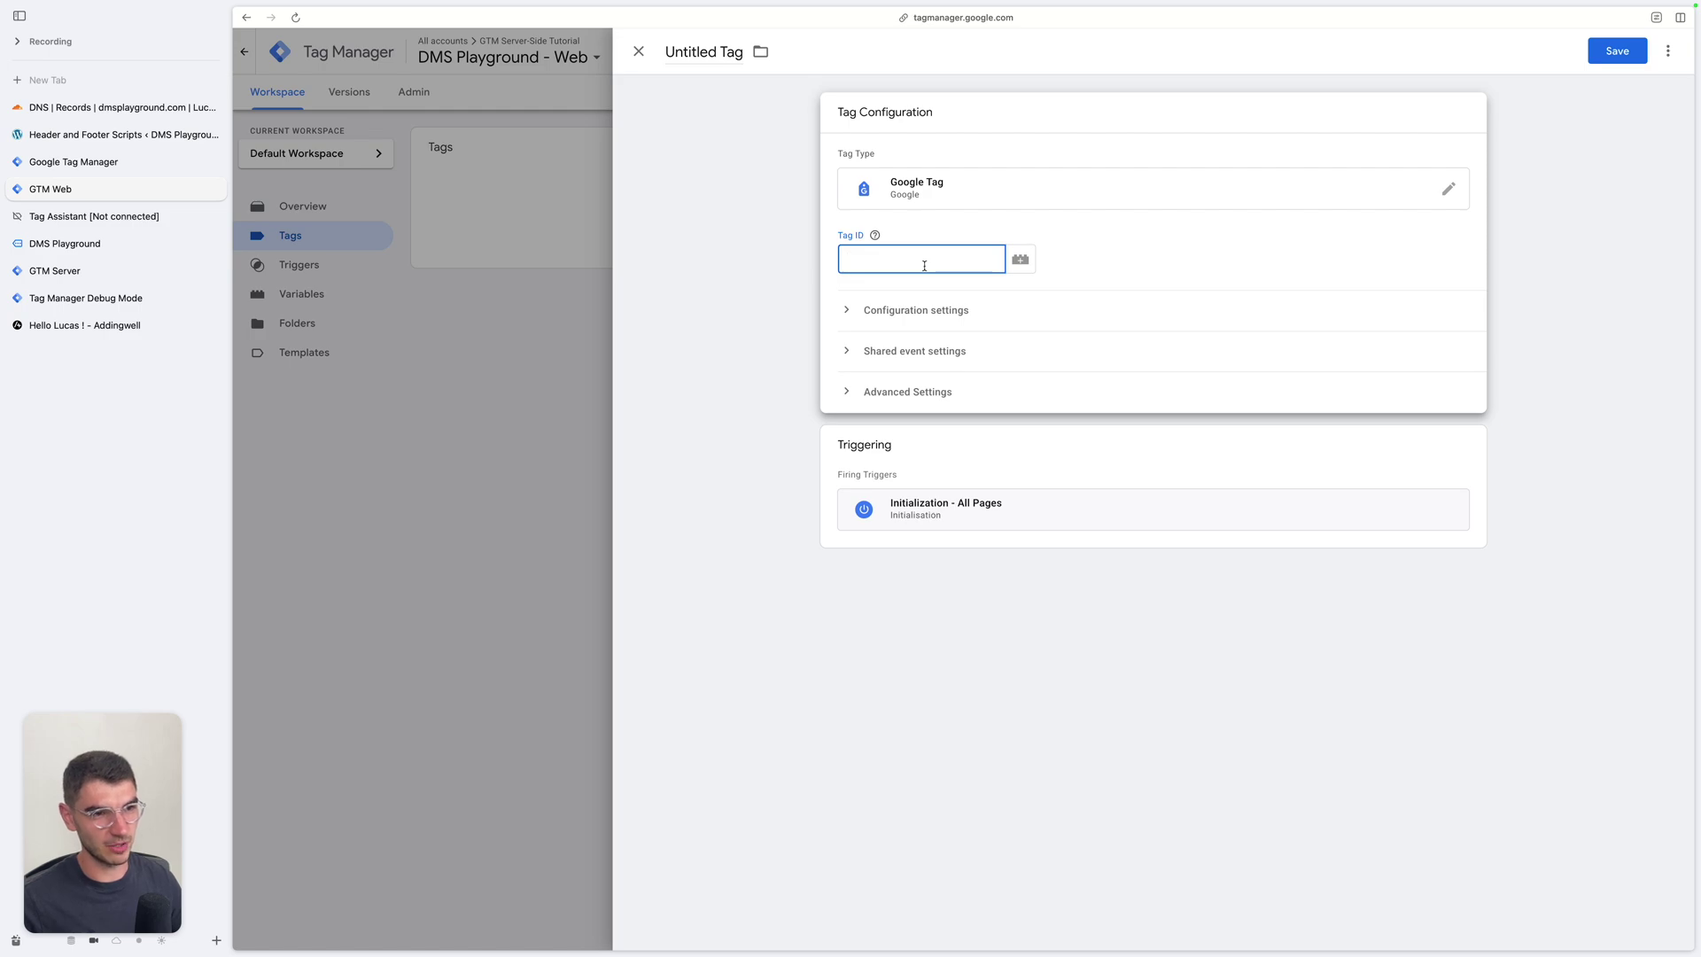
pyautogui.write('G')
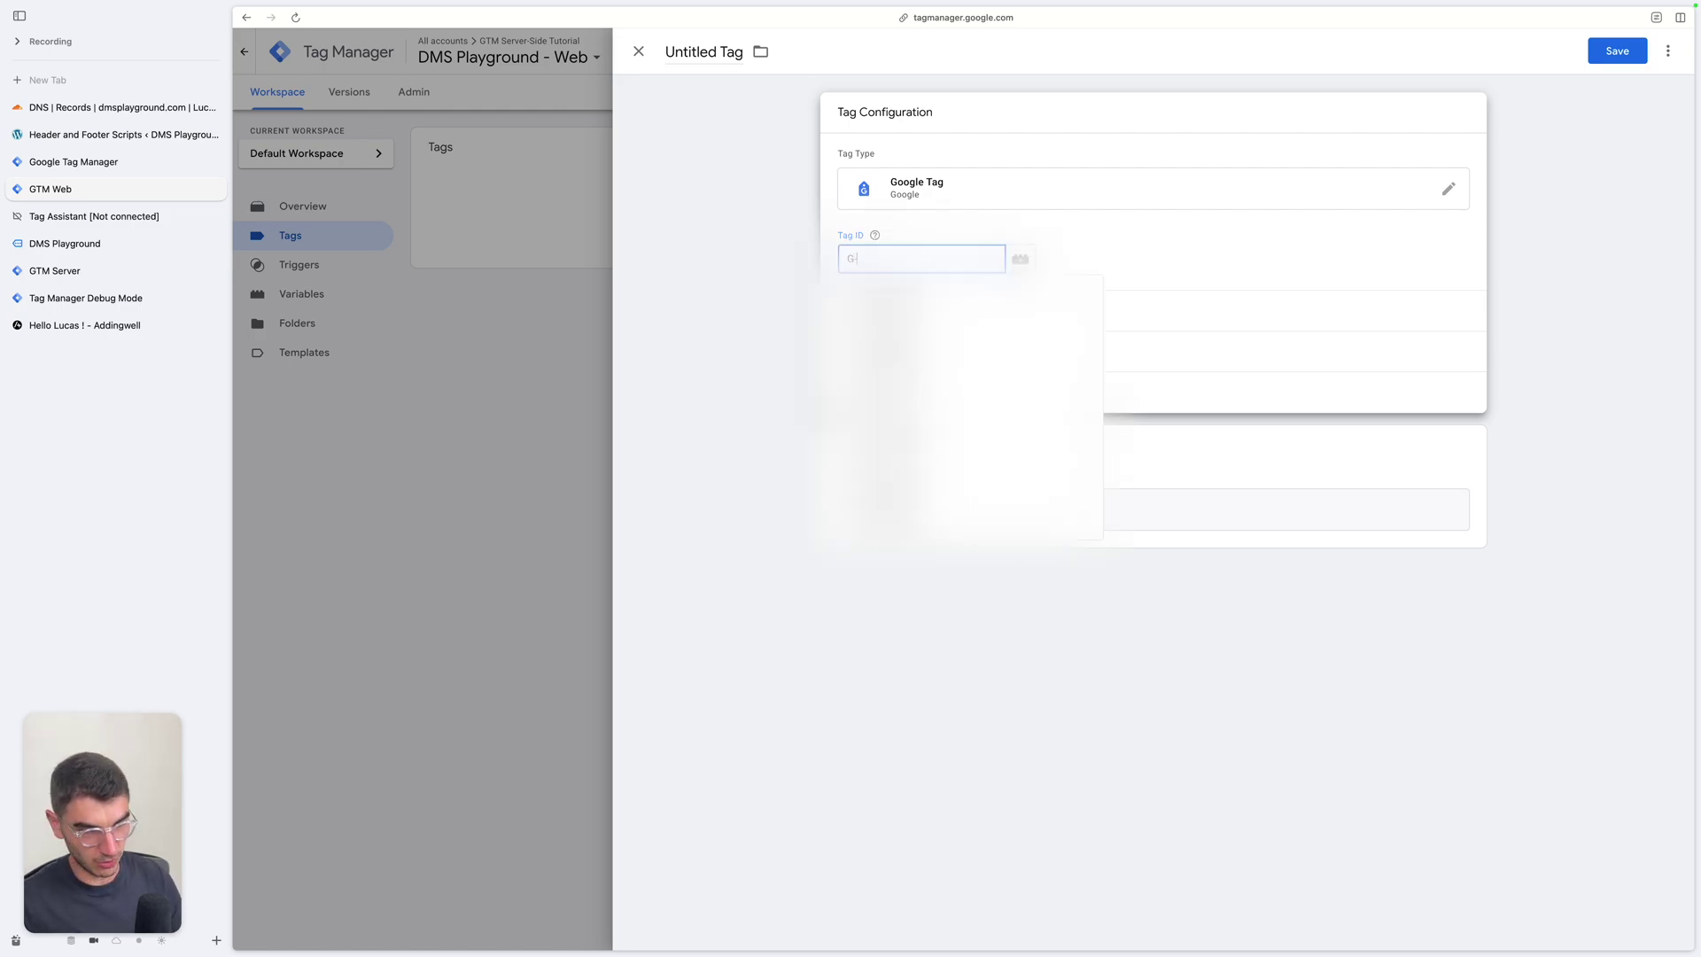
pyautogui.write('-XXXXXX')
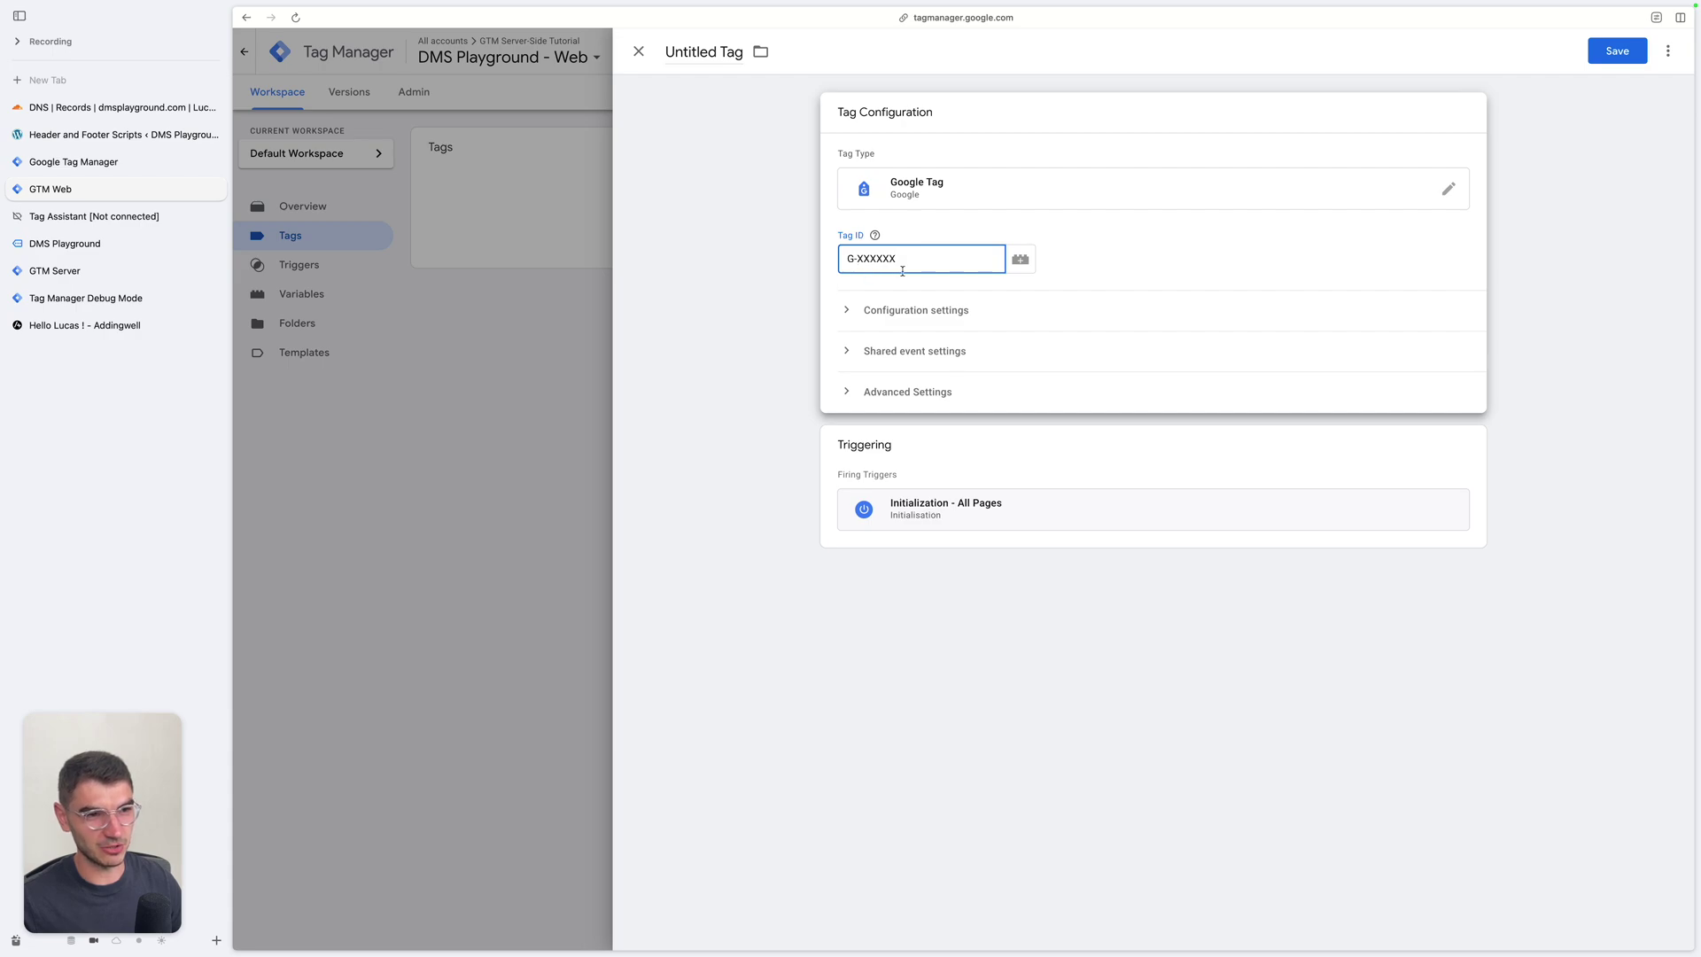
# Add the configuration parameter server_container_url with the value srv.dmsplayground.com to the Google Tag.
pyautogui.click(886, 313)
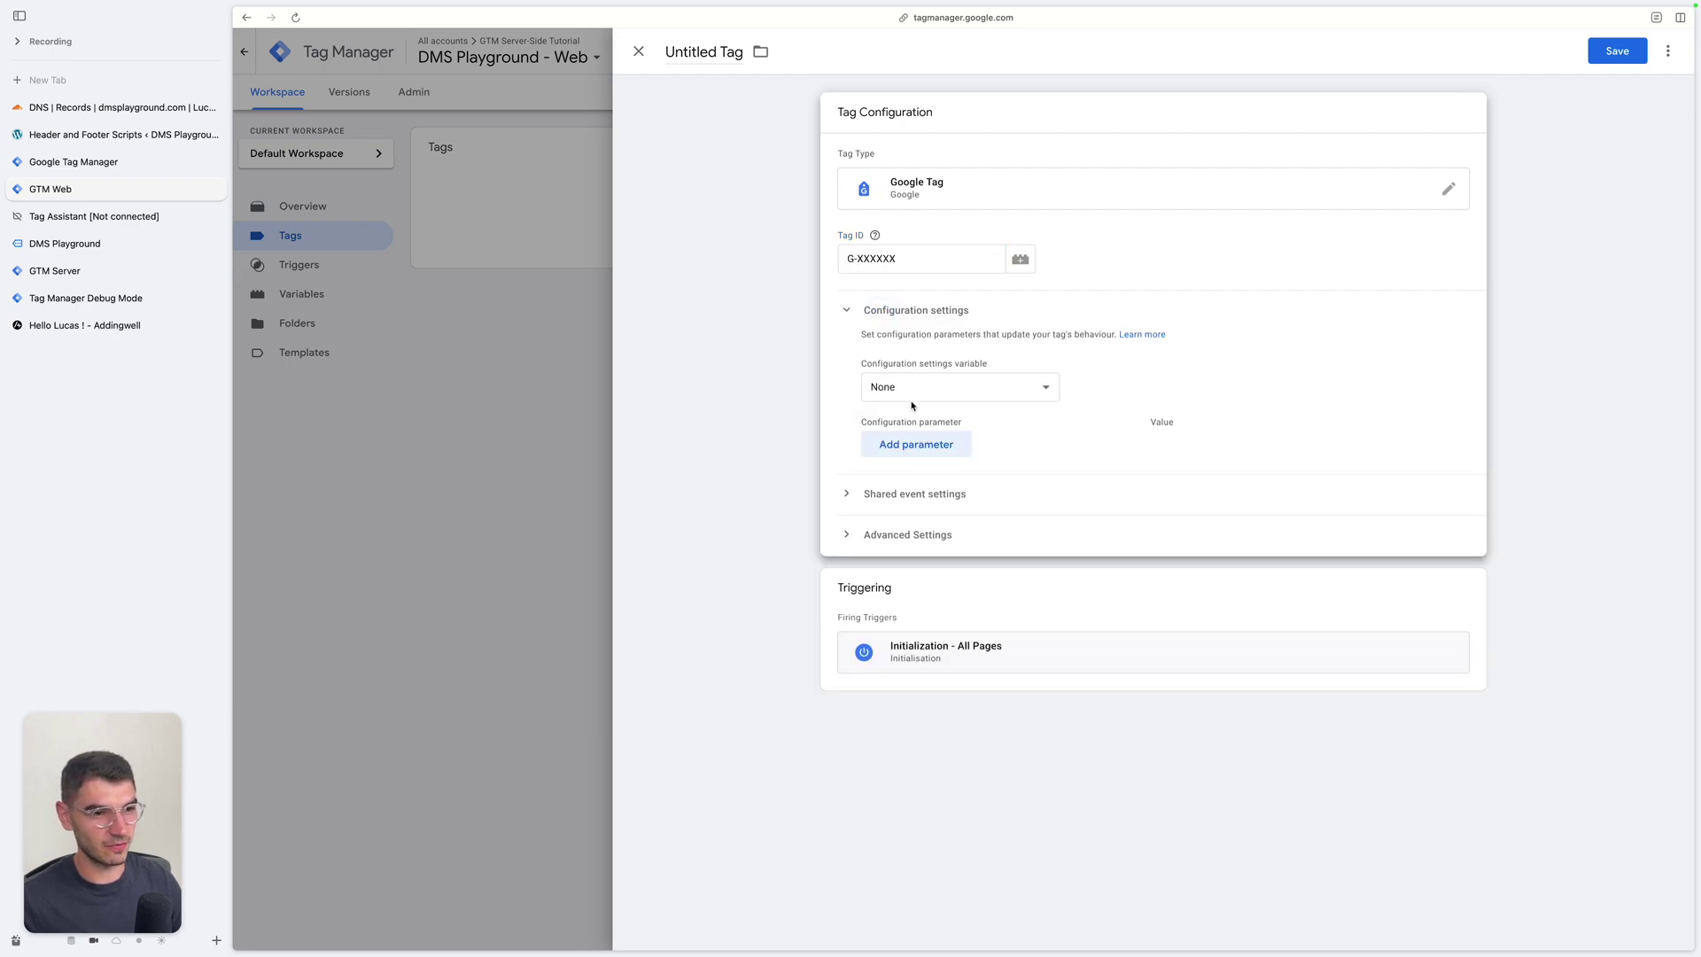
pyautogui.click(894, 444)
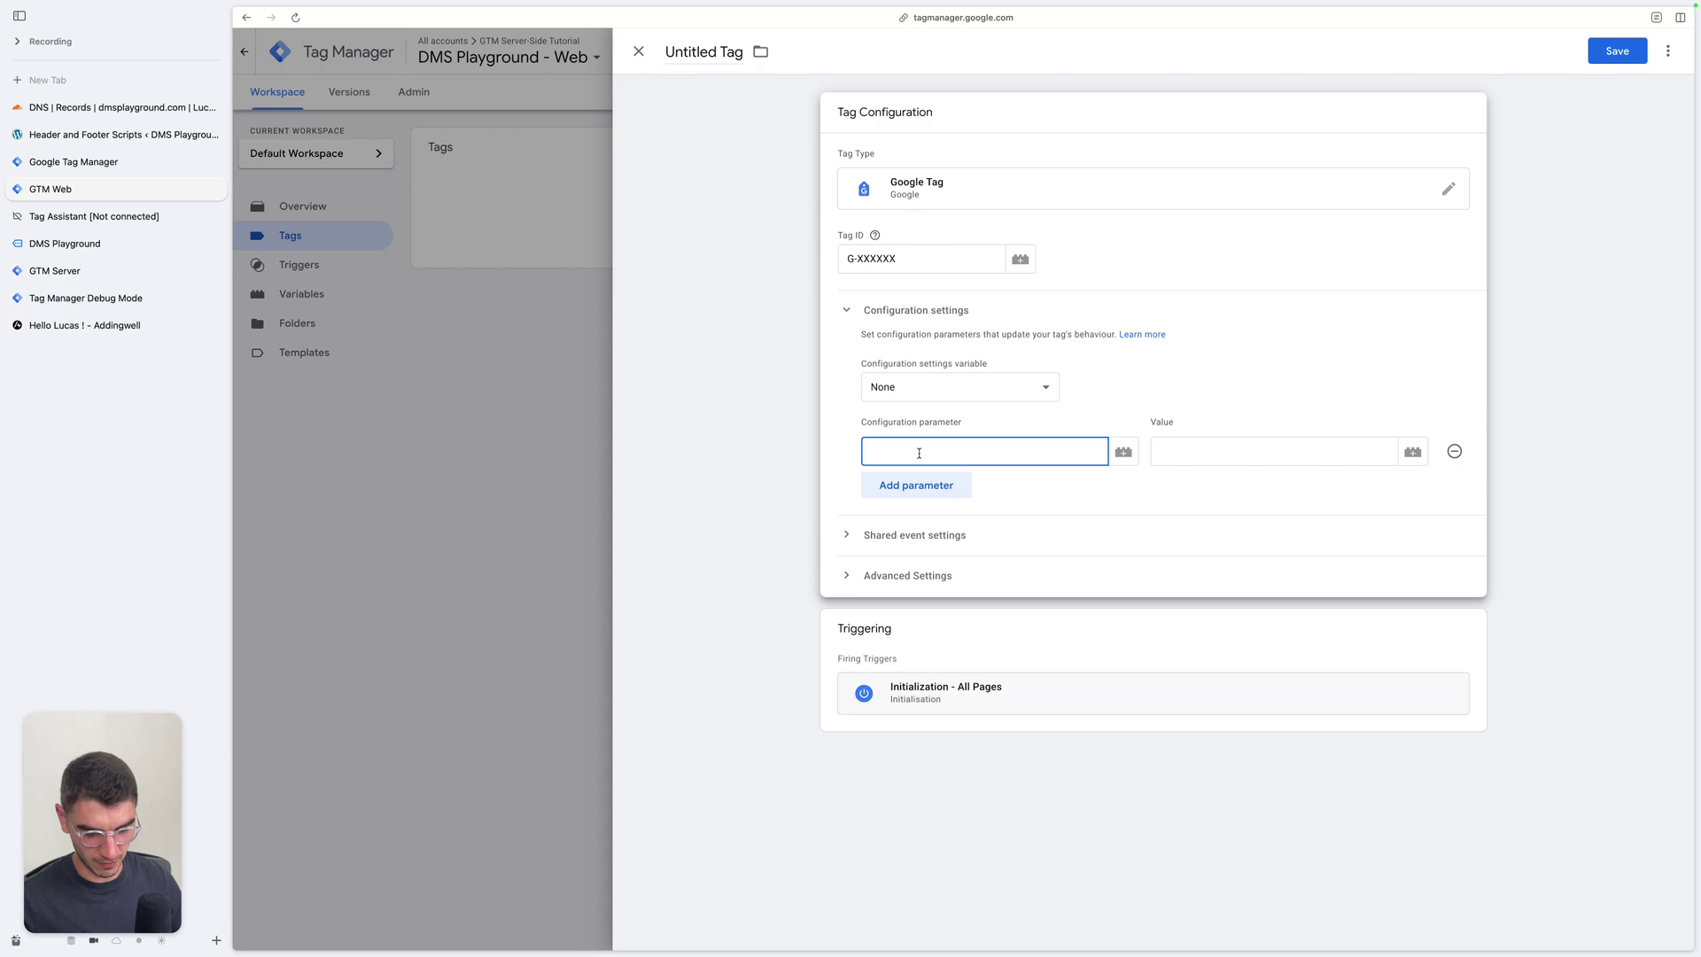
pyautogui.write('serv')
pyautogui.press('Return')
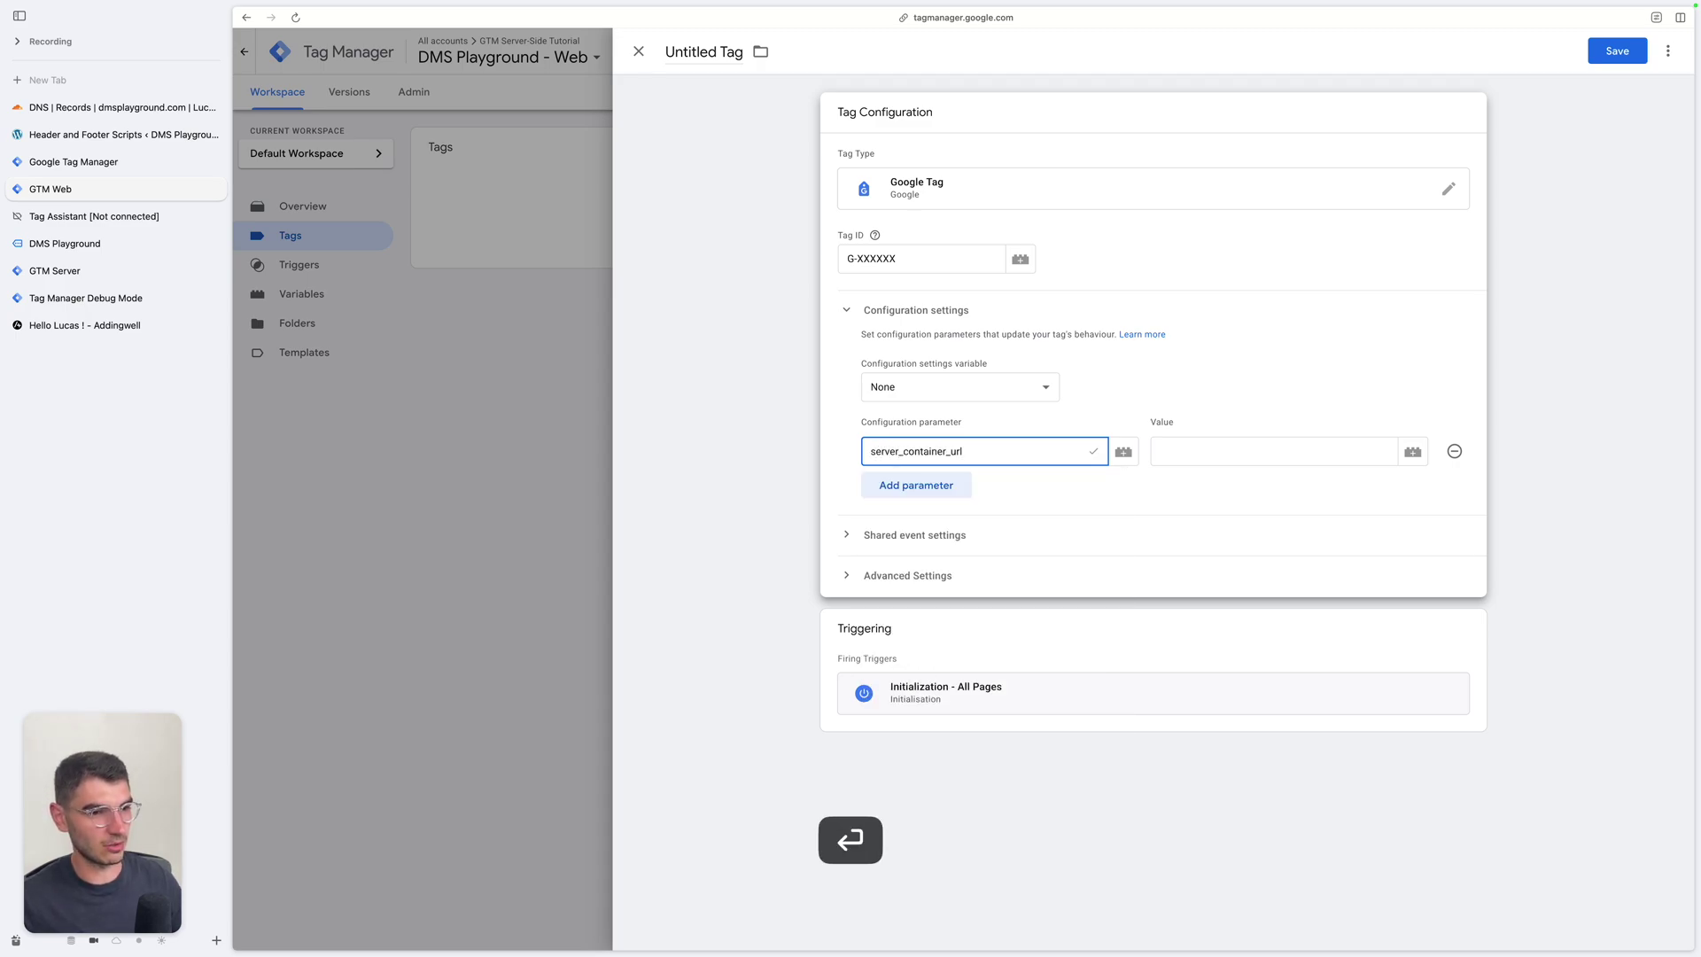
pyautogui.click(1215, 449)
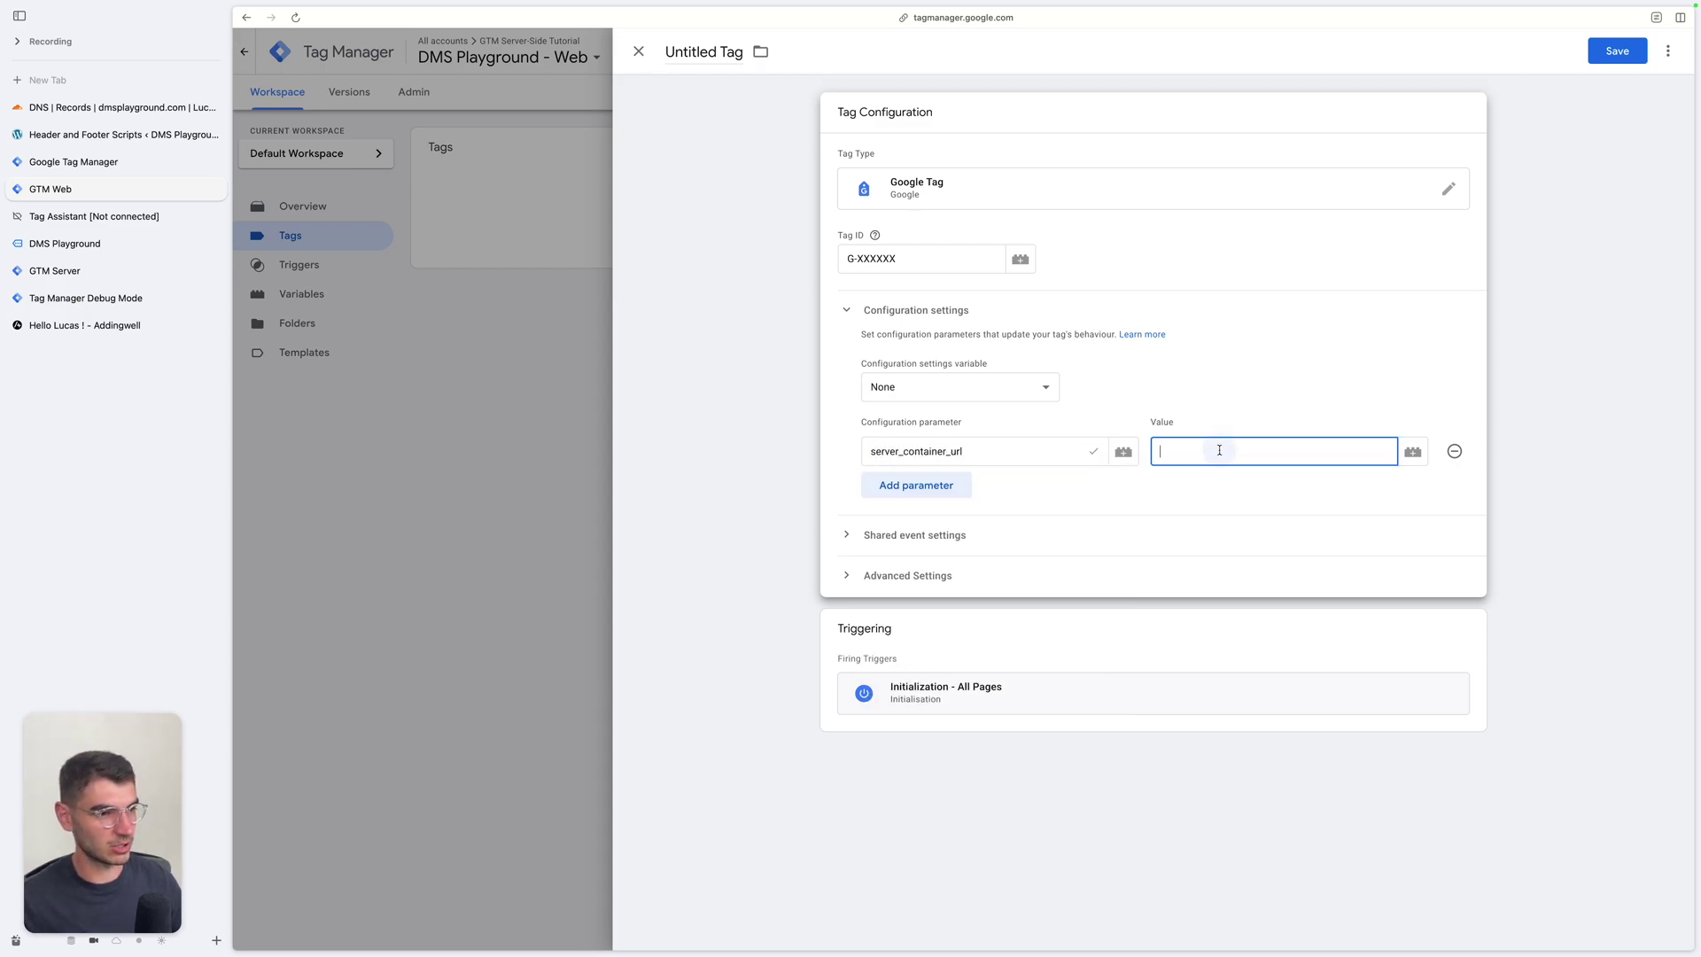
pyautogui.write('srv')
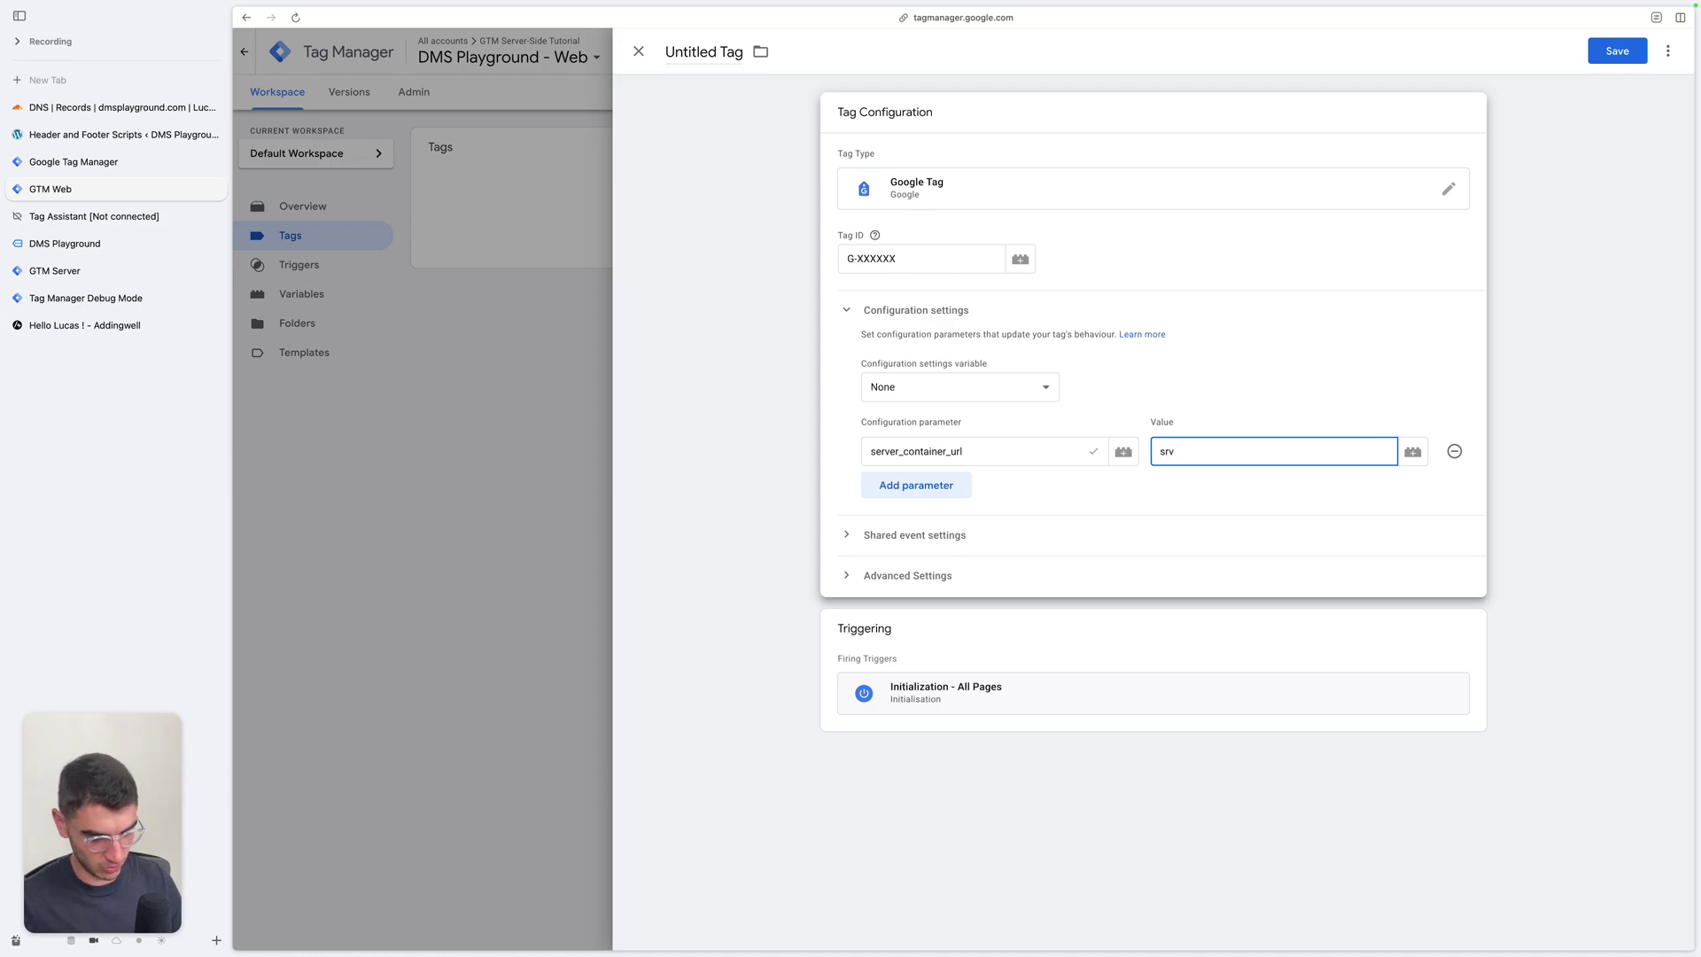
pyautogui.write('.dms')
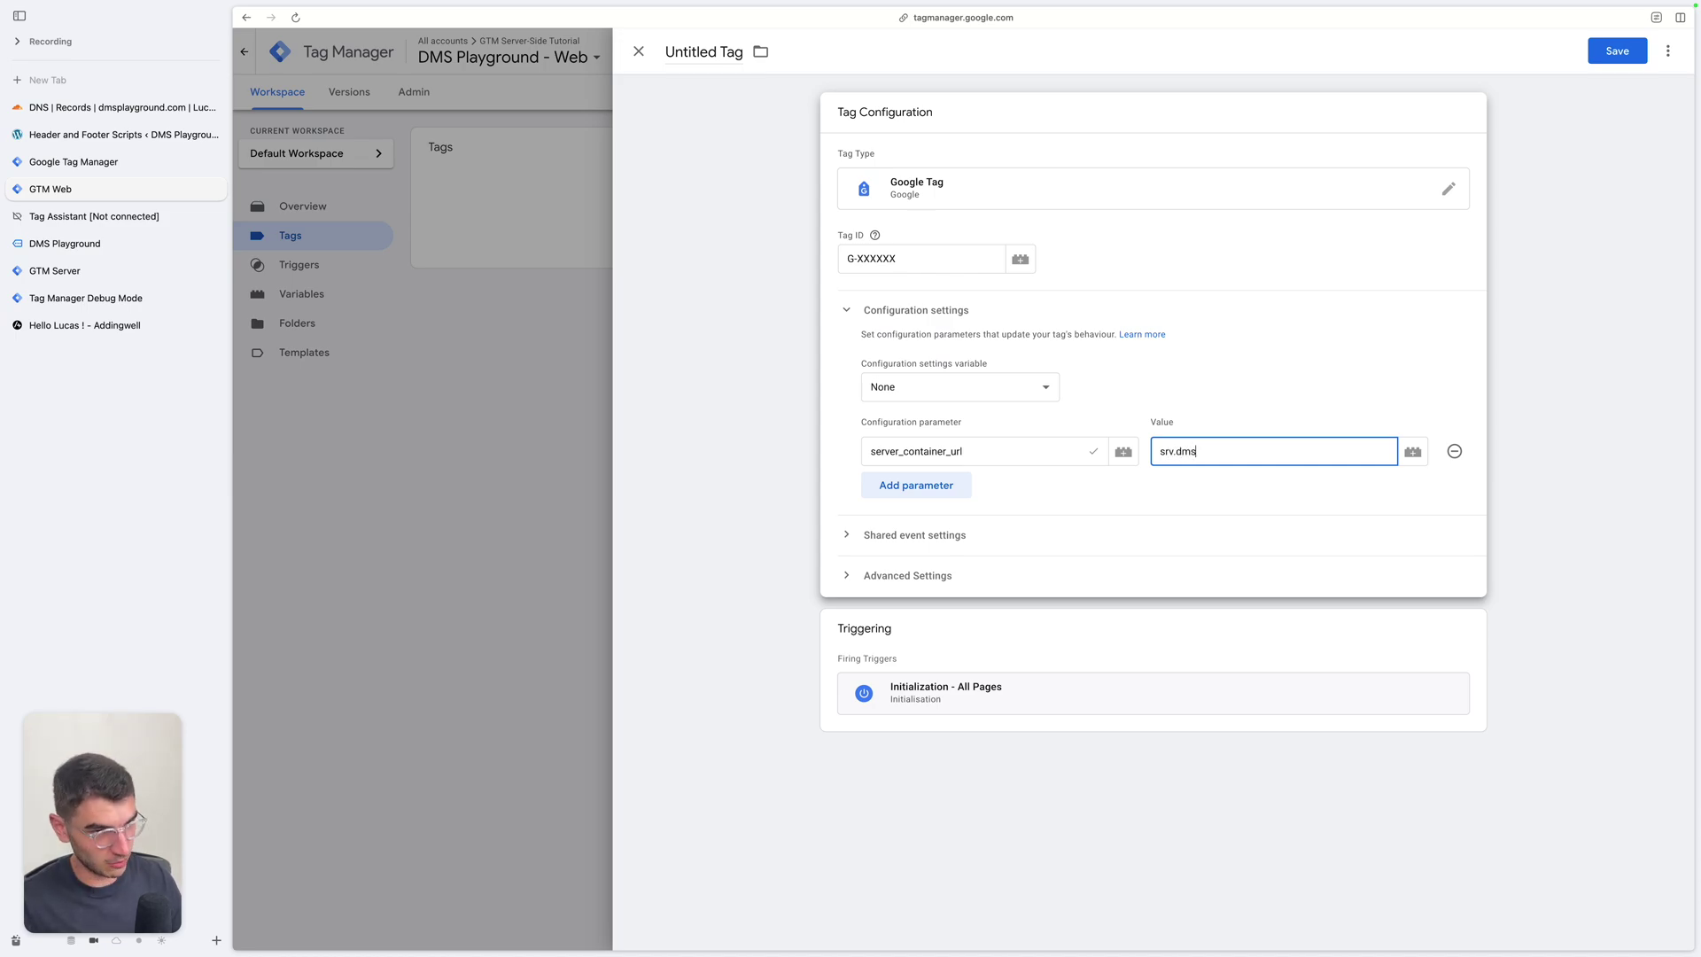
# Save the tag under the name Google Tag and start the web container's preview.
pyautogui.click(1617, 50)
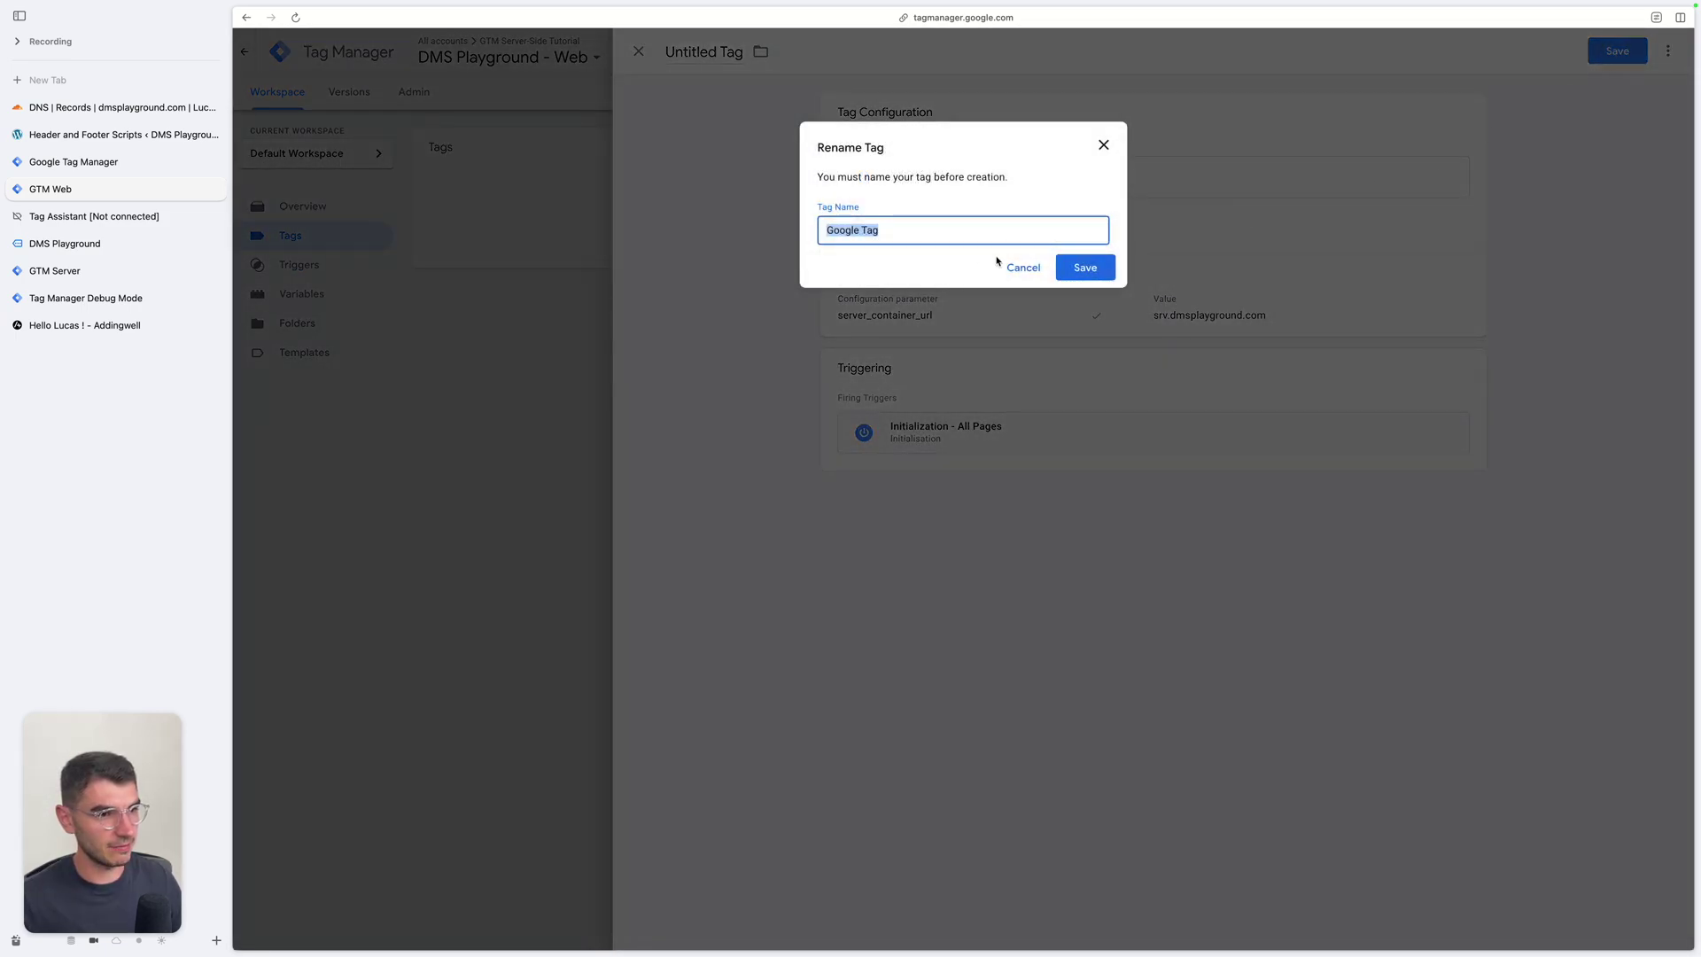
pyautogui.click(1082, 266)
pyautogui.click(1566, 92)
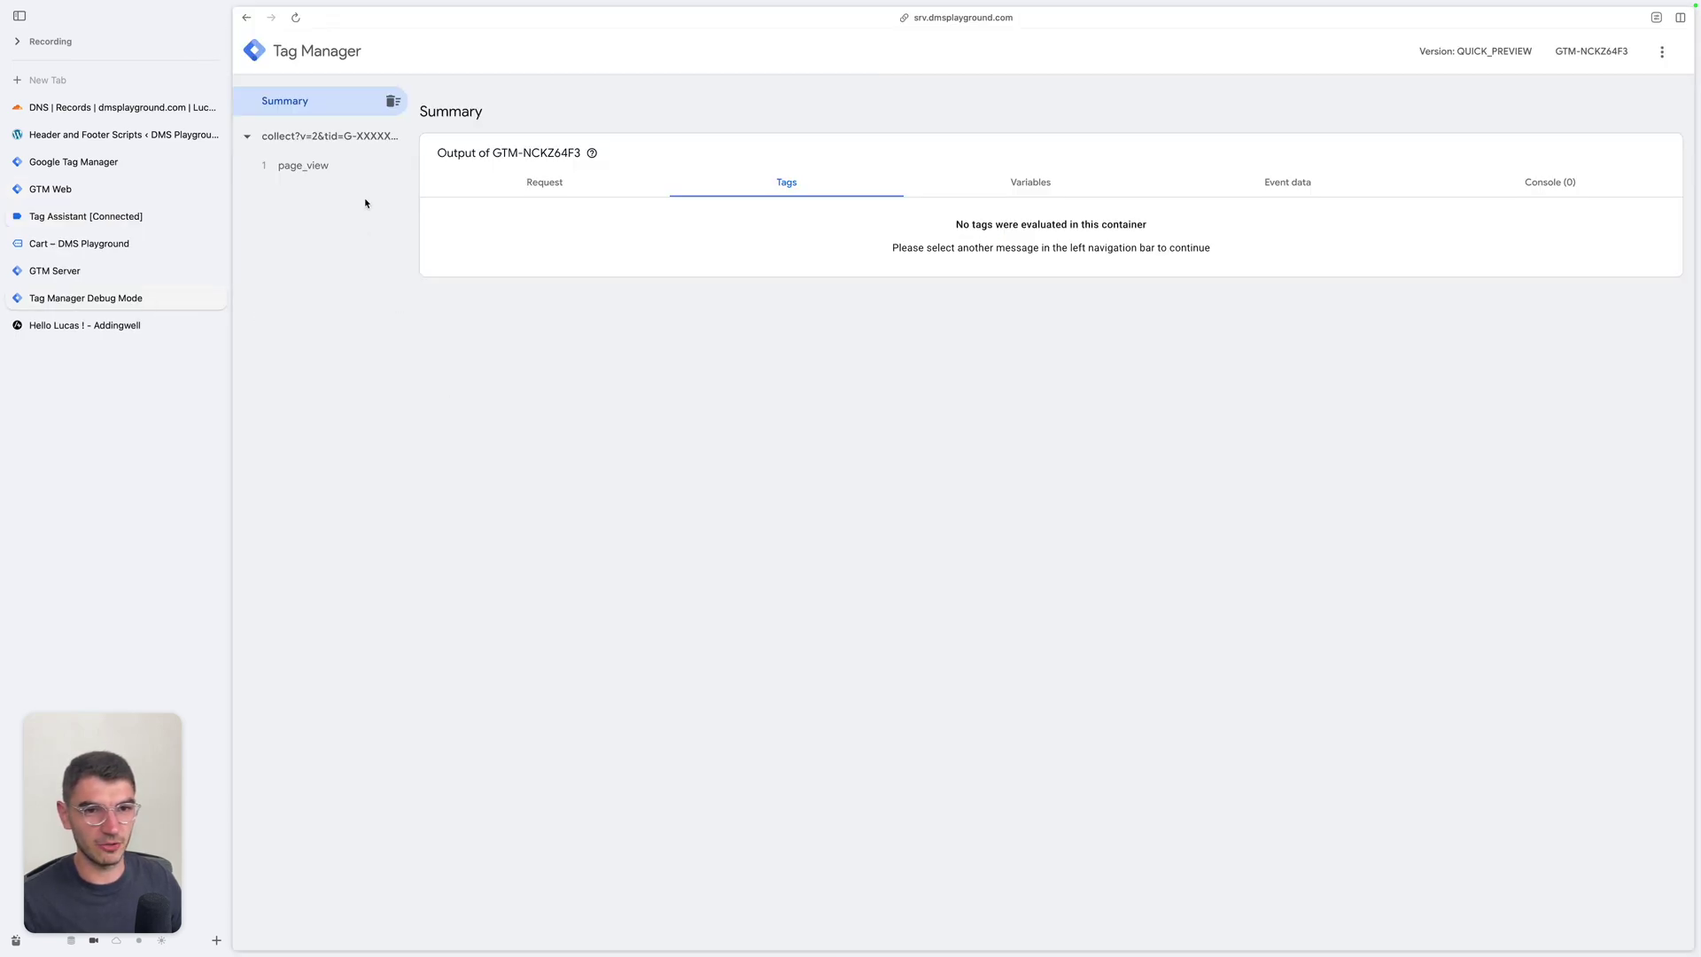
# Inspect the page_view event's request and event data in the server container's debug preview.
pyautogui.click(325, 174)
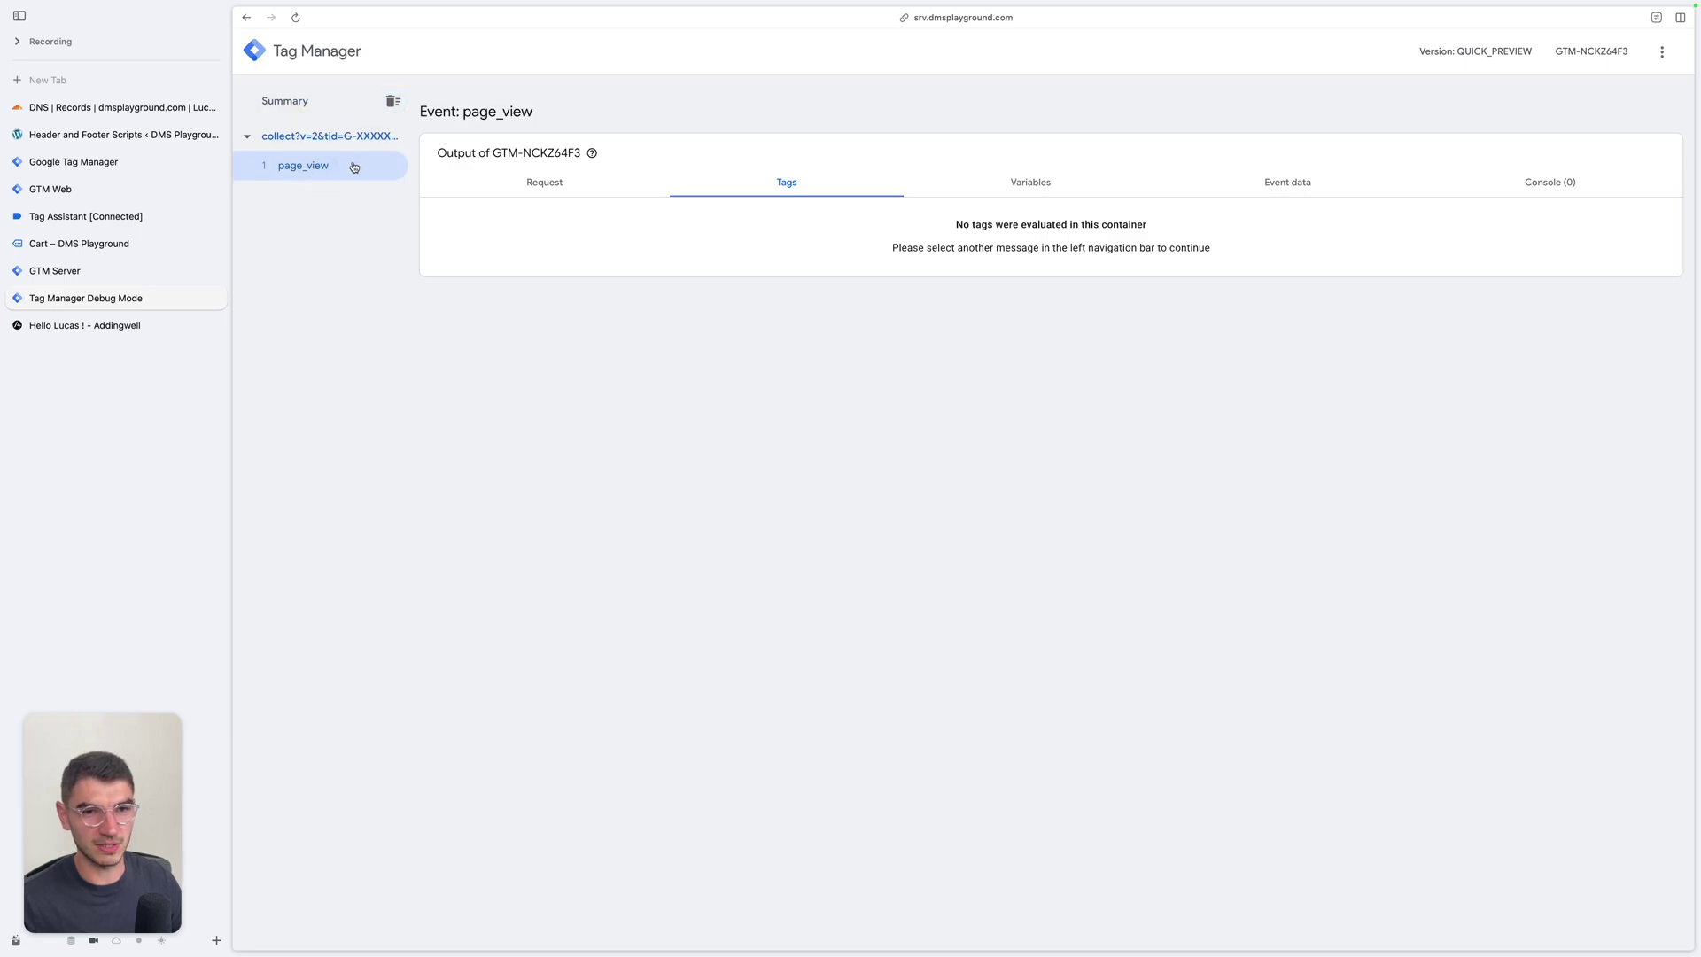
pyautogui.hotkey('ctrl', 'Tab')
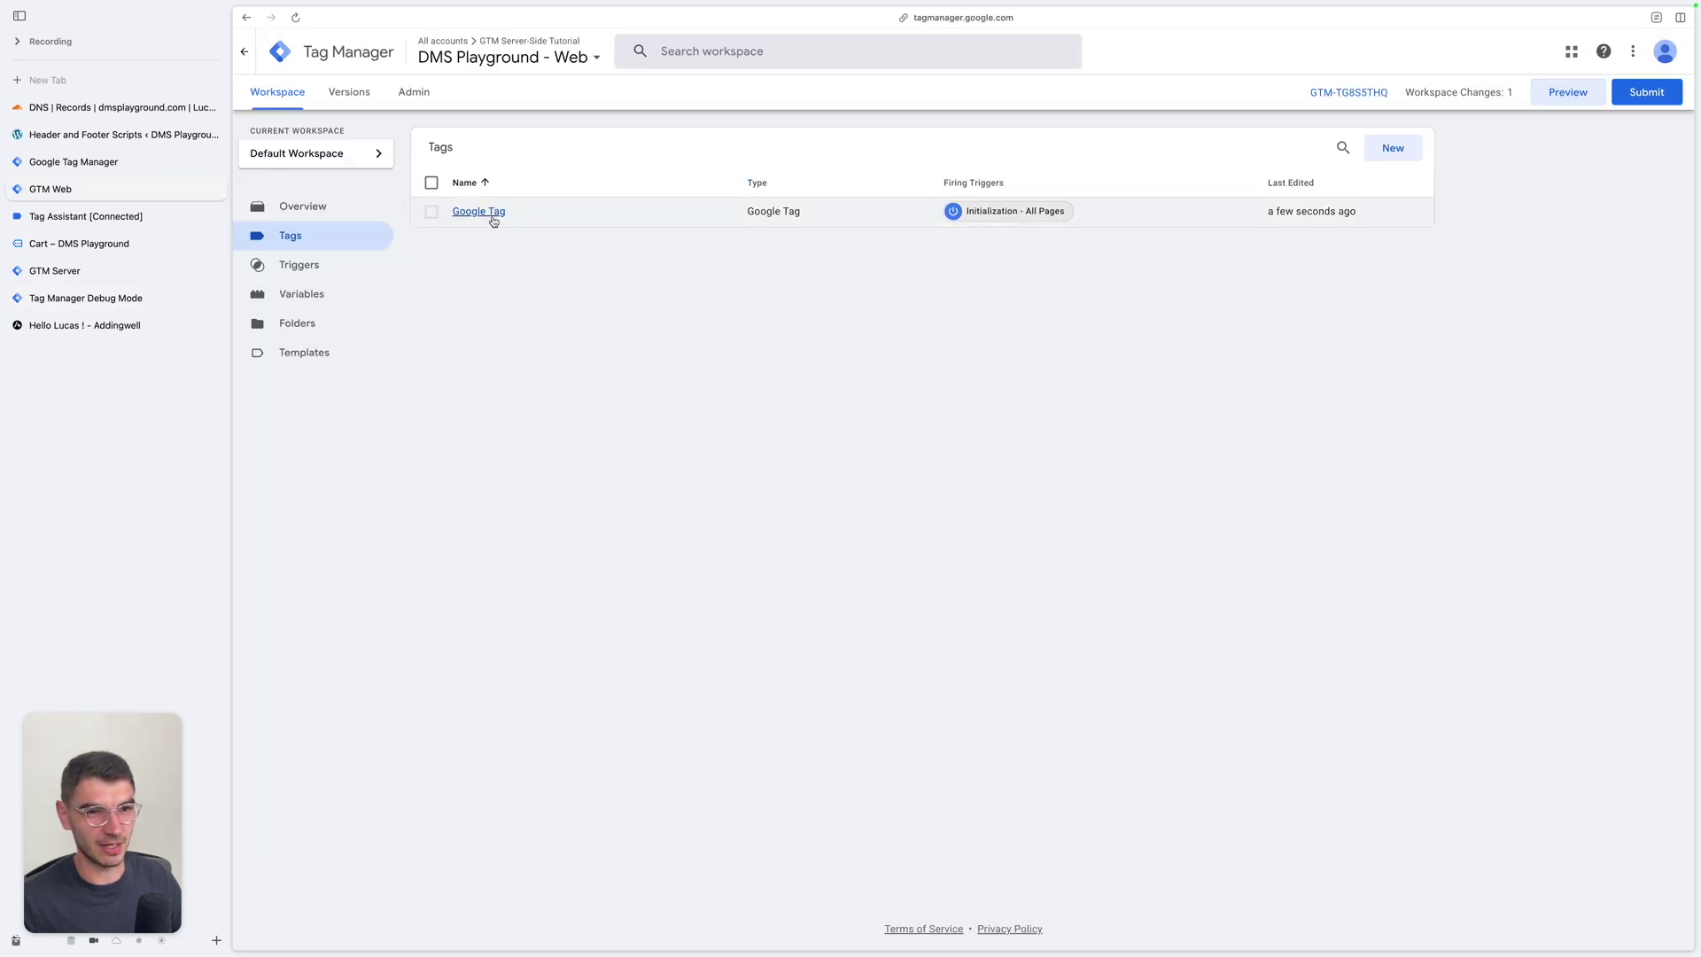
pyautogui.click(124, 298)
pyautogui.click(546, 183)
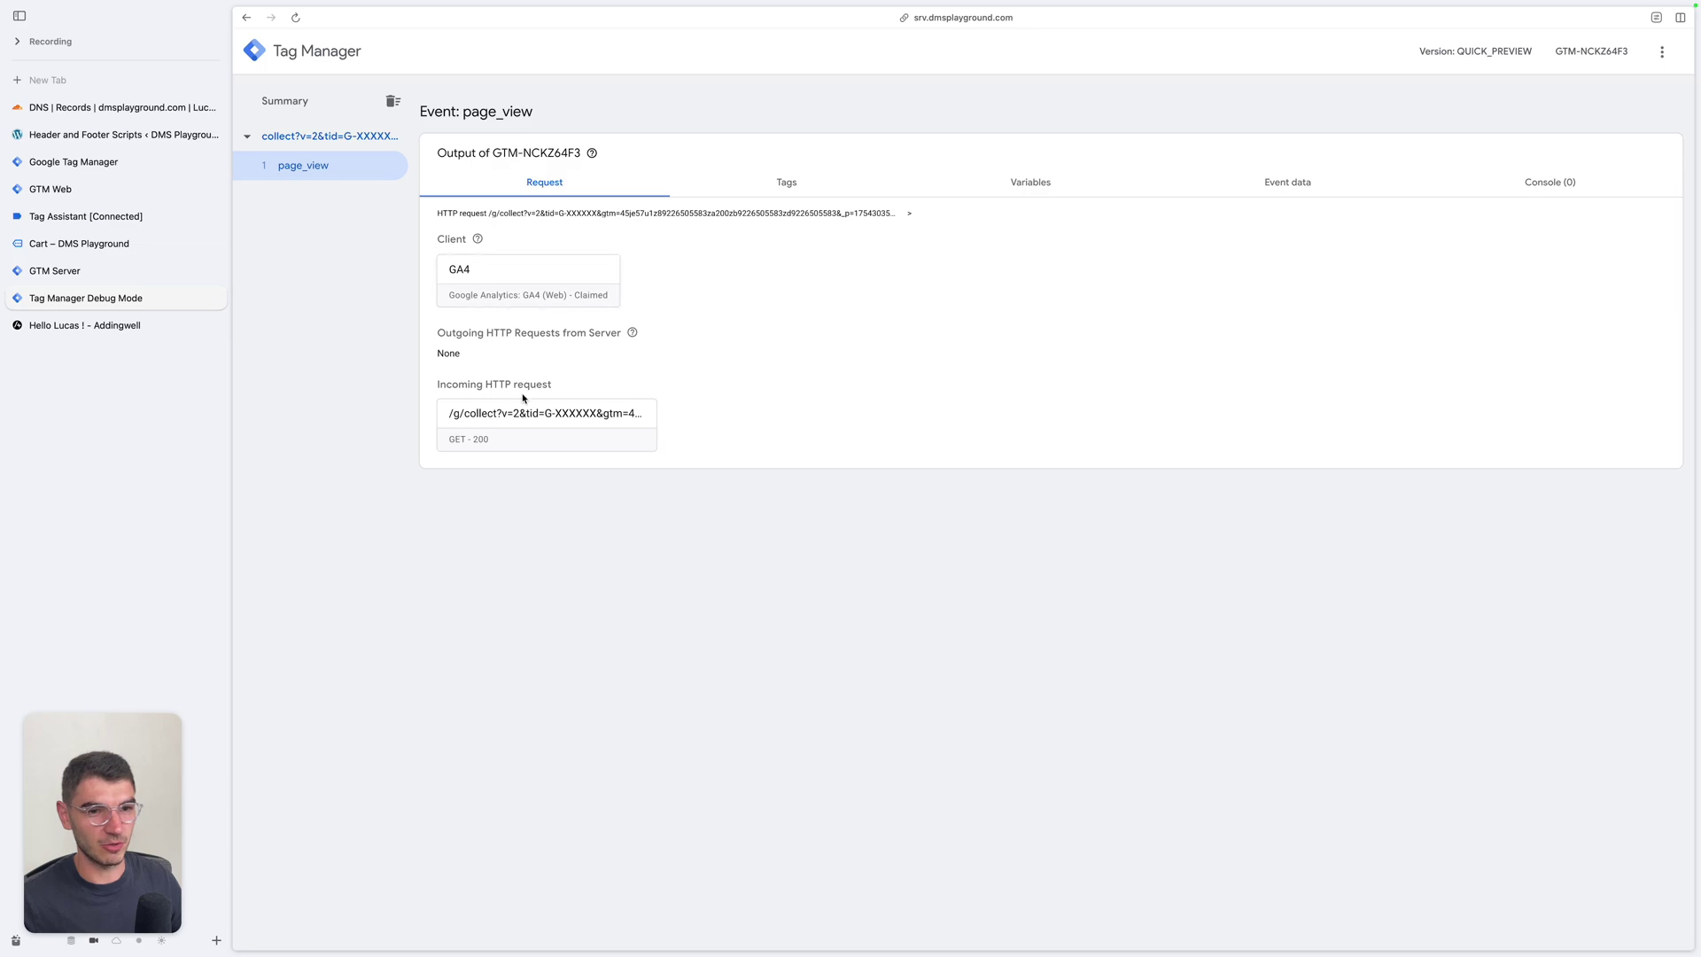
pyautogui.click(1263, 182)
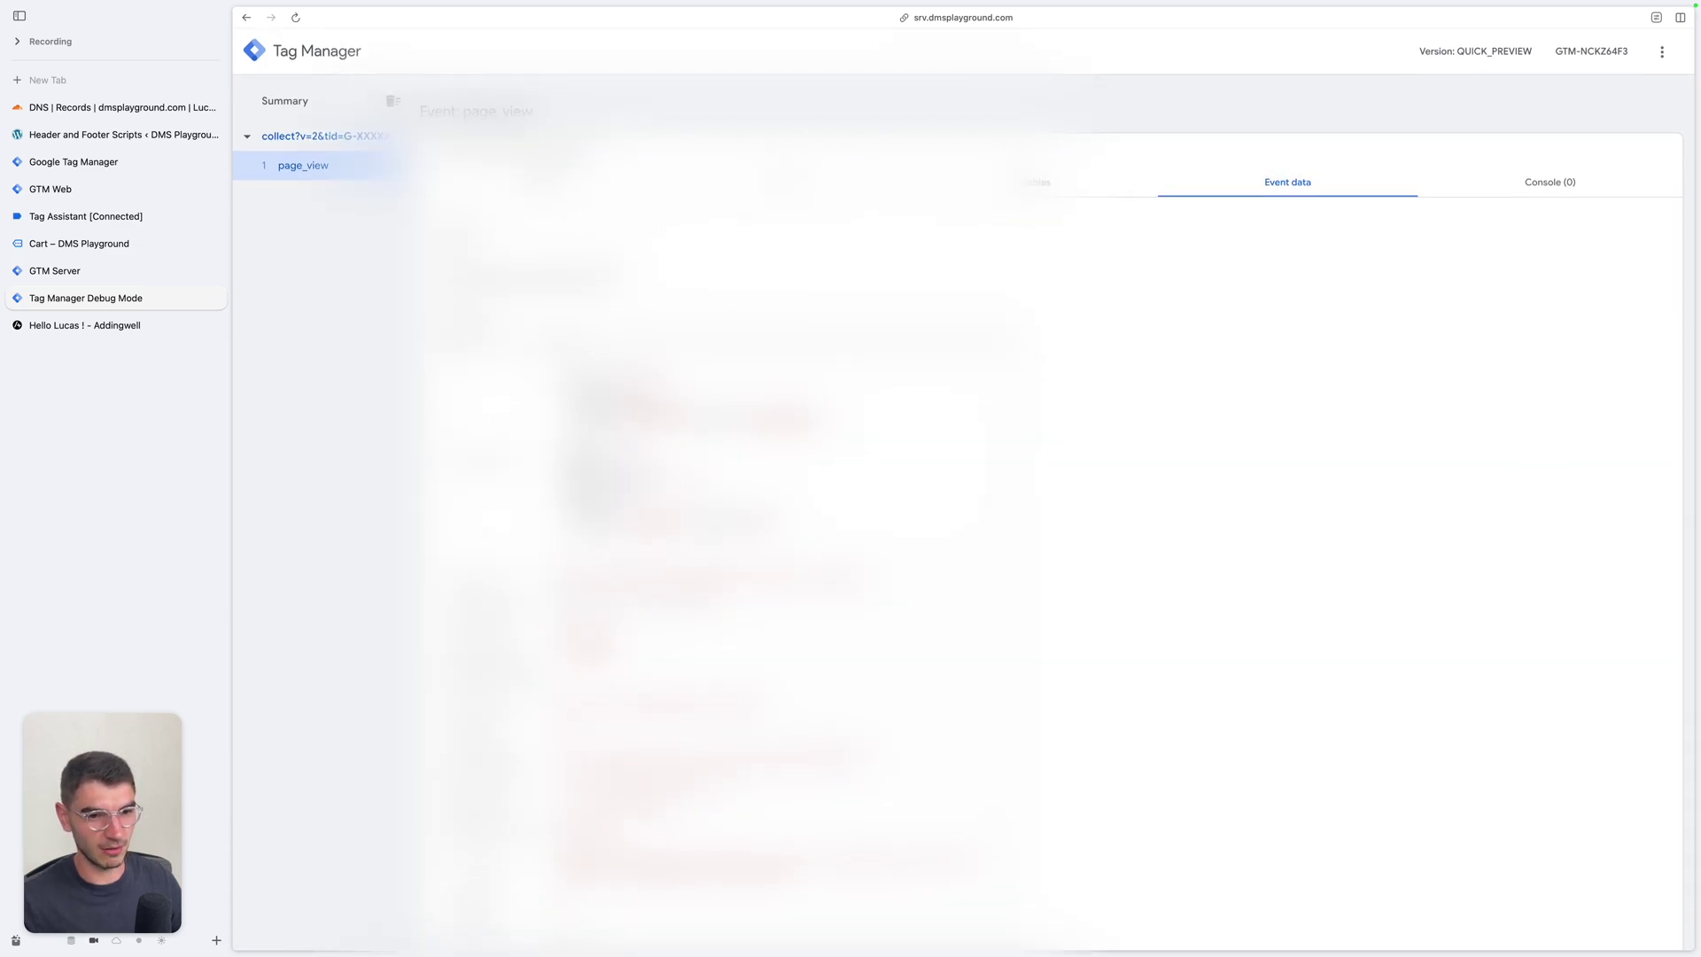
pyautogui.scroll(-3, 1051, 504)
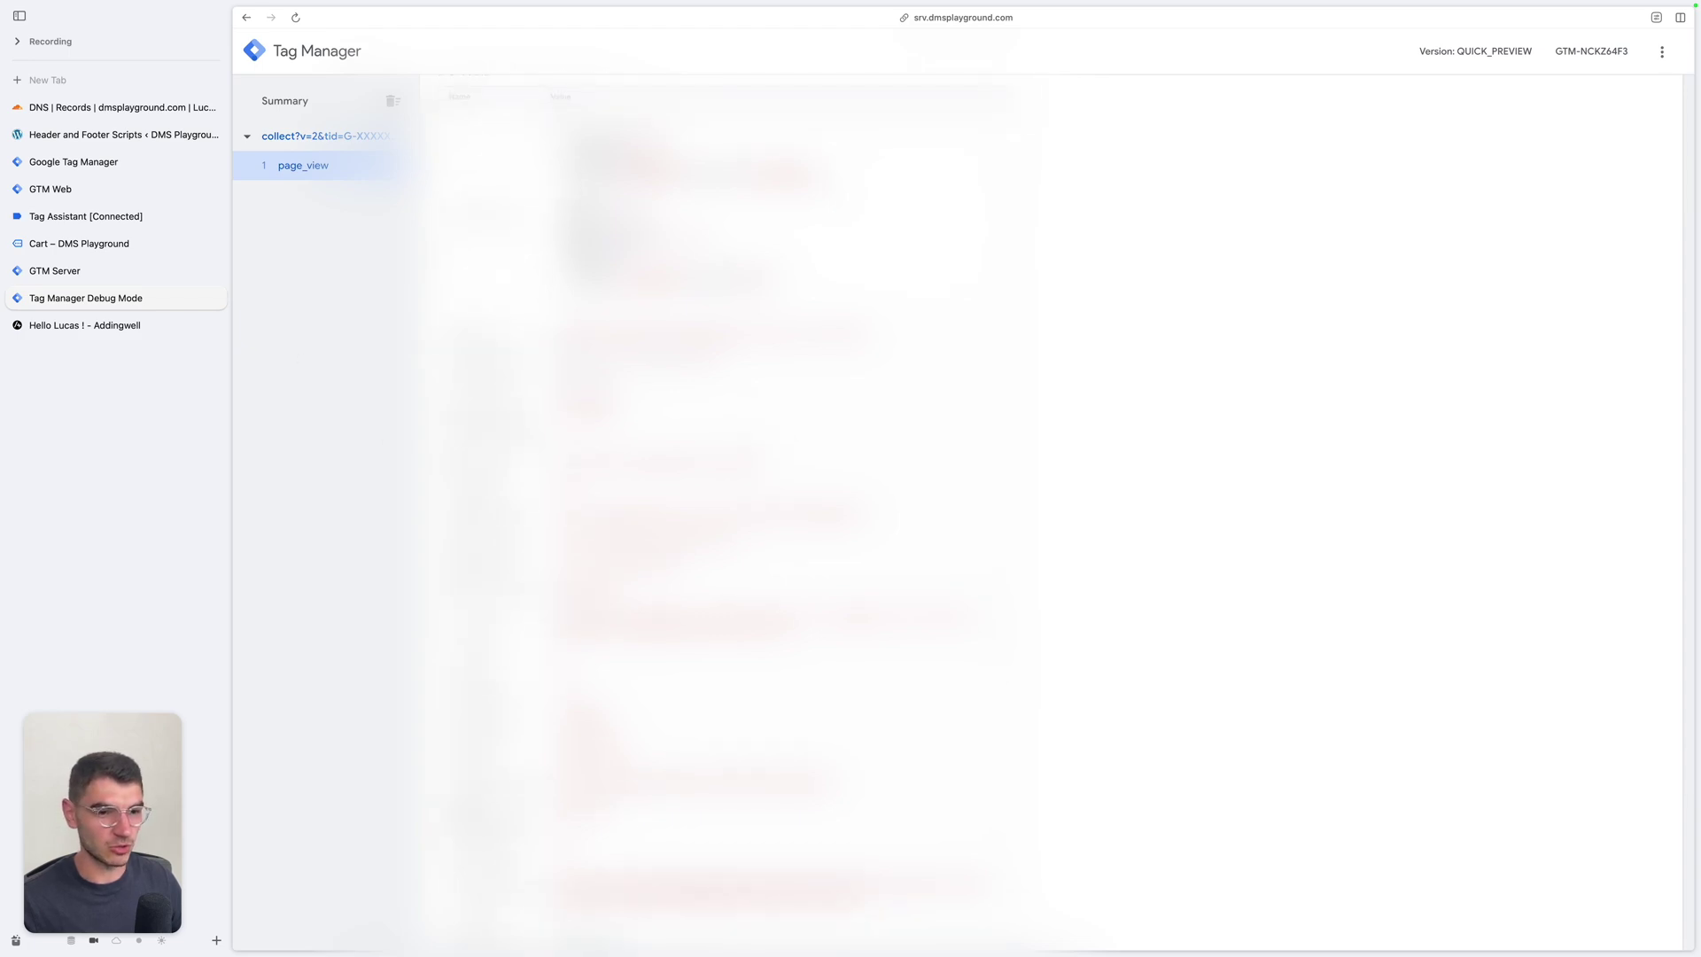
pyautogui.hotkey('ctrl', 'Tab')
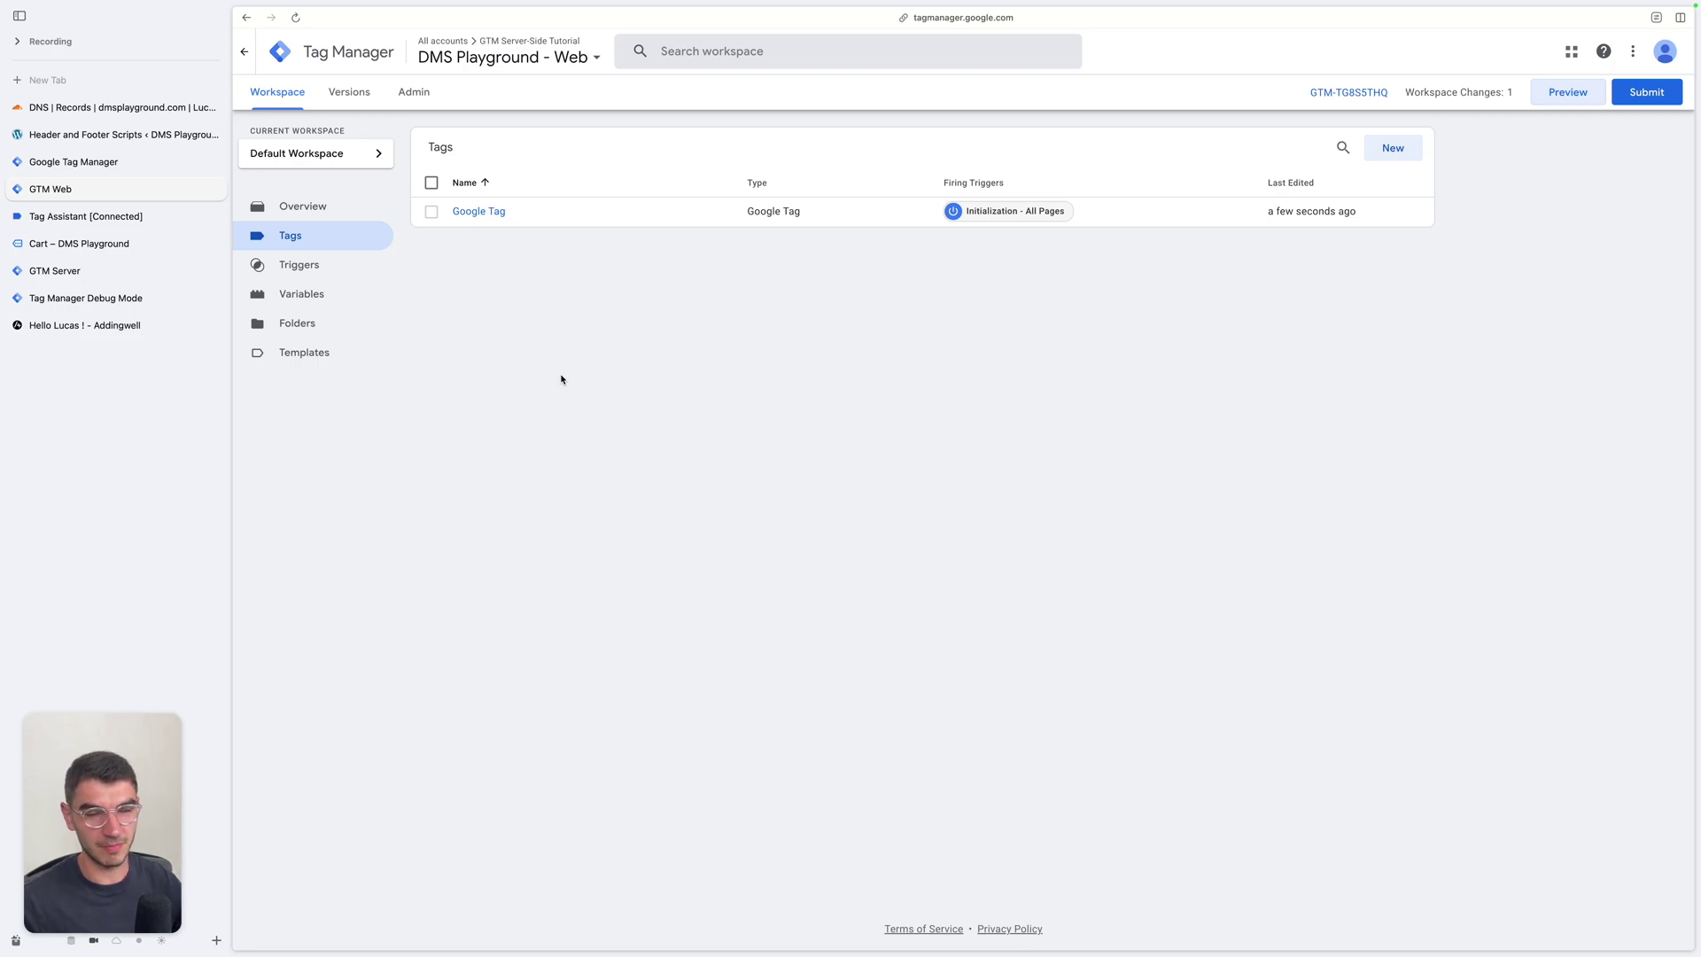
pyautogui.hotkey('ctrl', 'Tab')
pyautogui.hotkey('ctrl', 'Tab')
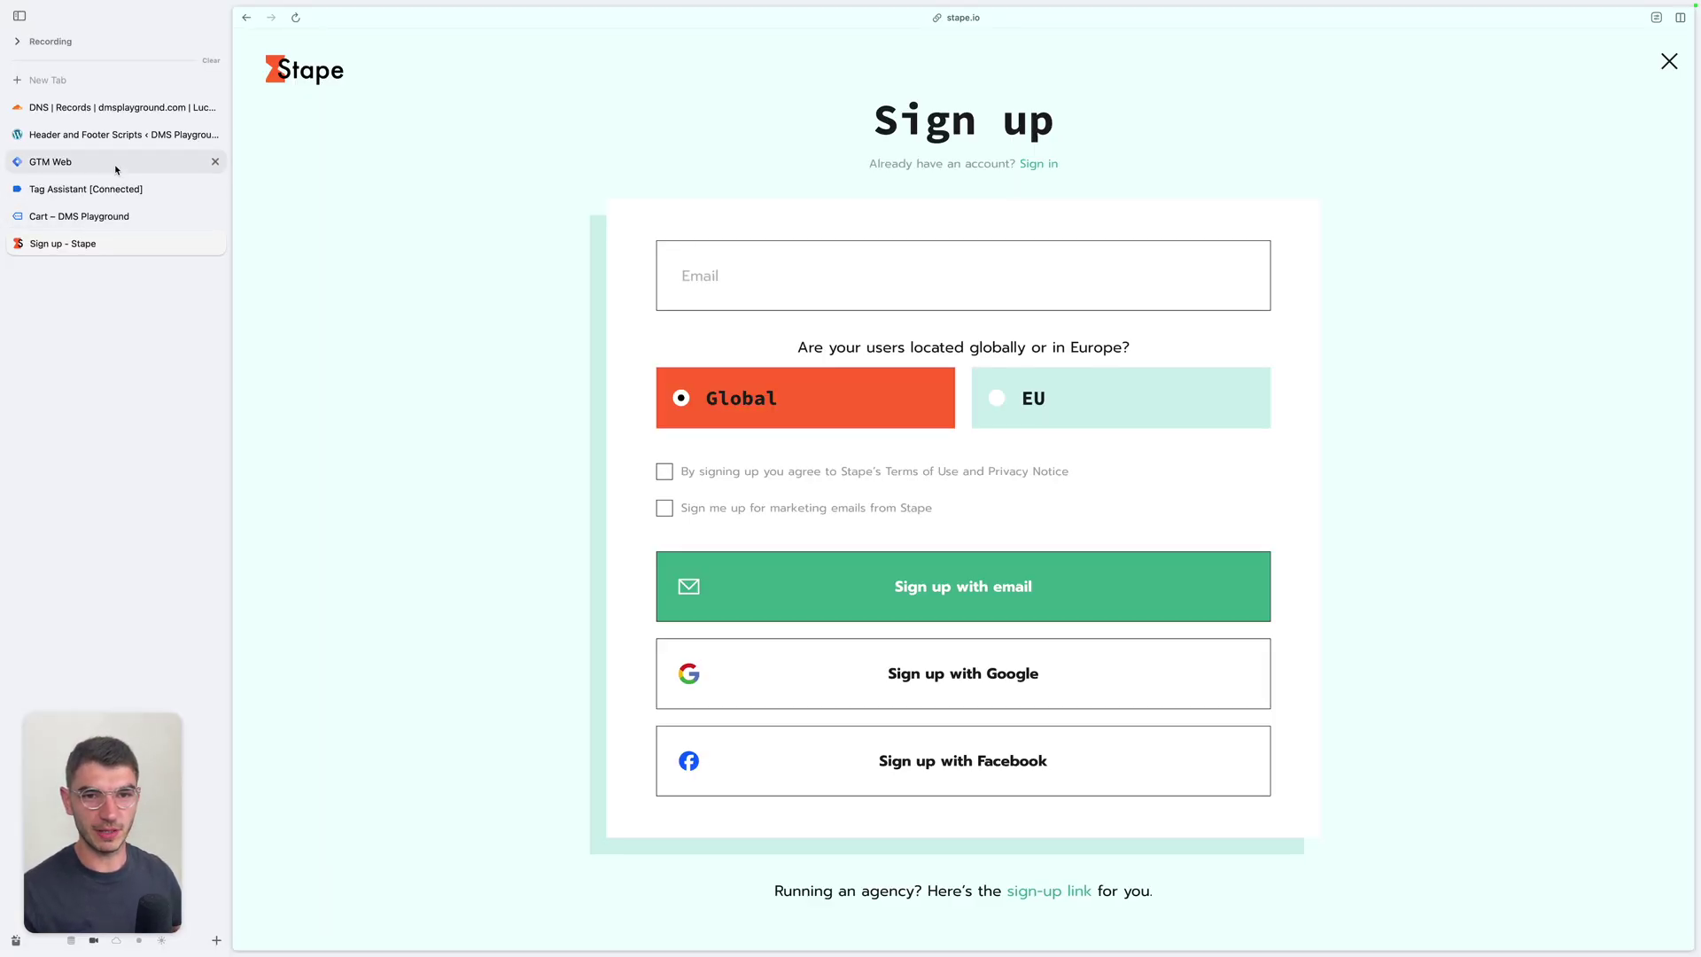
# Review the DMS Playground cart page, the WordPress header scripts and the web container's tag list.
pyautogui.click(160, 212)
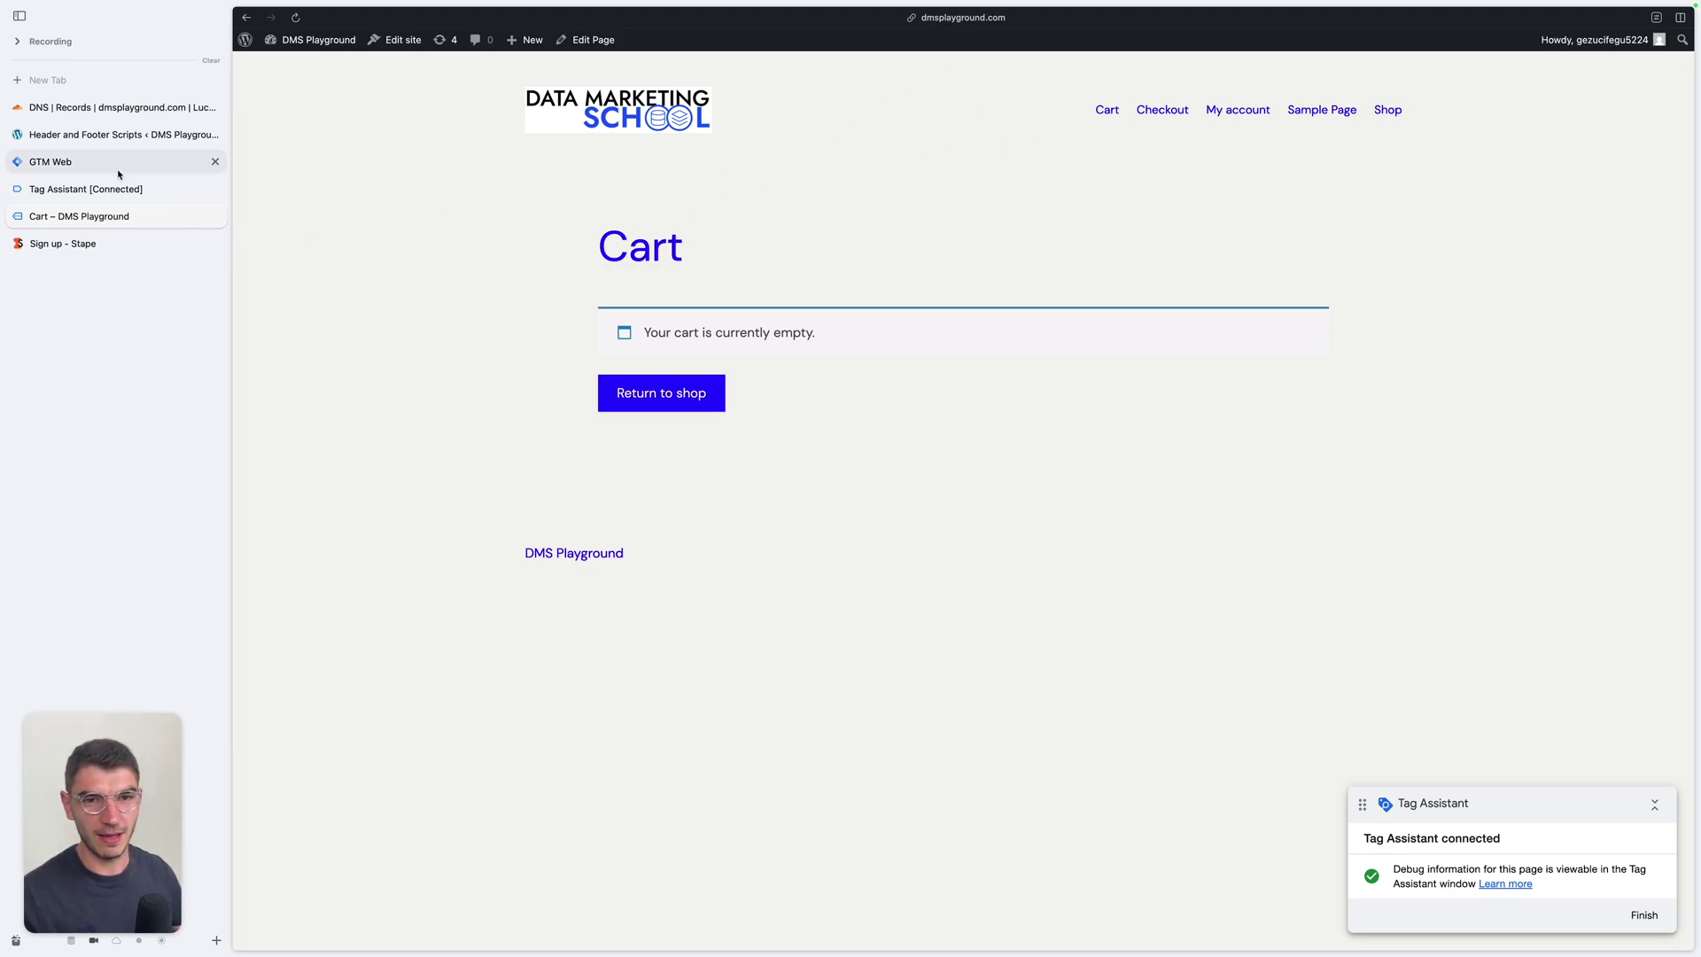
pyautogui.click(116, 134)
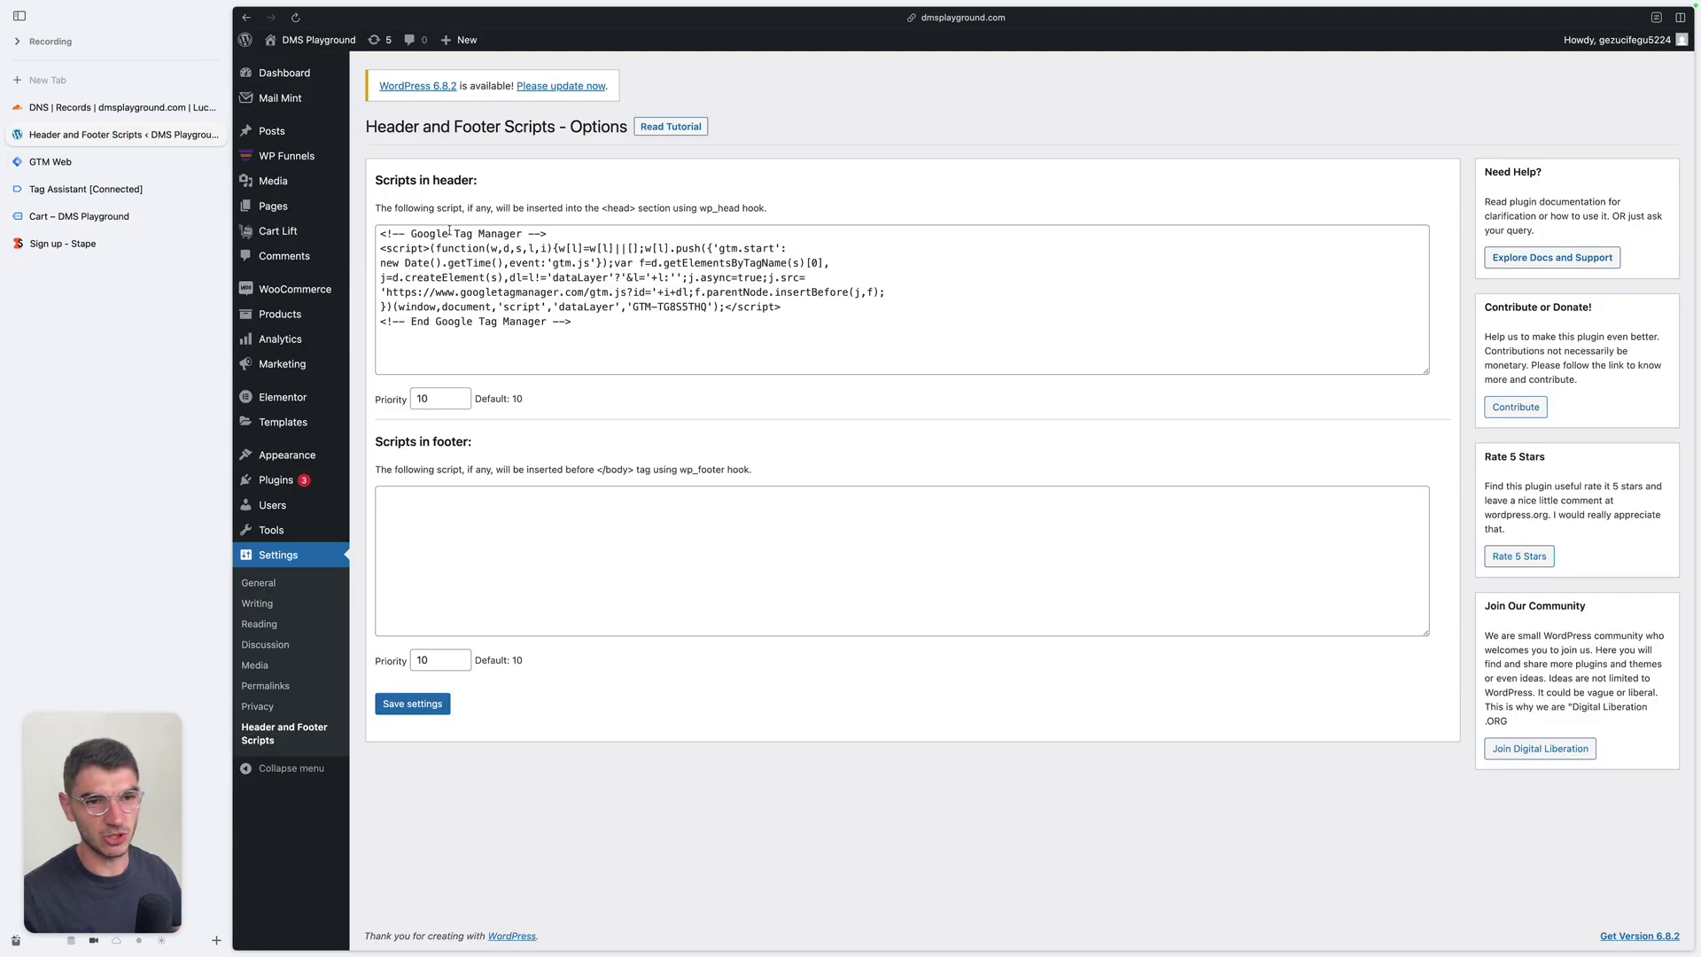
pyautogui.click(137, 163)
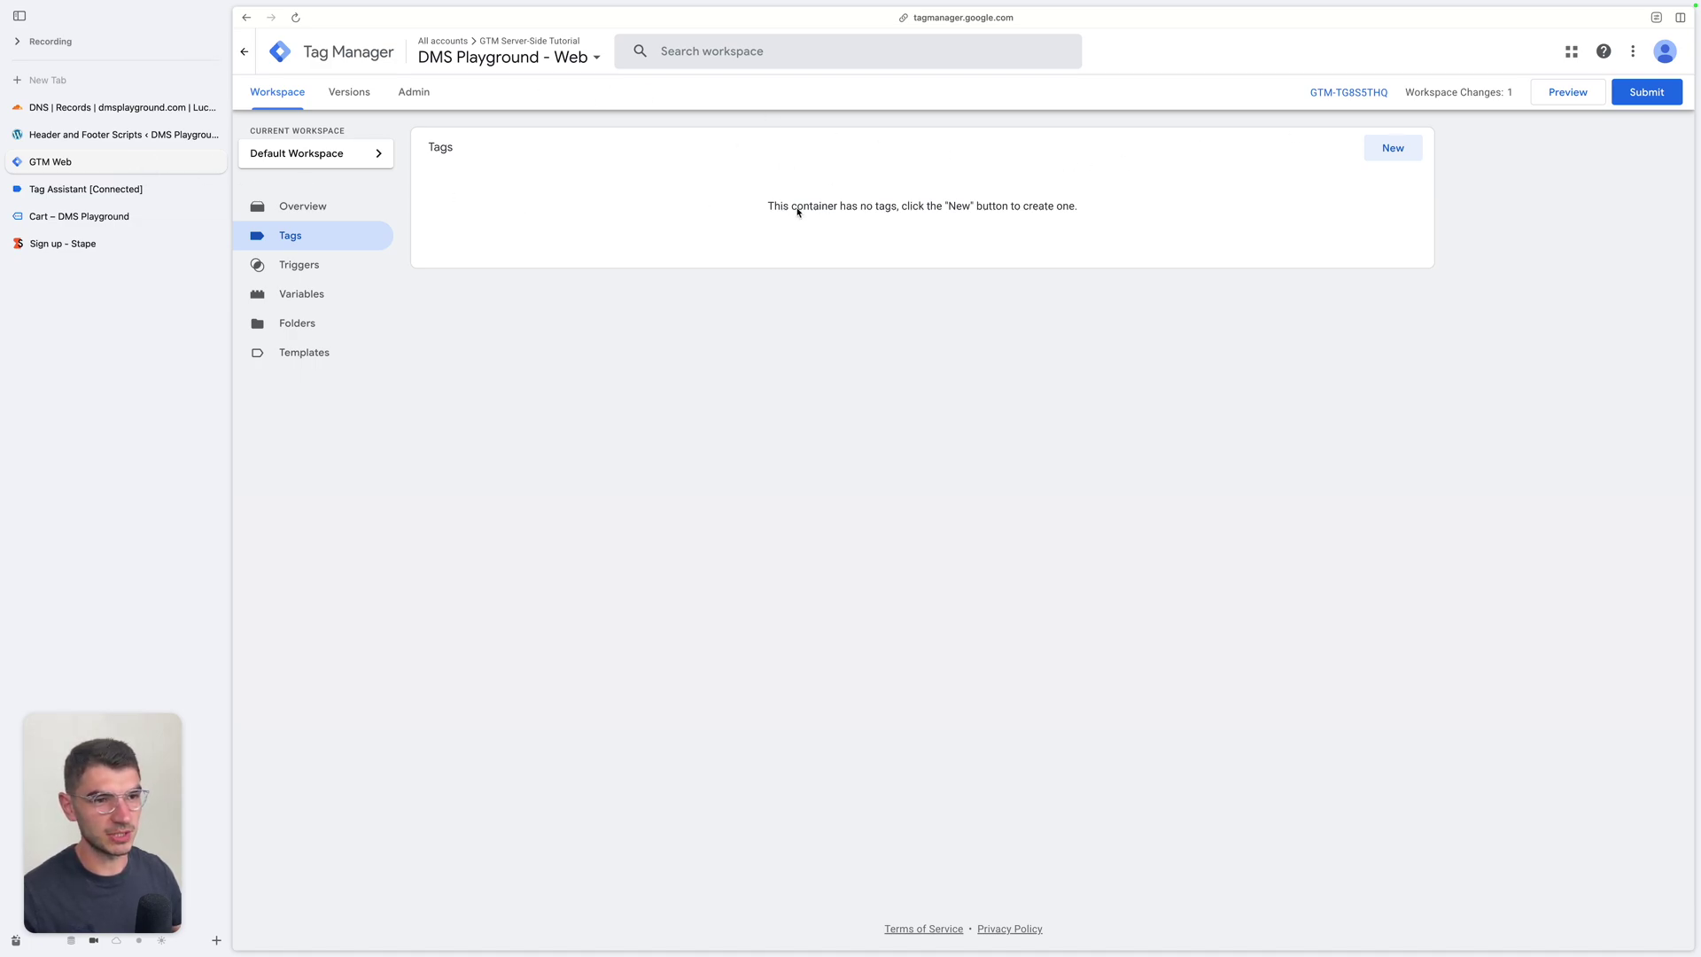
# Sign up for Stape by email, entering the account e-mail address, choosing Global user location and agreeing to the Terms of Use and Privacy Notice.
pyautogui.click(106, 244)
pyautogui.click(805, 277)
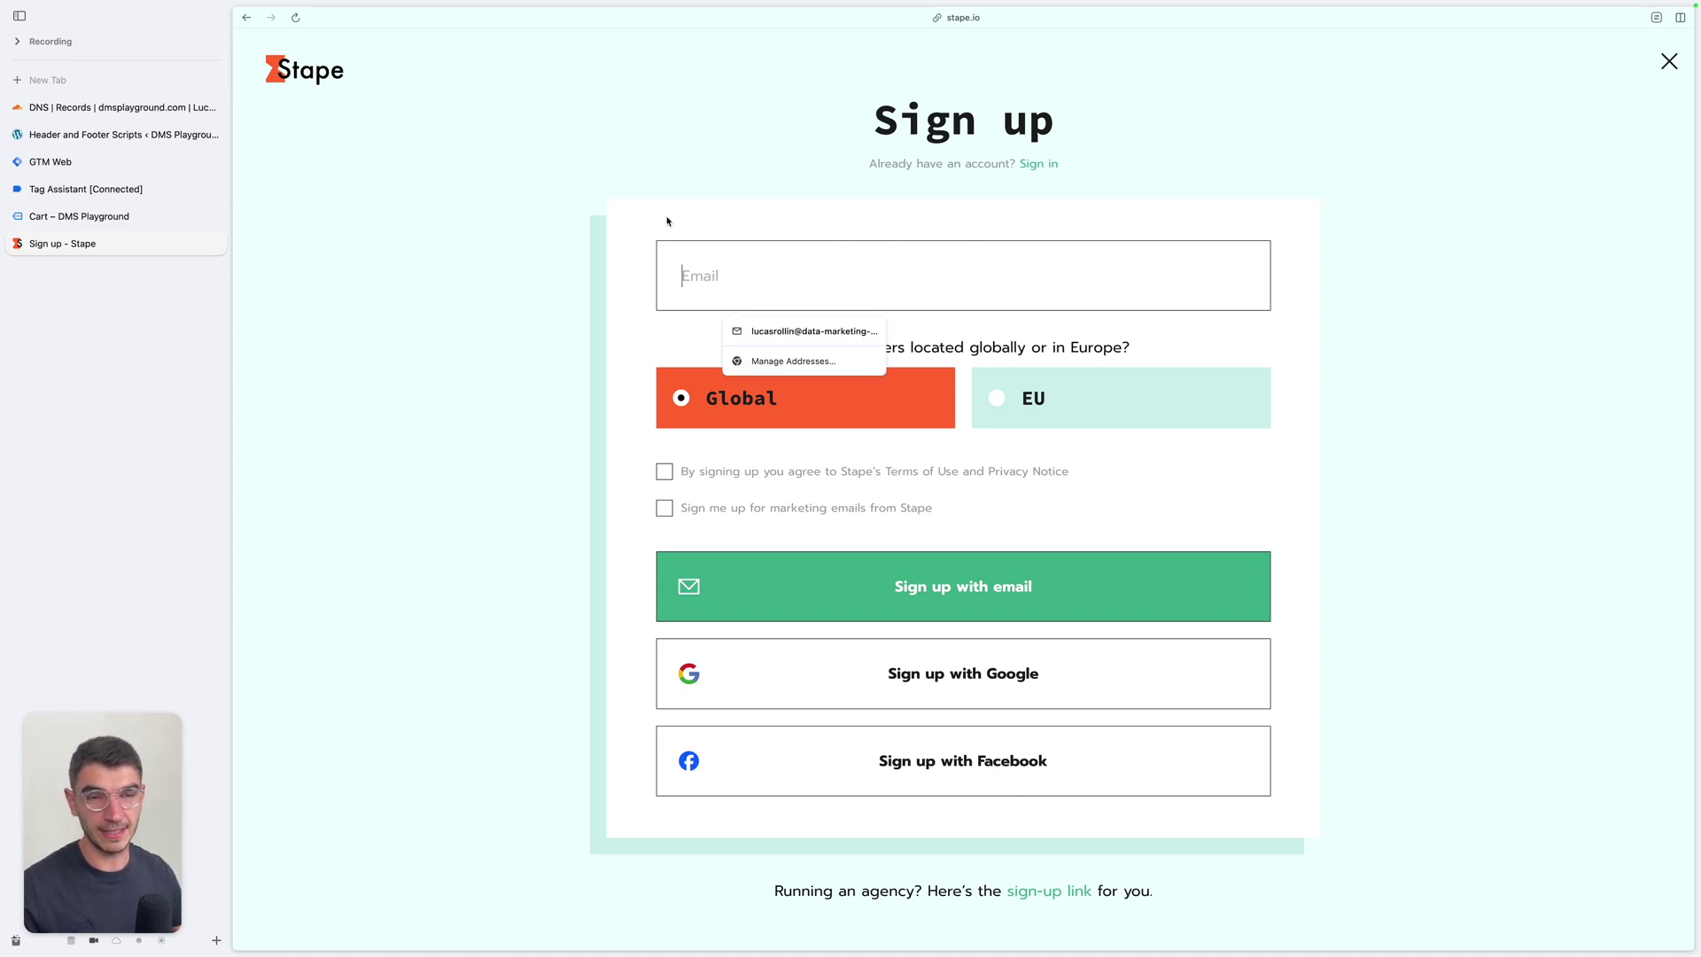
pyautogui.write('youtube')
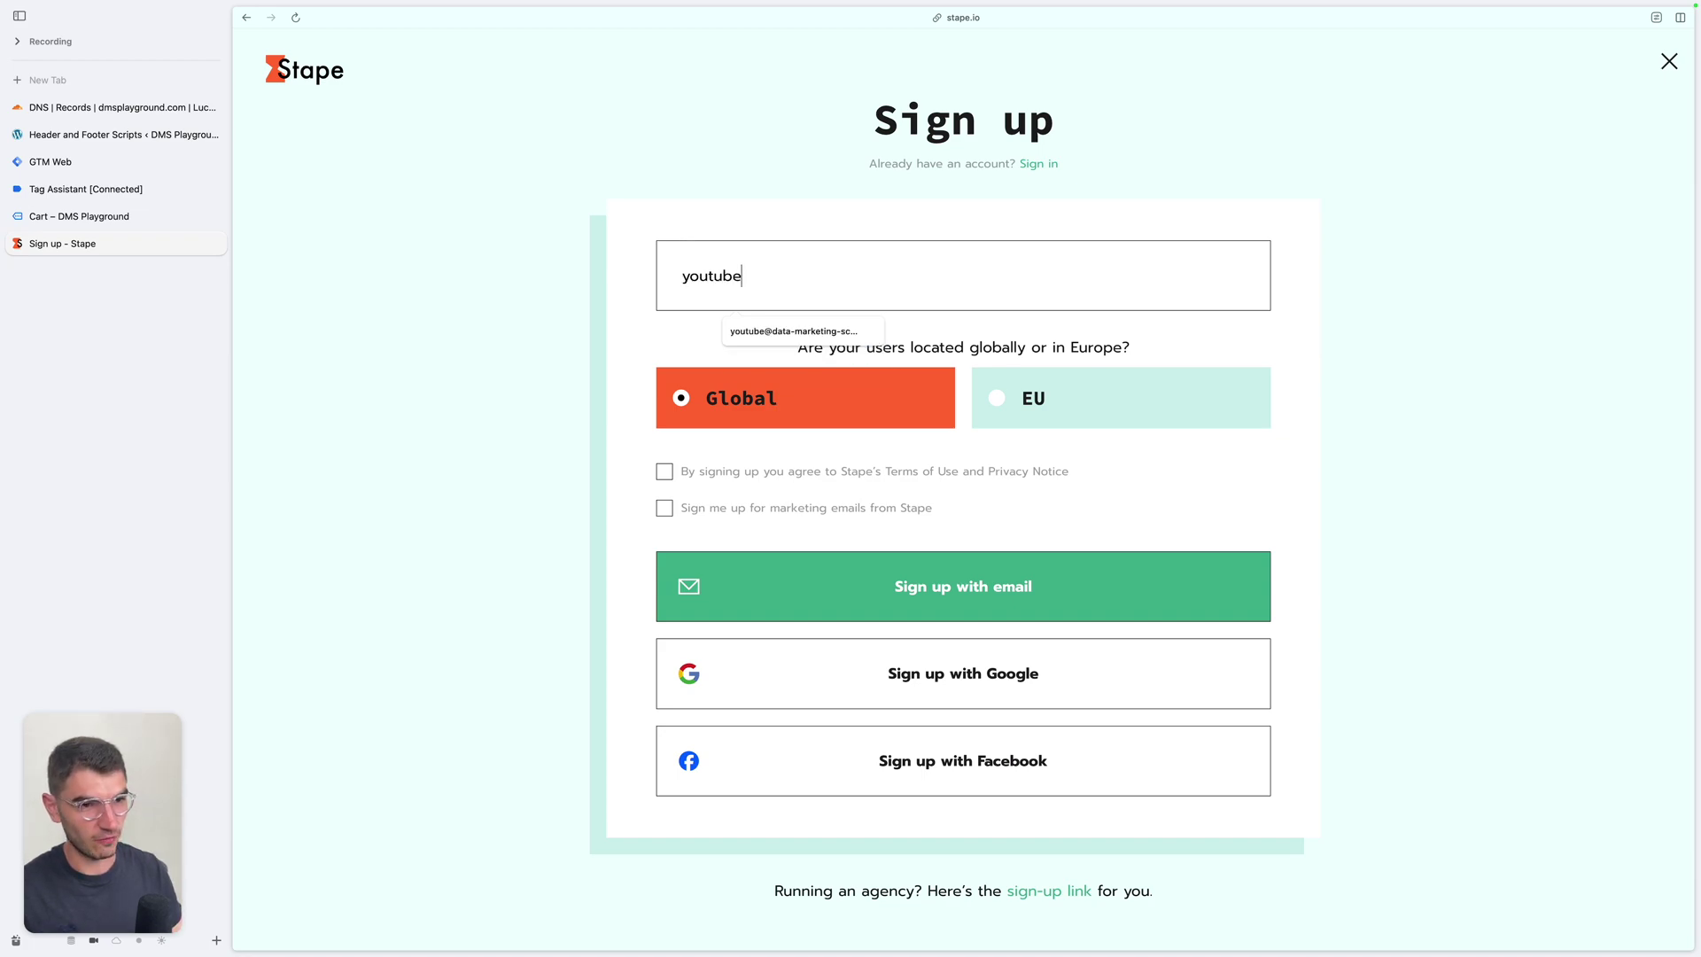
pyautogui.press('Return')
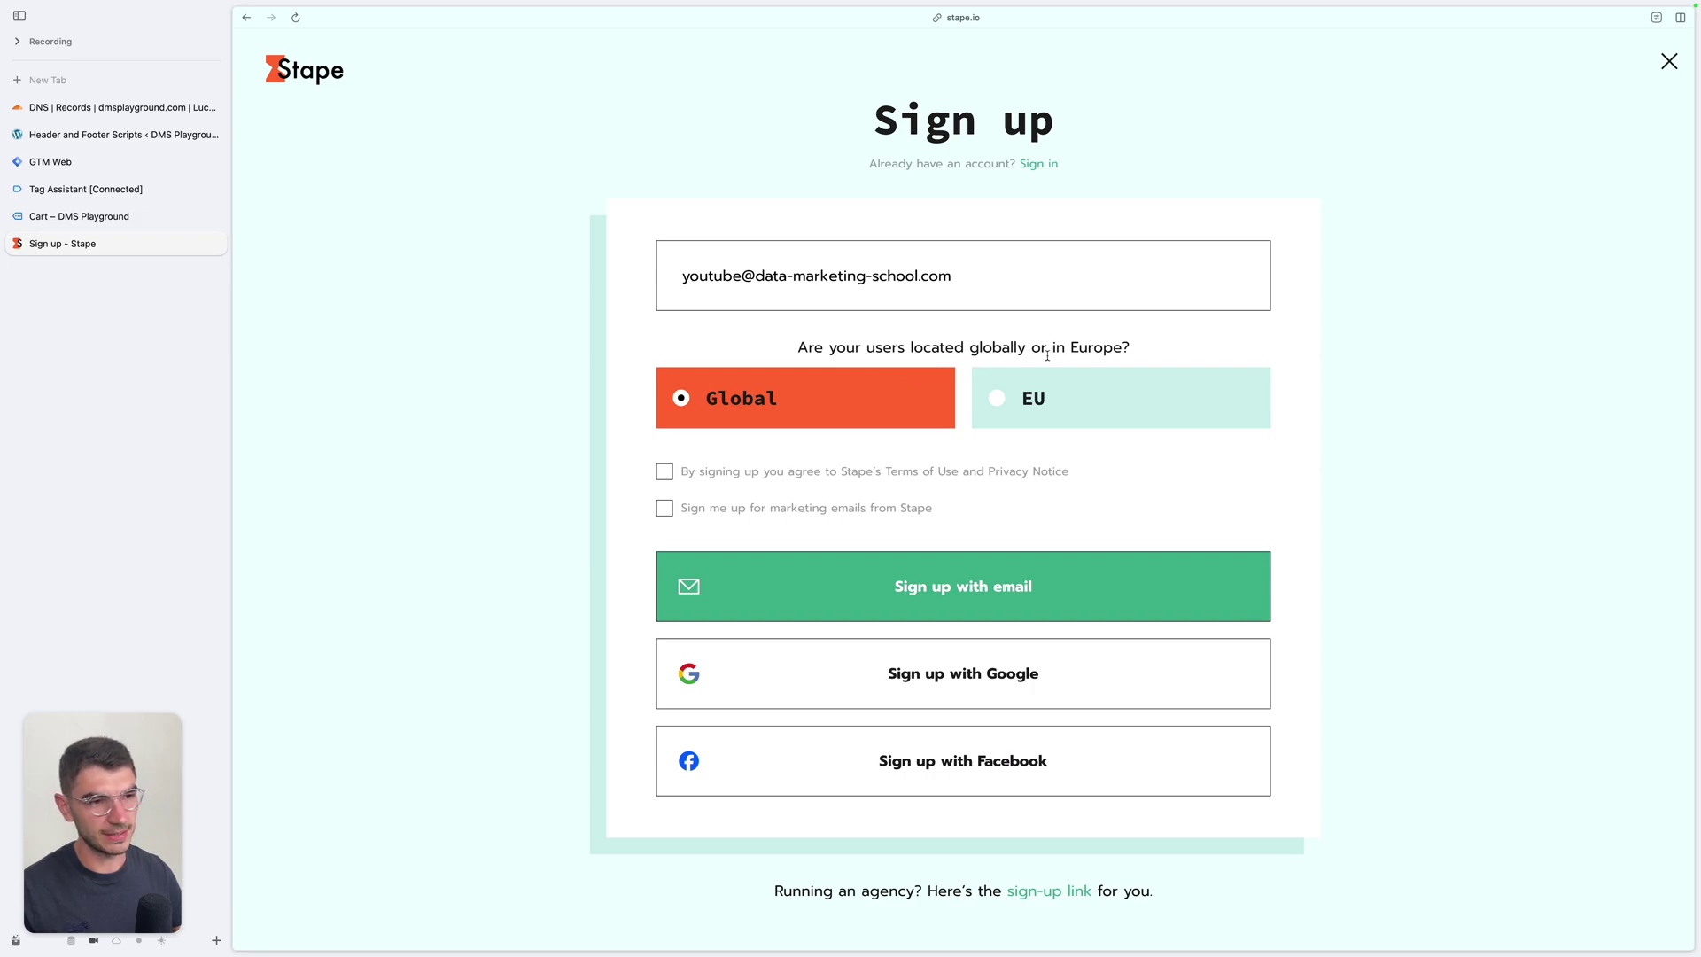
pyautogui.click(1019, 389)
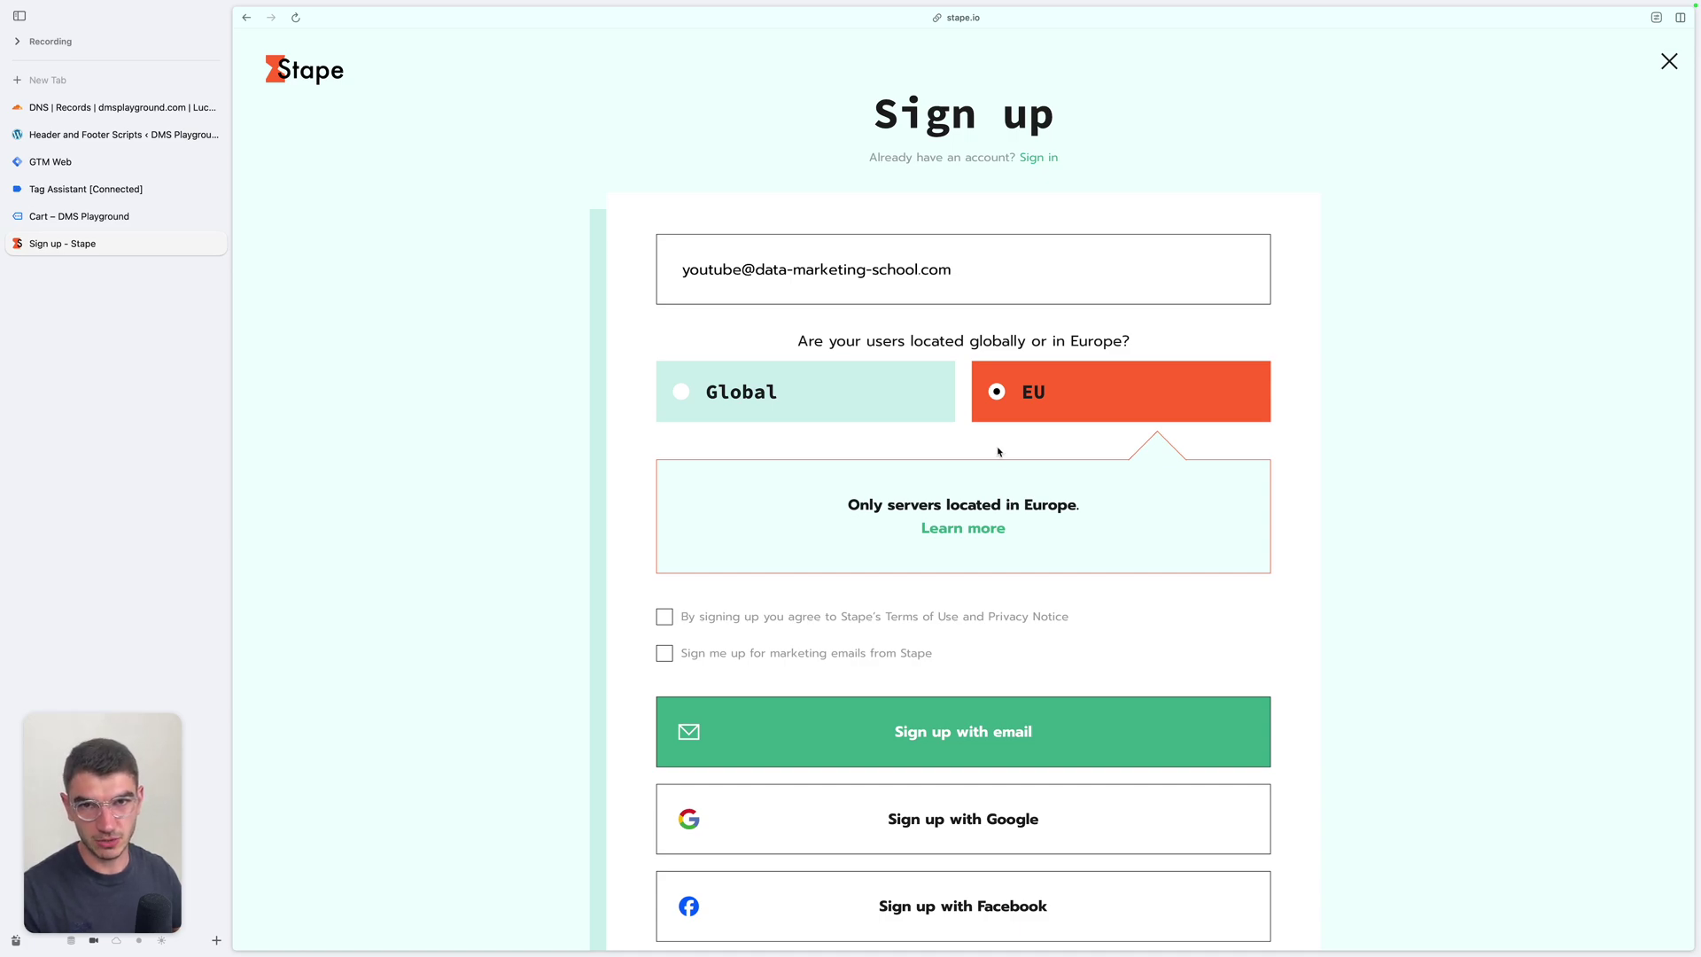
pyautogui.click(815, 401)
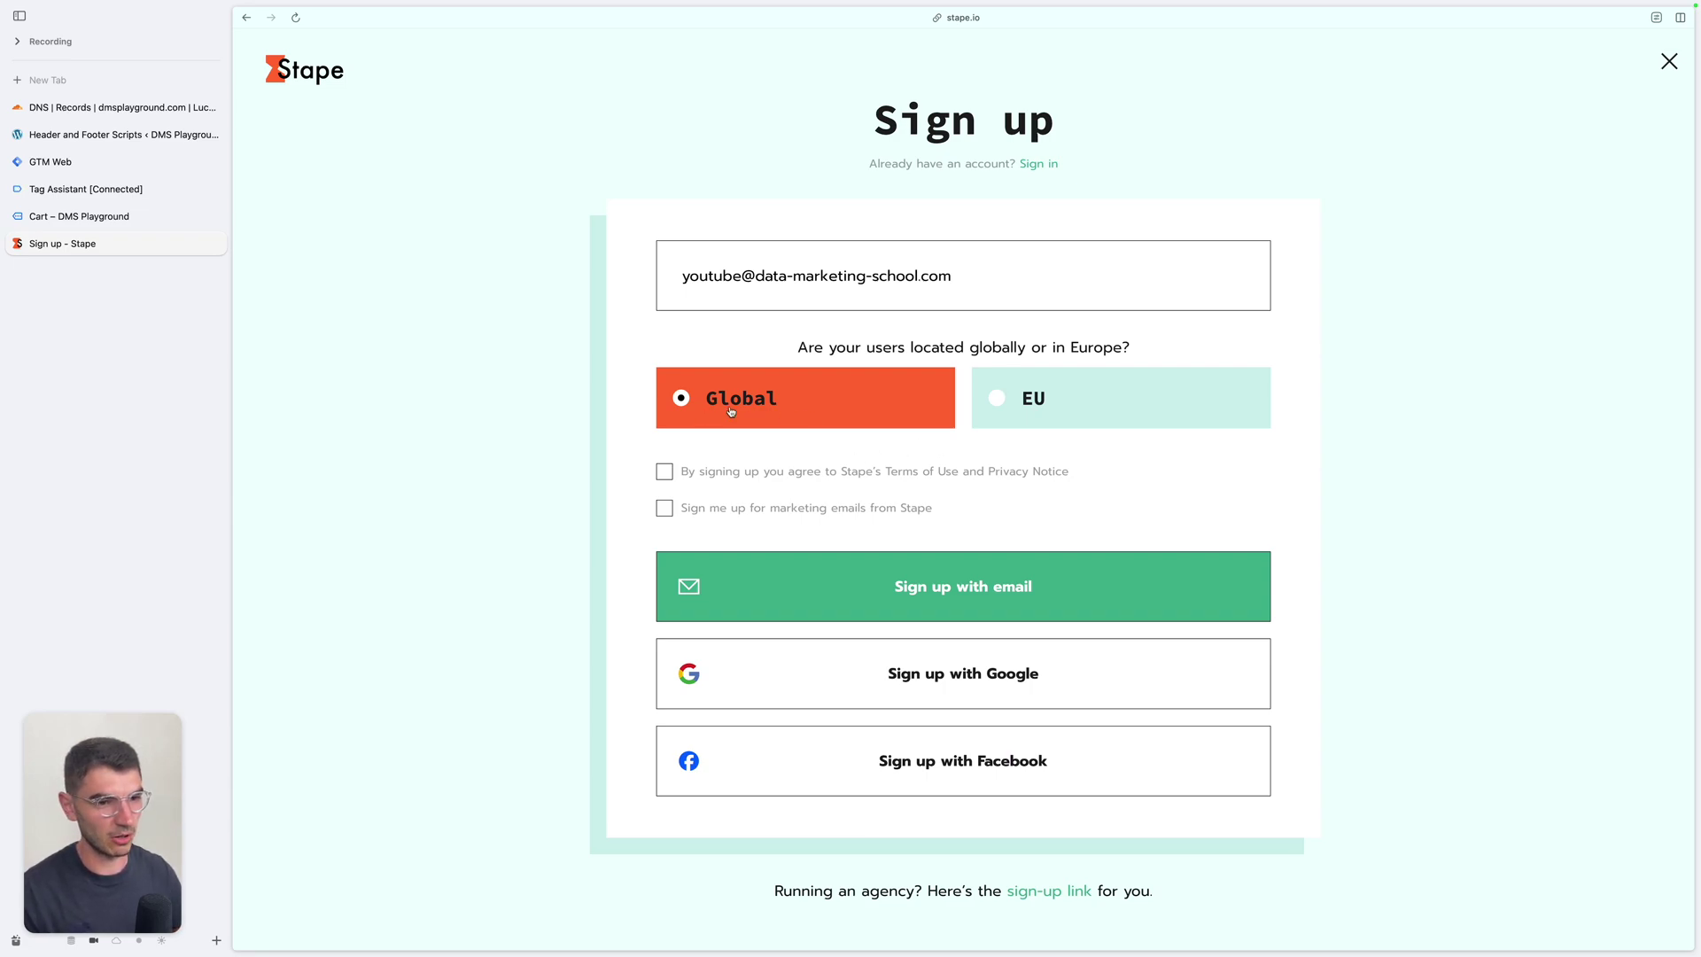
pyautogui.click(767, 473)
pyautogui.click(911, 603)
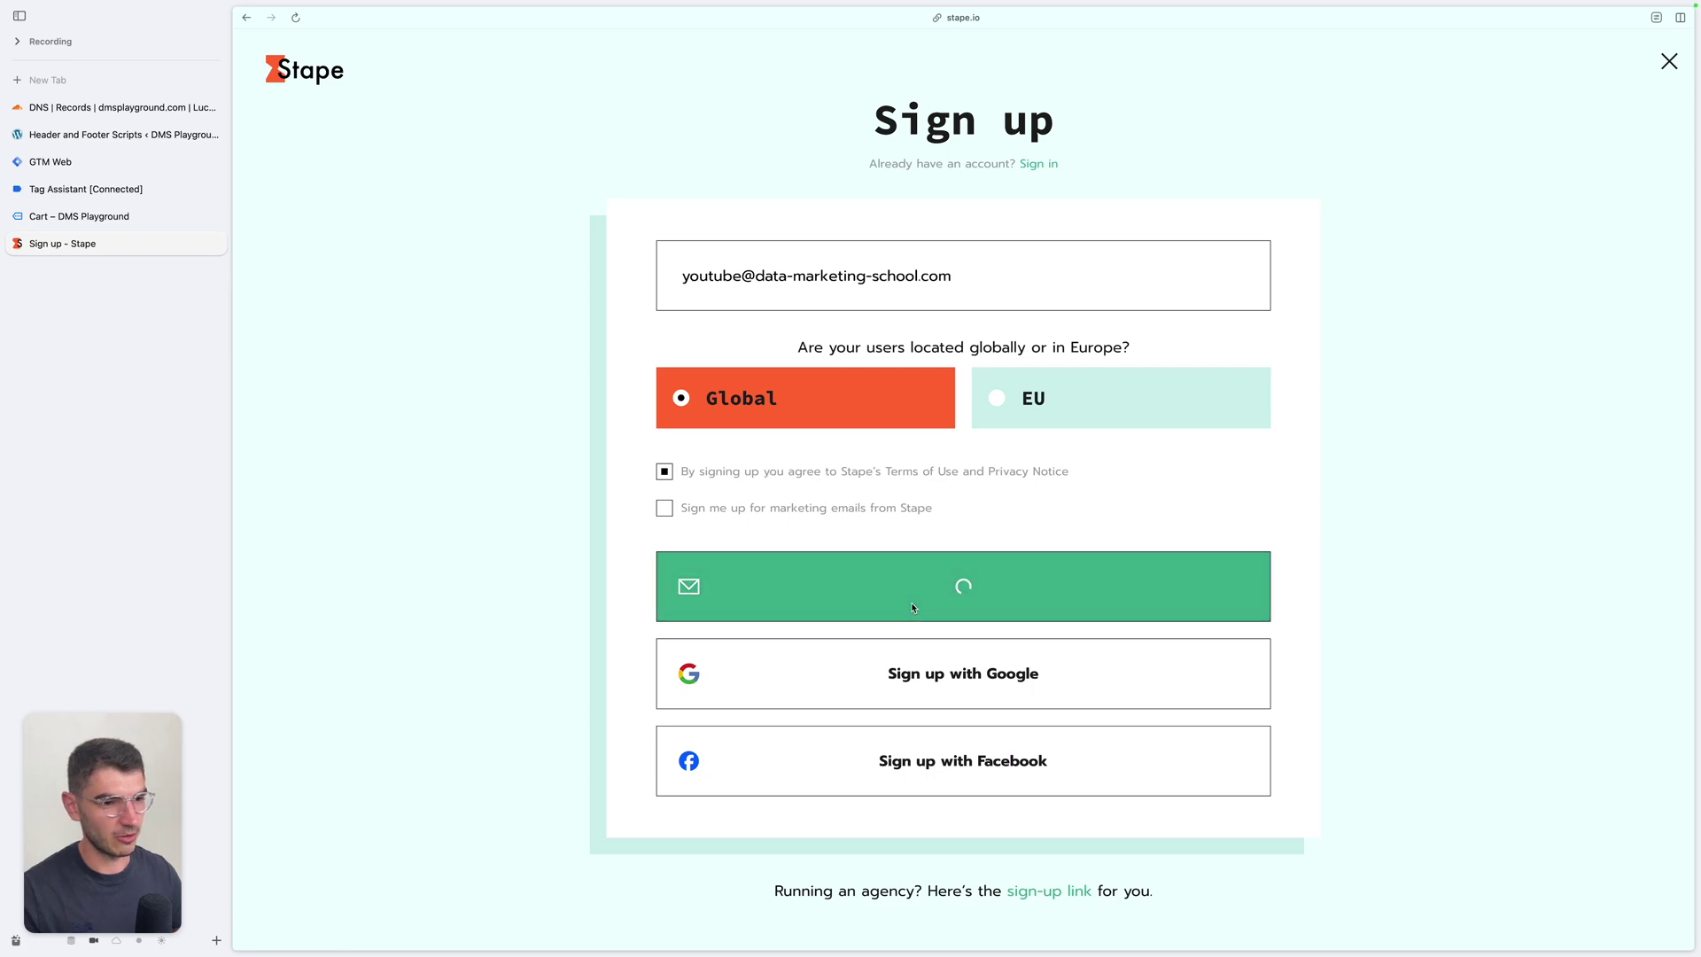
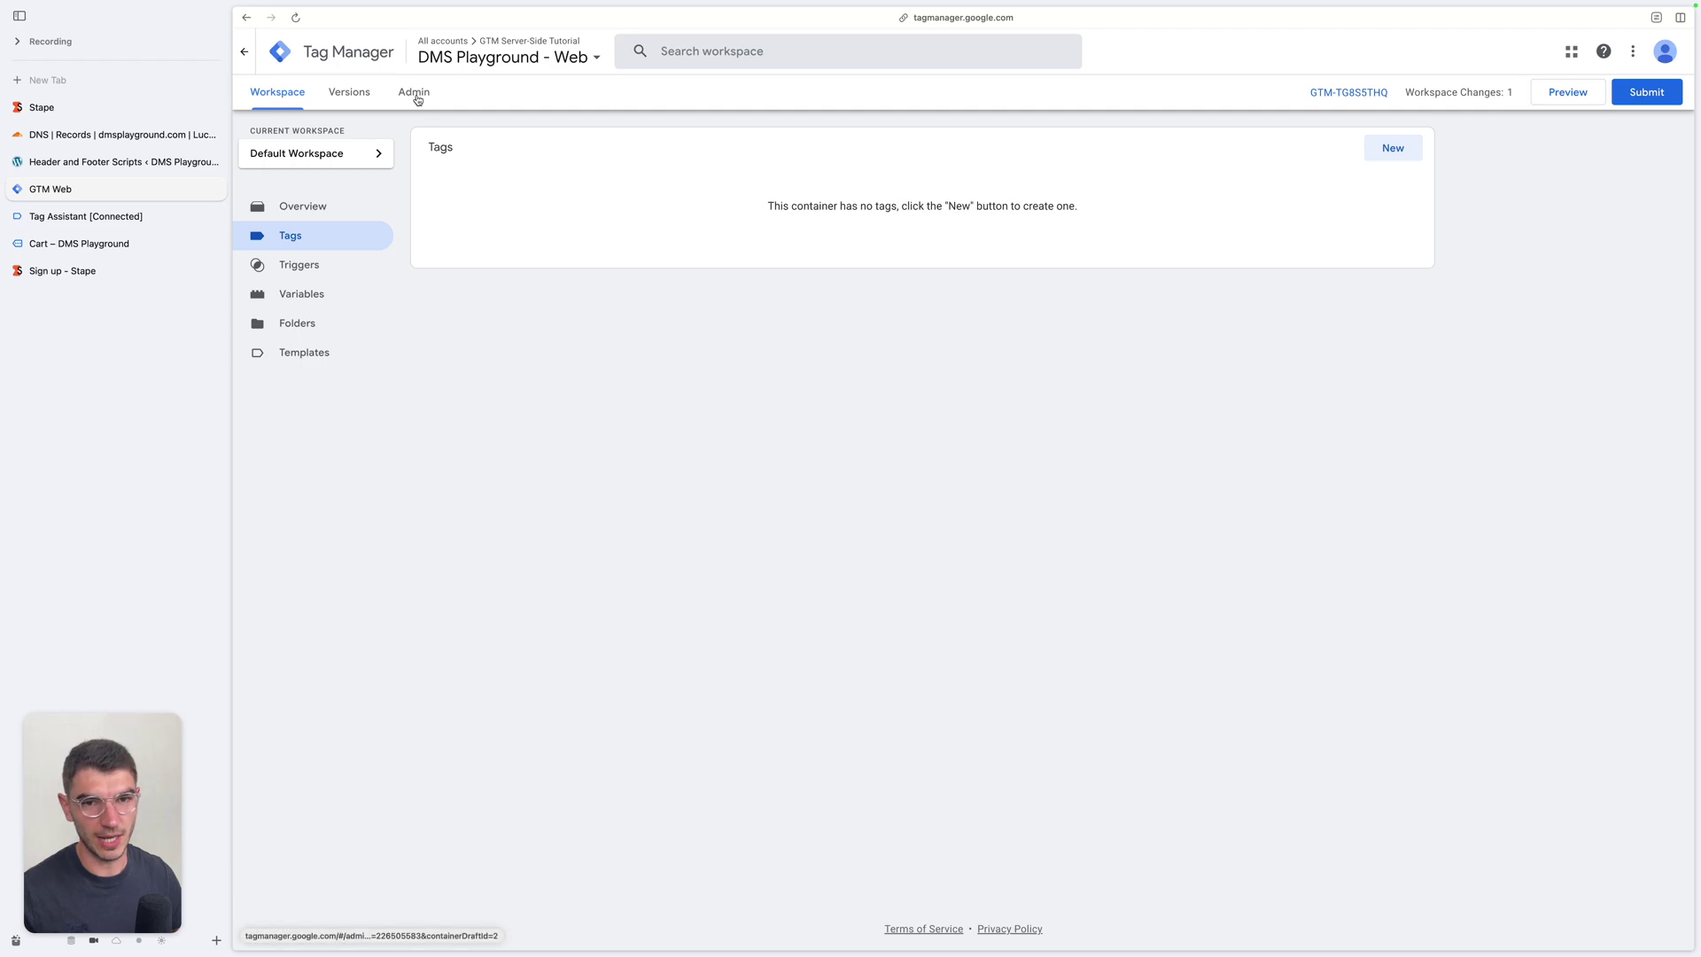
# Create a Server container named DMS Playground - Server and choose to manually provision its tagging server.
pyautogui.click(413, 94)
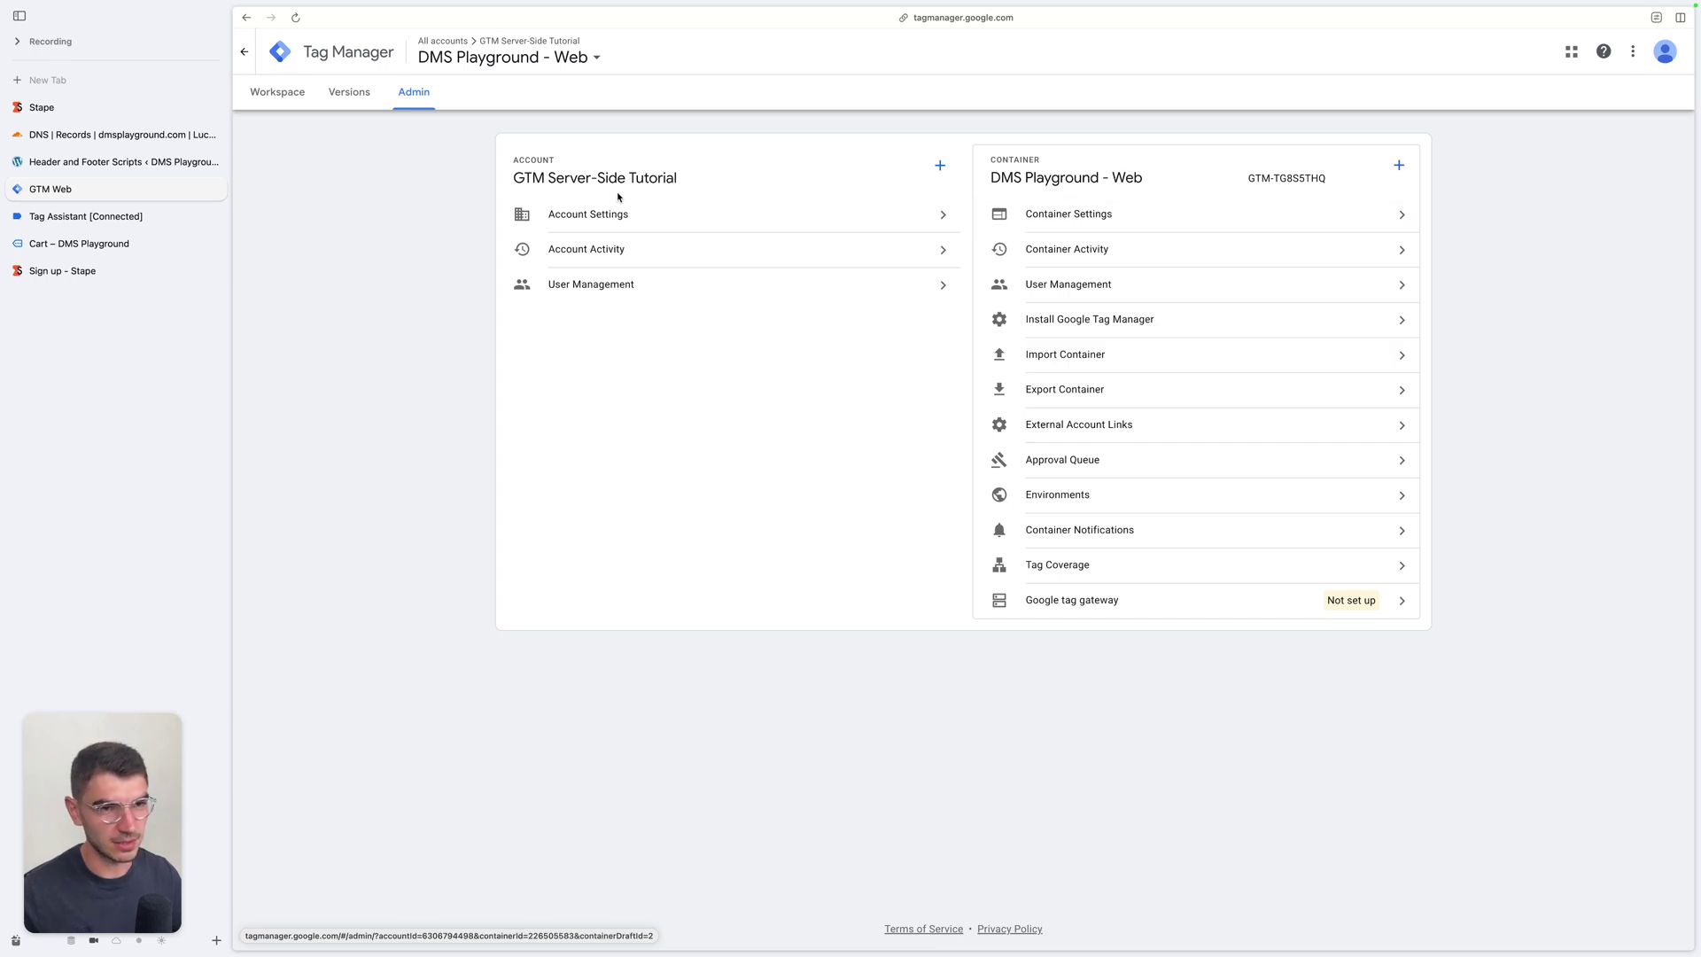
pyautogui.click(1398, 165)
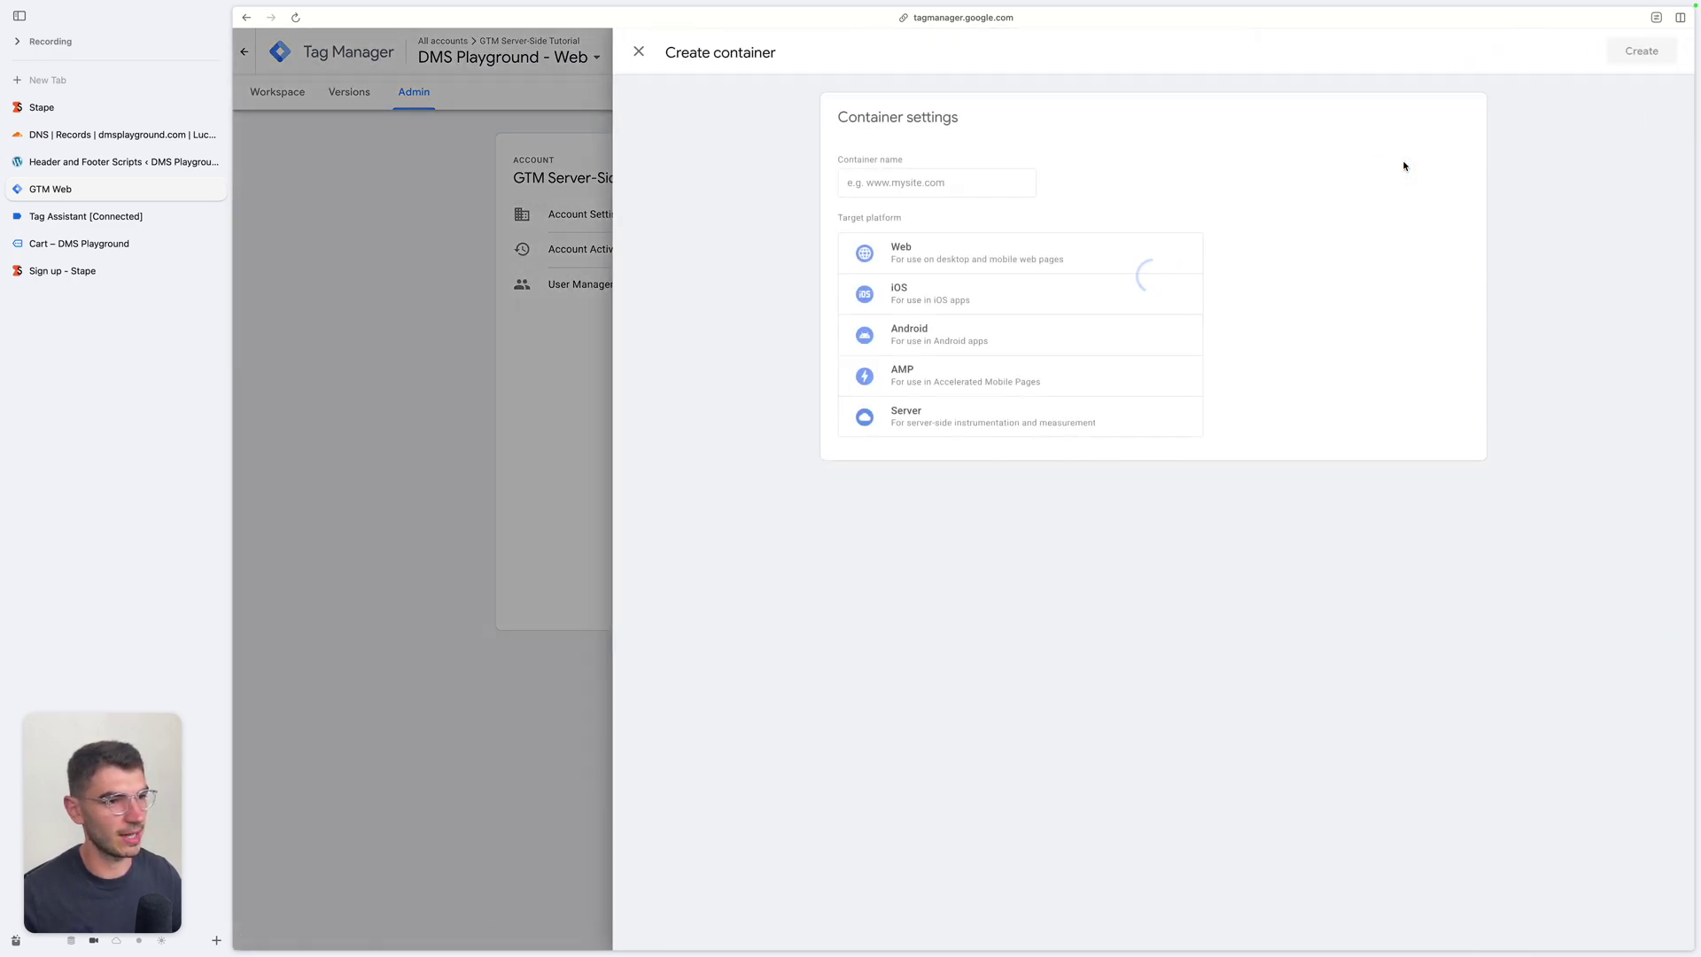
pyautogui.click(858, 414)
pyautogui.click(928, 184)
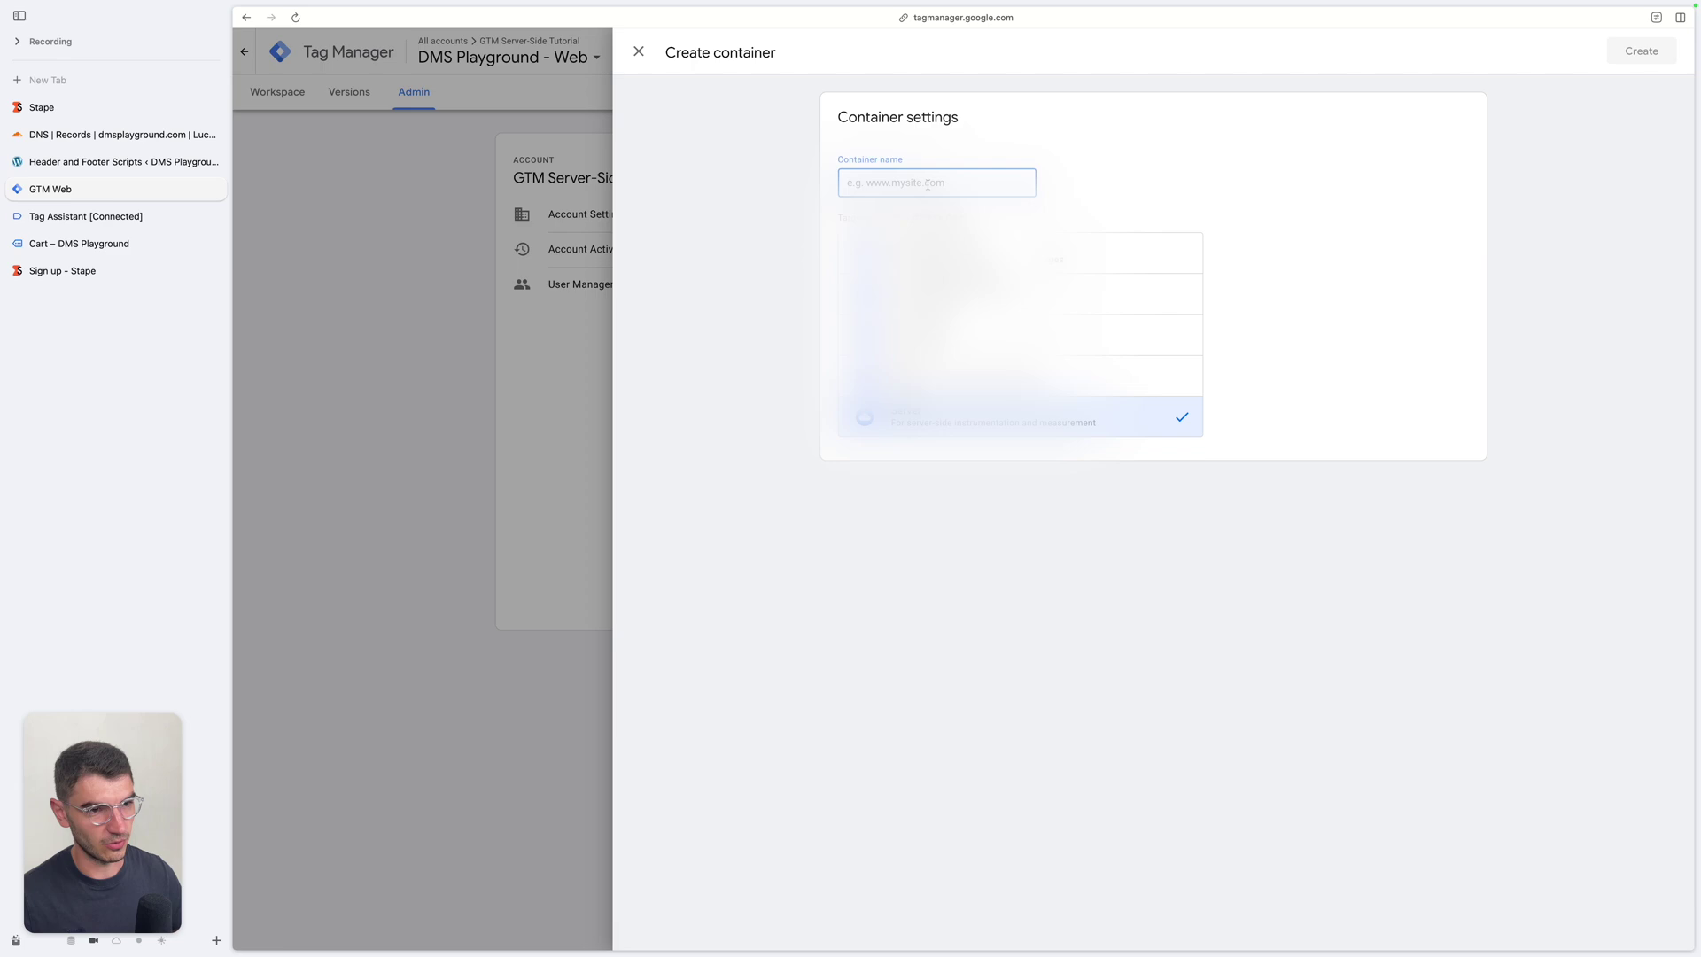
pyautogui.write('DMS Playground - Server')
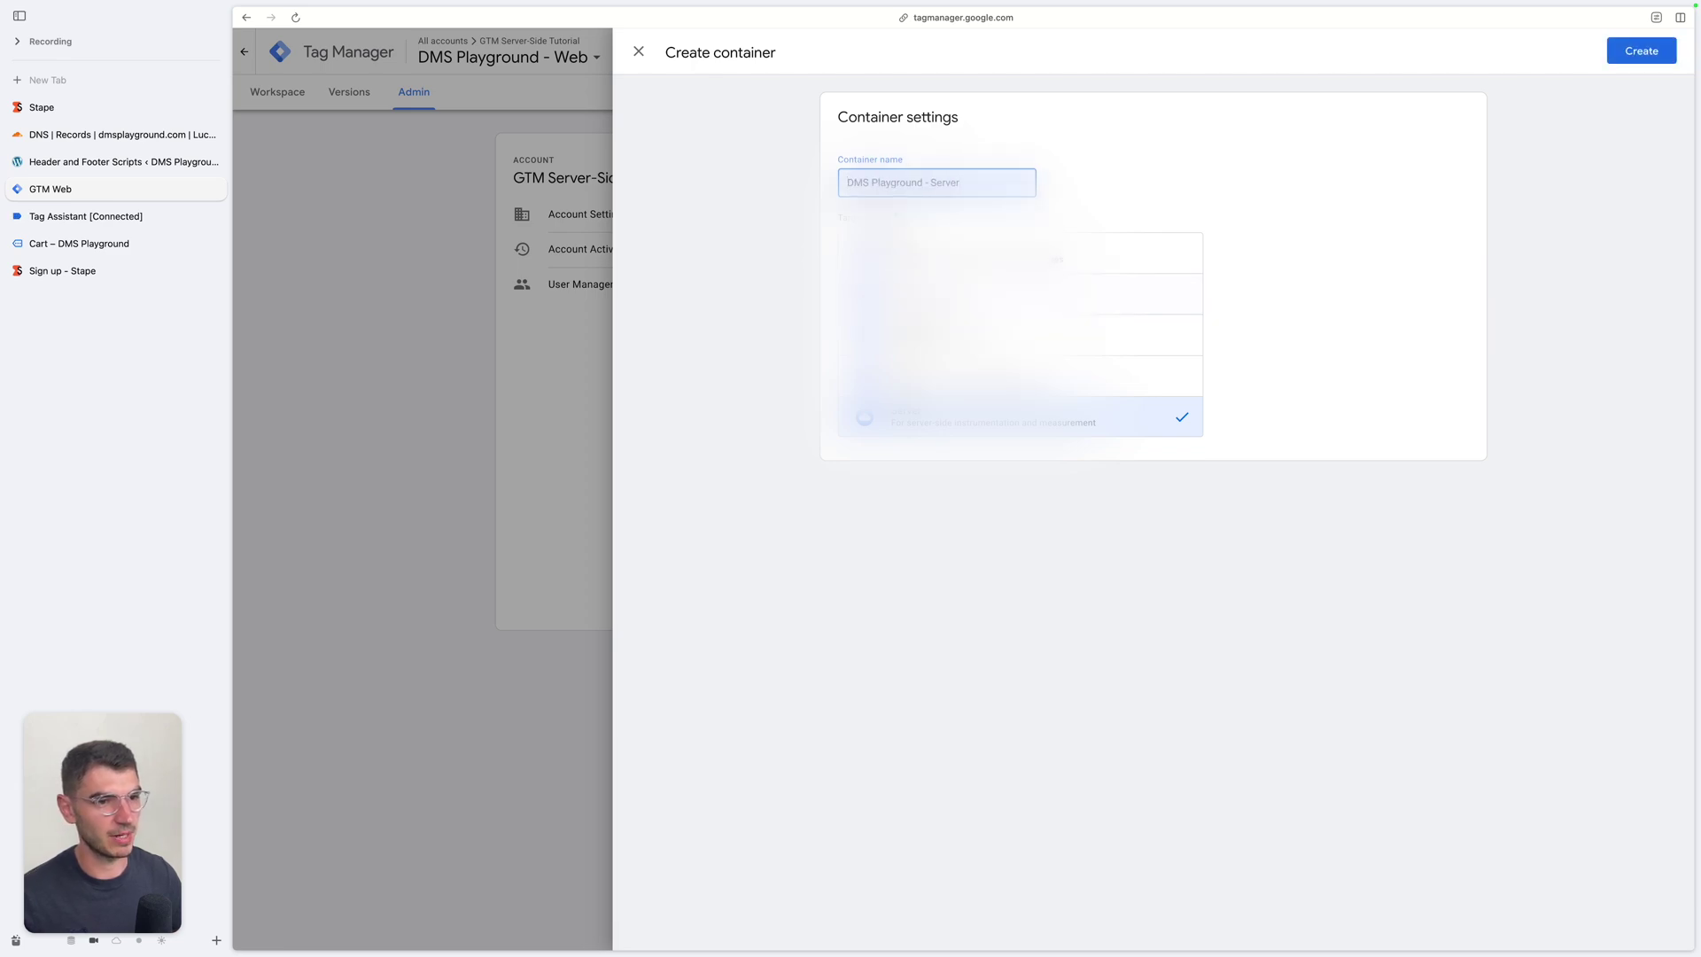
pyautogui.click(1631, 53)
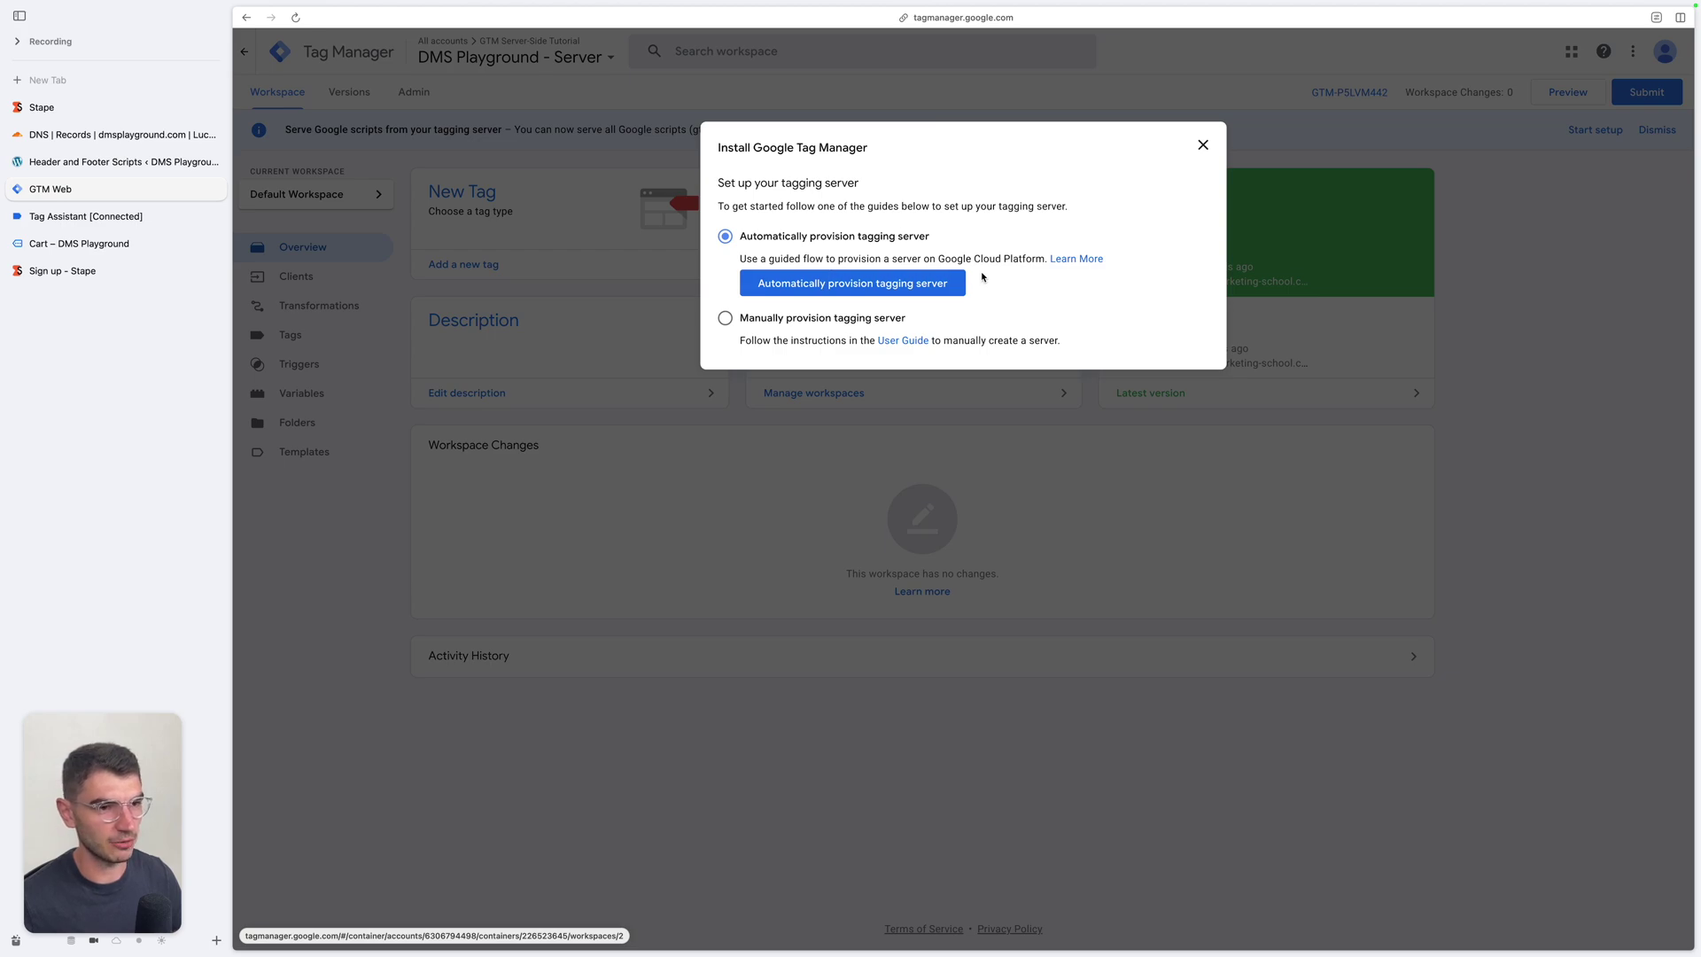
pyautogui.click(745, 318)
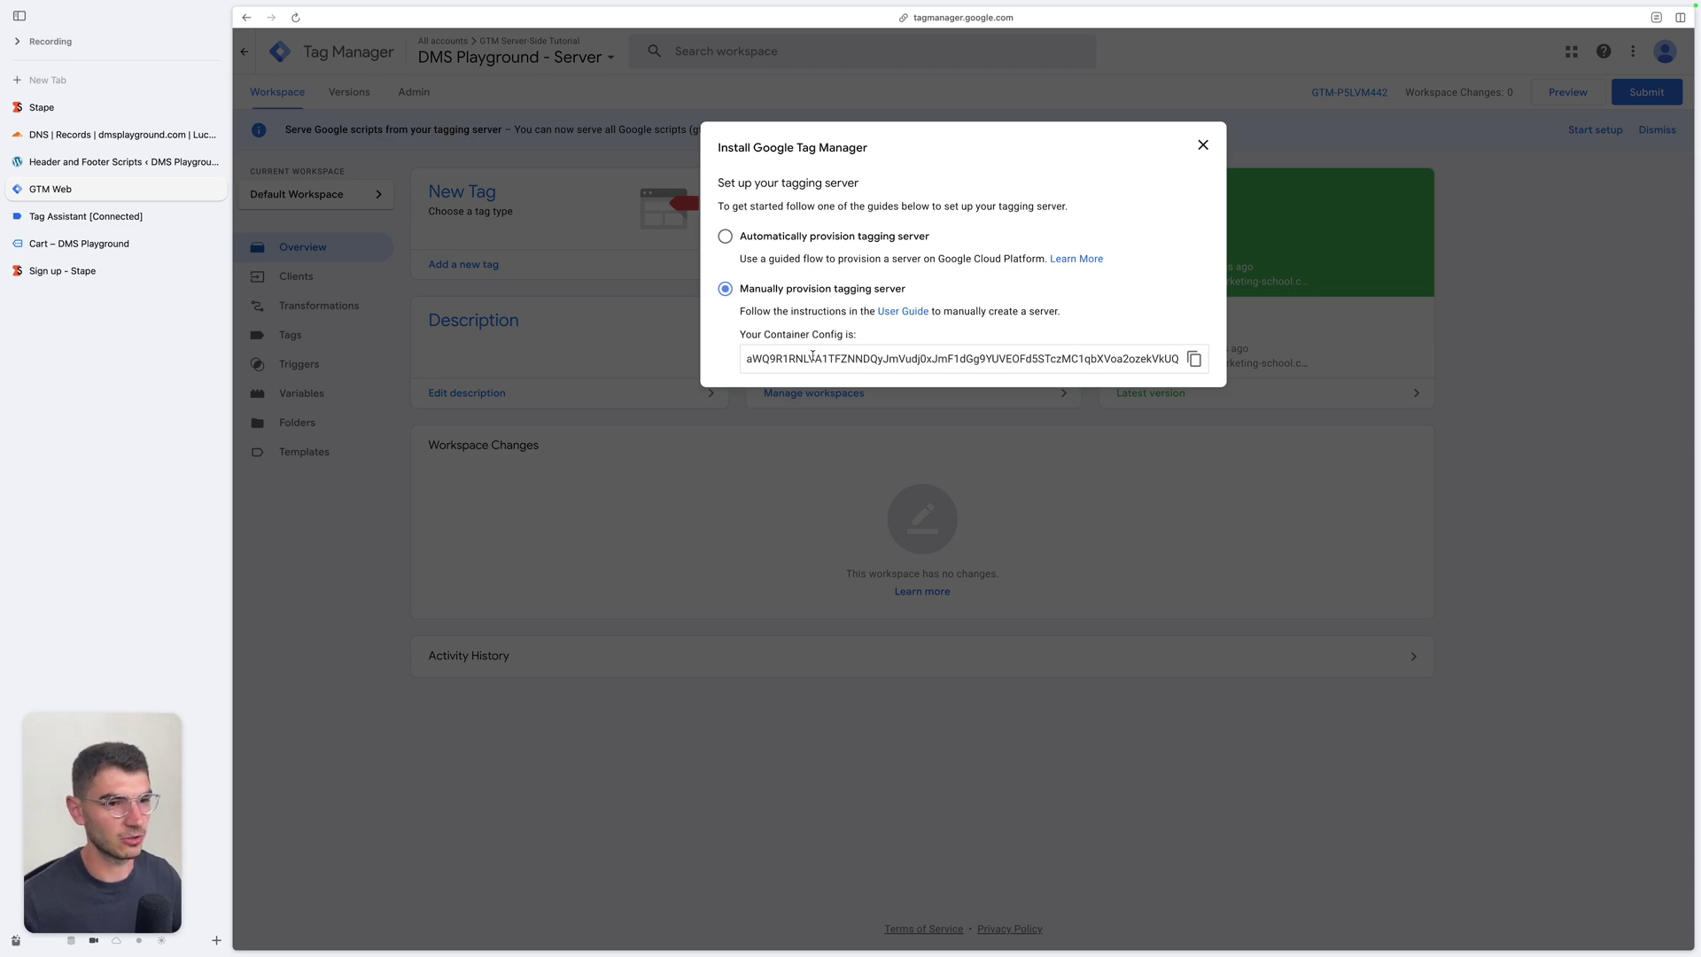
# Copy the server container's config string into Stape's container configuration, set the regional server location to EU Center (Germany), and create the container.
pyautogui.click(1193, 359)
pyautogui.hotkey('ctrl', 'Tab')
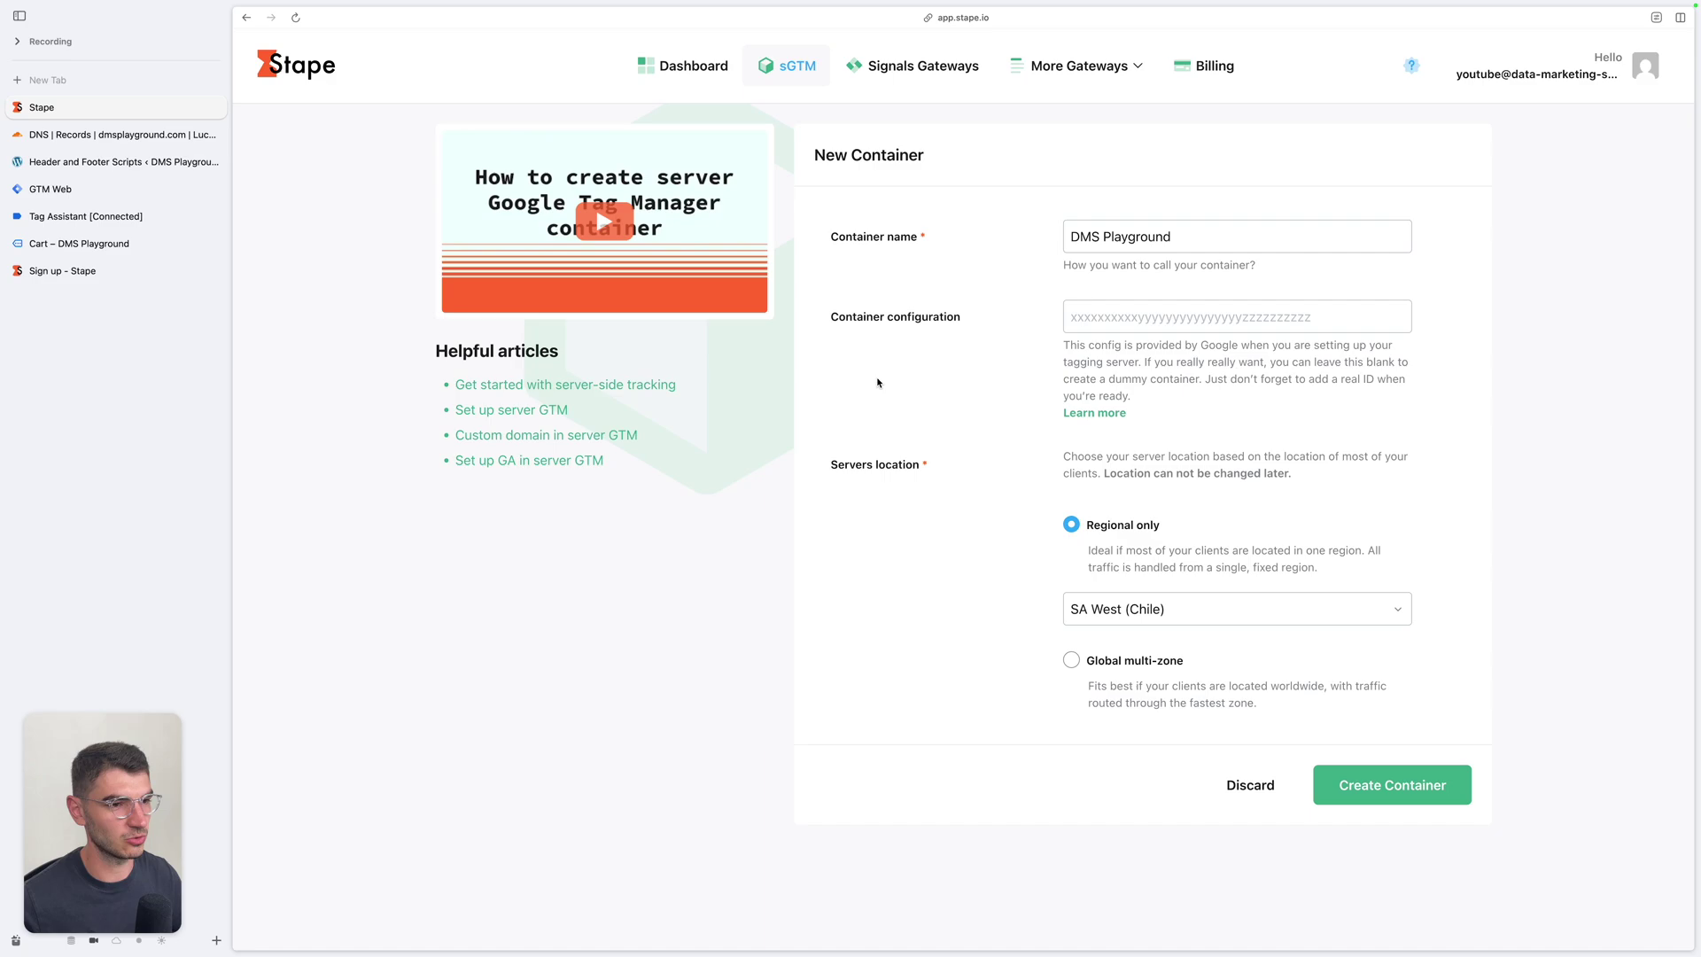
pyautogui.press('super+v')
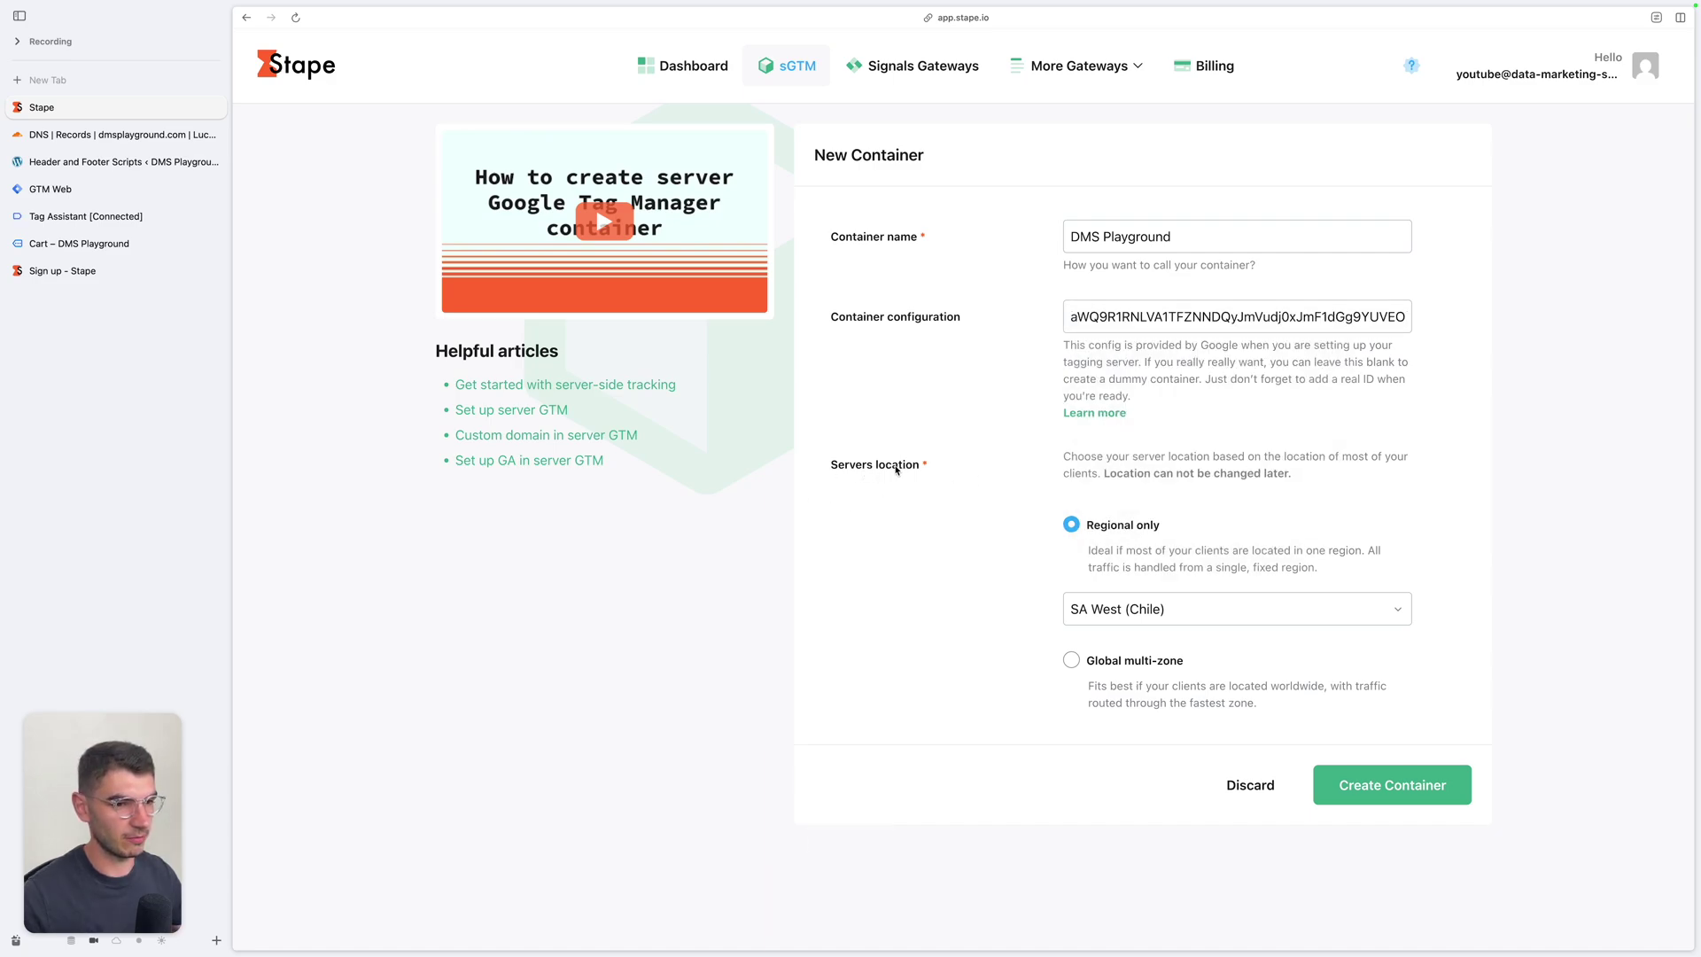
pyautogui.click(1237, 609)
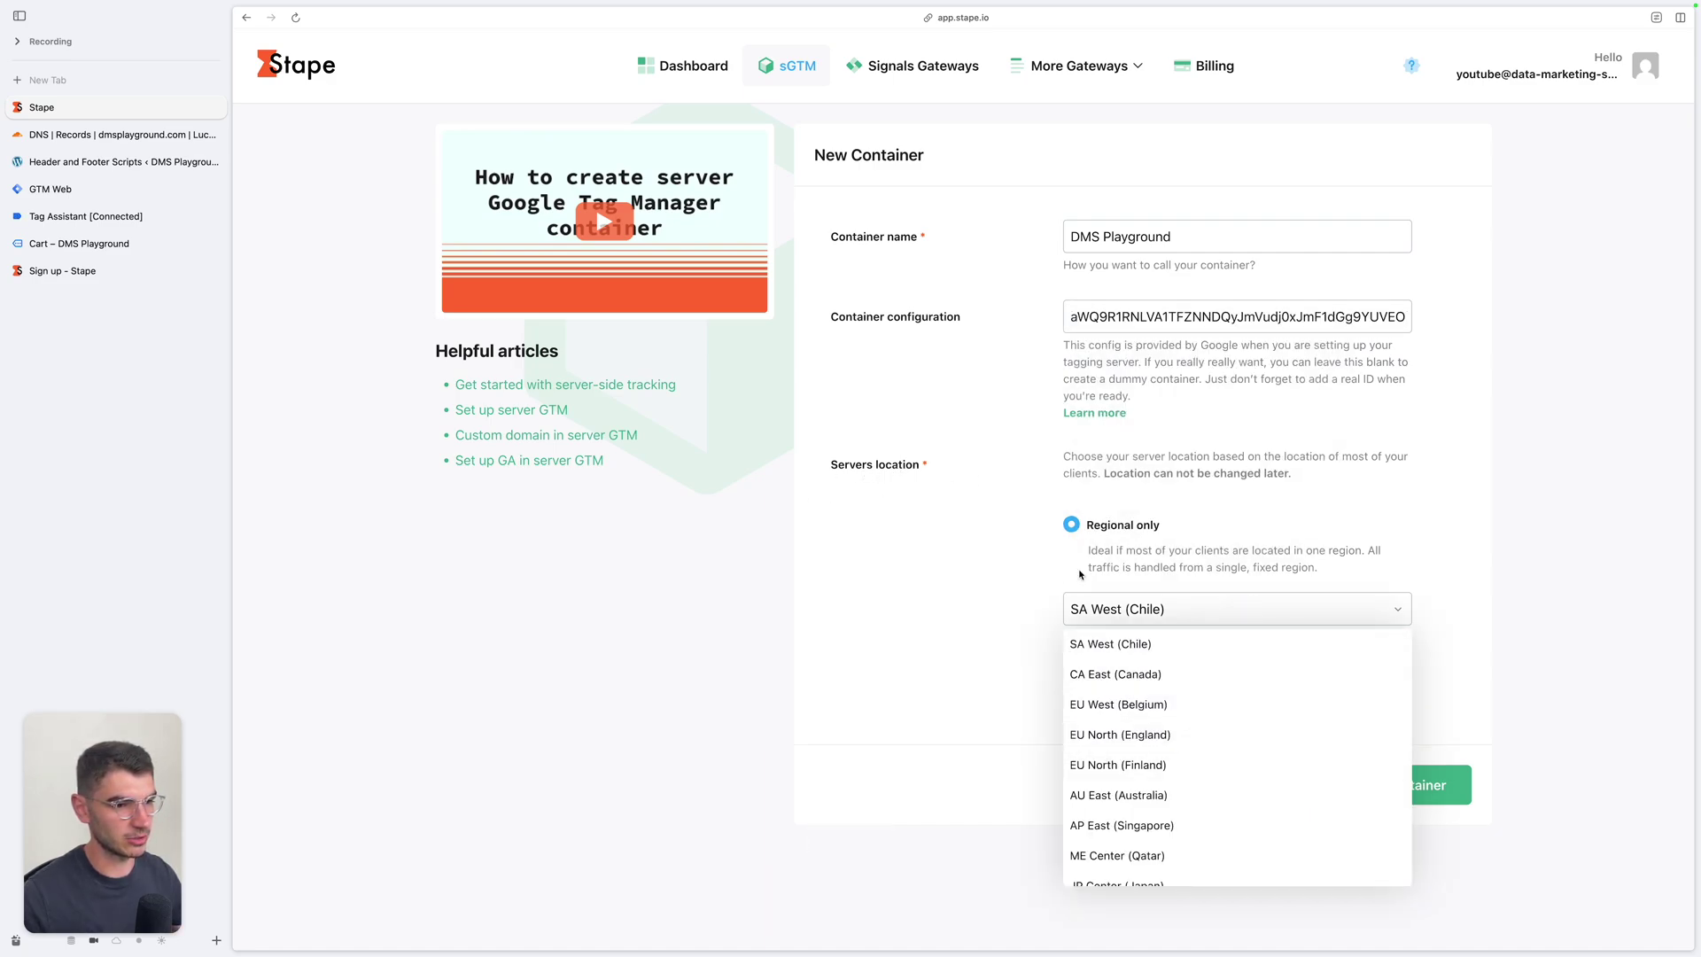
pyautogui.scroll(-3, 1200, 695)
pyautogui.scroll(-5, 1200, 706)
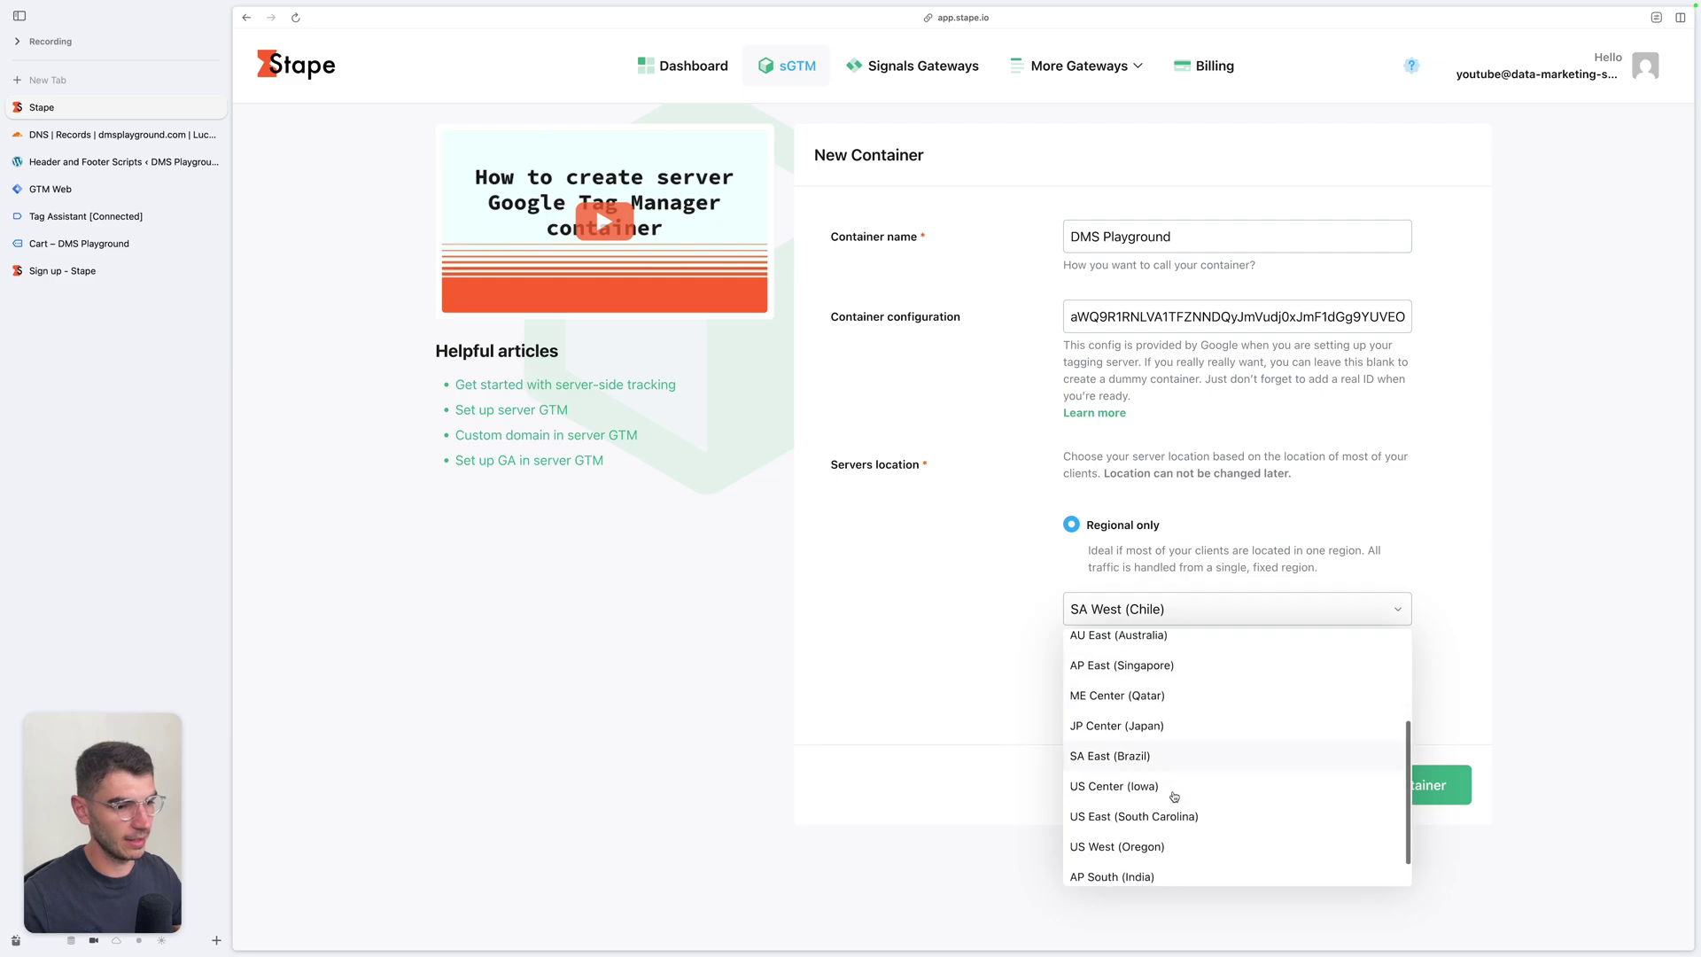
pyautogui.click(1153, 877)
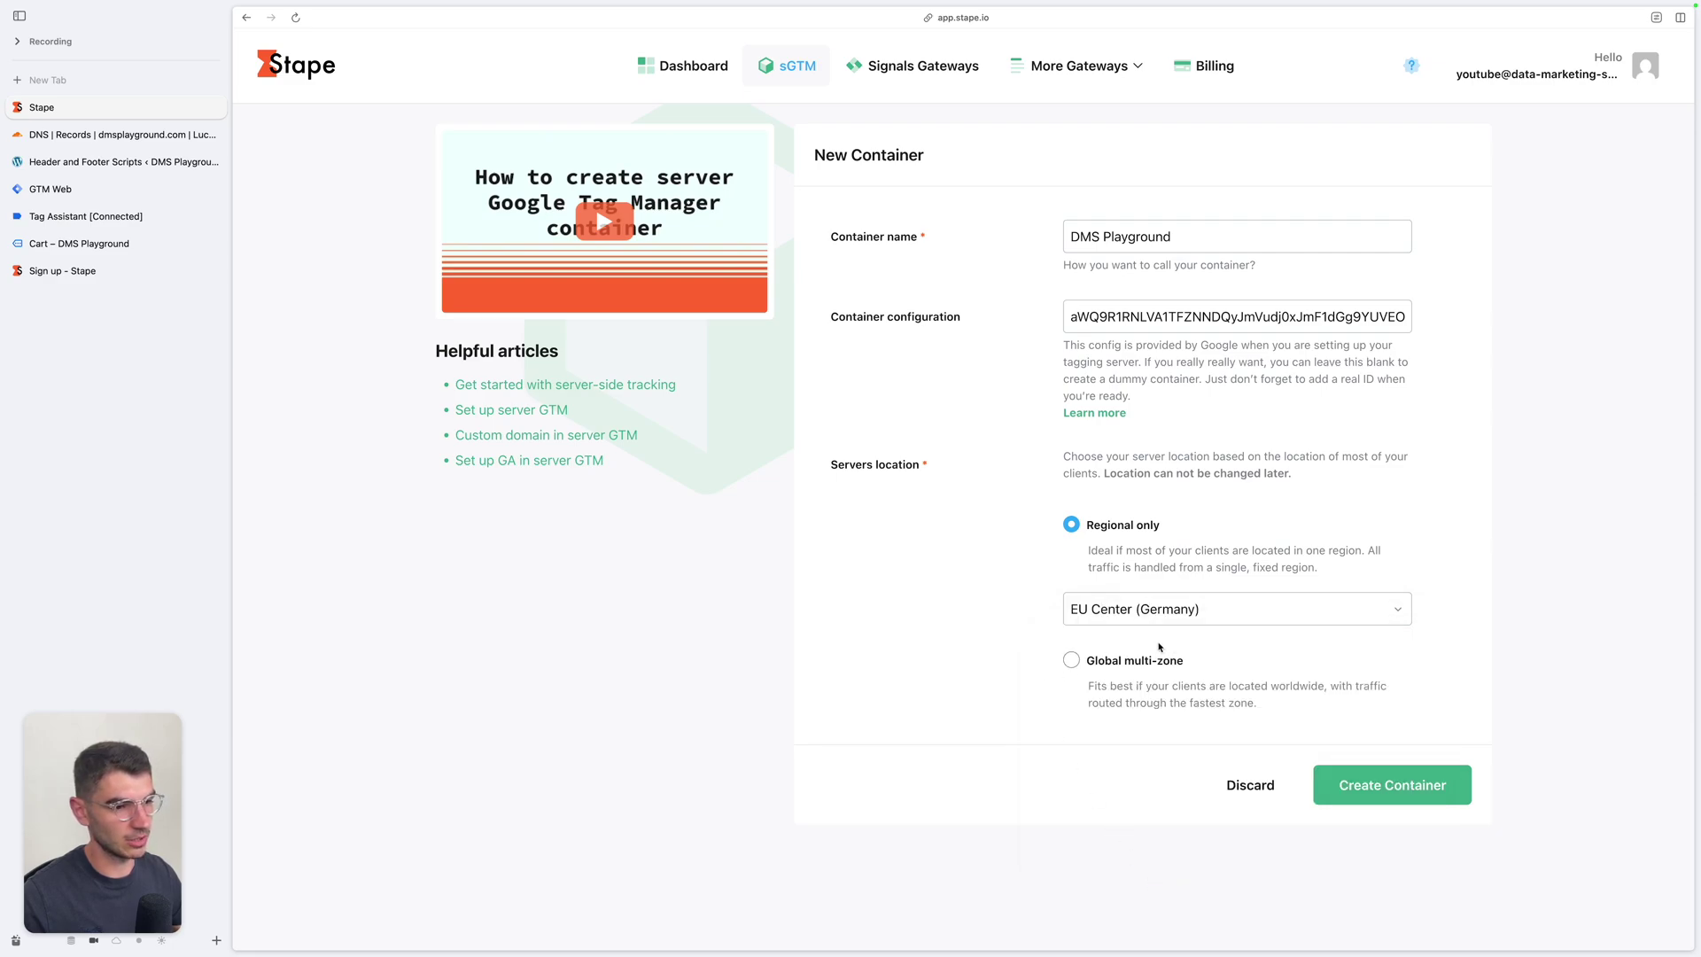
pyautogui.click(1408, 800)
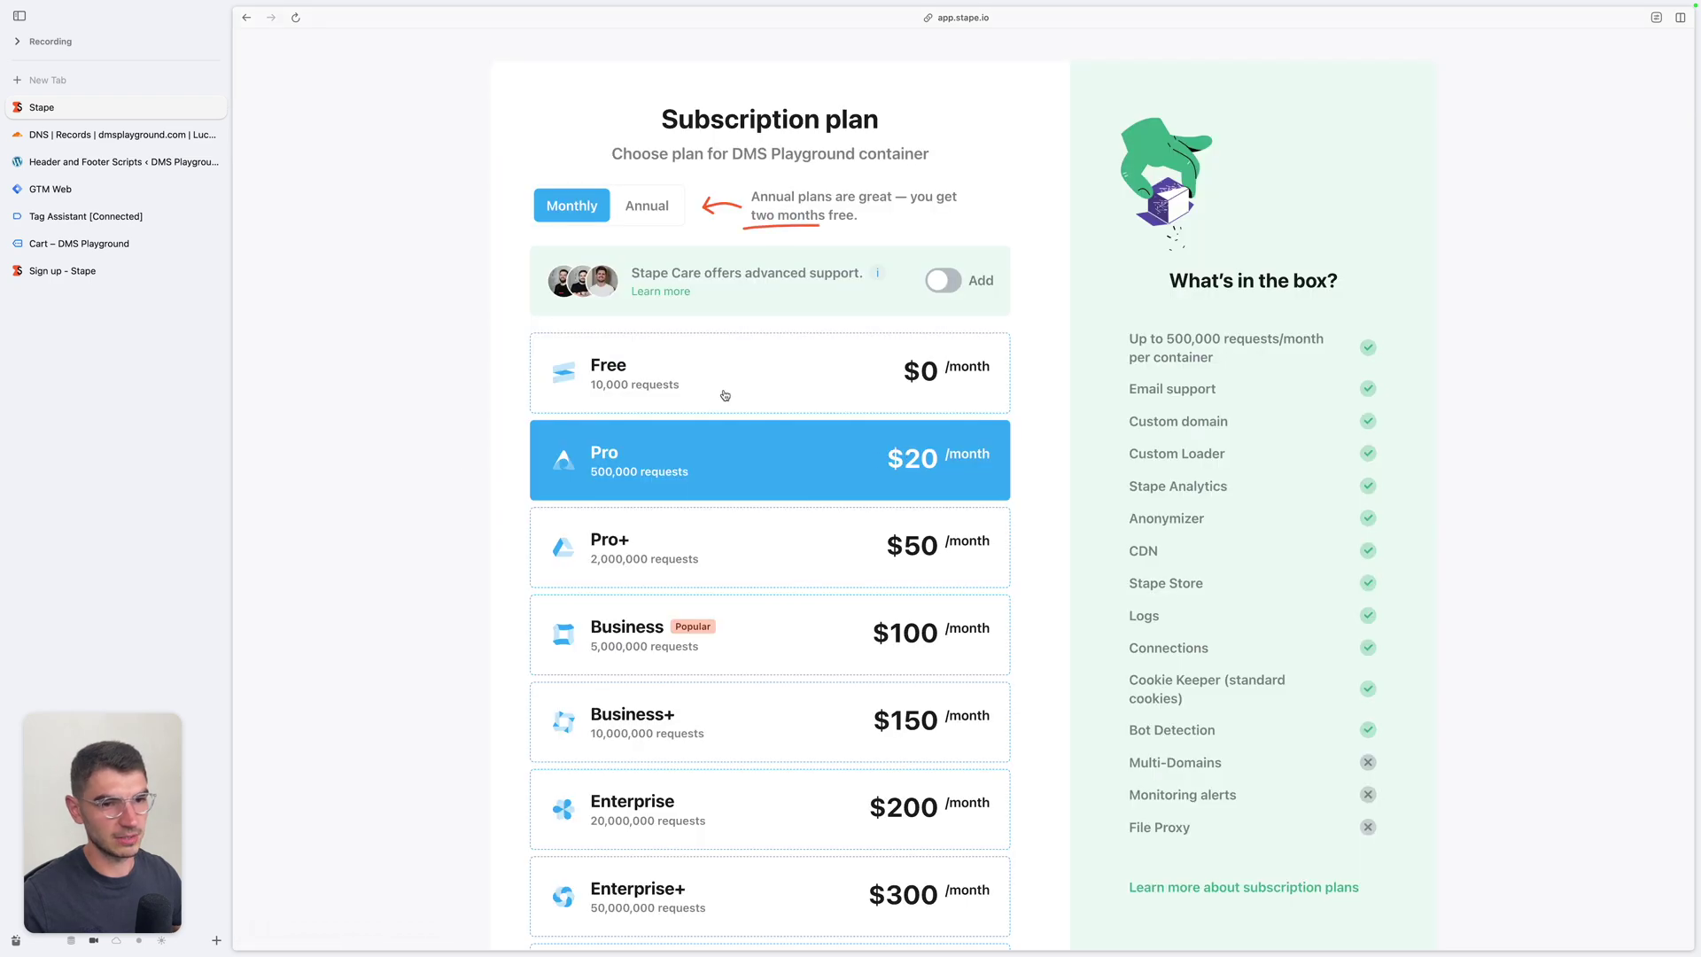
pyautogui.click(802, 378)
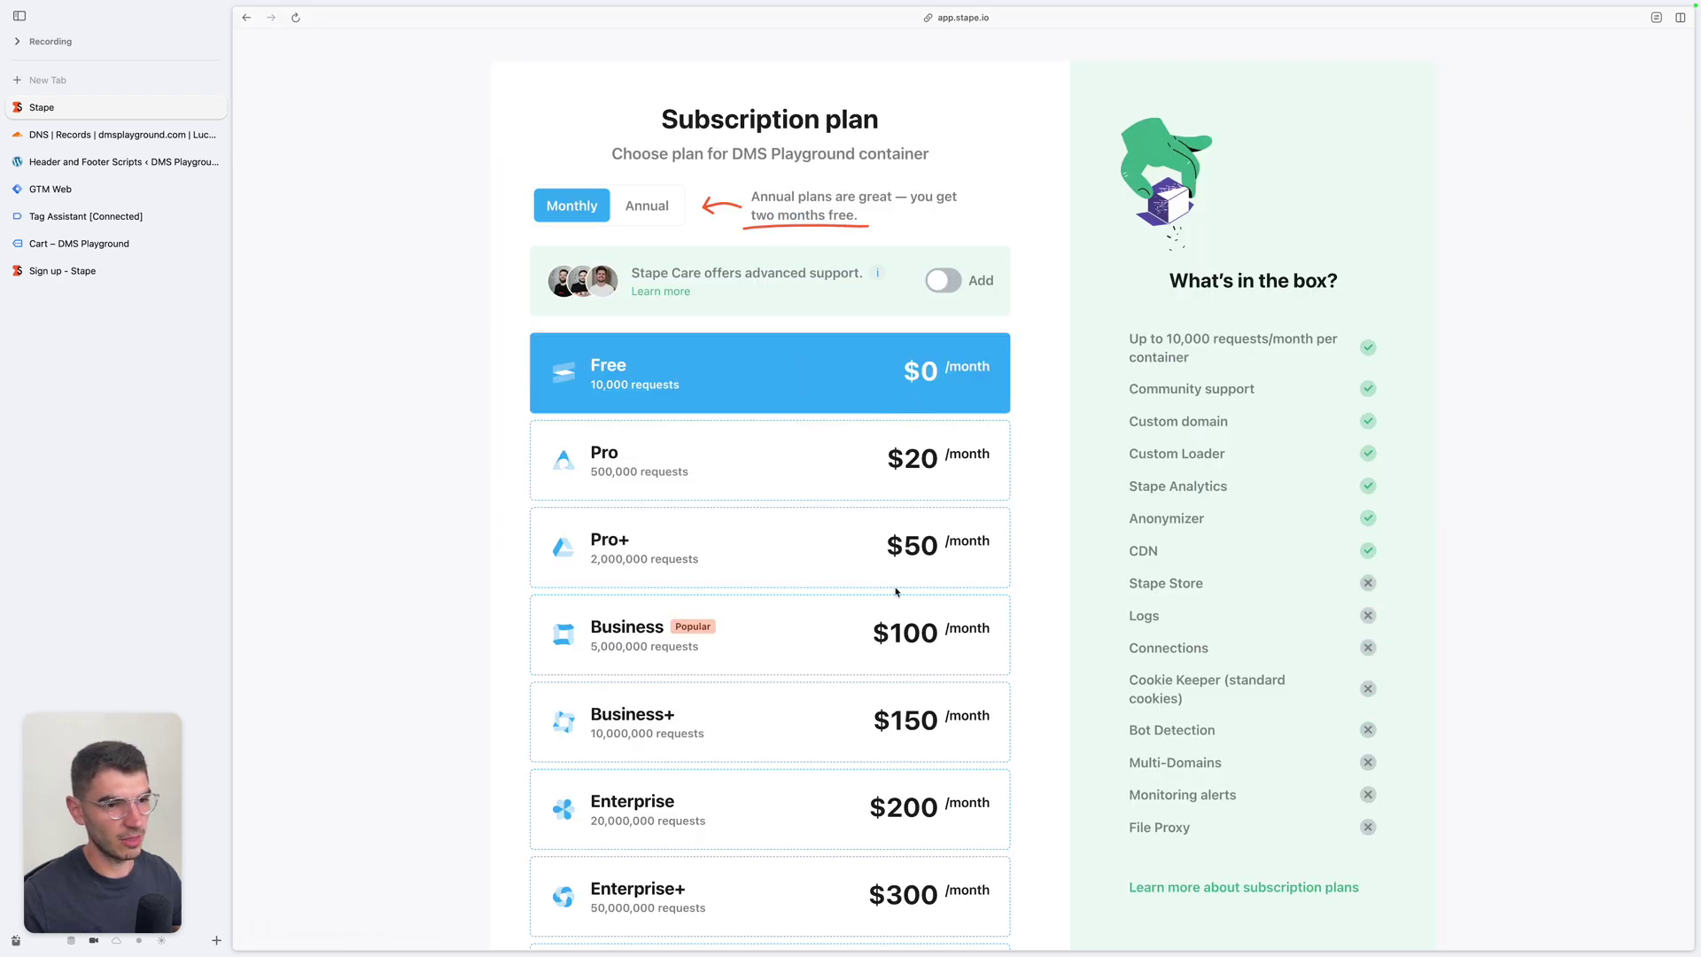
pyautogui.scroll(-1, 975, 507)
pyautogui.scroll(-5, 972, 434)
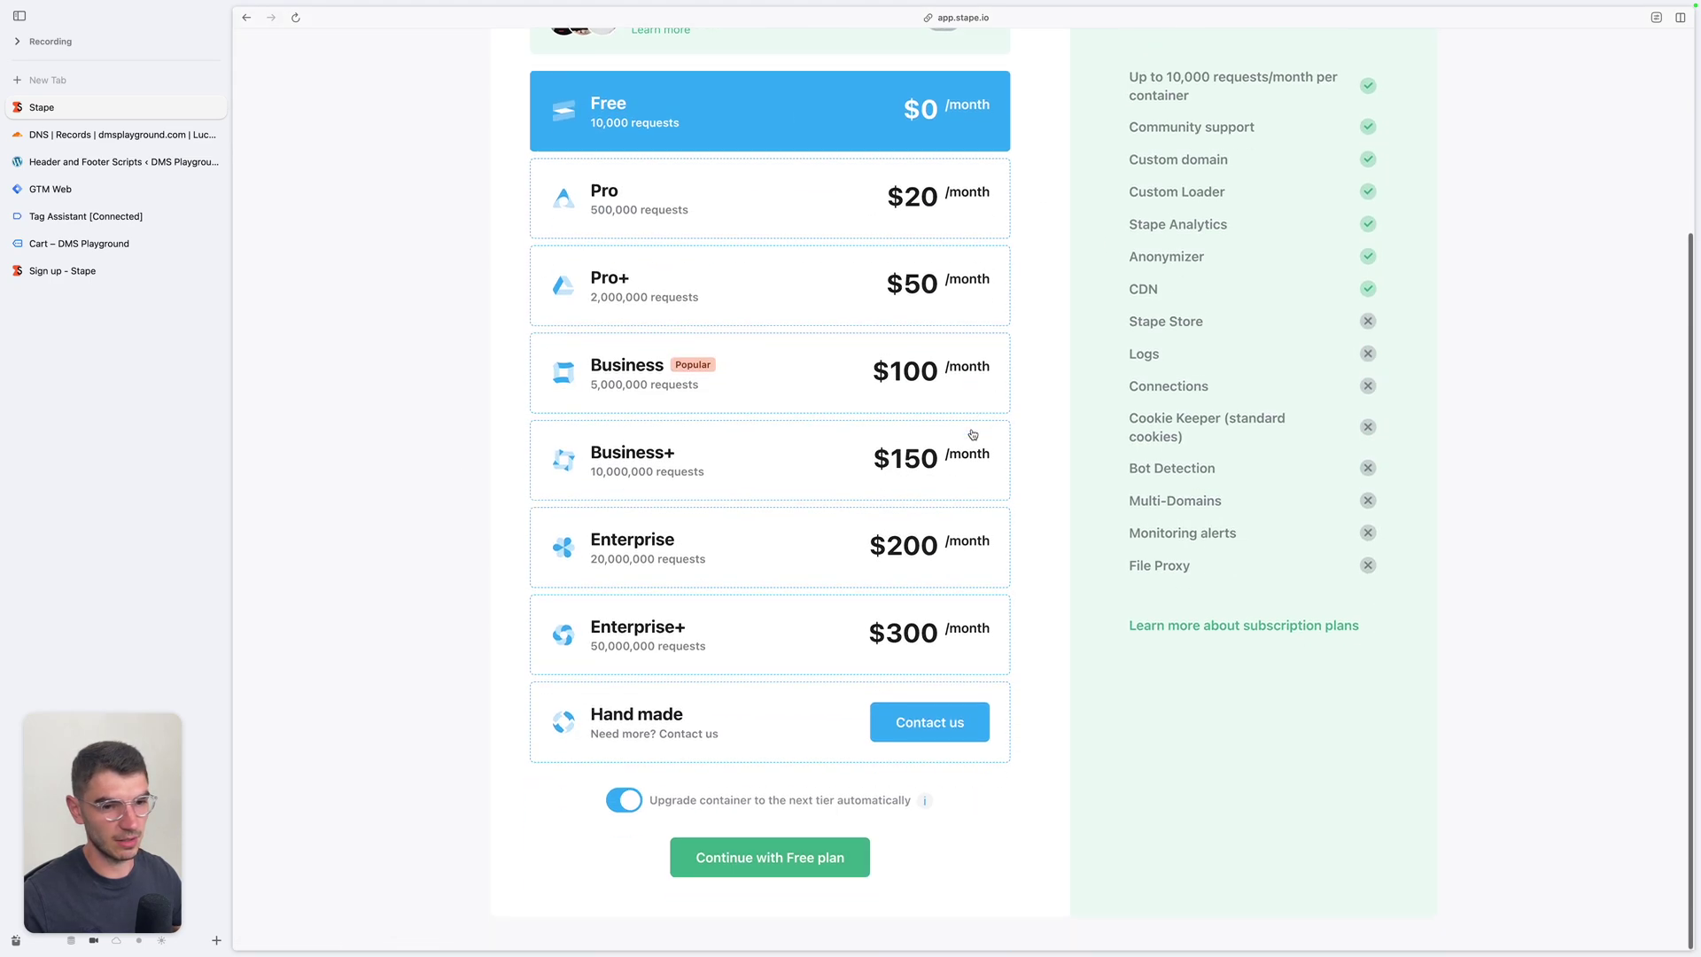
pyautogui.click(699, 855)
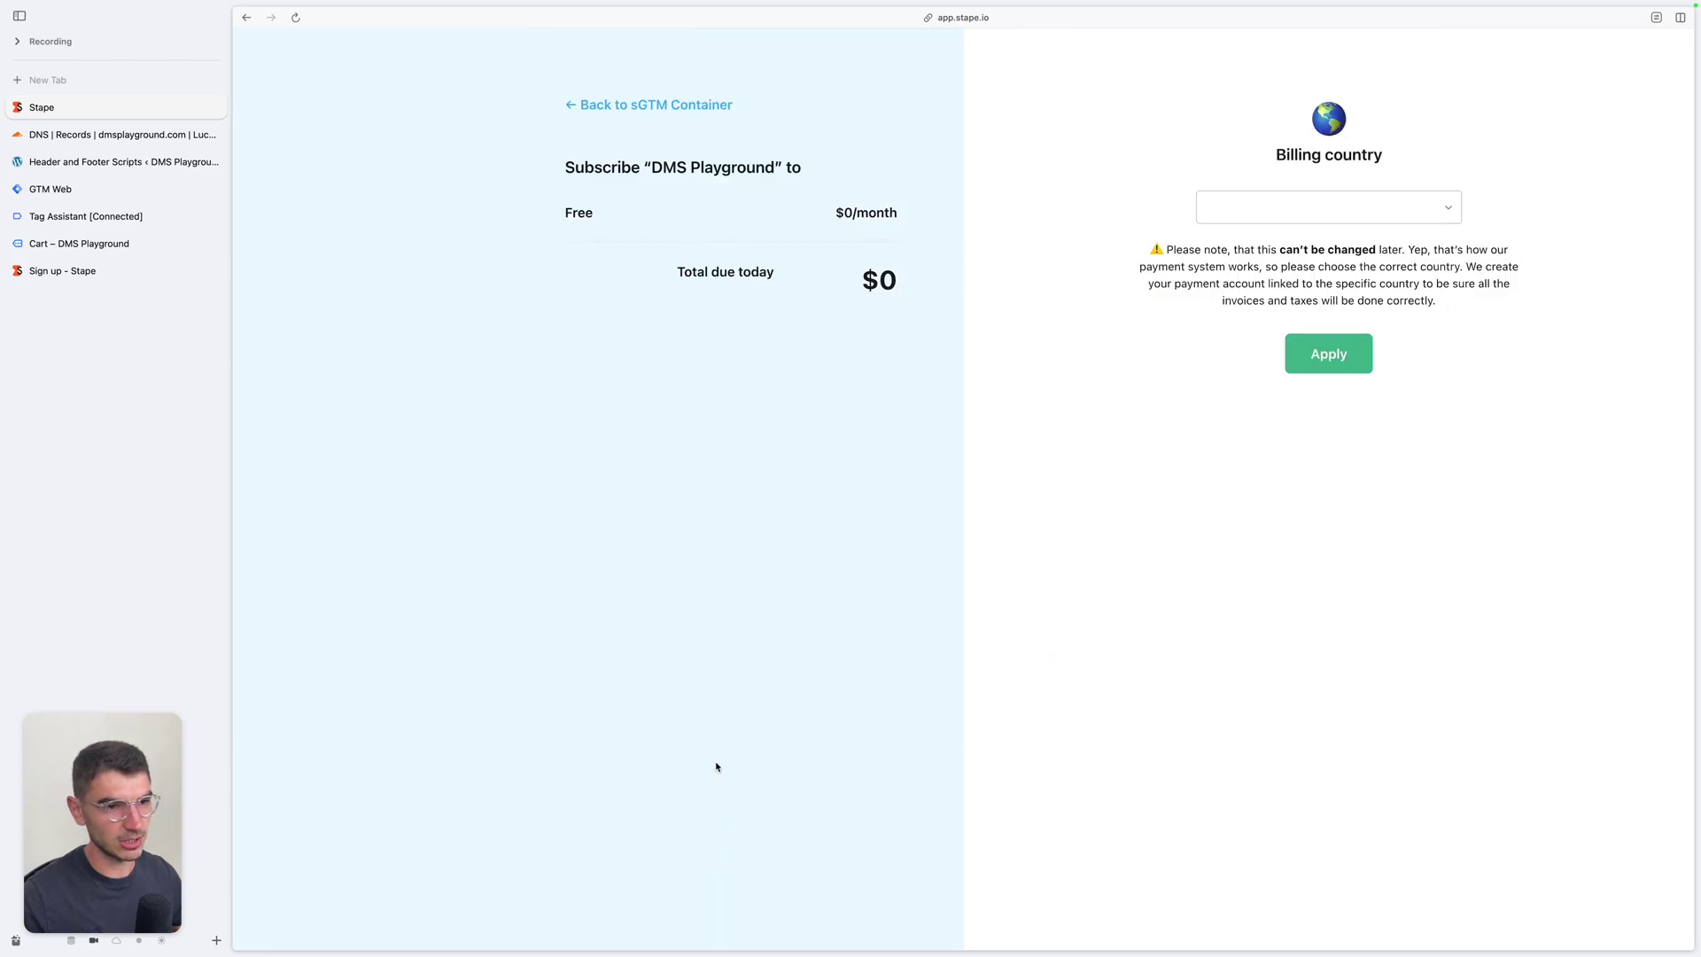
pyautogui.click(1354, 199)
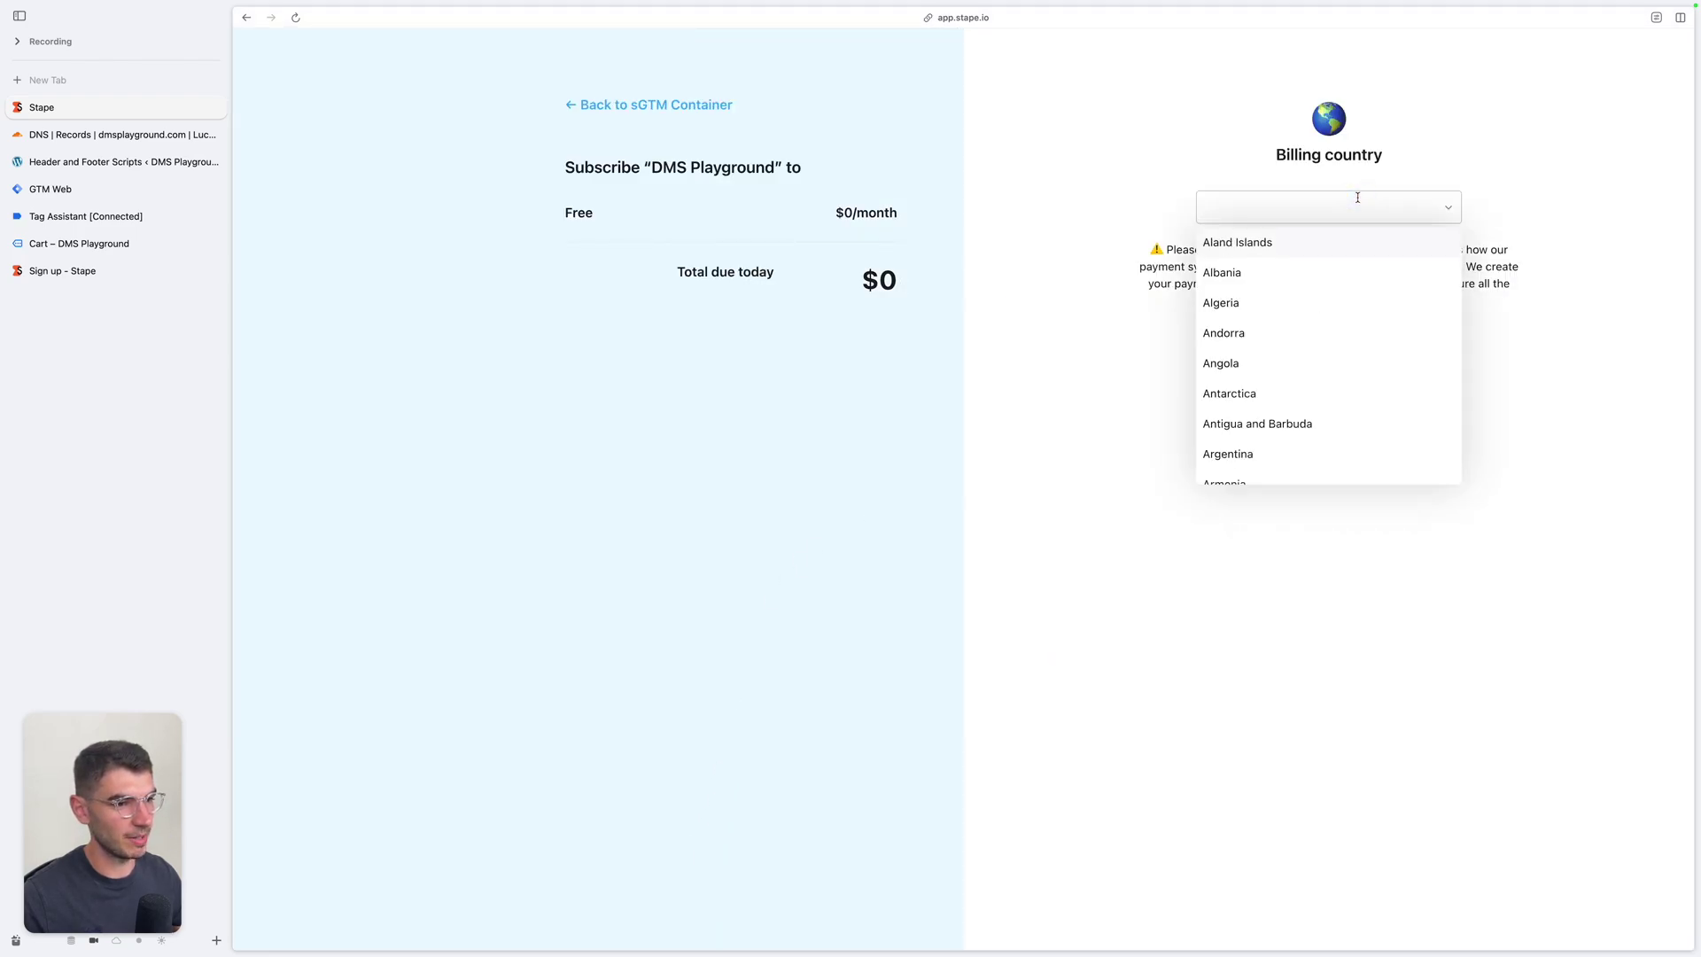
pyautogui.write('fr')
pyautogui.click(1268, 279)
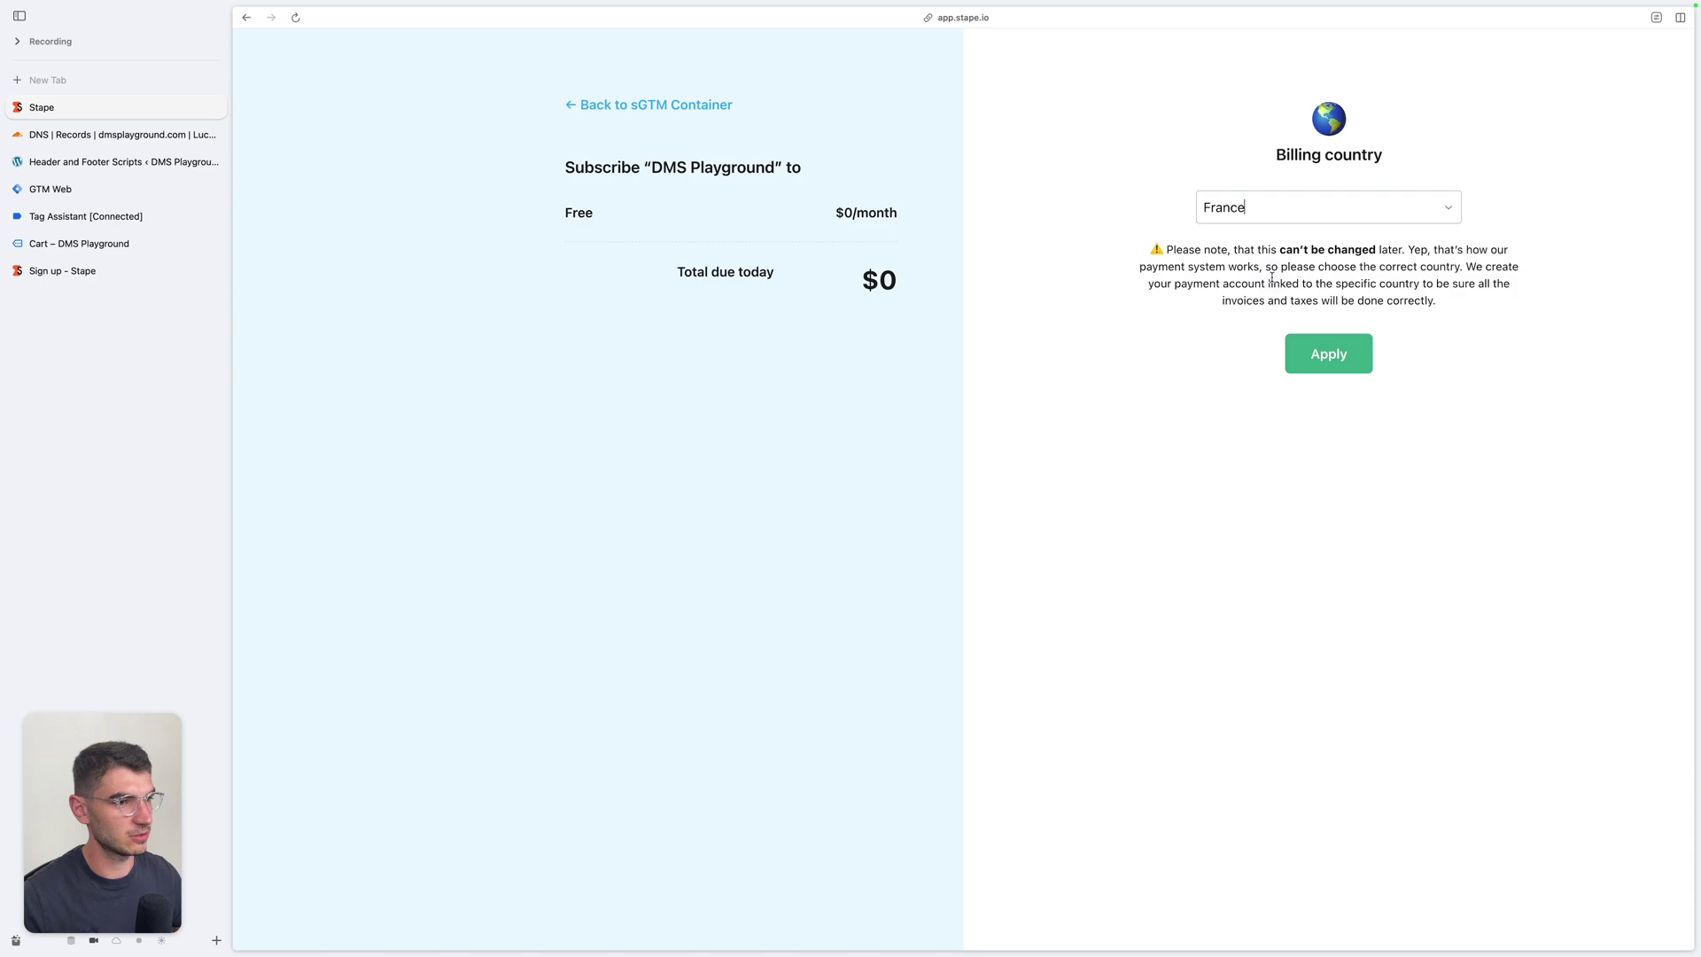
pyautogui.click(1329, 363)
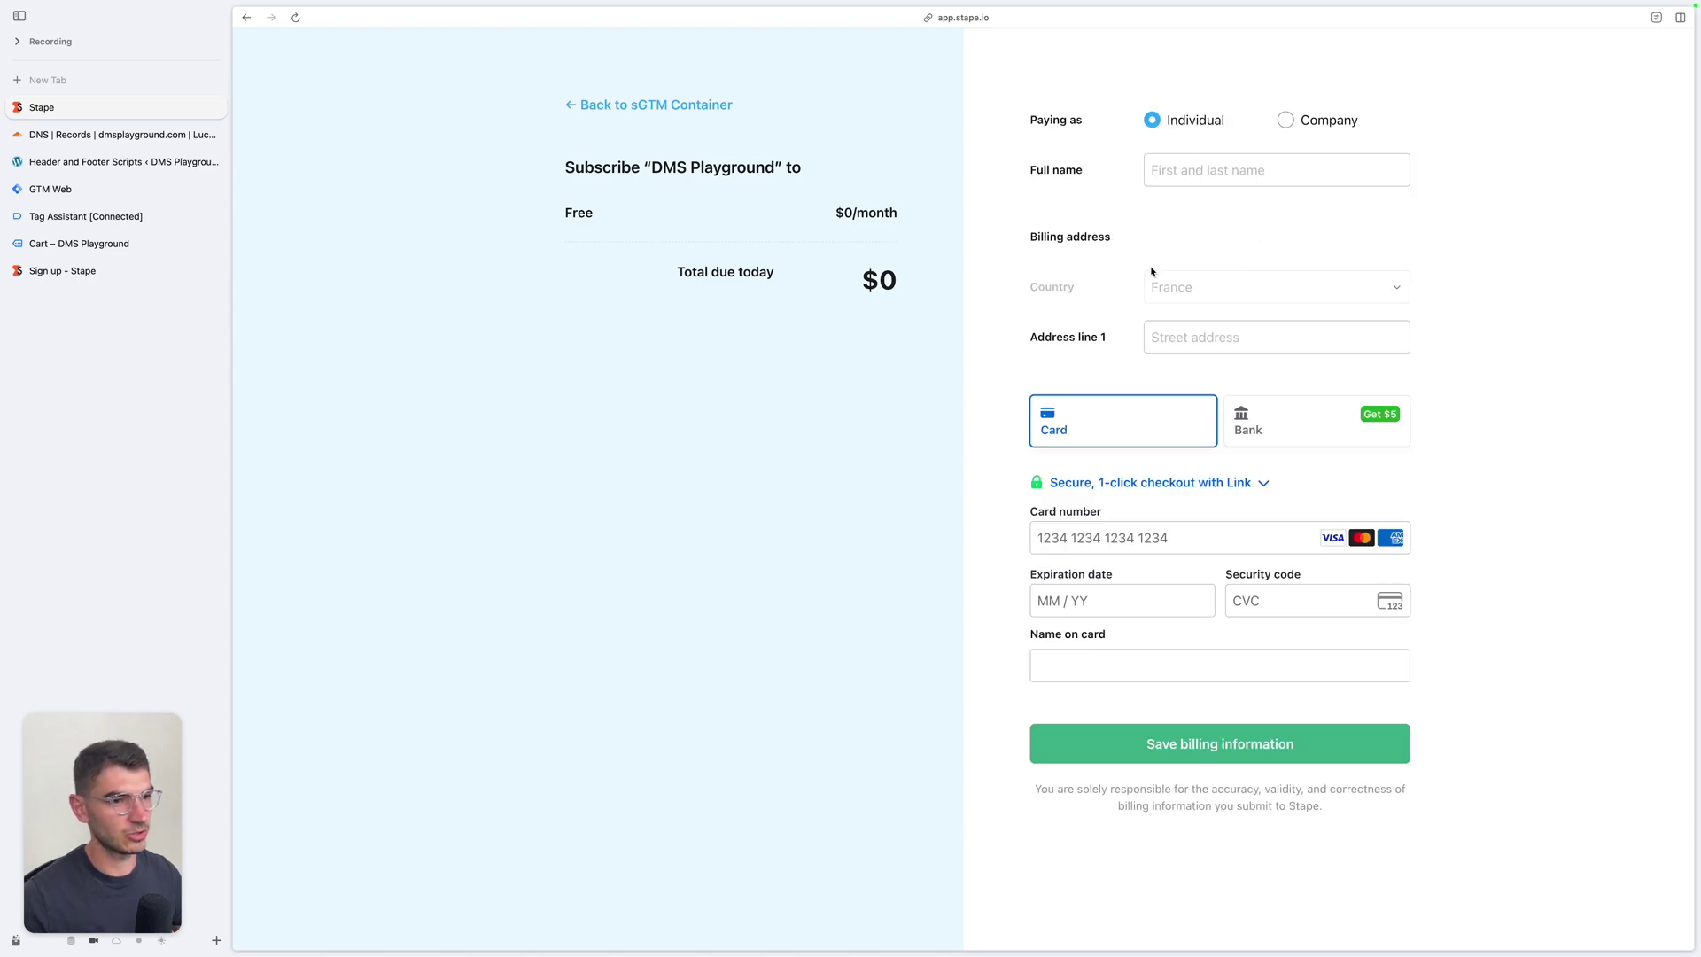
pyautogui.click(588, 105)
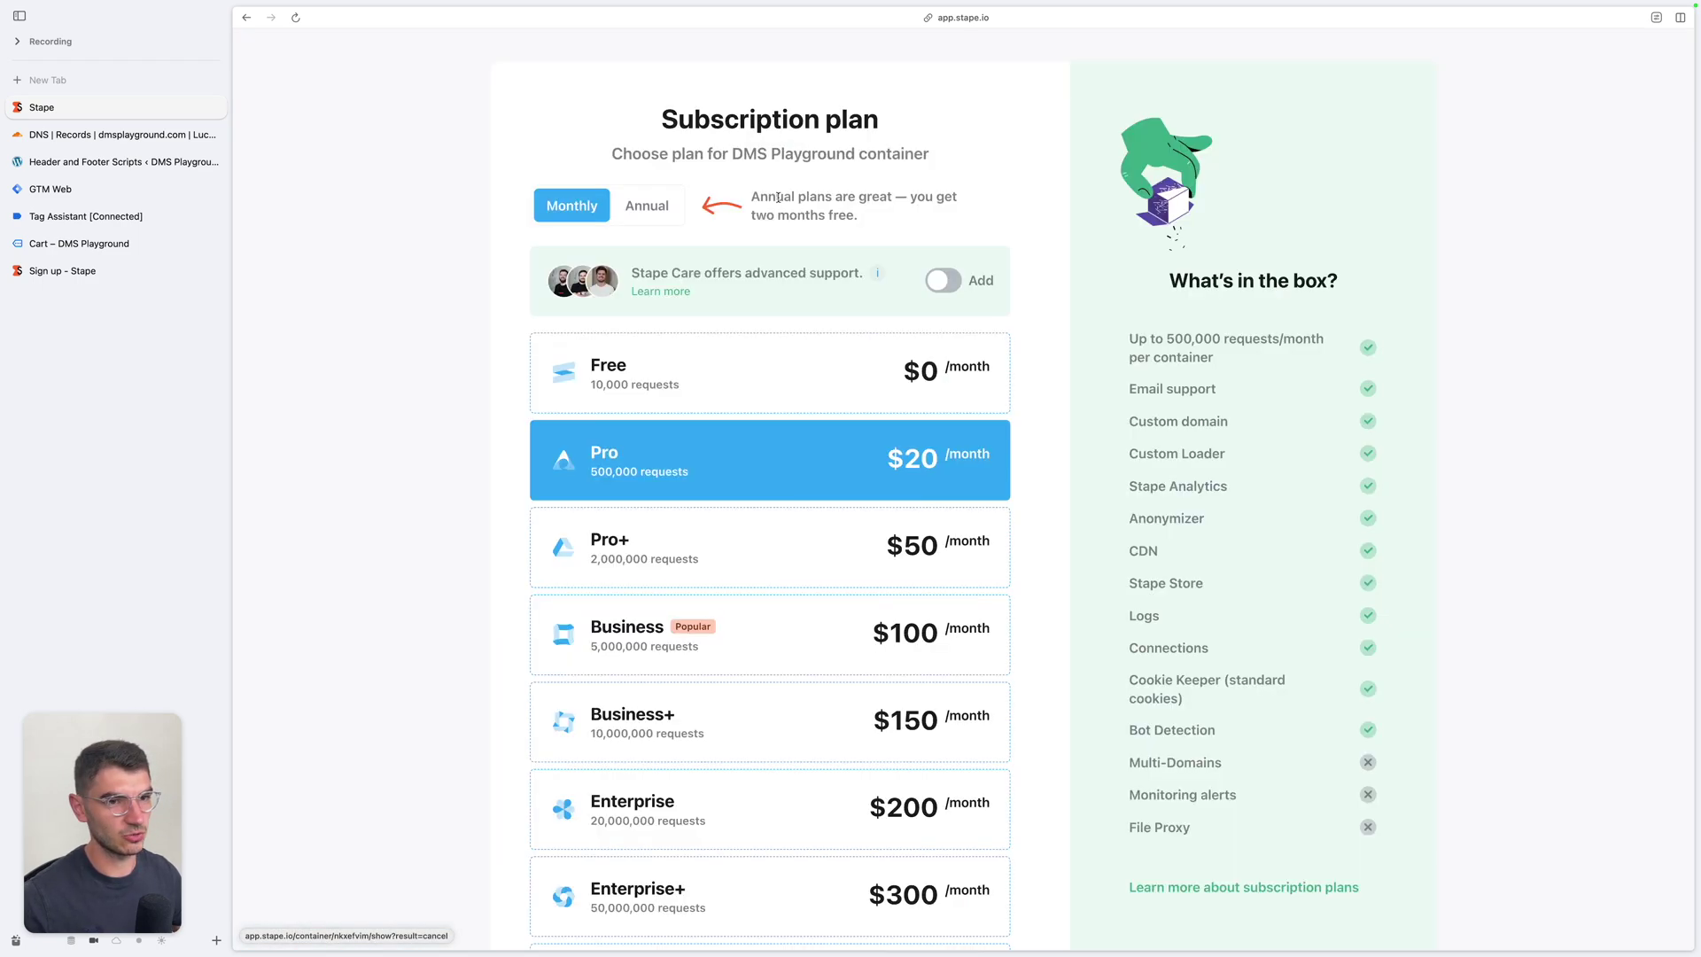
# Subscribe the DMS Playground container to the Free plan with automatic upgrading to the next tier turned off.
pyautogui.click(707, 407)
pyautogui.scroll(-5, 797, 509)
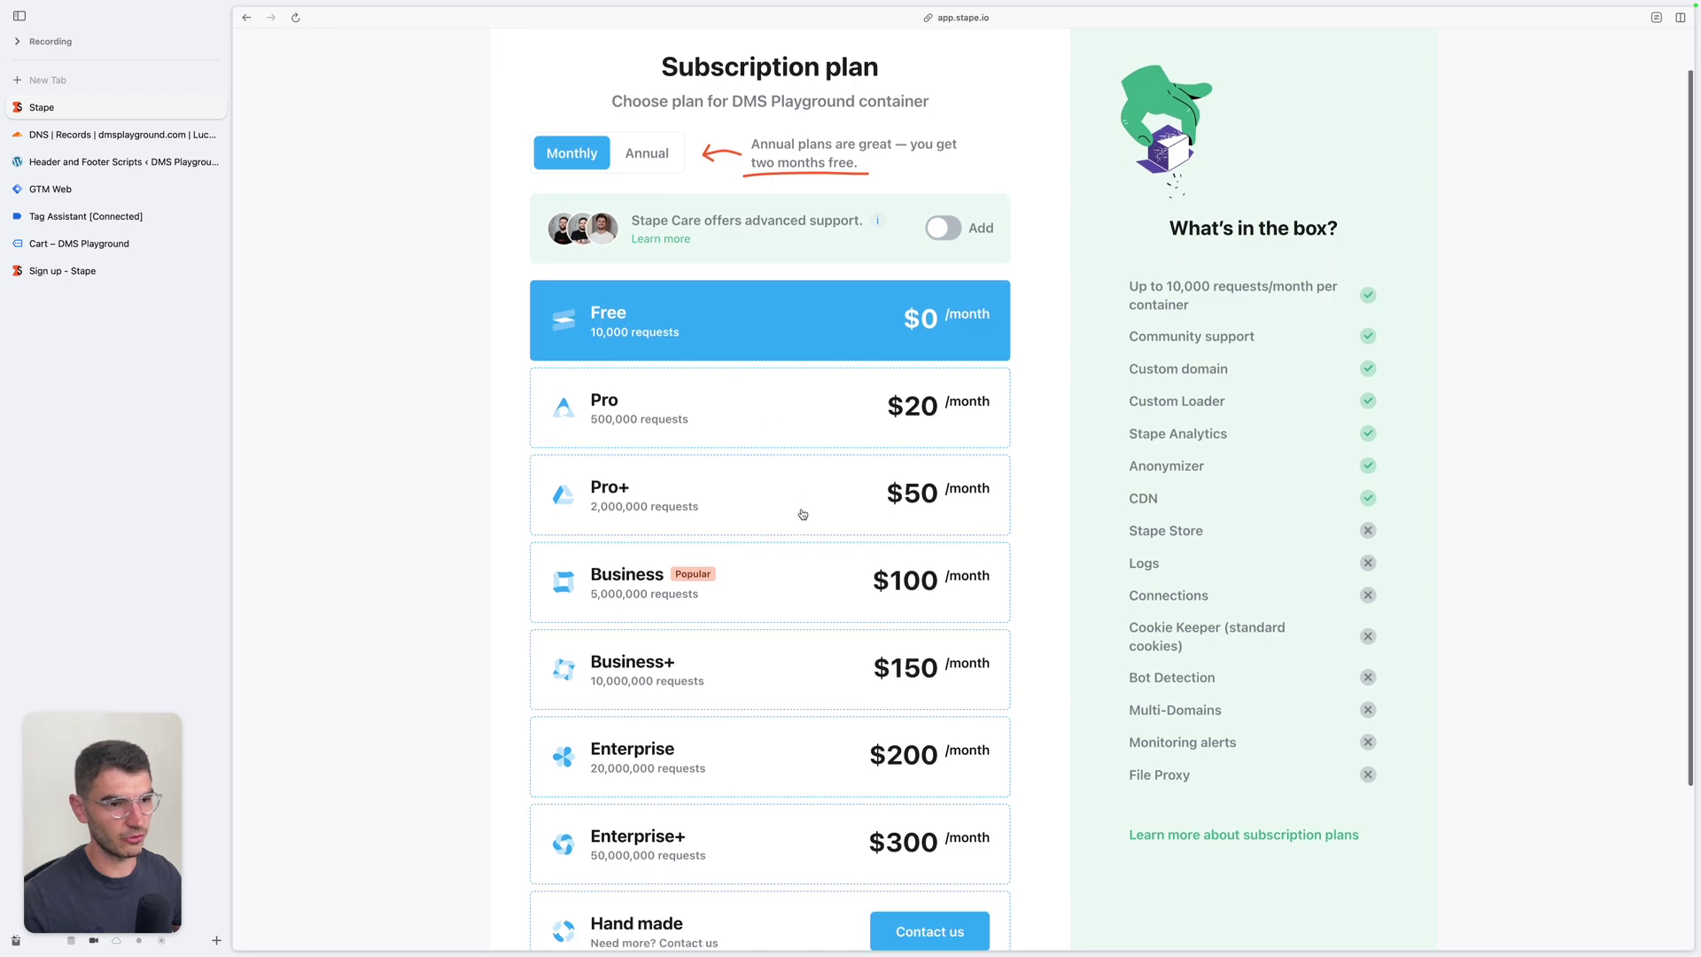
pyautogui.click(630, 801)
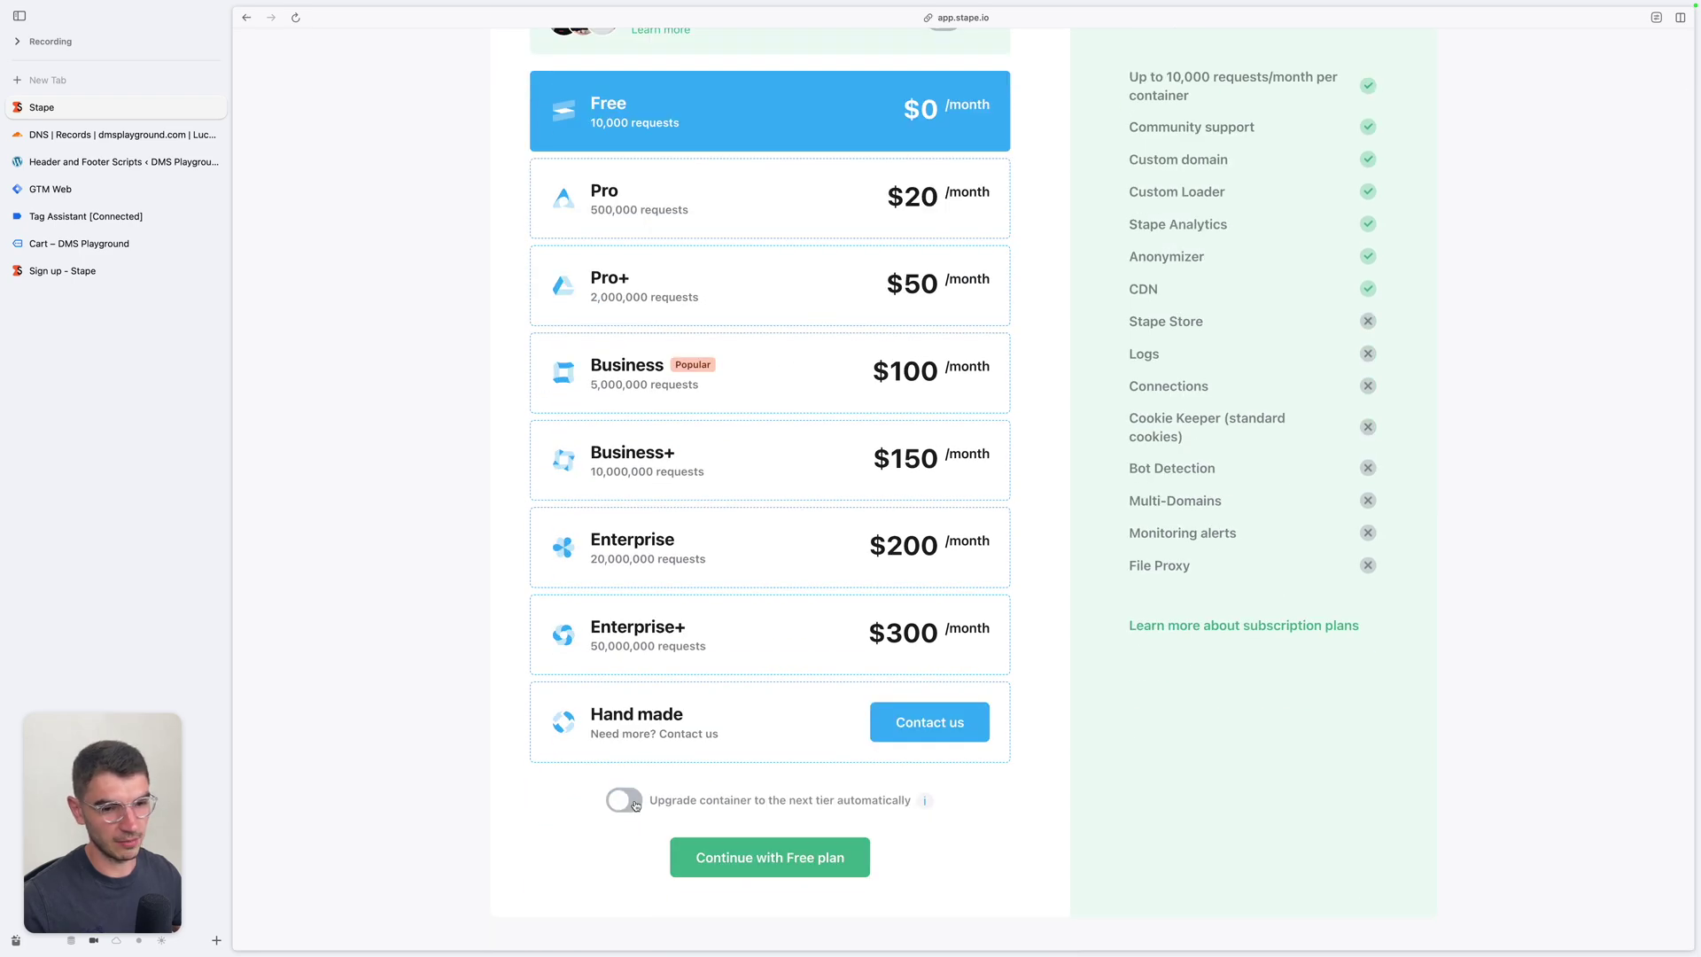
pyautogui.click(732, 852)
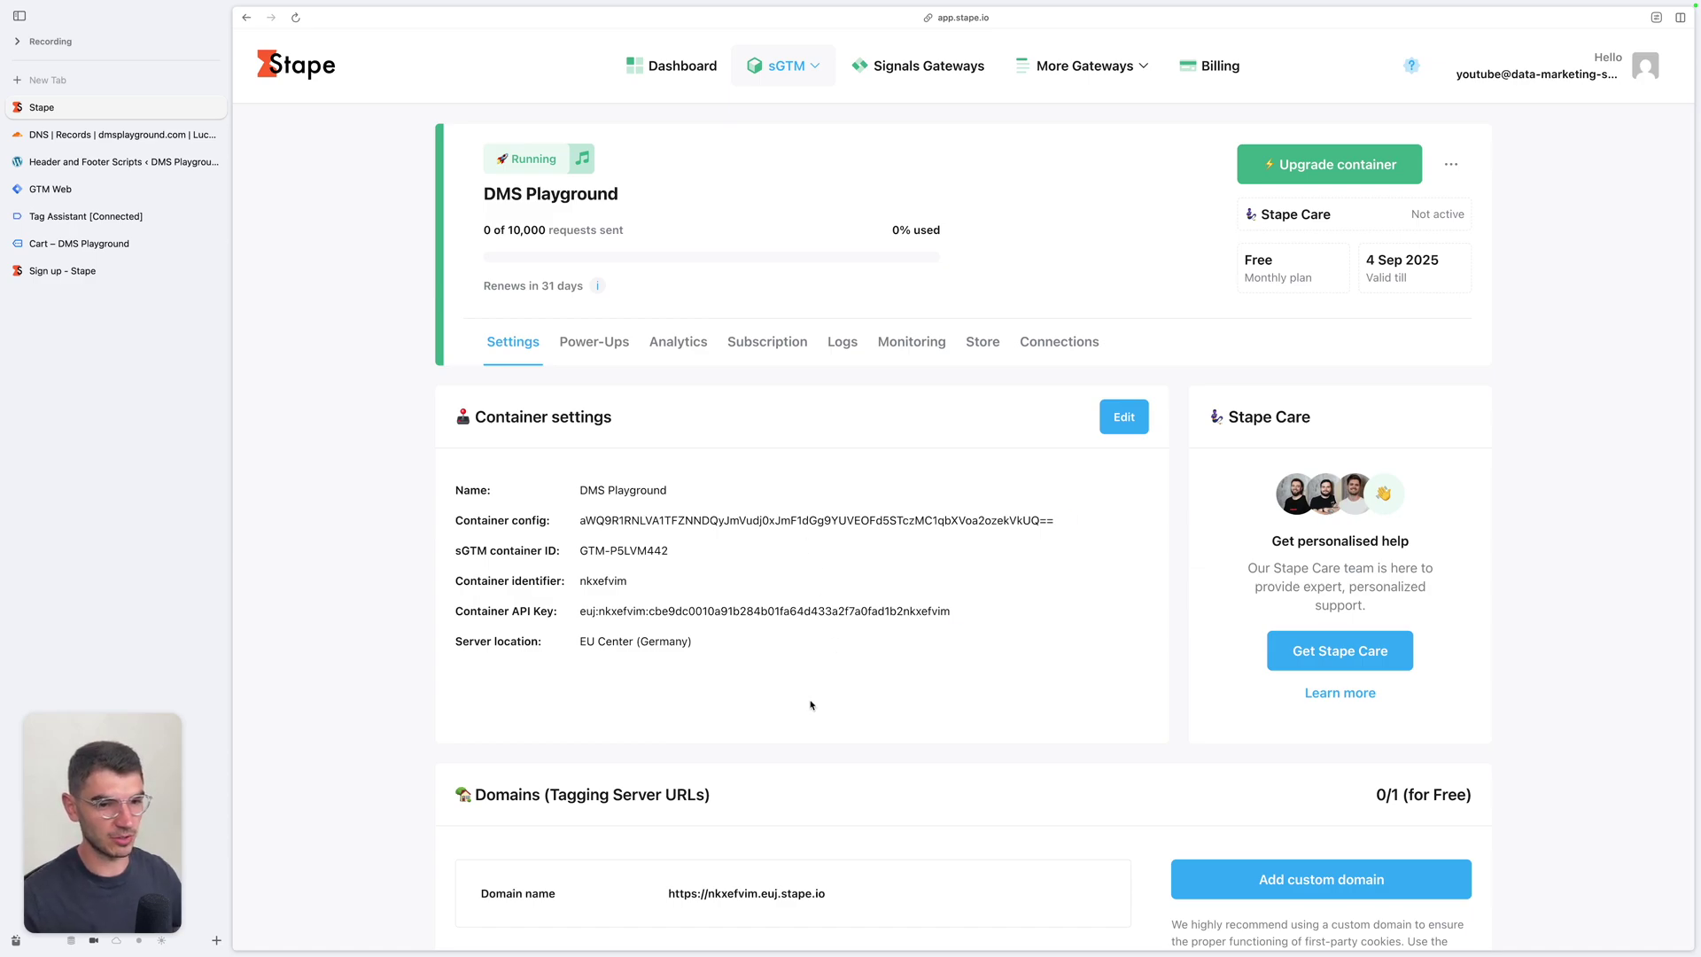
# Close the tagging server installation dialog in Tag Manager, open the server workspace in a separate browser tab, and rename that tab GTM Server.
pyautogui.moveTo(639, 523)
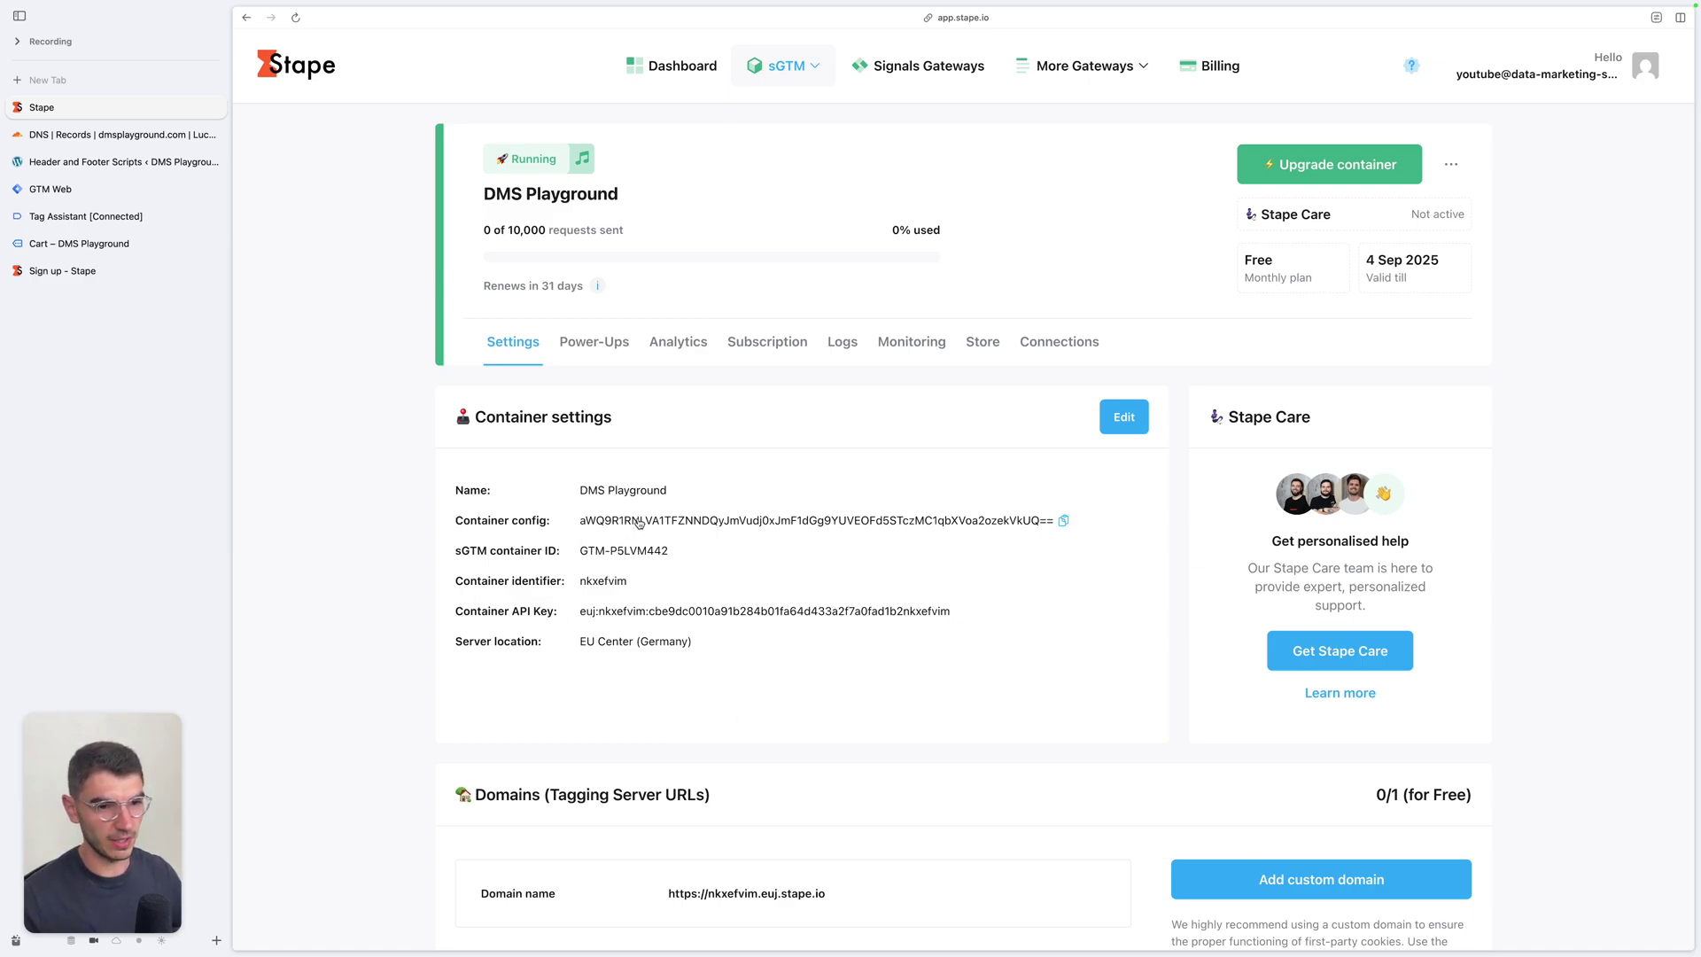
pyautogui.moveTo(651, 559)
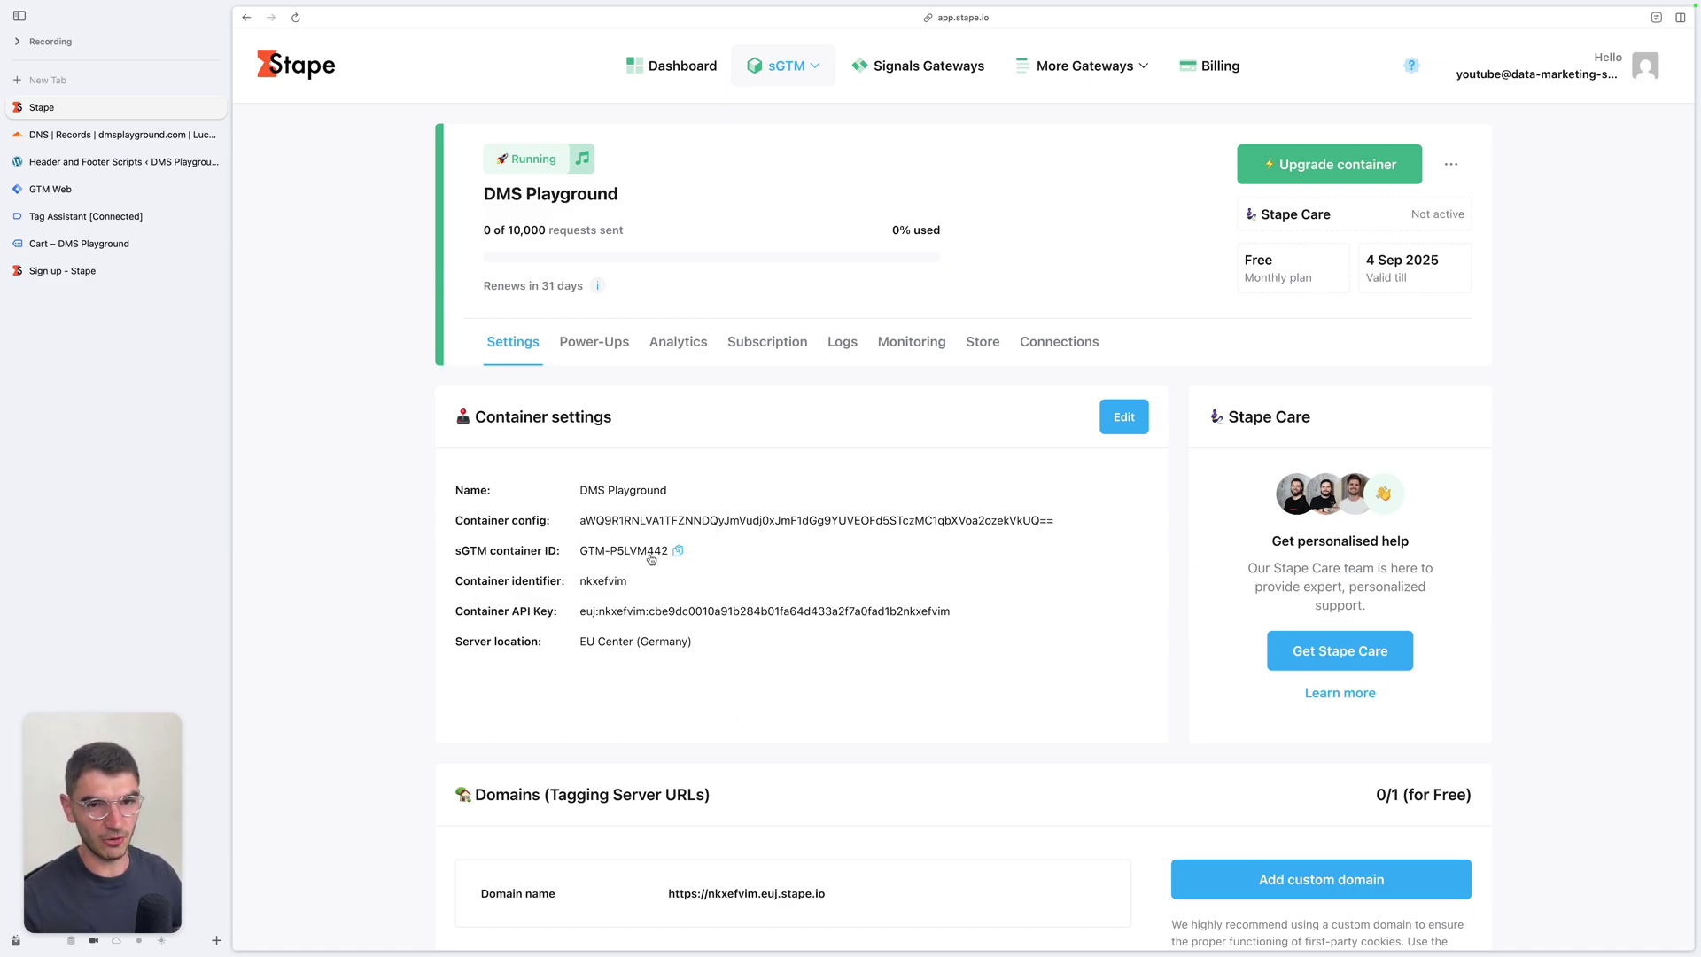
pyautogui.click(51, 188)
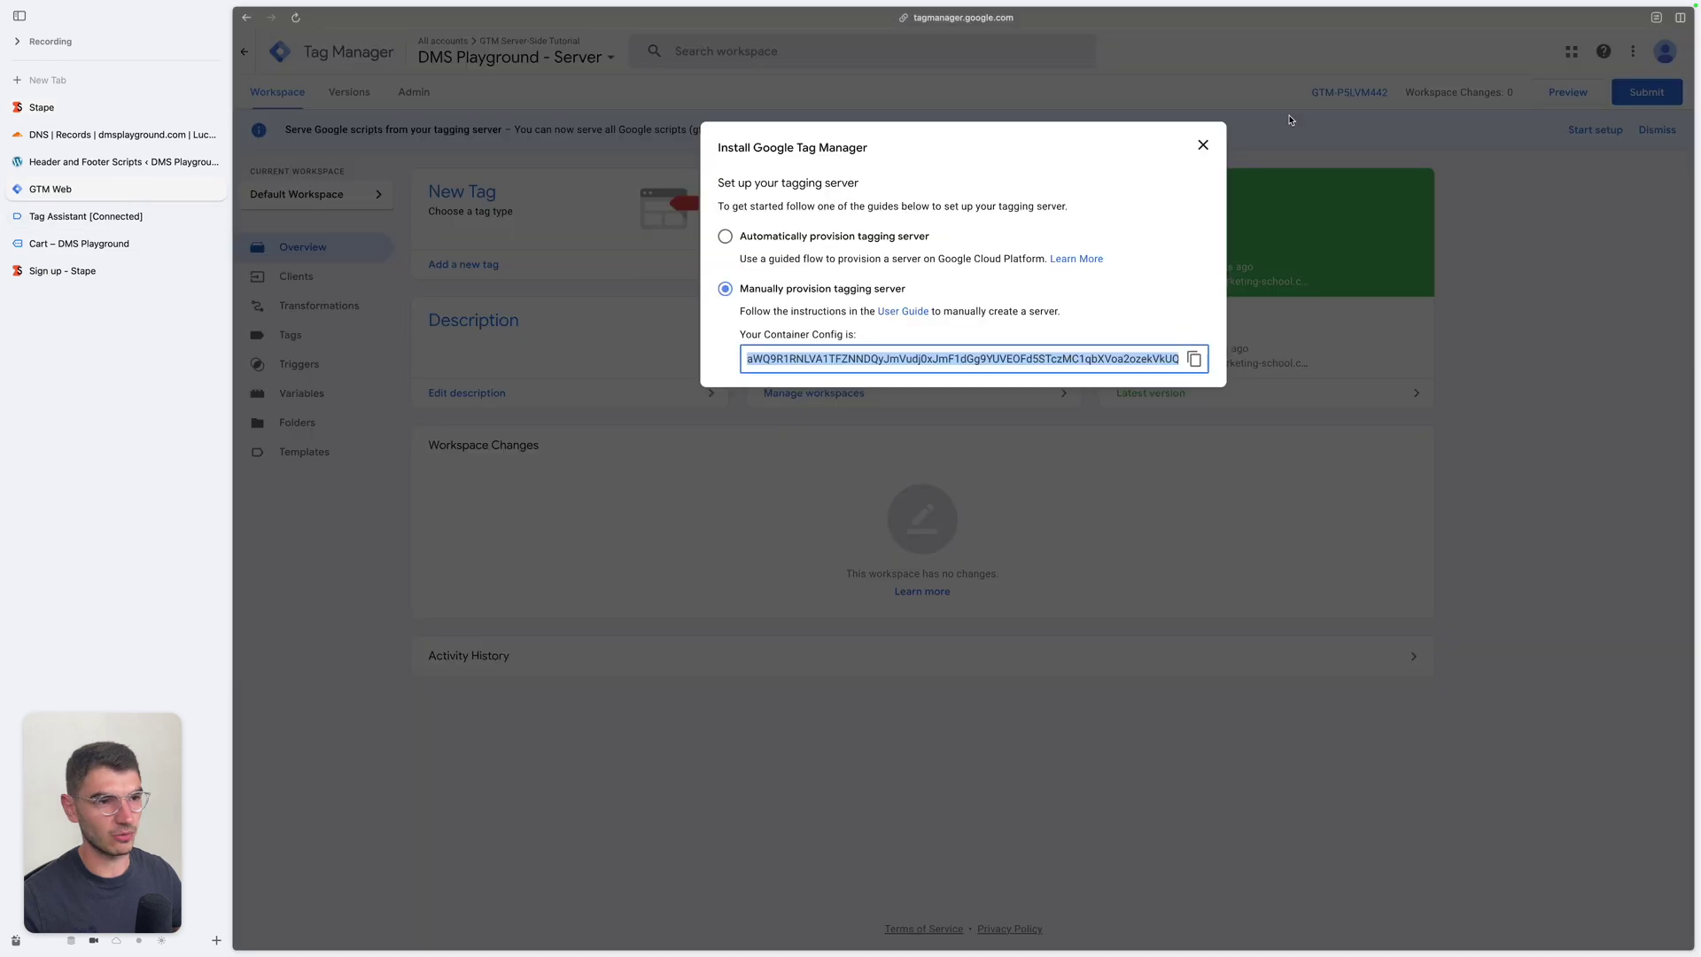
pyautogui.click(1202, 146)
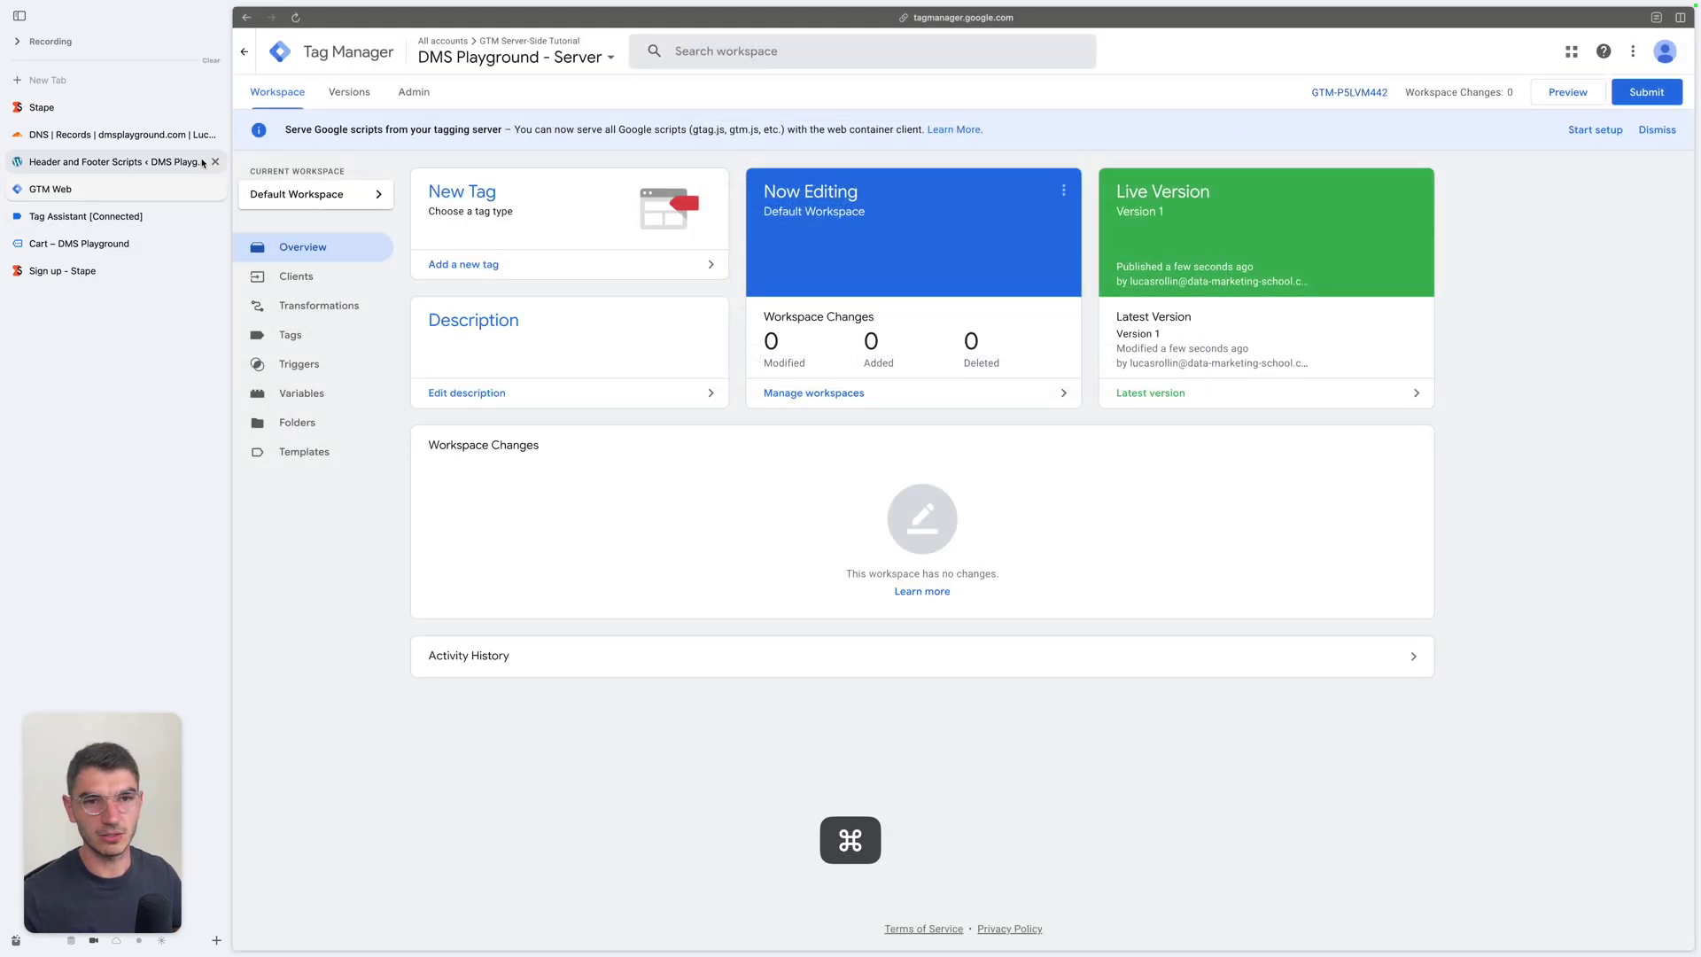
pyautogui.keyDown('super'); pyautogui.click(273, 92); pyautogui.keyUp('super')
pyautogui.doubleClick(146, 270)
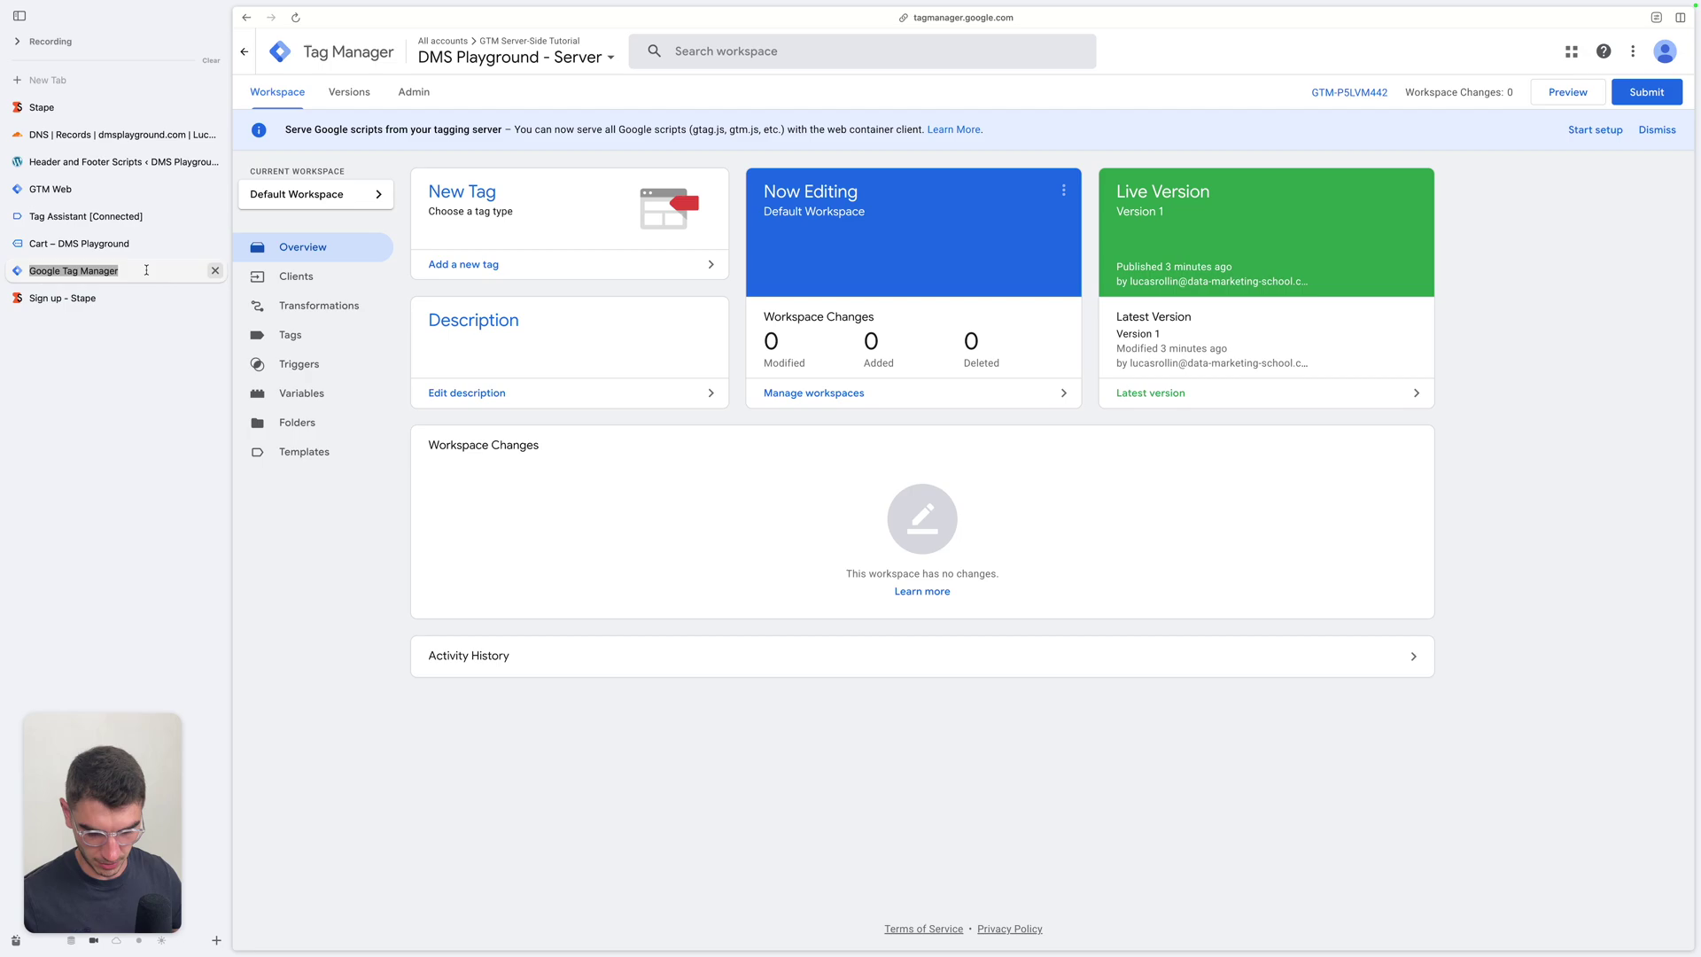
pyautogui.write('GTM Server')
pyautogui.press('Return')
# In Stape, add the custom domain srv.dmsplayground.com to the container with the manual connection method and continue to its DNS records.
pyautogui.hotkey('ctrl', 'Tab')
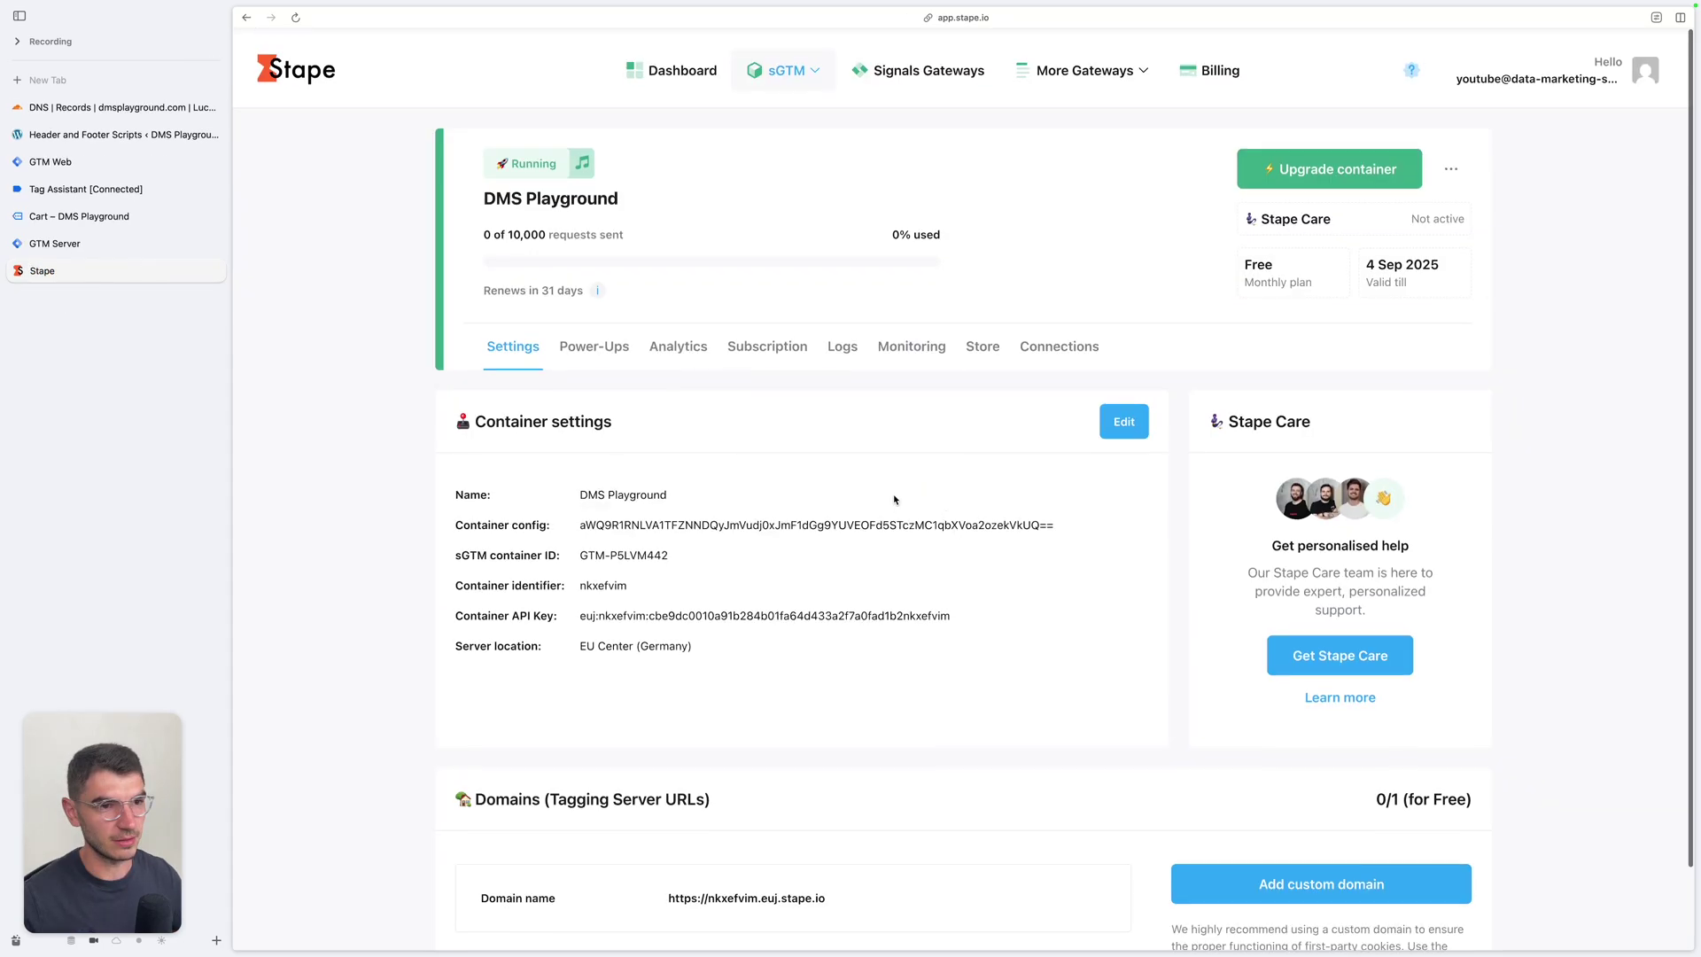
pyautogui.scroll(-1, 895, 500)
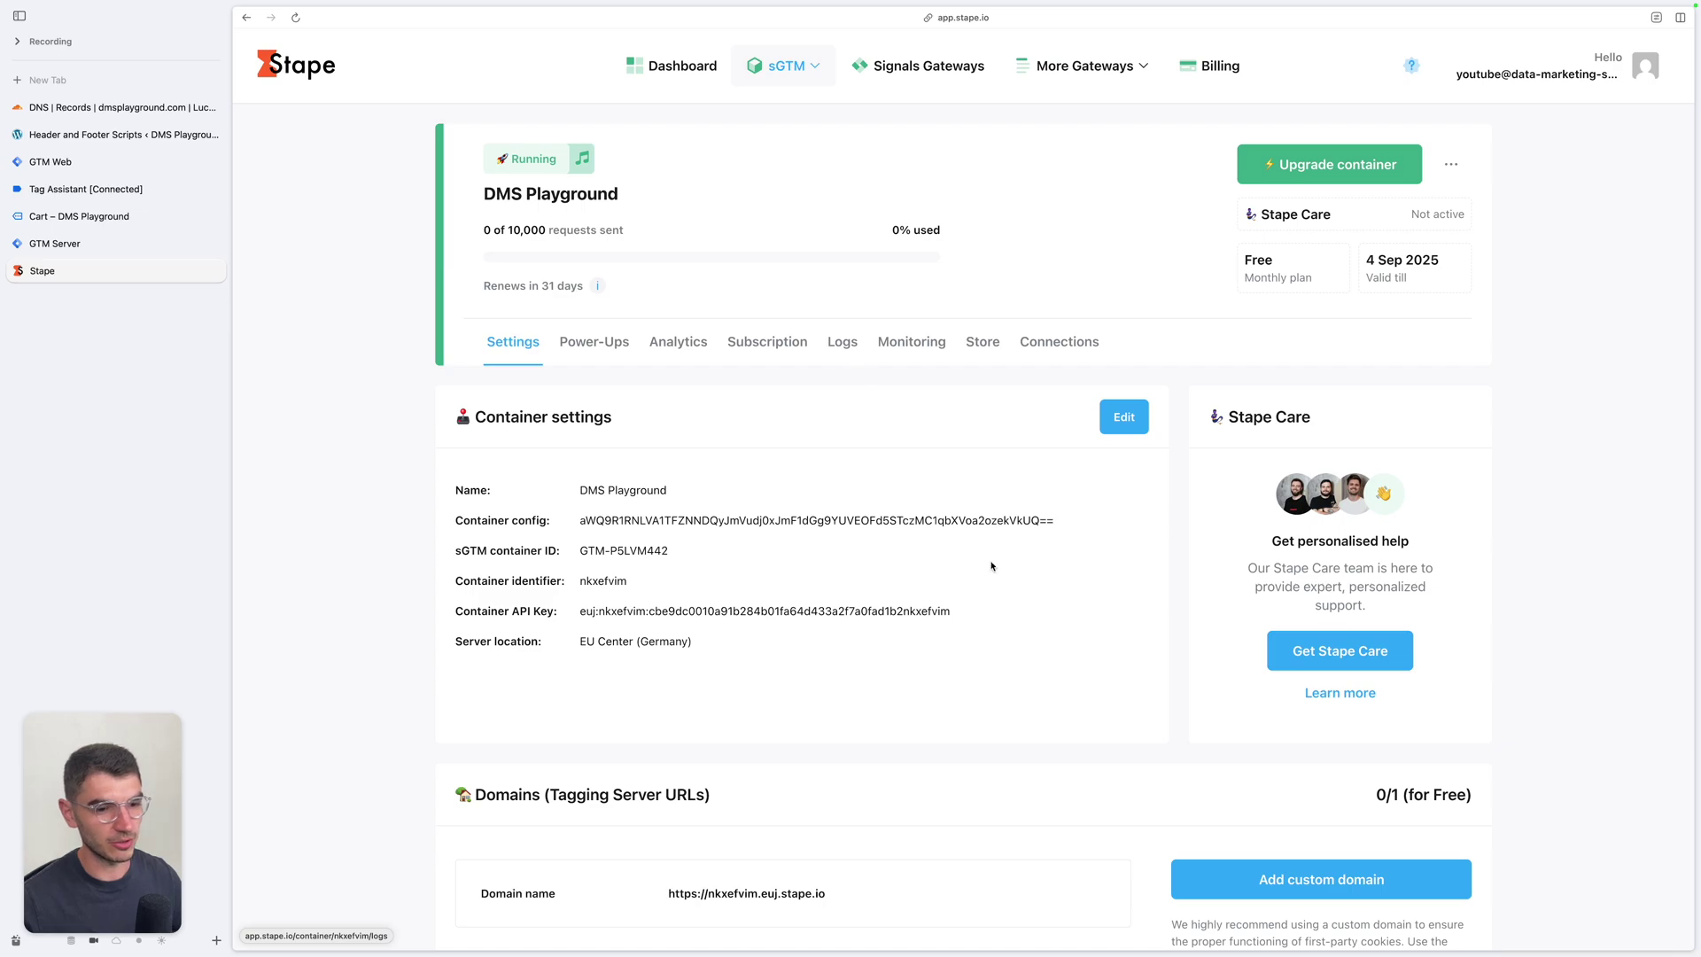
pyautogui.scroll(-2, 994, 567)
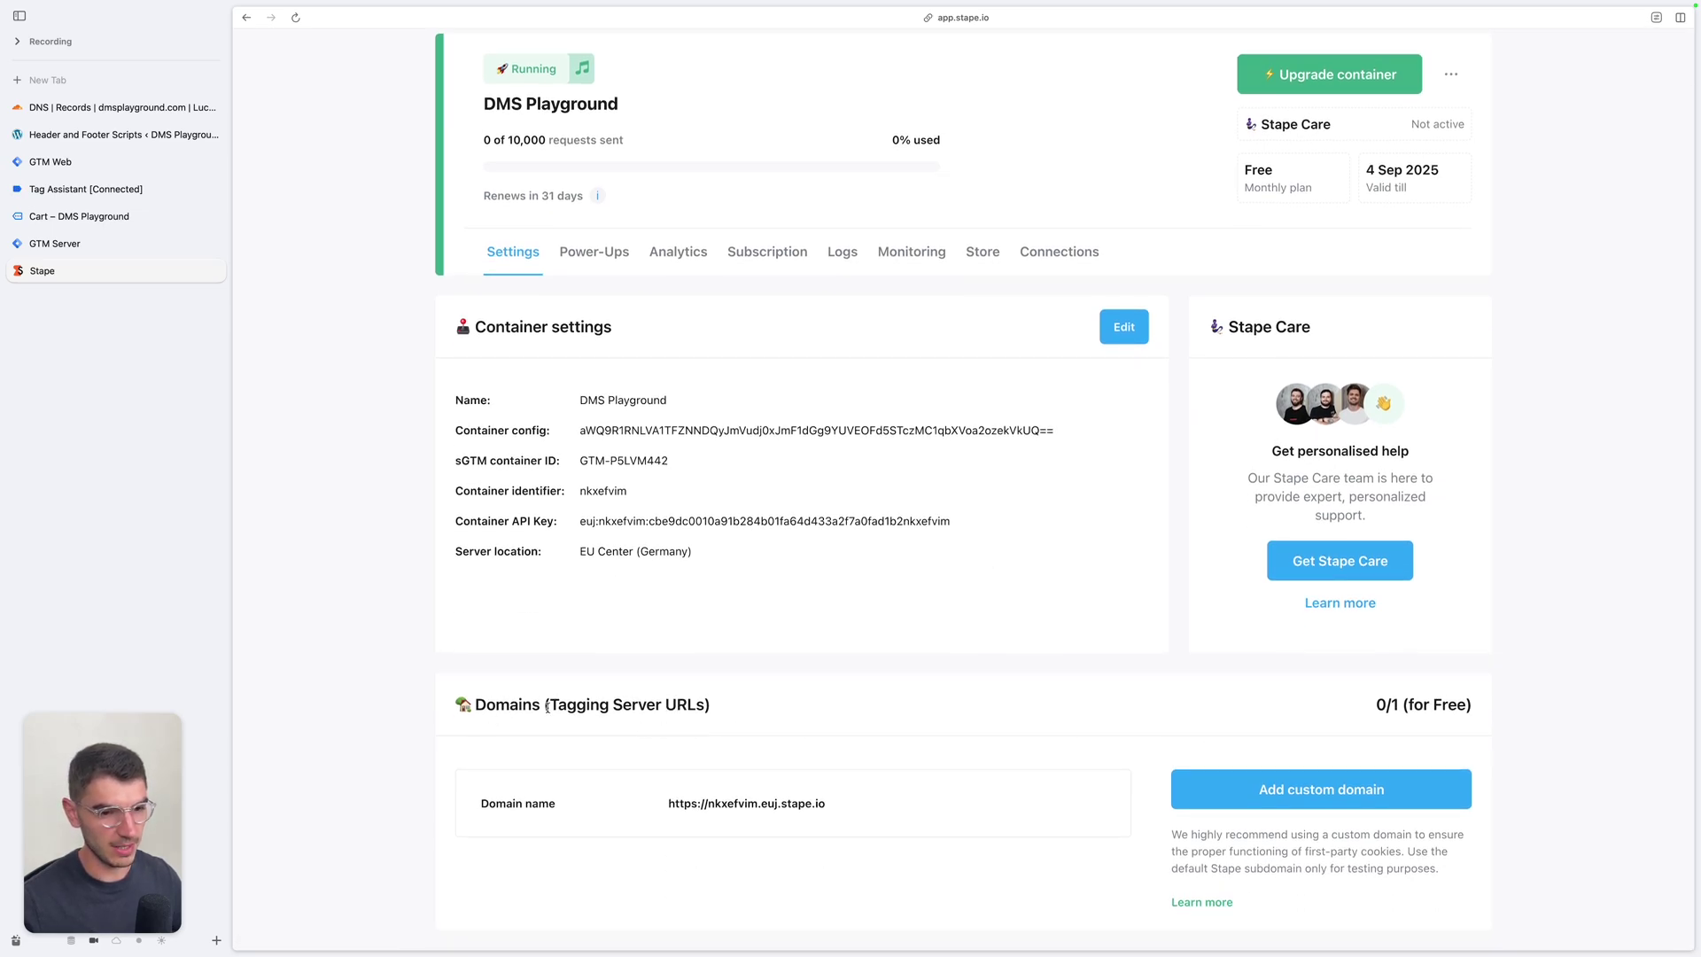
pyautogui.click(1259, 789)
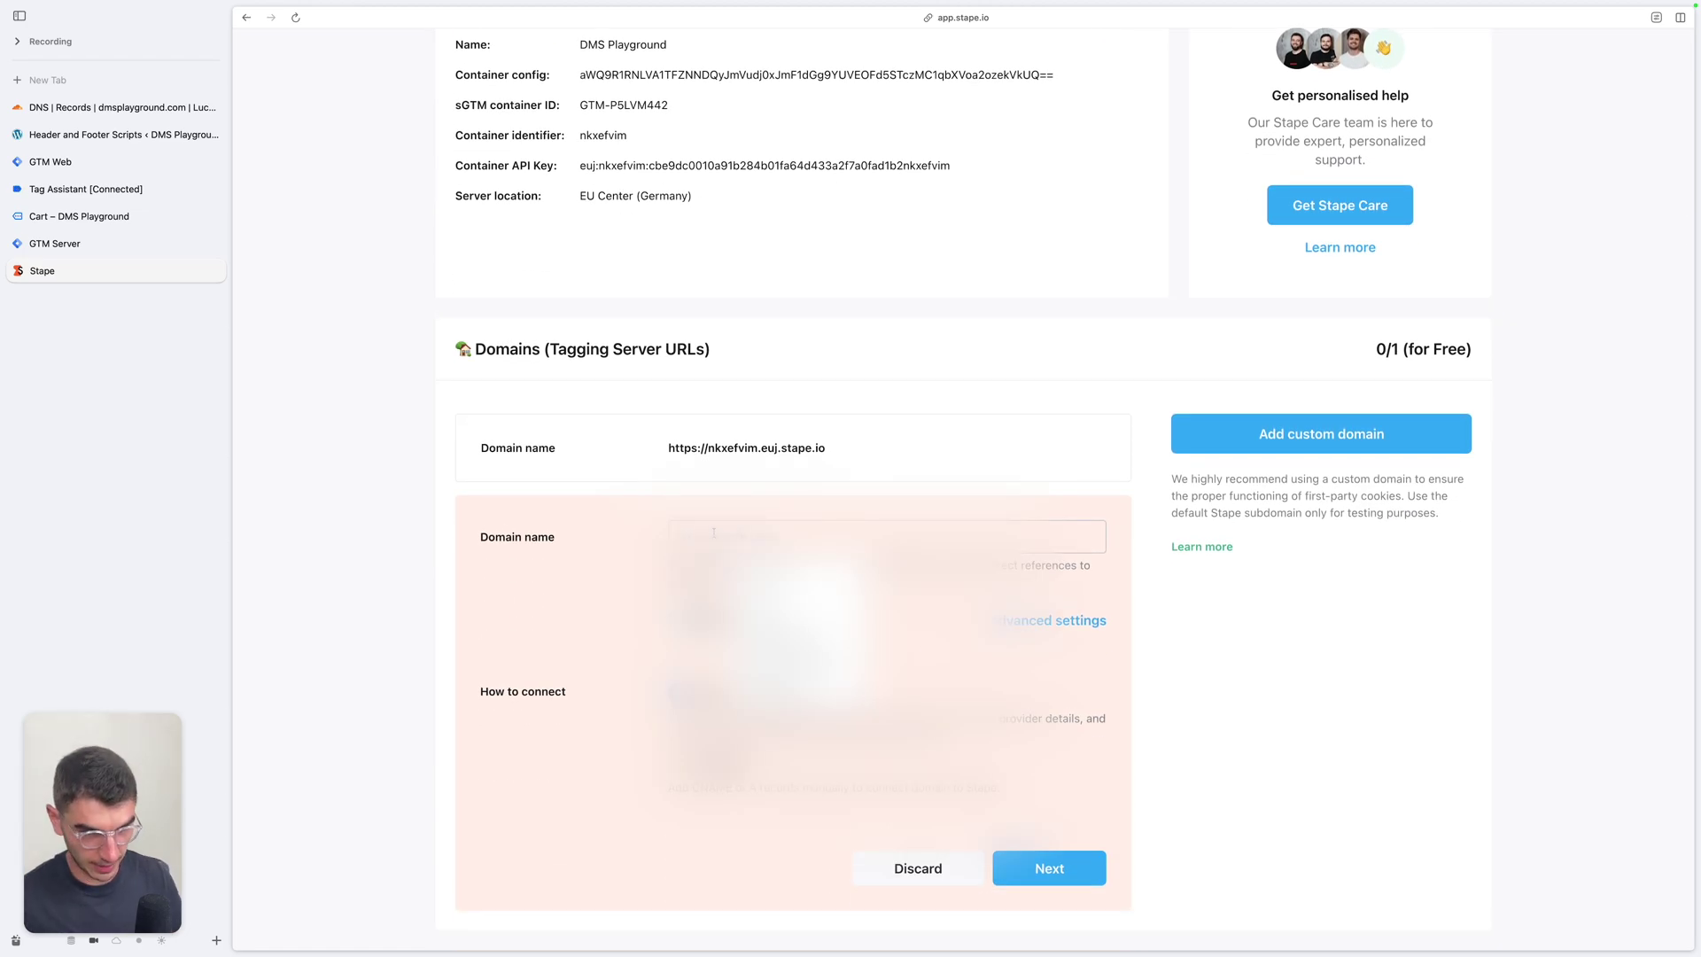
pyautogui.click(713, 532)
pyautogui.write('srv')
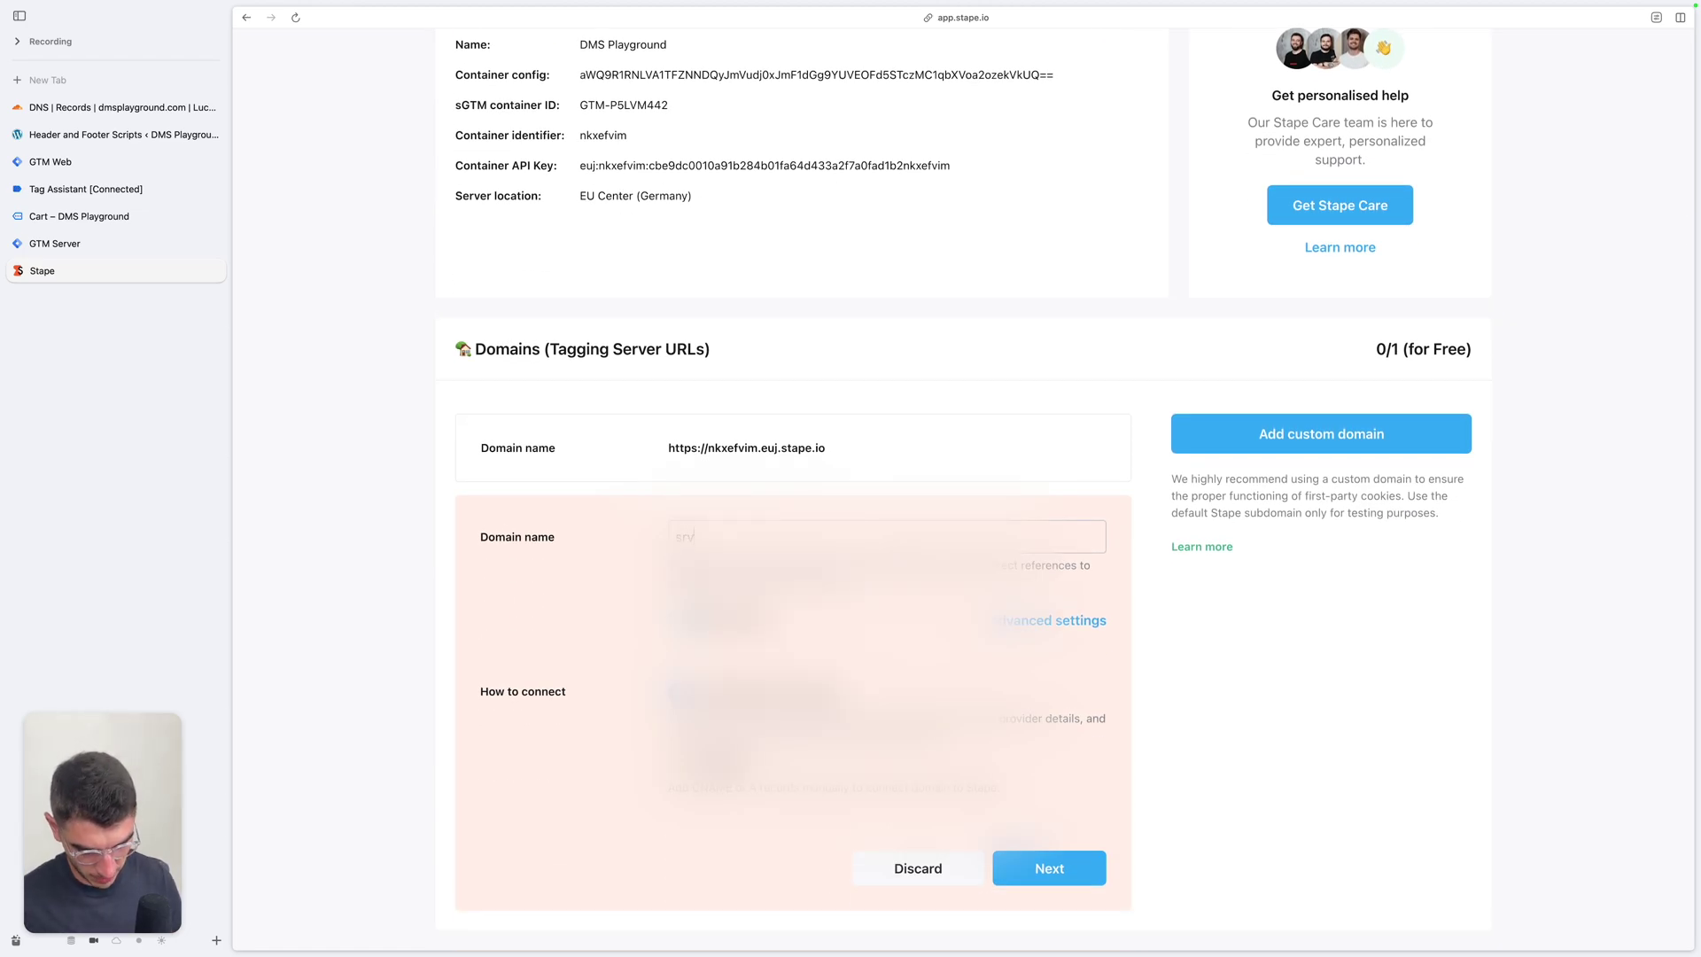
pyautogui.write('.dmsplayground.com')
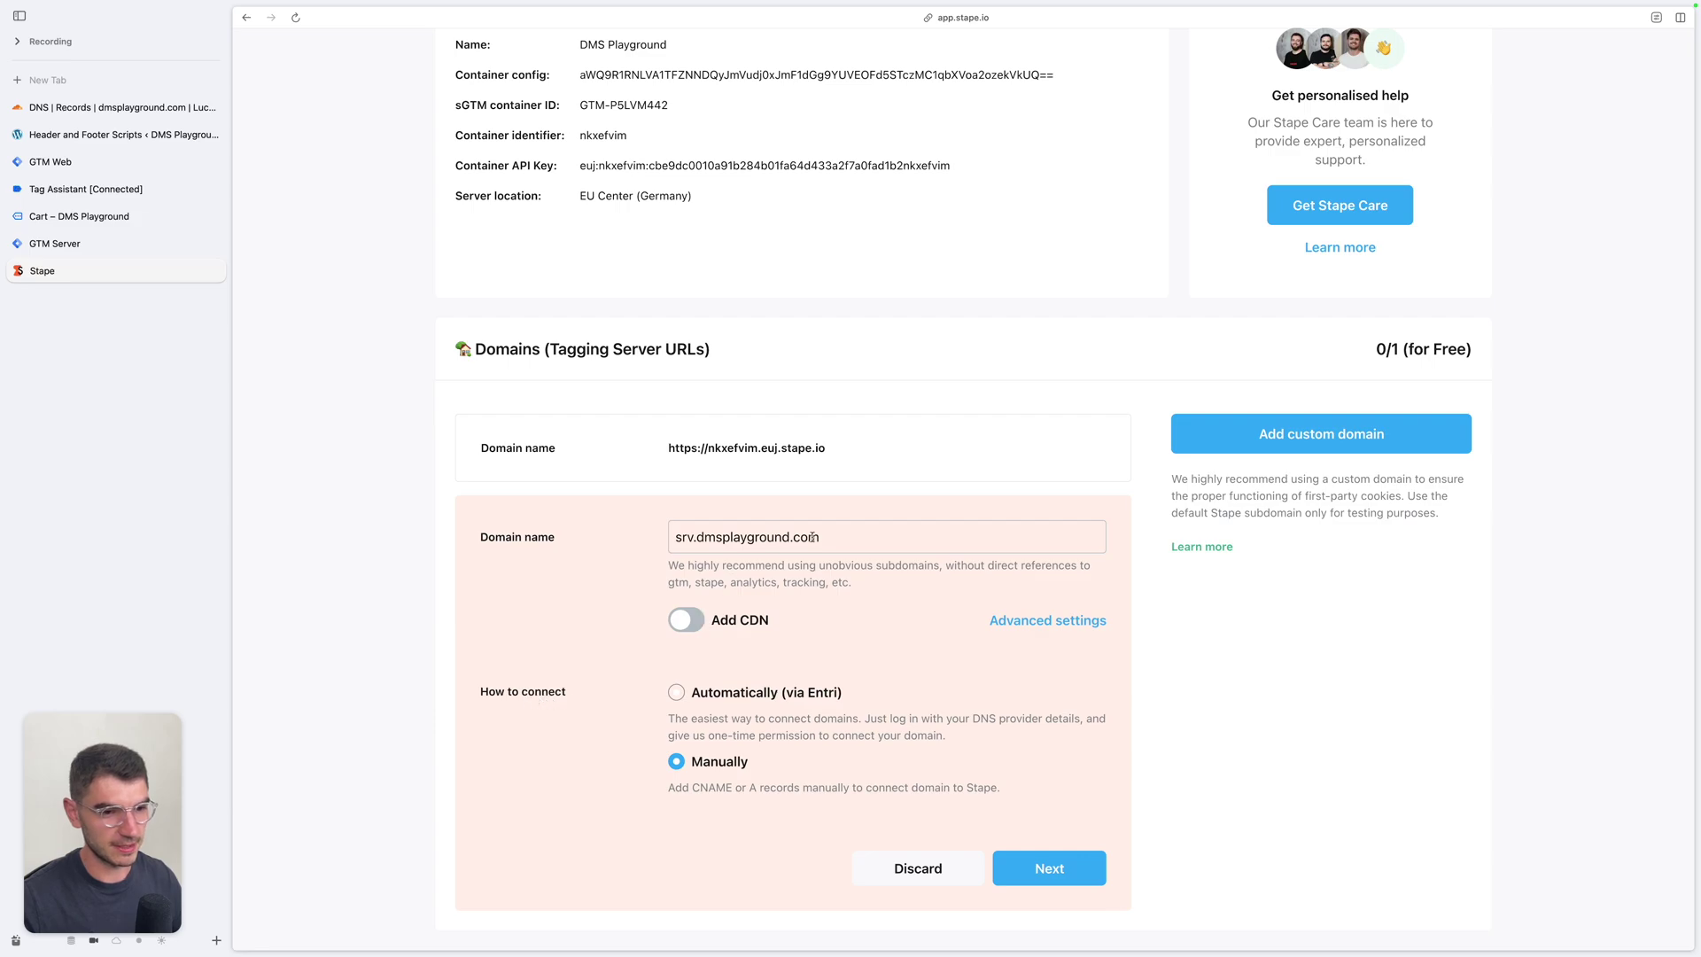
pyautogui.click(1035, 882)
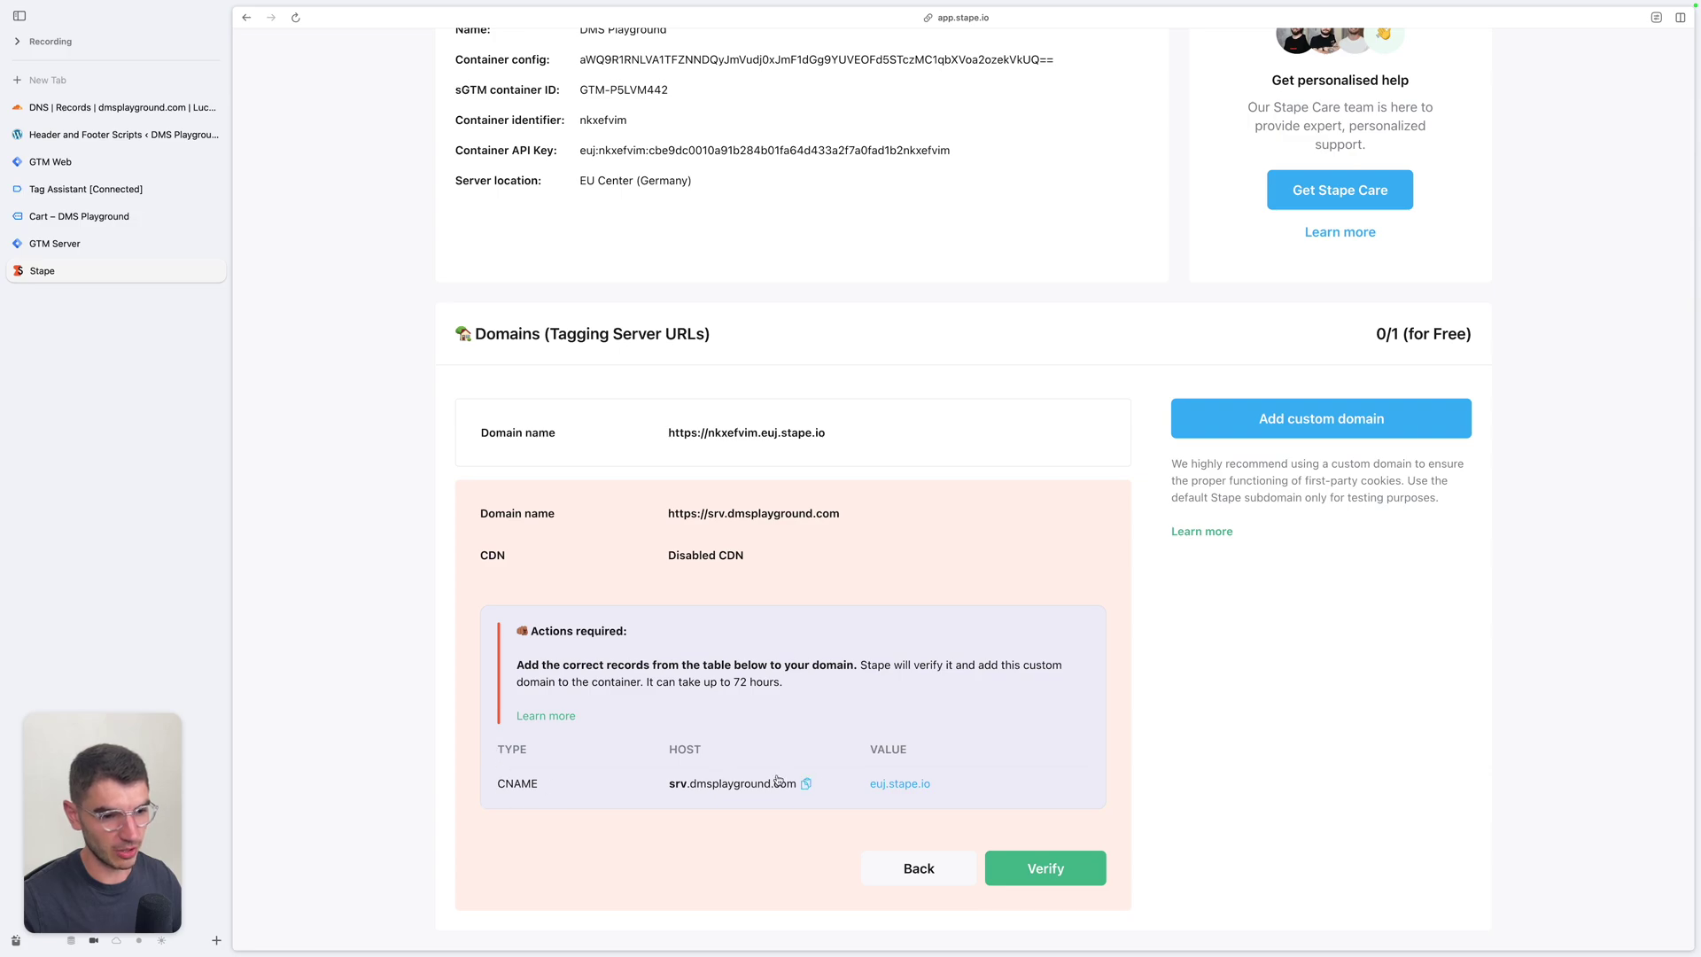
# Go back to the custom domain's advanced settings, enable A records instead of CNAME records, and regenerate the required DNS records.
pyautogui.click(953, 868)
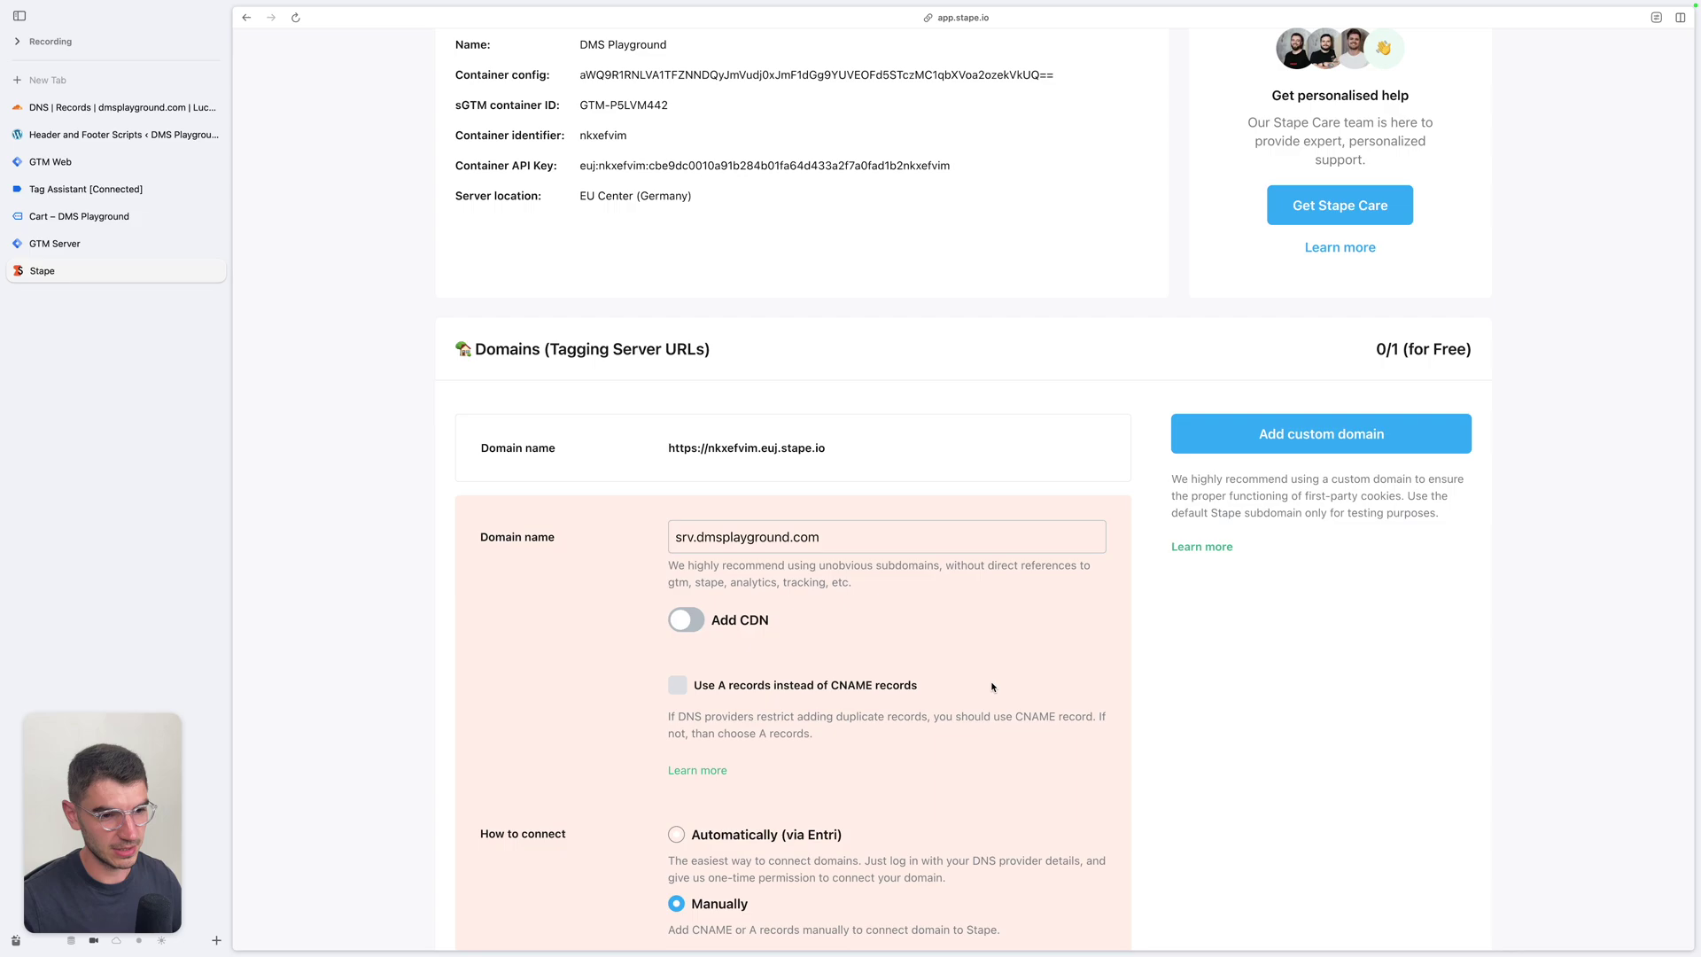
pyautogui.scroll(-2, 983, 700)
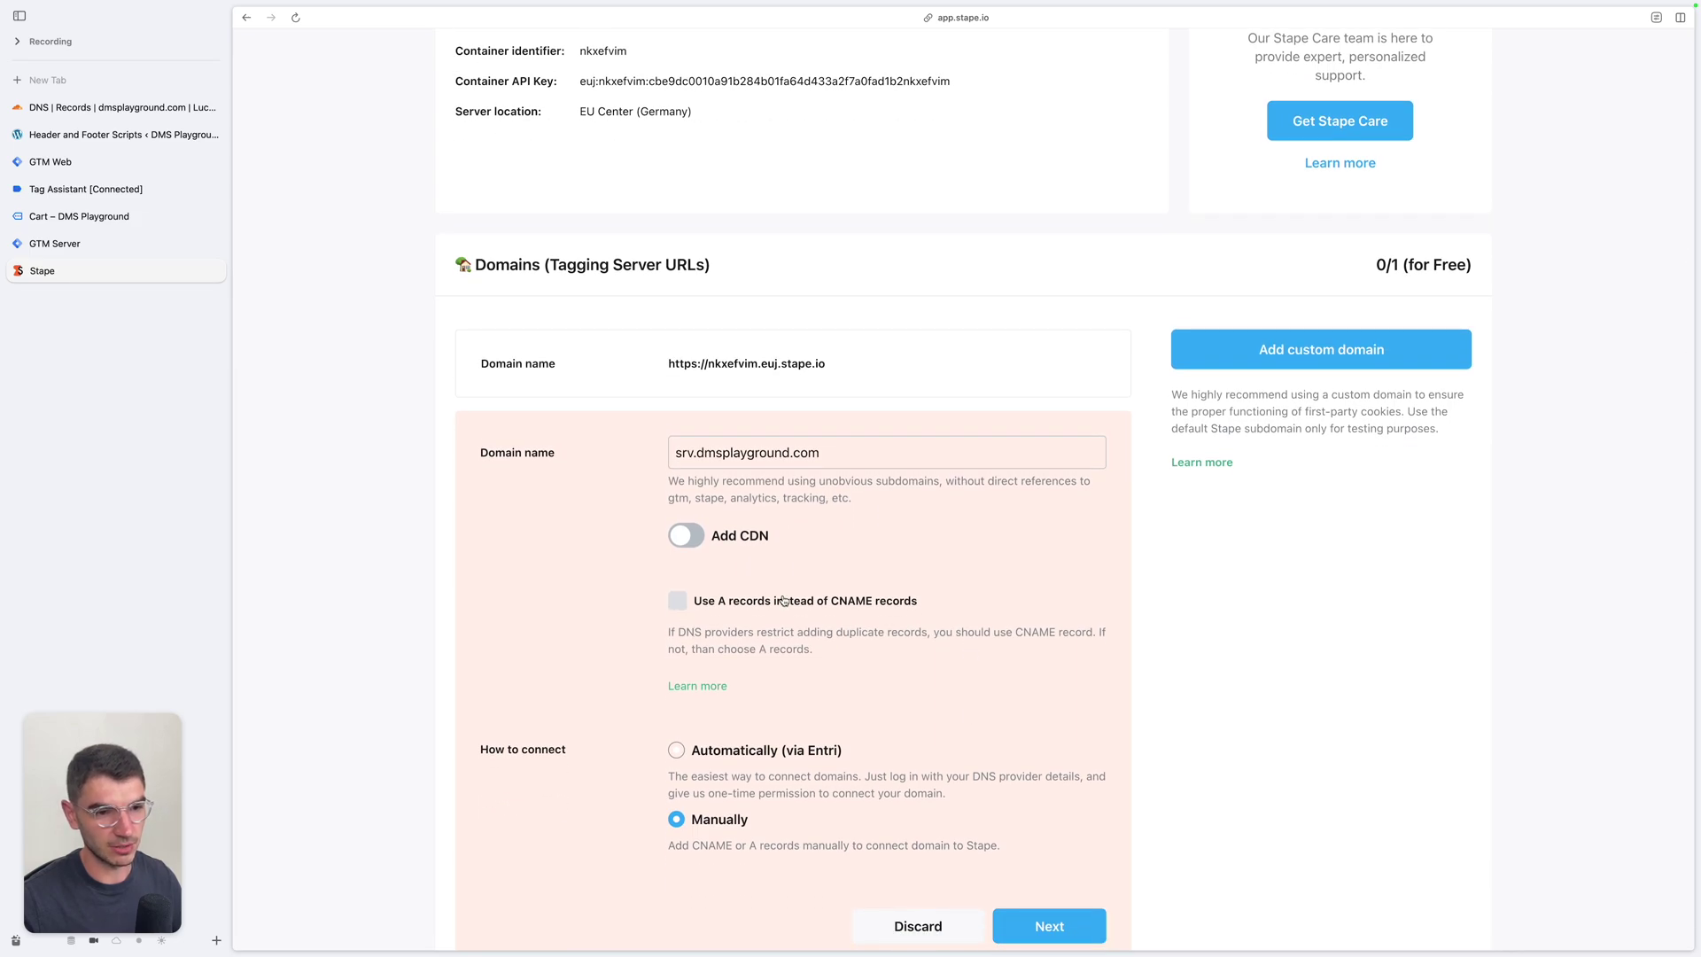
pyautogui.scroll(-1, 677, 602)
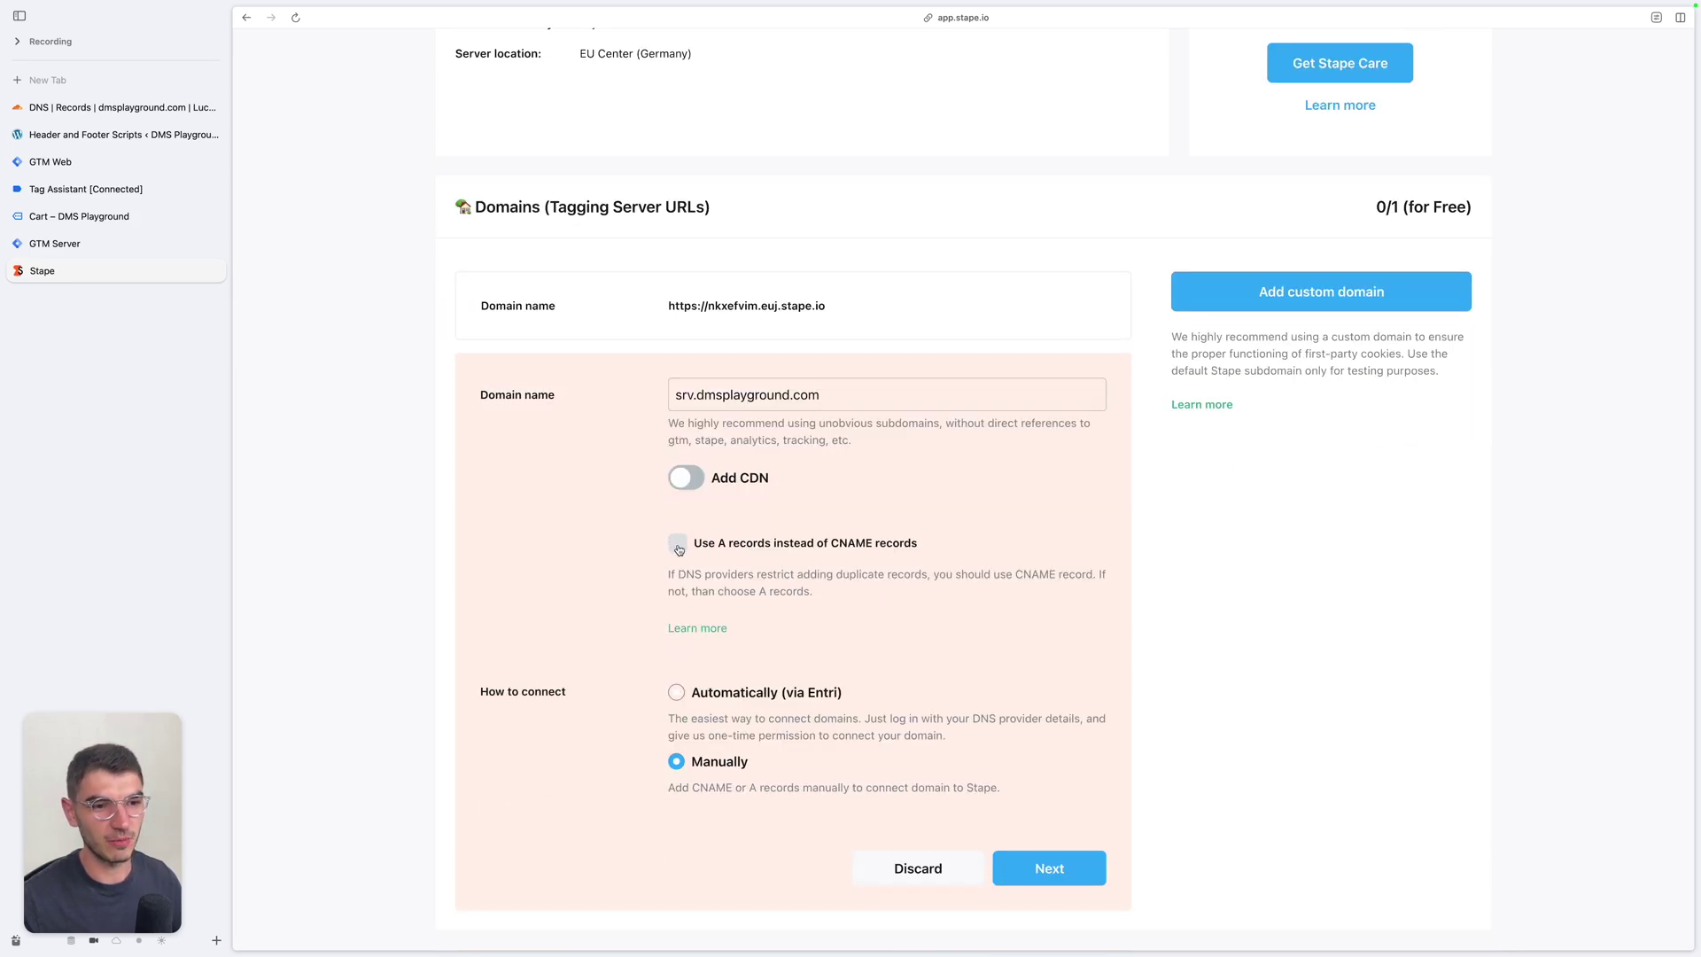
pyautogui.click(675, 542)
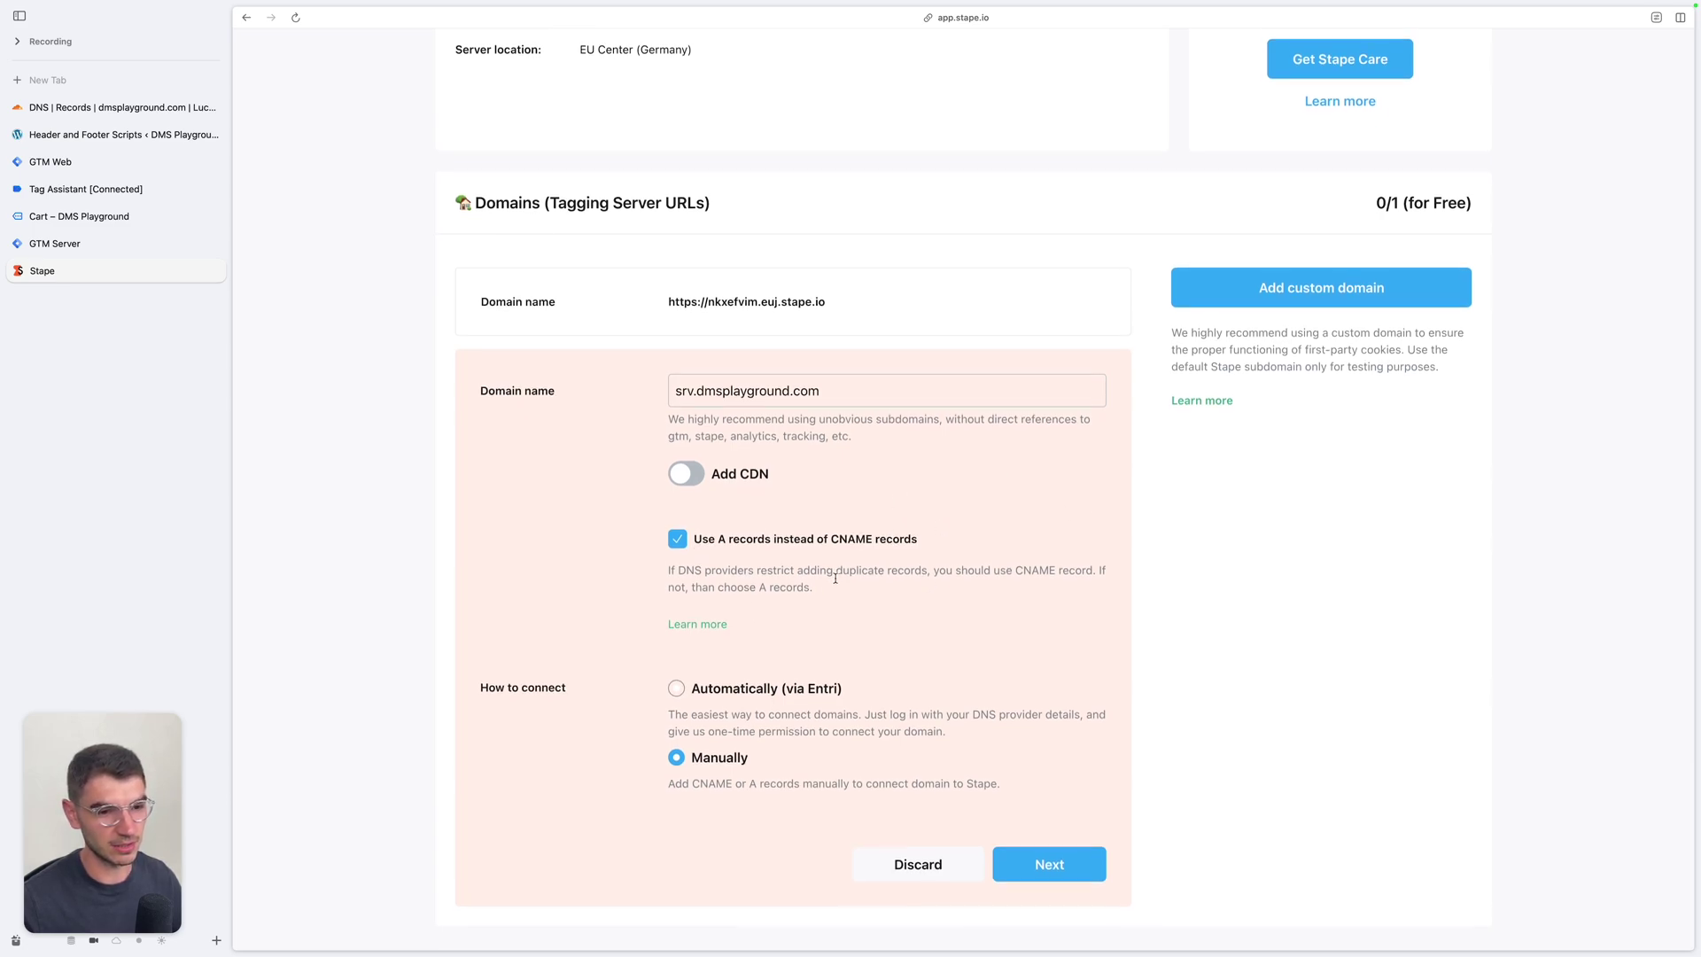
pyautogui.click(1051, 866)
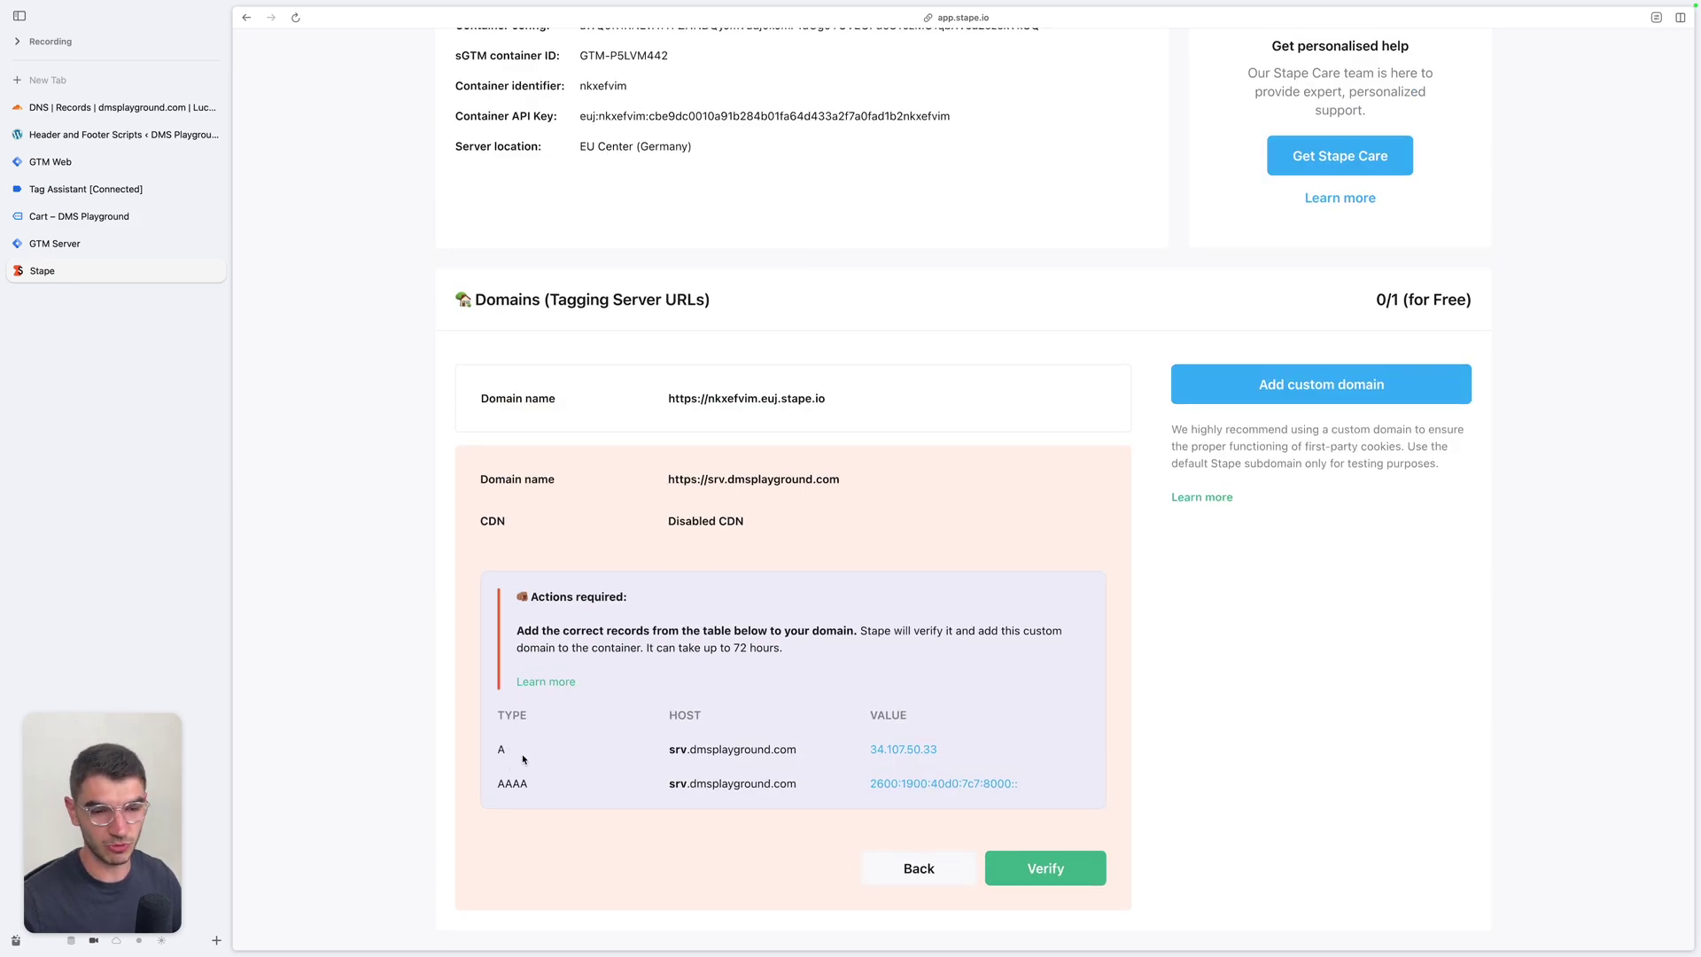
# In Cloudflare's DNS records for dmsplayground.com, fill in a new A record named srv with Stape's IPv4 address 34.107.50.33.
pyautogui.moveTo(681, 759)
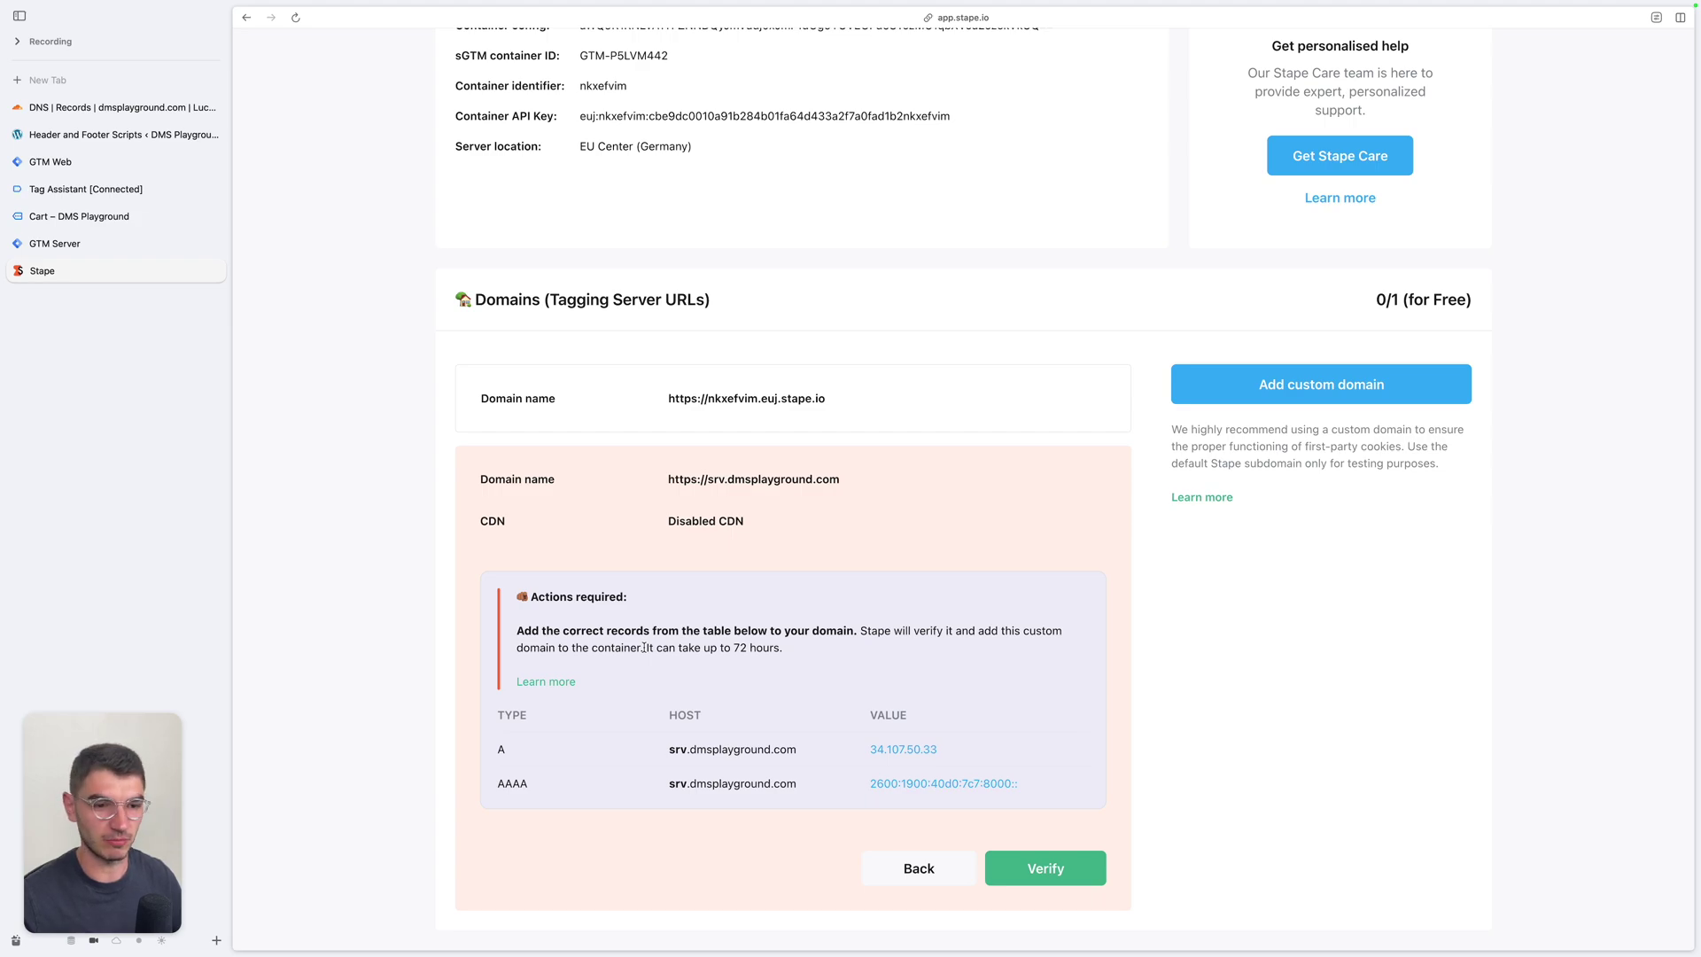
pyautogui.click(115, 107)
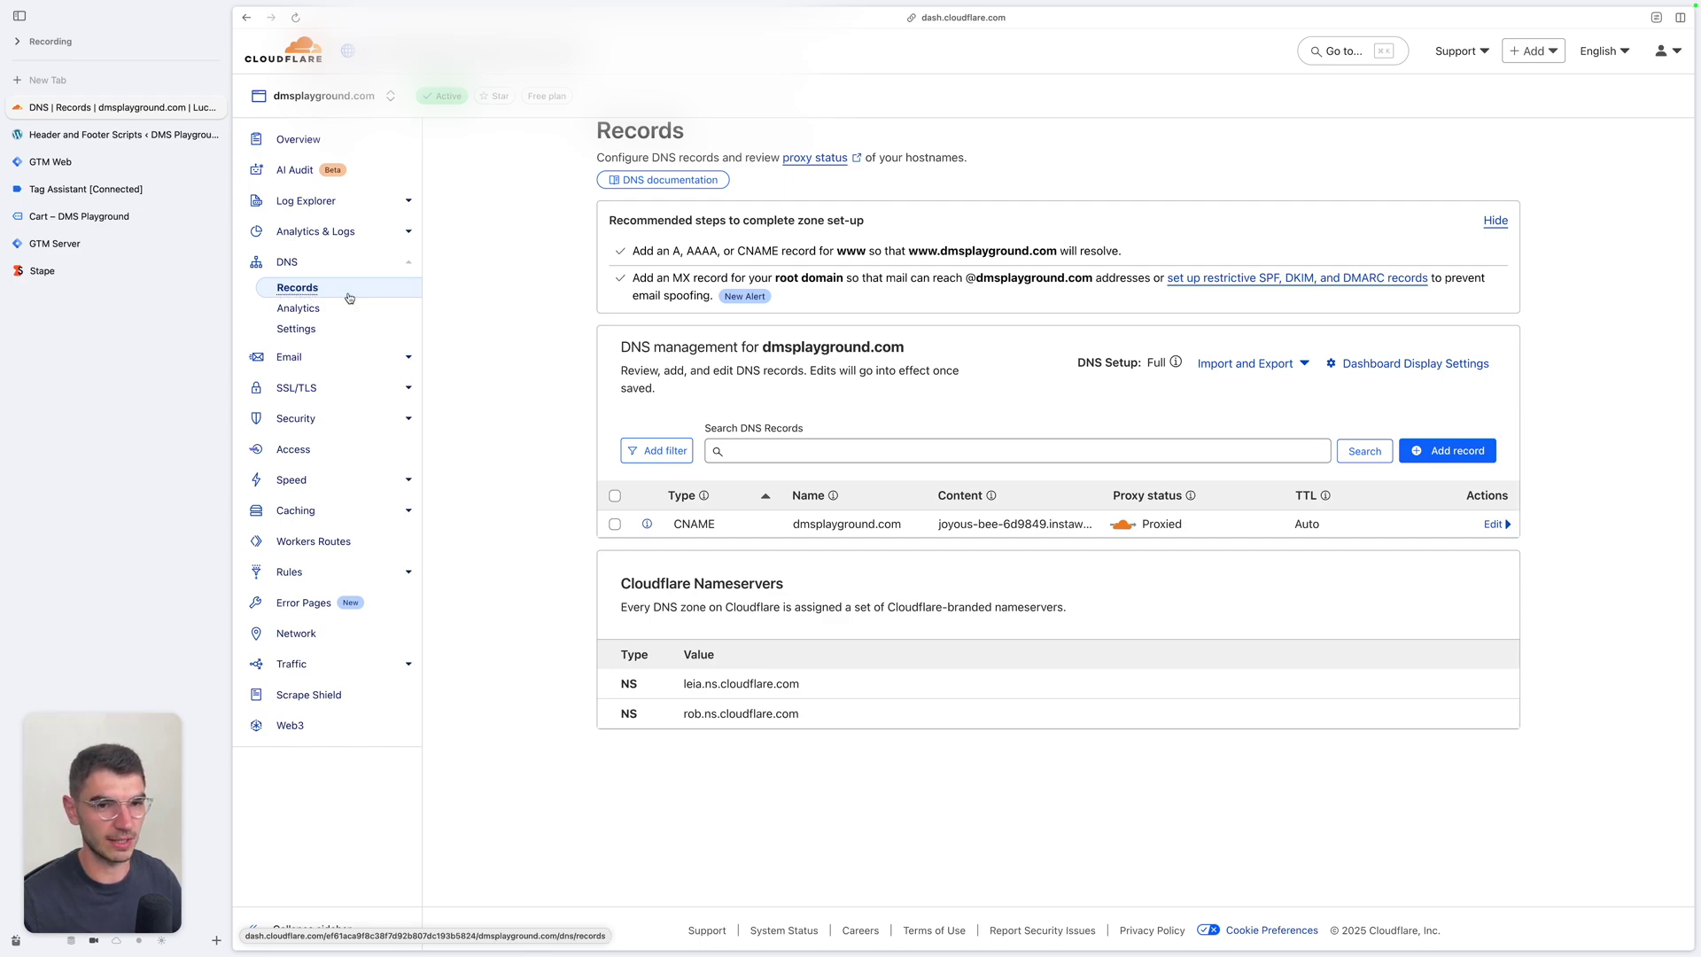
pyautogui.click(1443, 449)
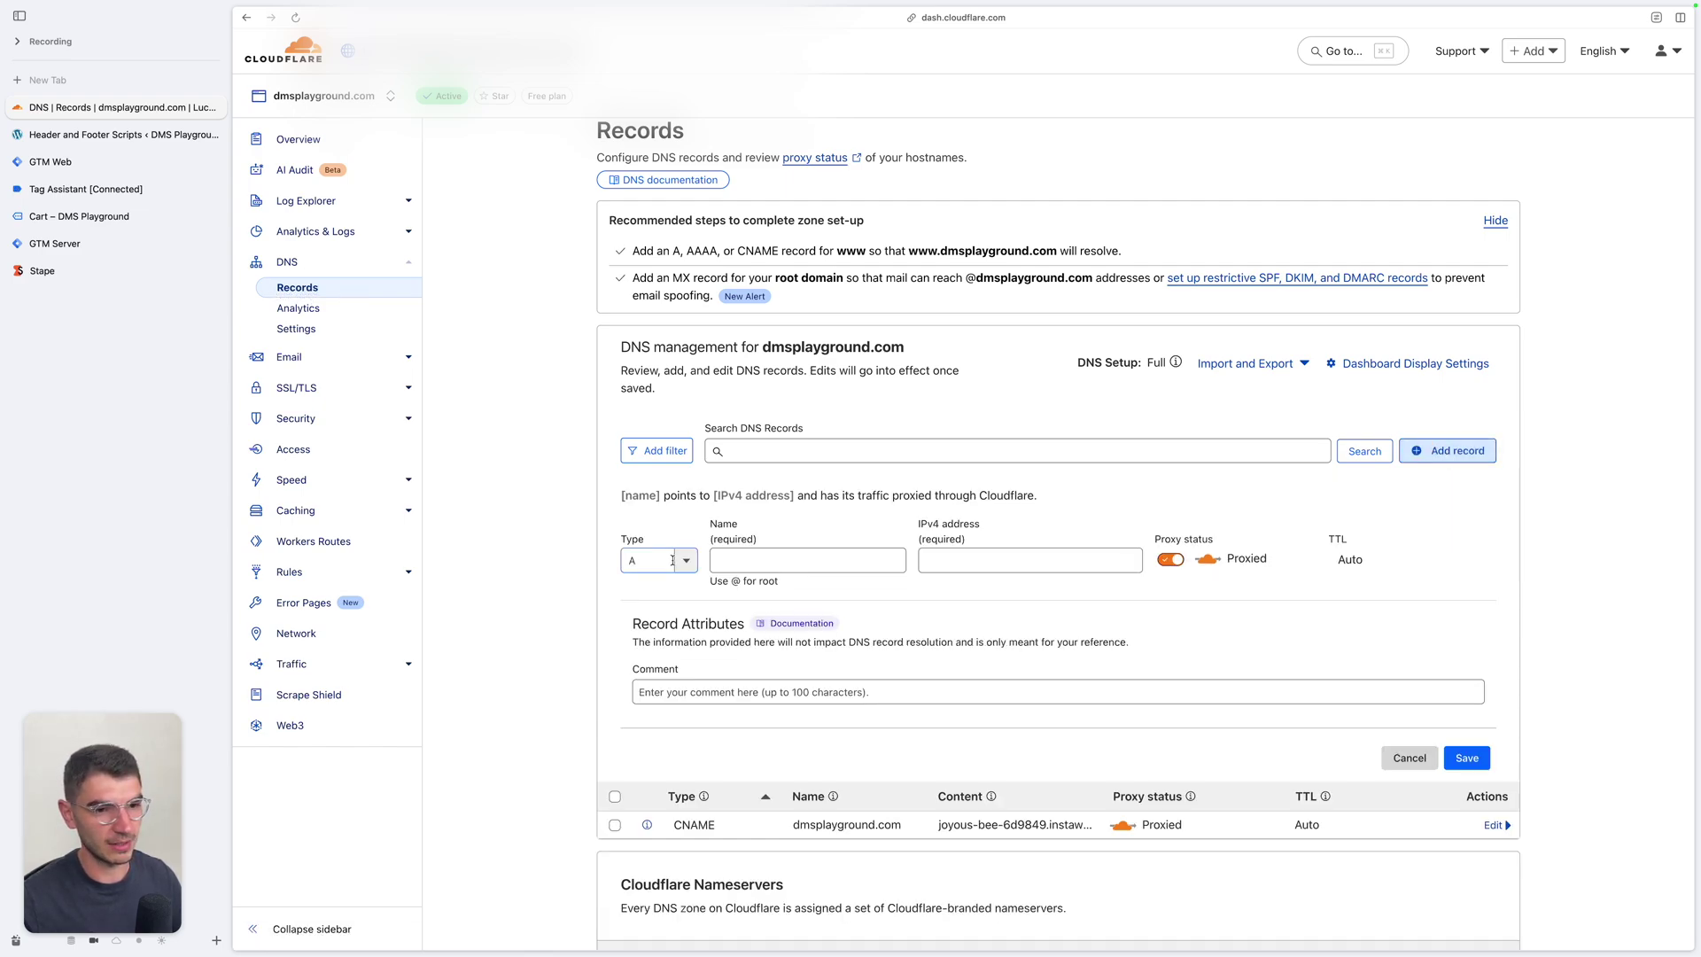
pyautogui.click(637, 560)
pyautogui.click(631, 591)
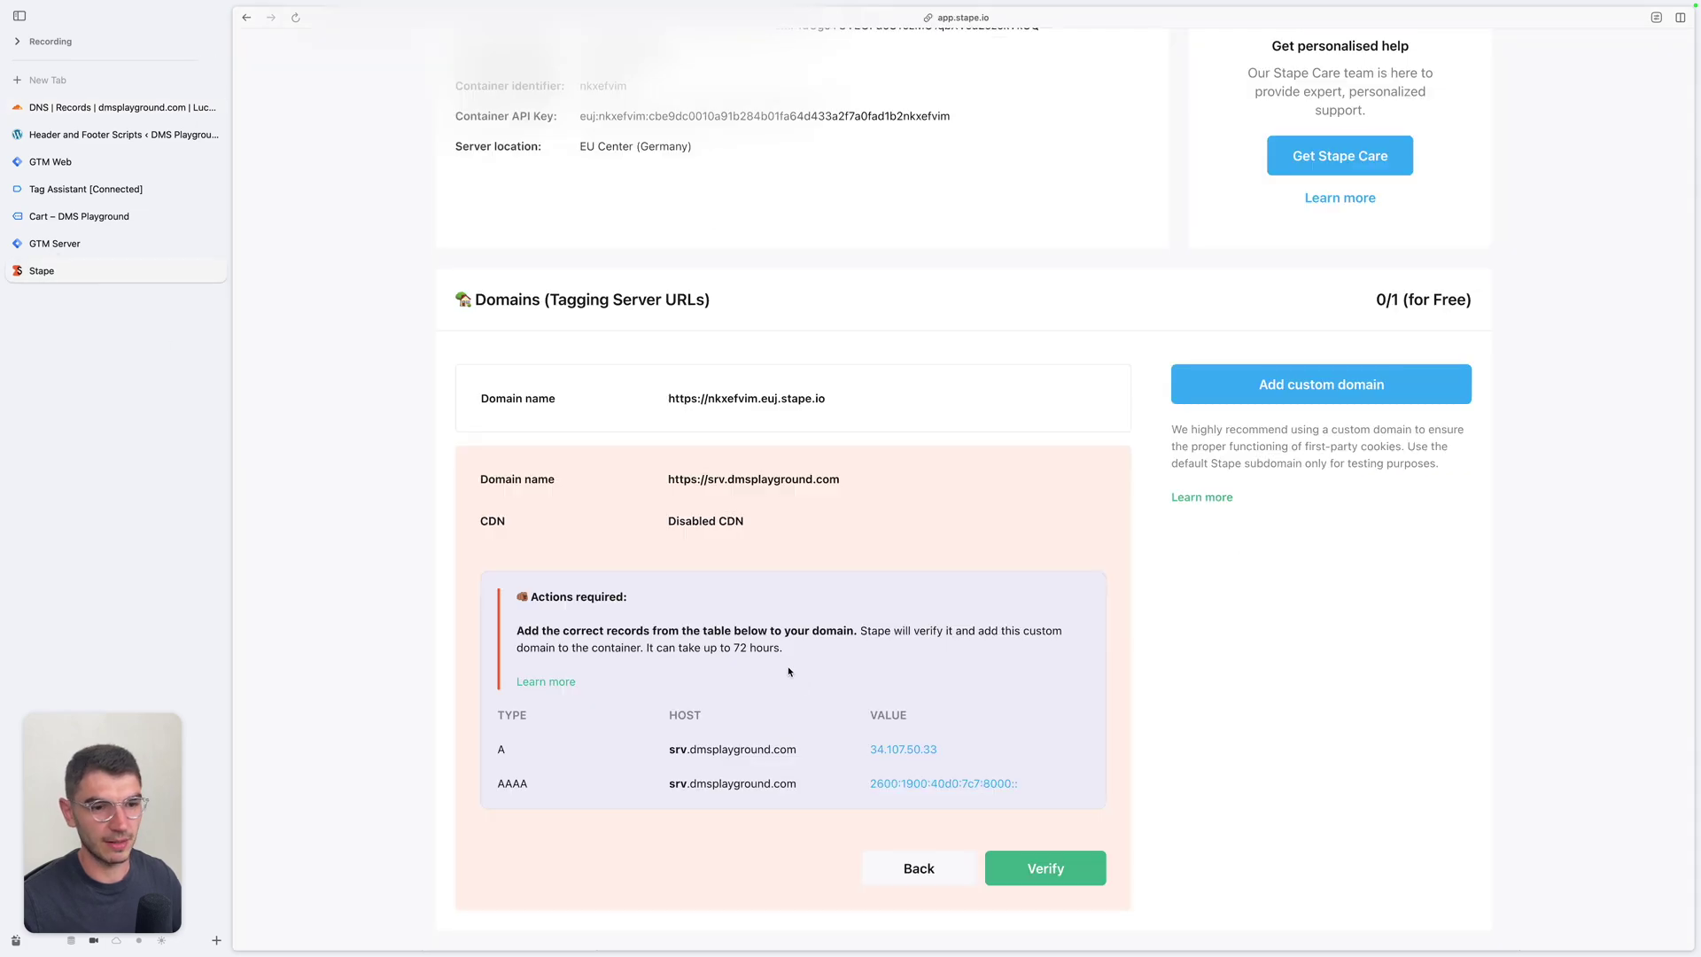
pyautogui.hotkey('ctrl', 'Tab')
pyautogui.click(943, 749)
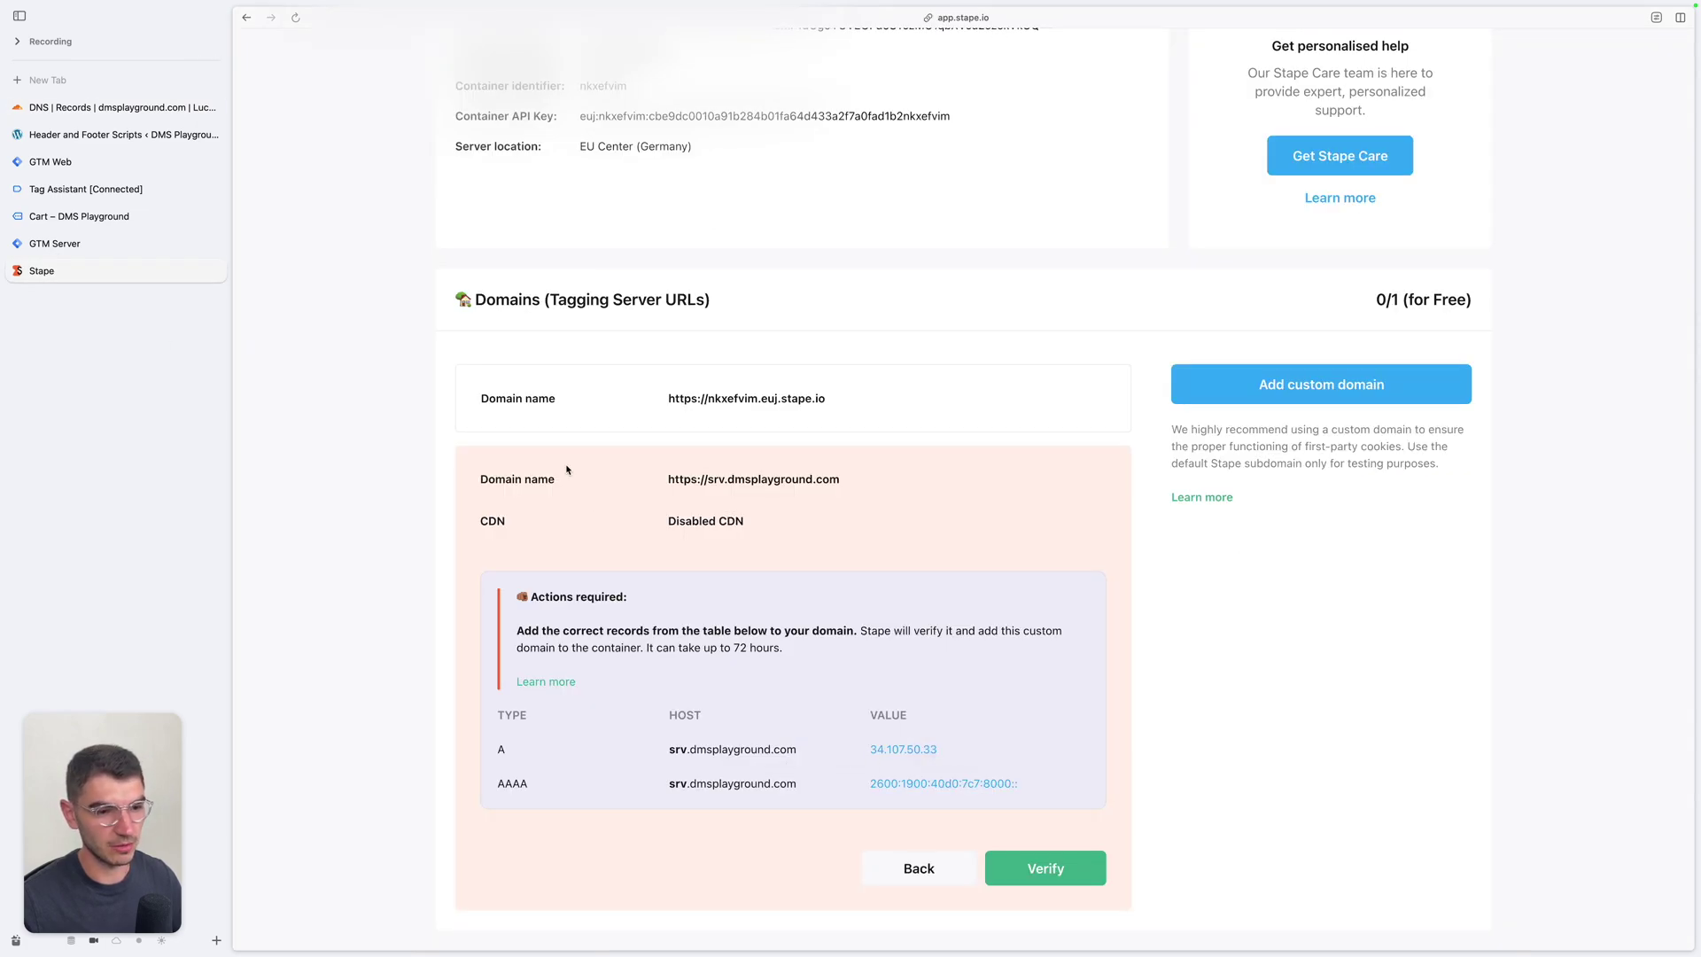
pyautogui.hotkey('ctrl', 'Tab')
pyautogui.click(1028, 560)
pyautogui.press('super+v')
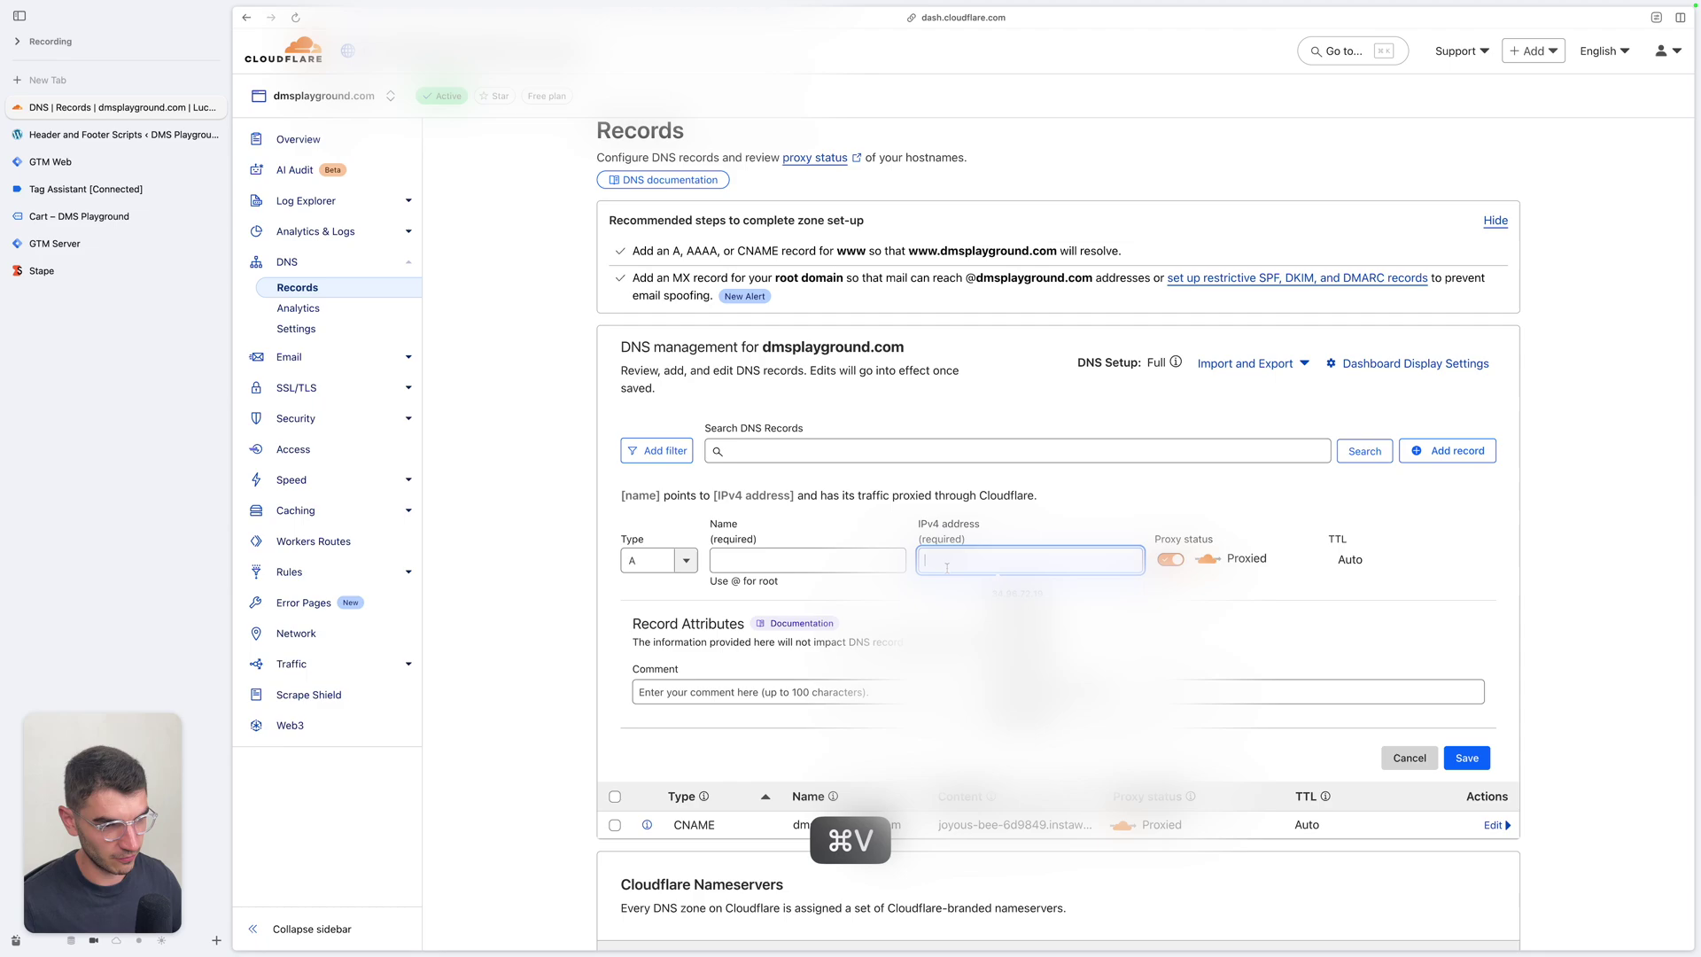
pyautogui.click(743, 555)
pyautogui.write('srv')
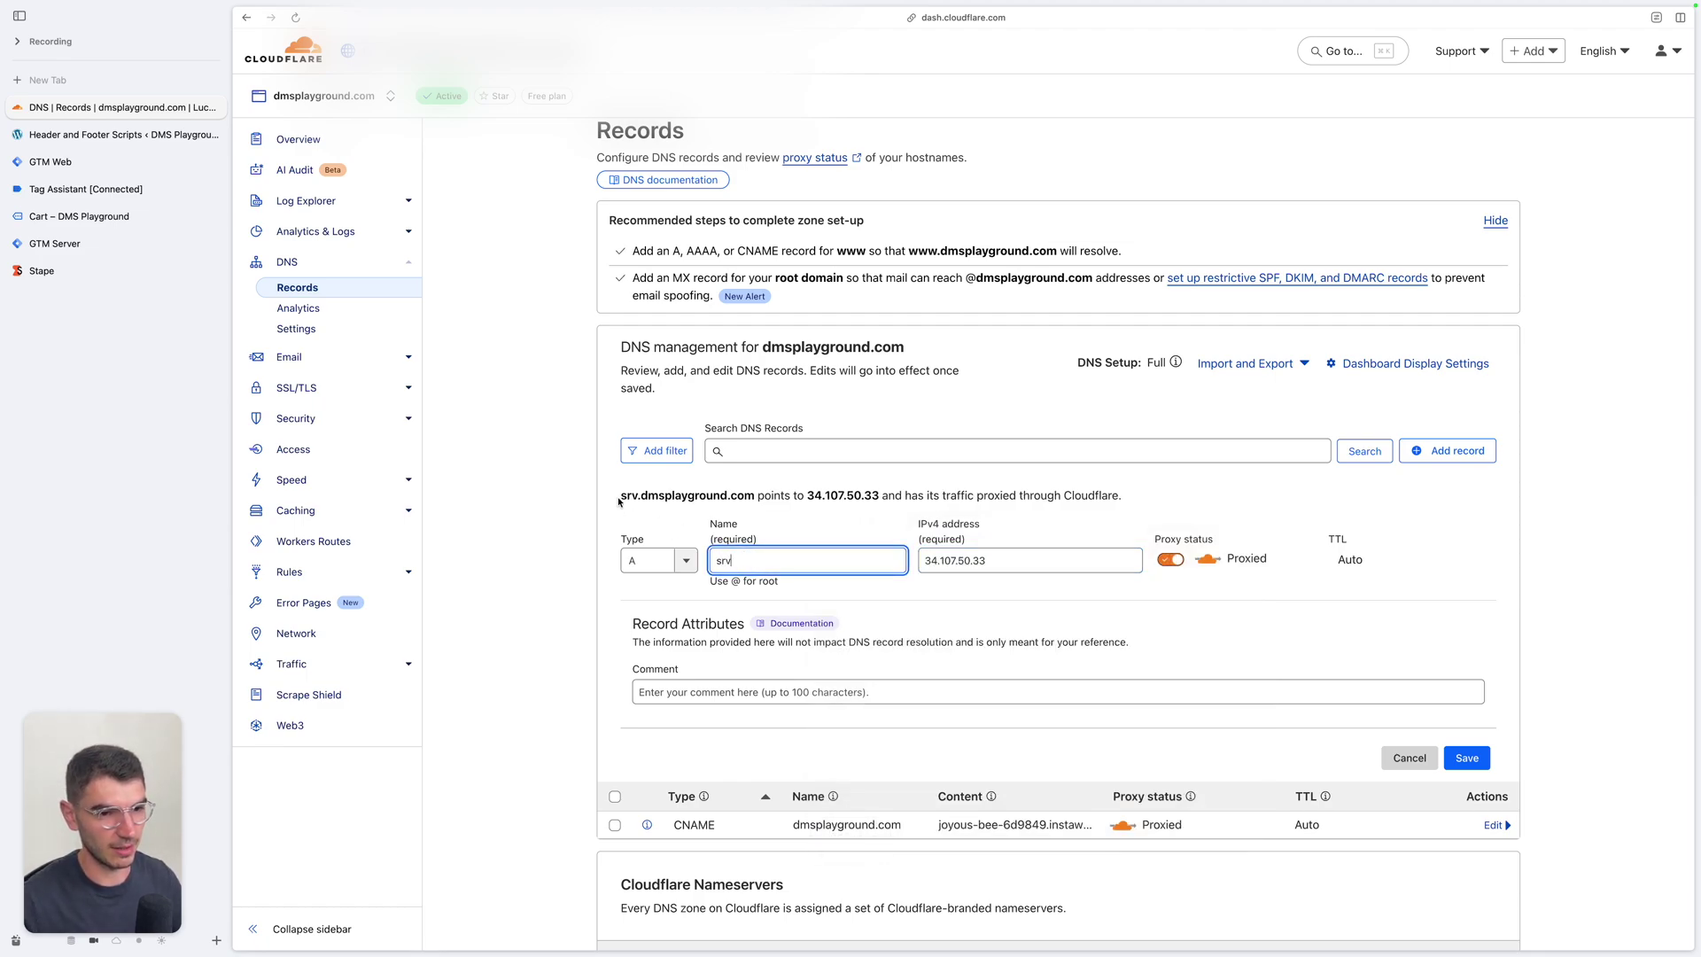
# Set the srv A record to DNS only by turning off its proxying, and save the record.
pyautogui.moveTo(620, 499); pyautogui.dragTo(738, 499)
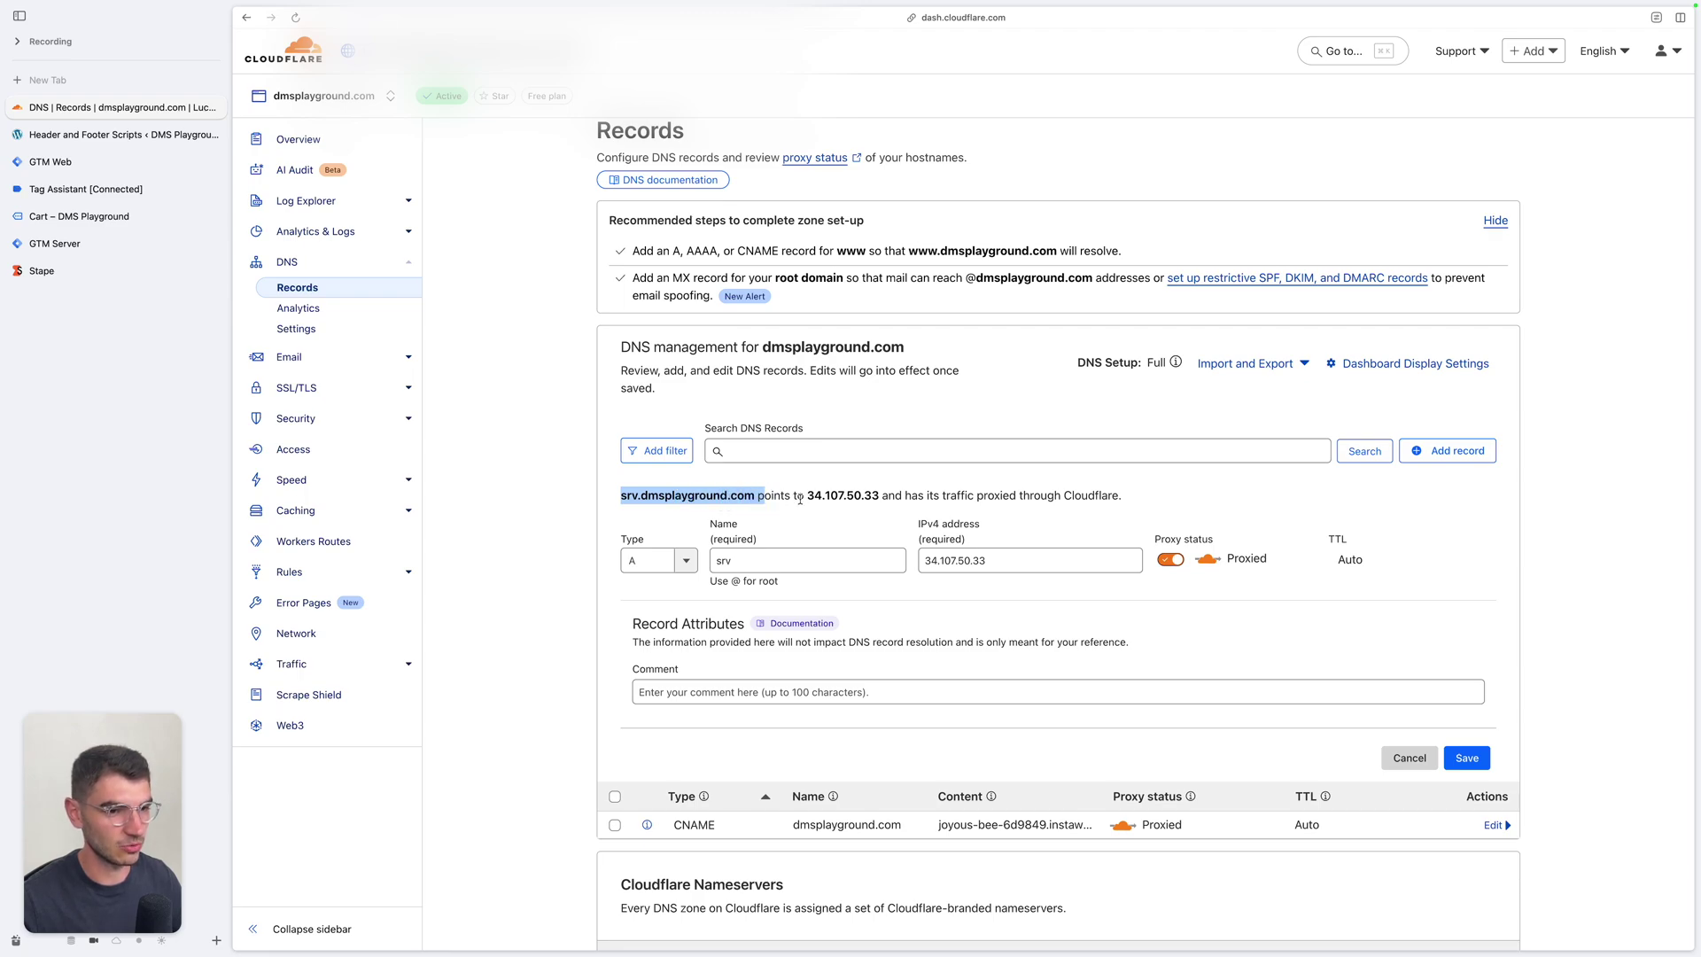
pyautogui.doubleClick(848, 498)
pyautogui.click(1168, 559)
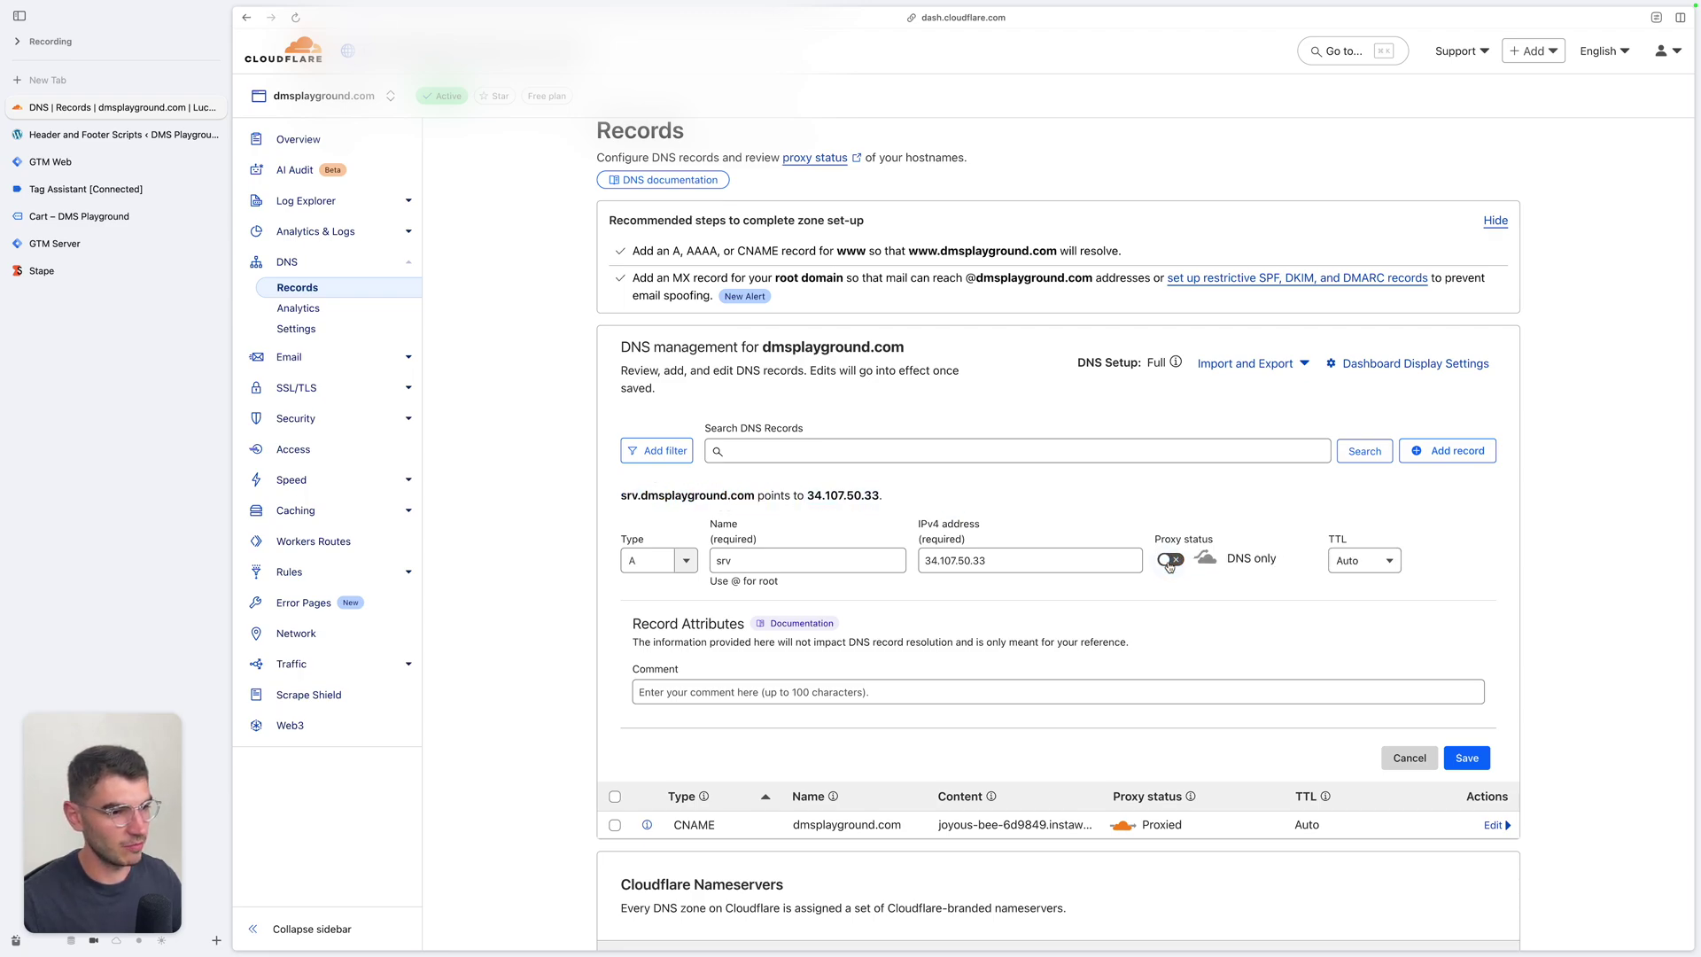
pyautogui.scroll(-1, 1246, 559)
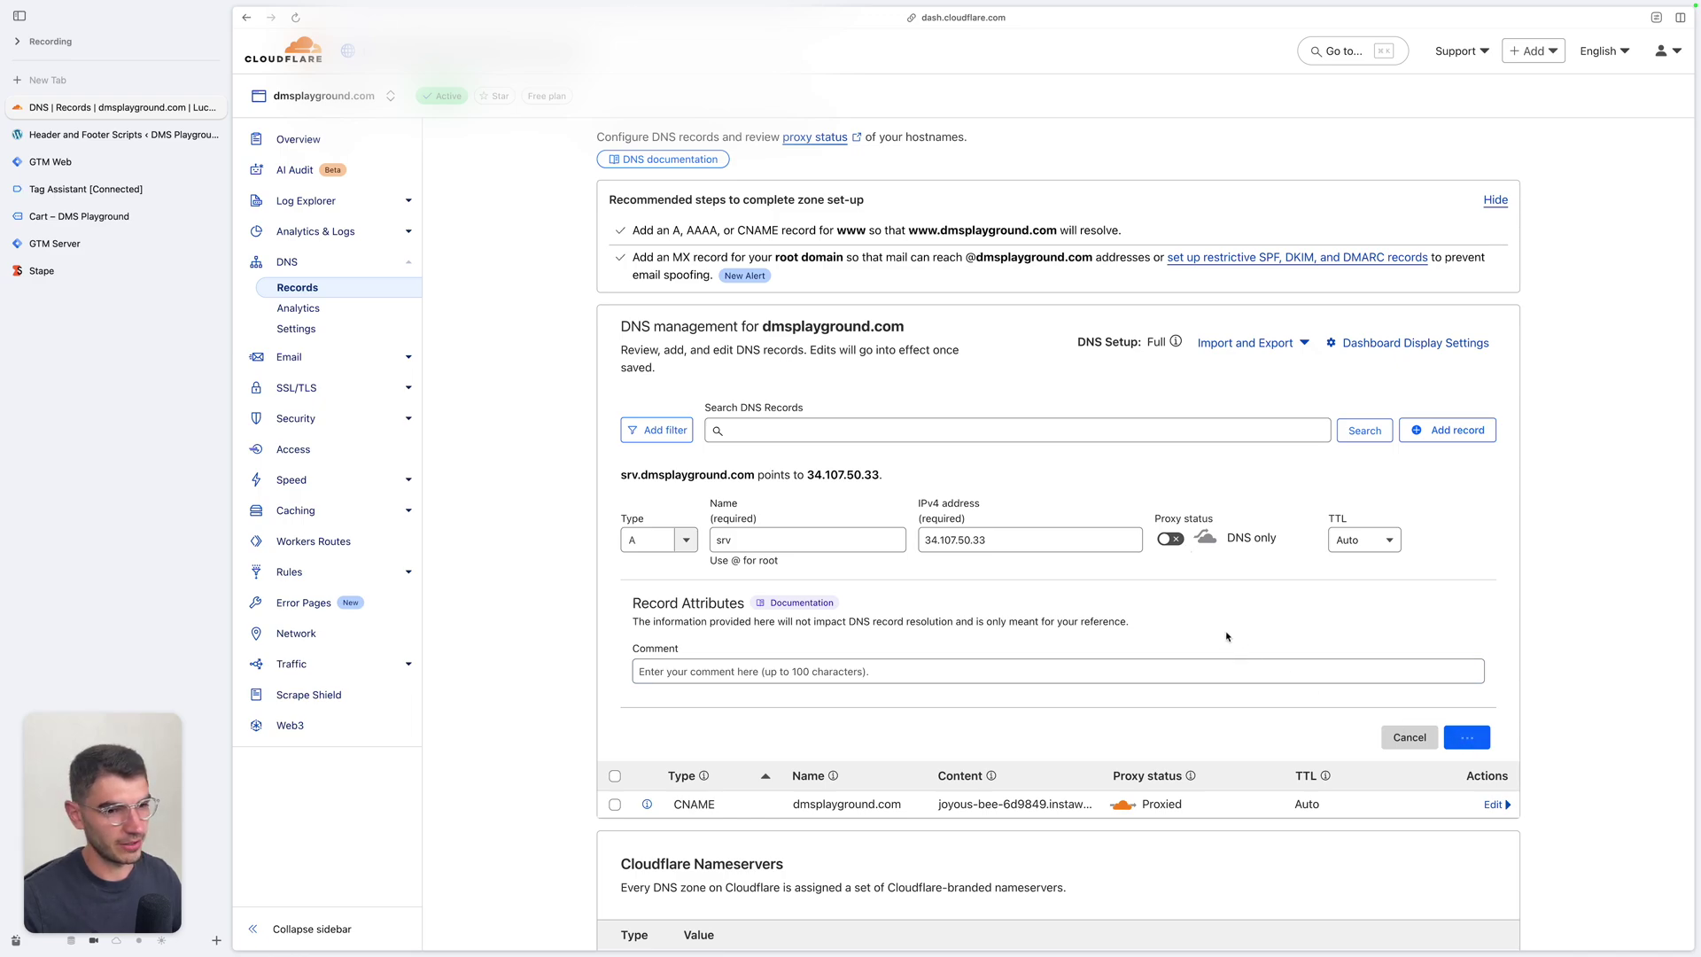
pyautogui.click(1457, 741)
# Fill in a new AAAA record named srv with Stape's IPv6 address 2600:1900:40d0:7c7:8000::.
pyautogui.click(1427, 458)
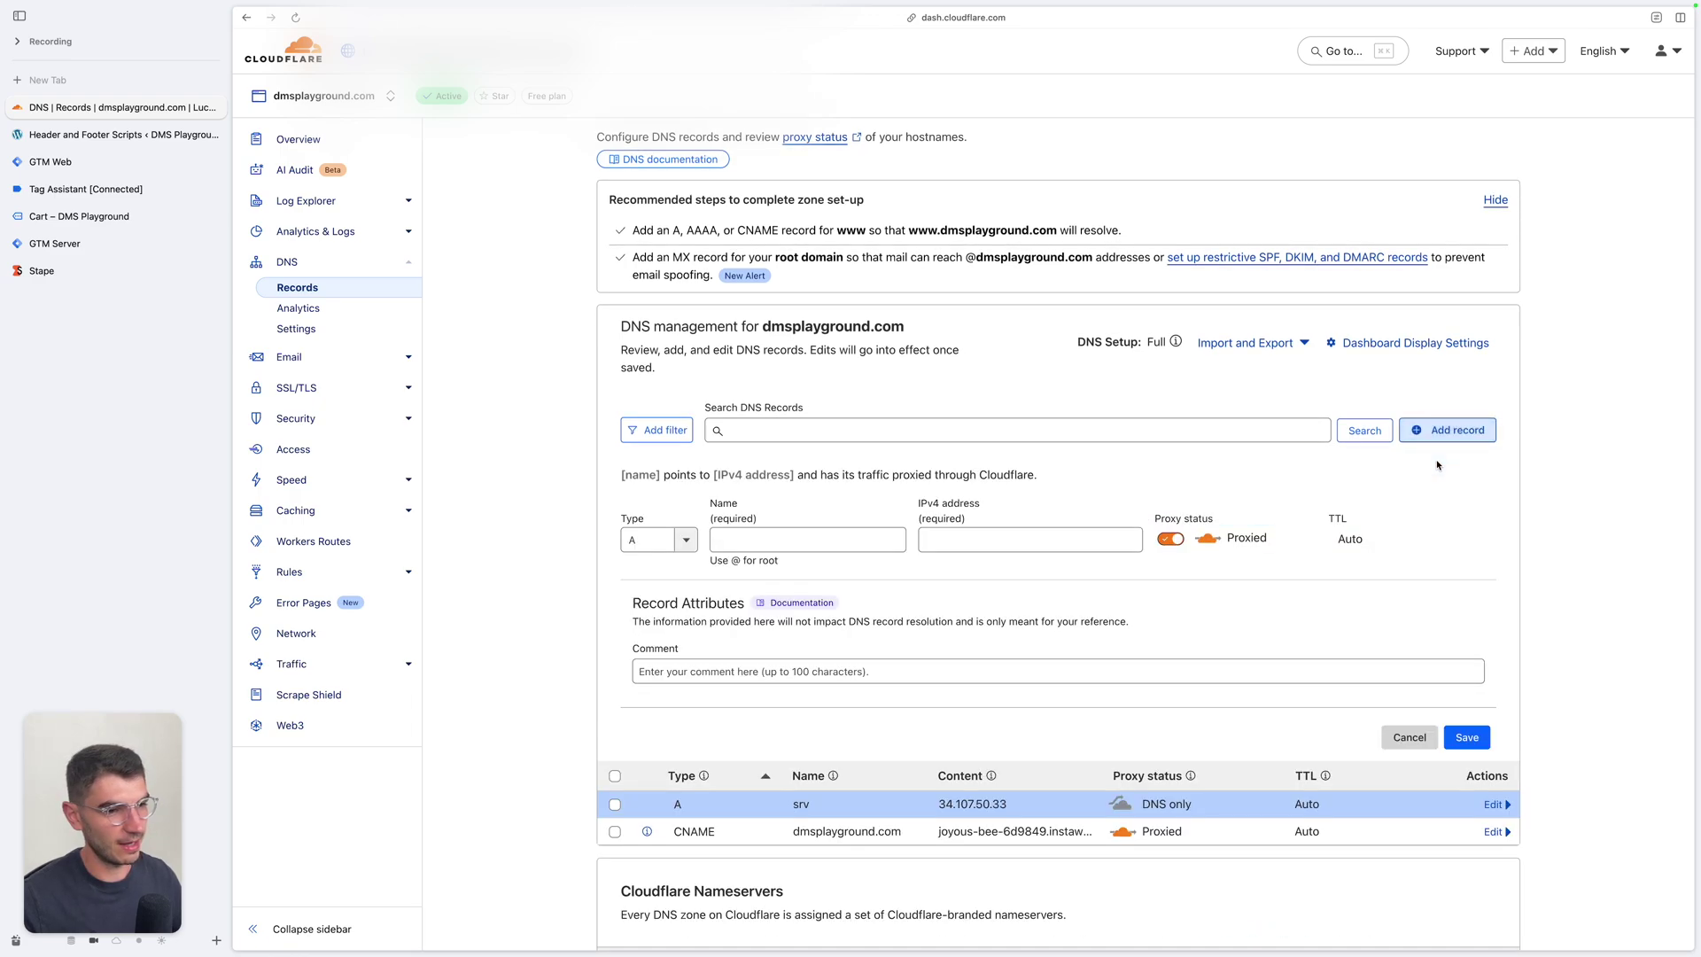
pyautogui.click(651, 540)
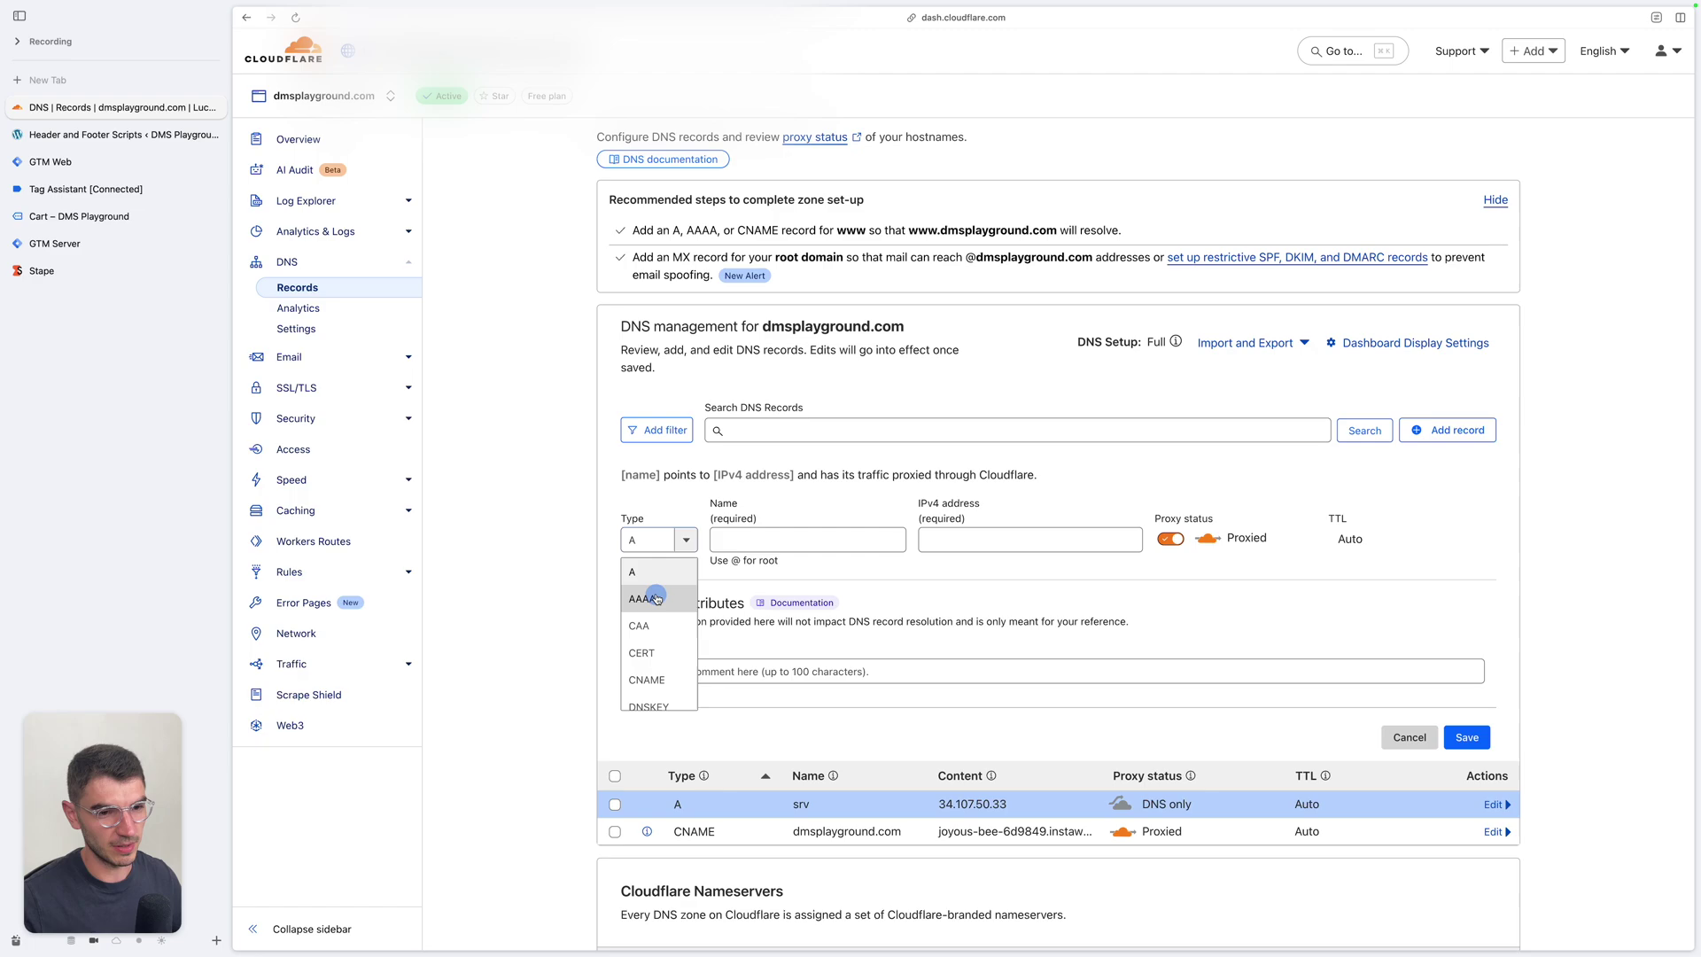
pyautogui.click(656, 595)
pyautogui.click(106, 271)
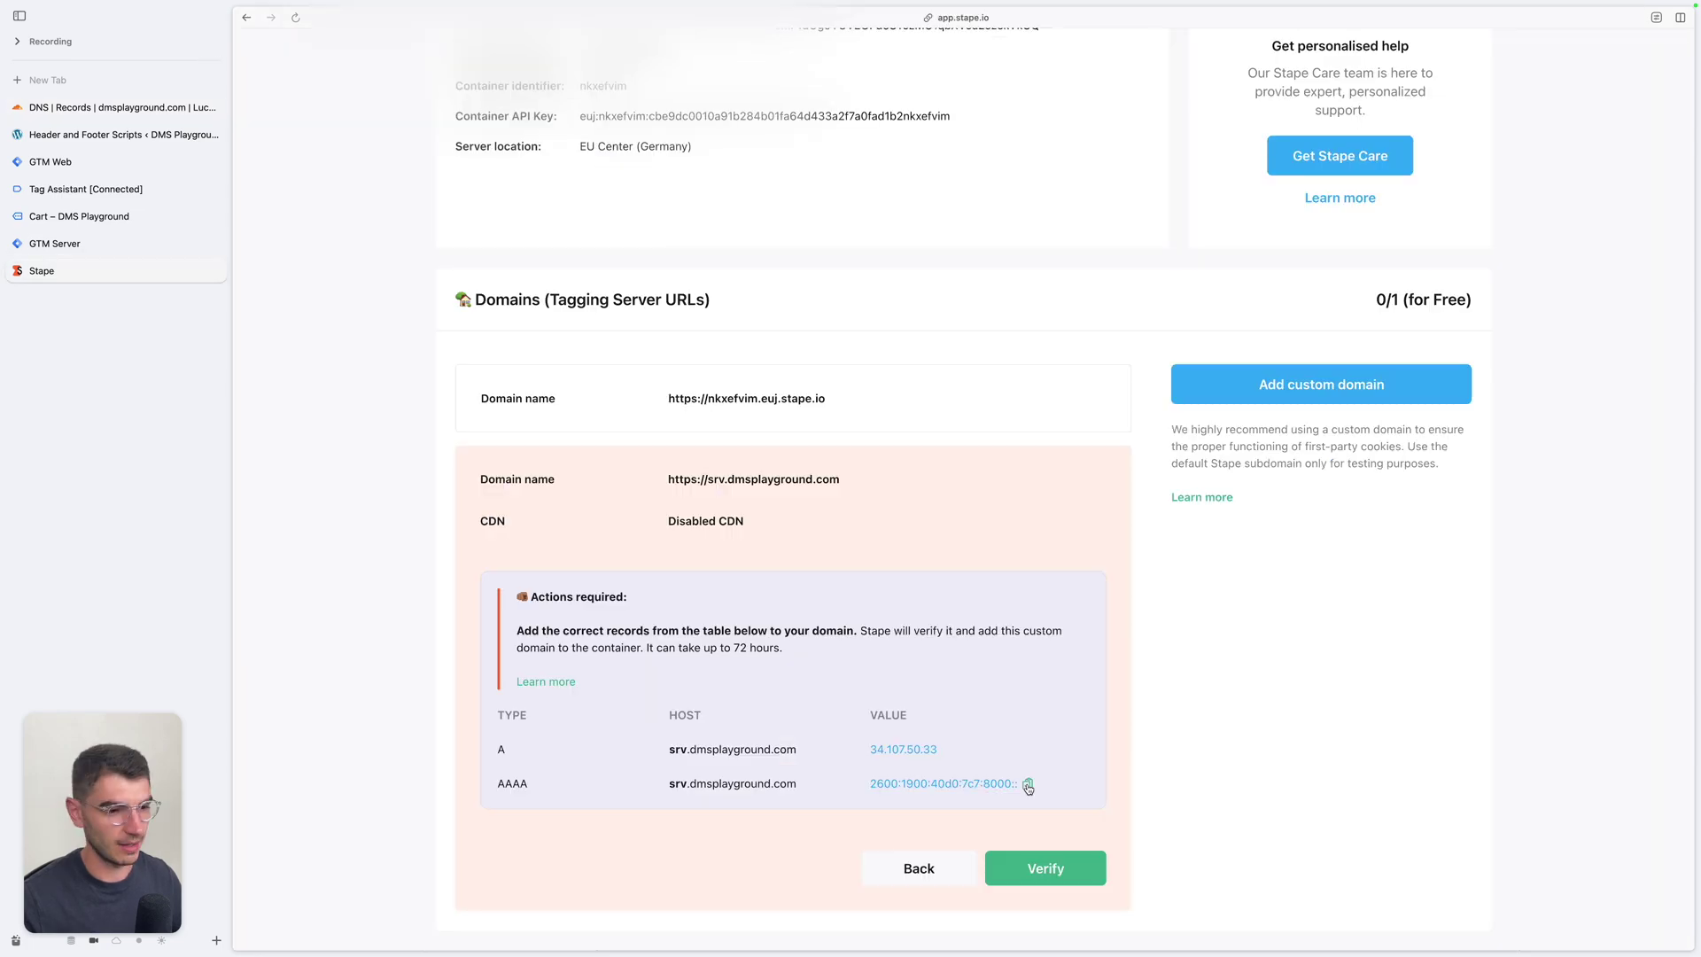
pyautogui.click(1024, 784)
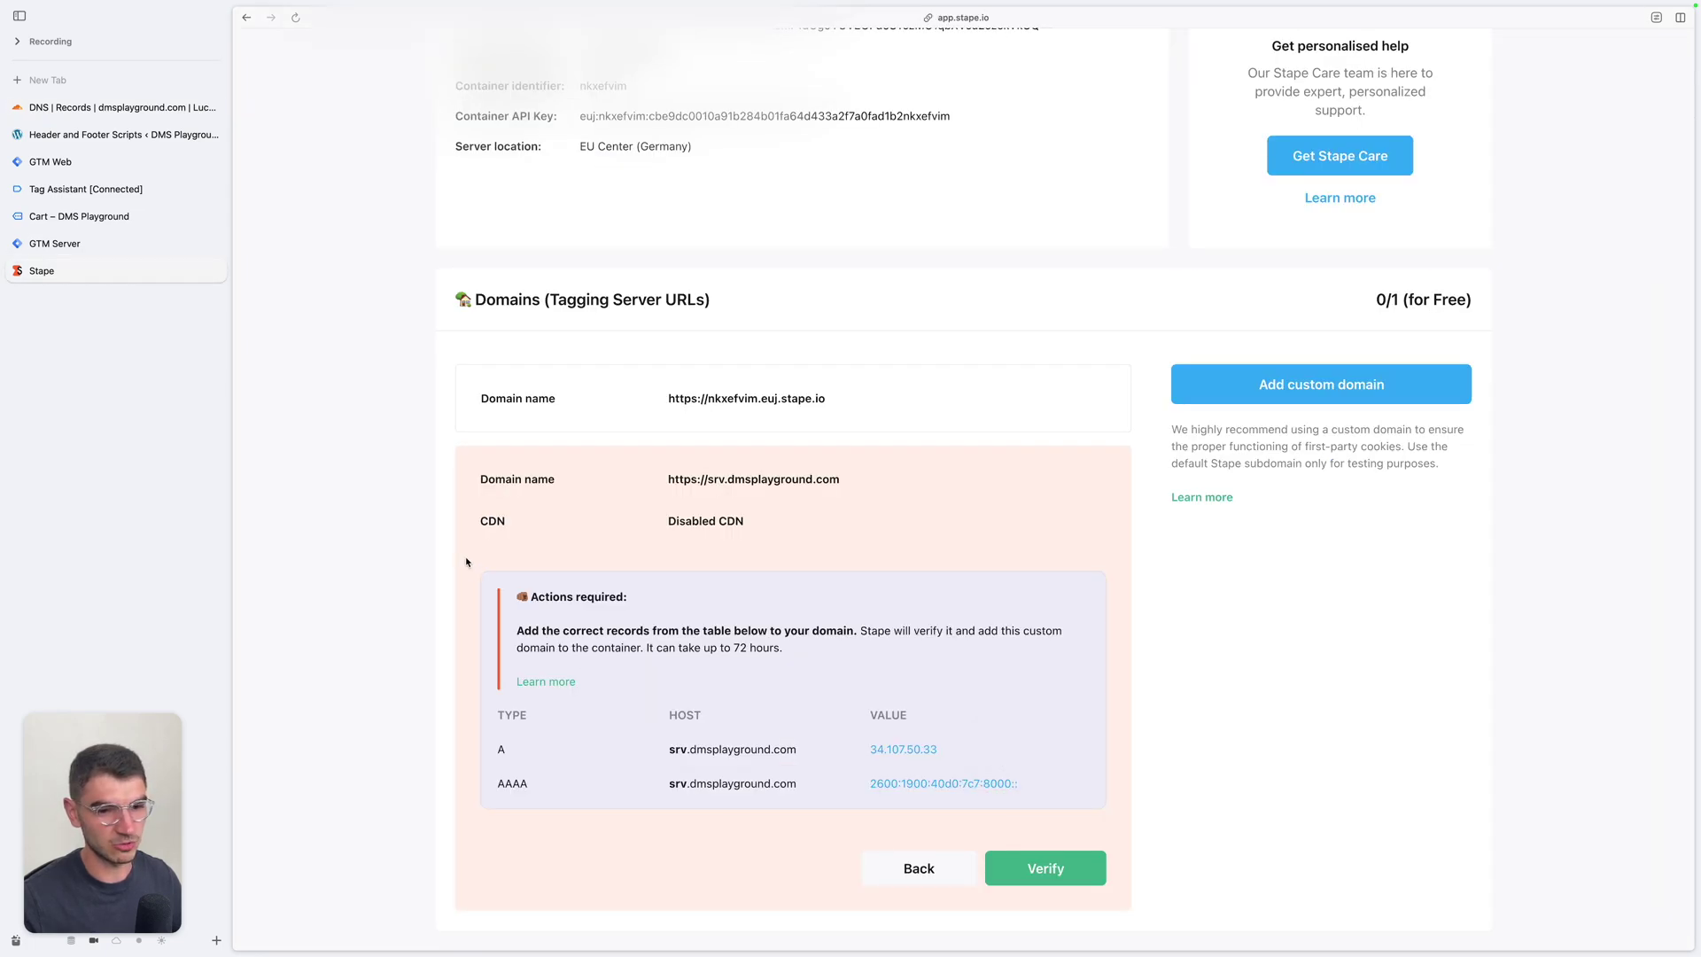
pyautogui.hotkey('ctrl', 'Tab')
pyautogui.click(964, 531)
pyautogui.press('super+v')
pyautogui.hotkey('shift', 'Tab')
pyautogui.write('srv')
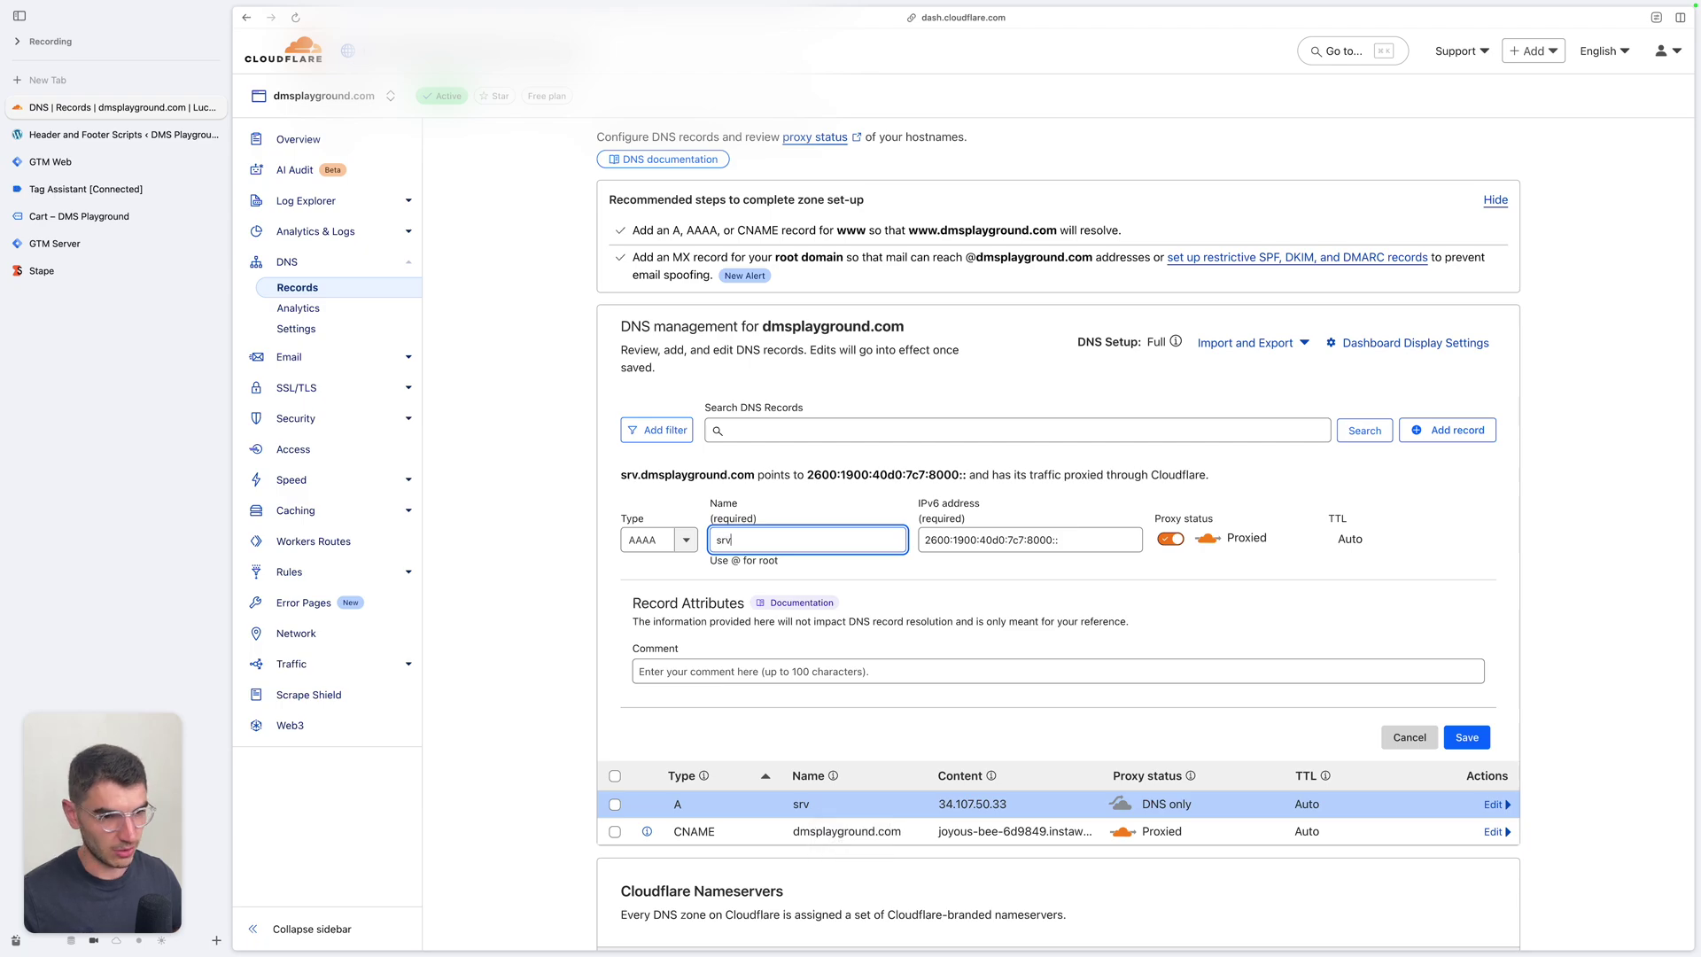
# Save the srv AAAA record as DNS only, and verify the custom domain srv.dmsplayground.com in Stape.
pyautogui.click(1171, 542)
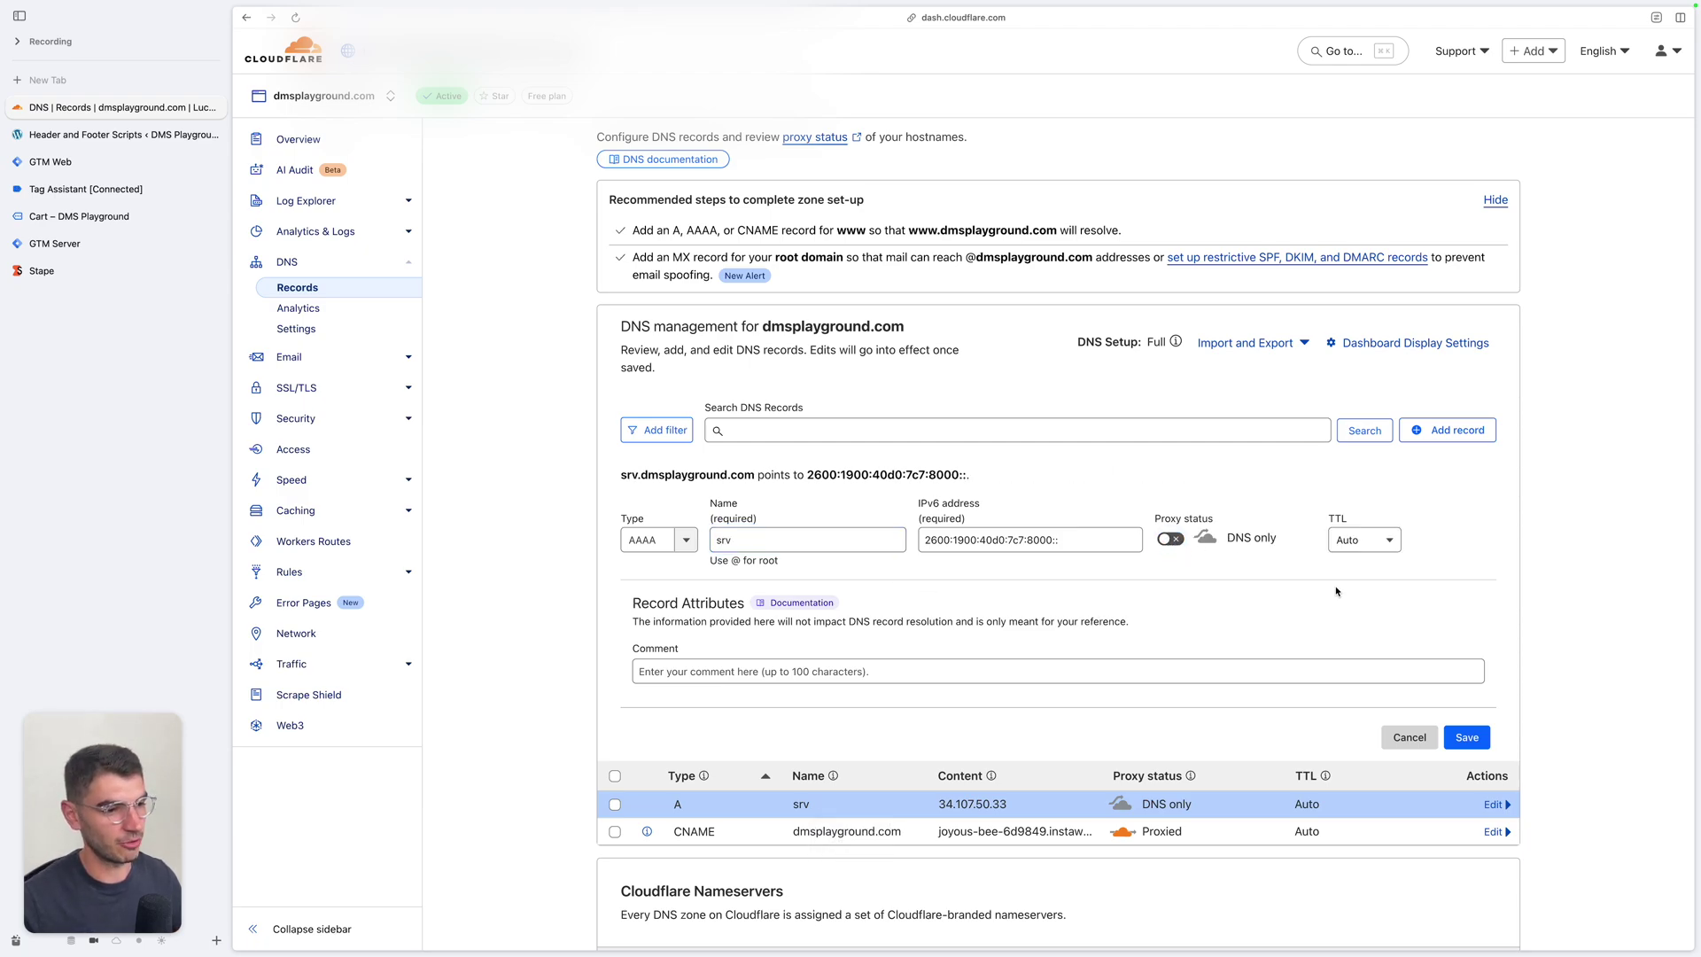
pyautogui.click(1466, 737)
pyautogui.click(169, 282)
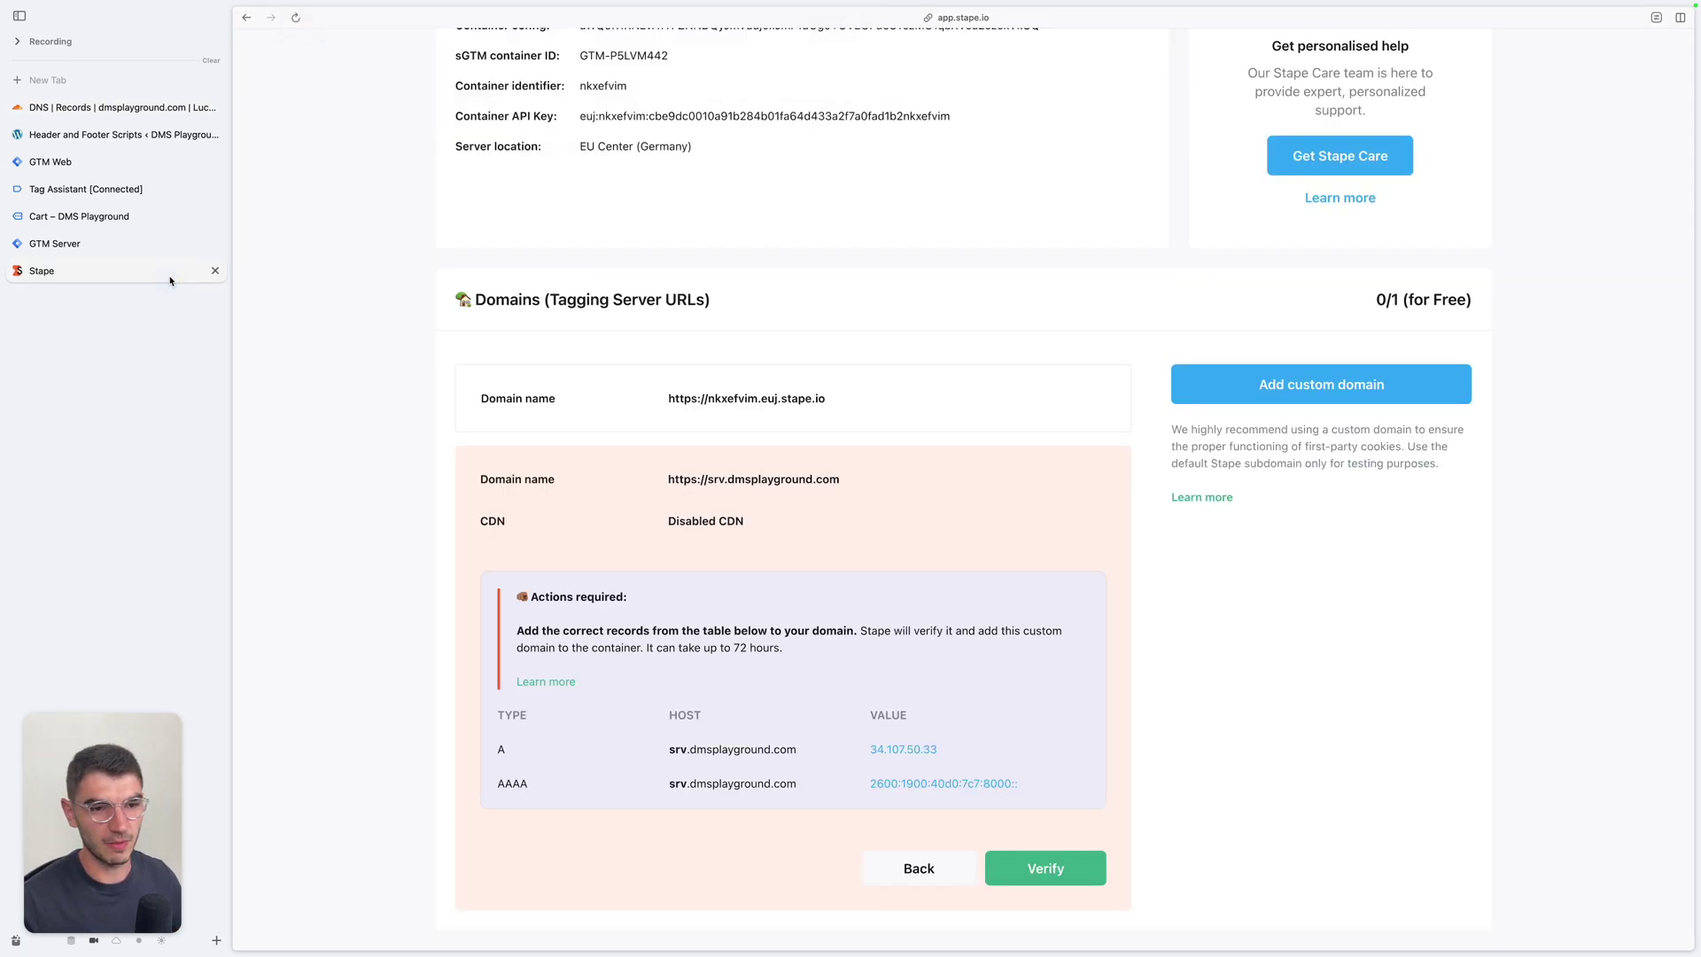
pyautogui.click(1073, 857)
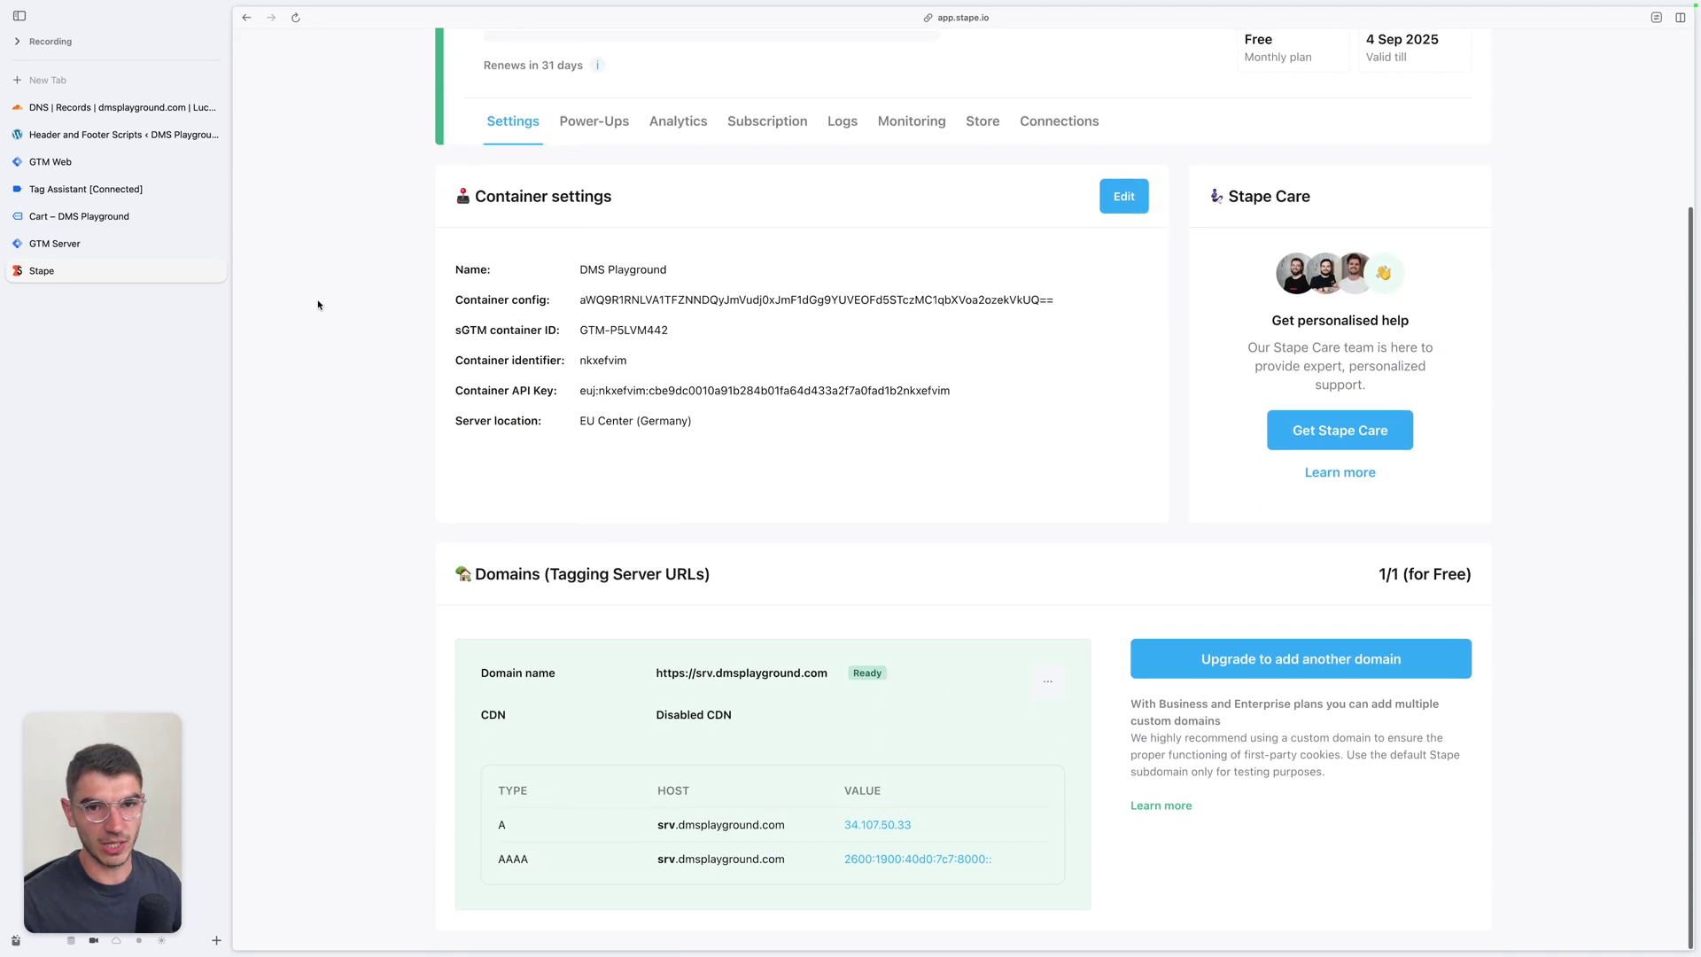
pyautogui.click(97, 242)
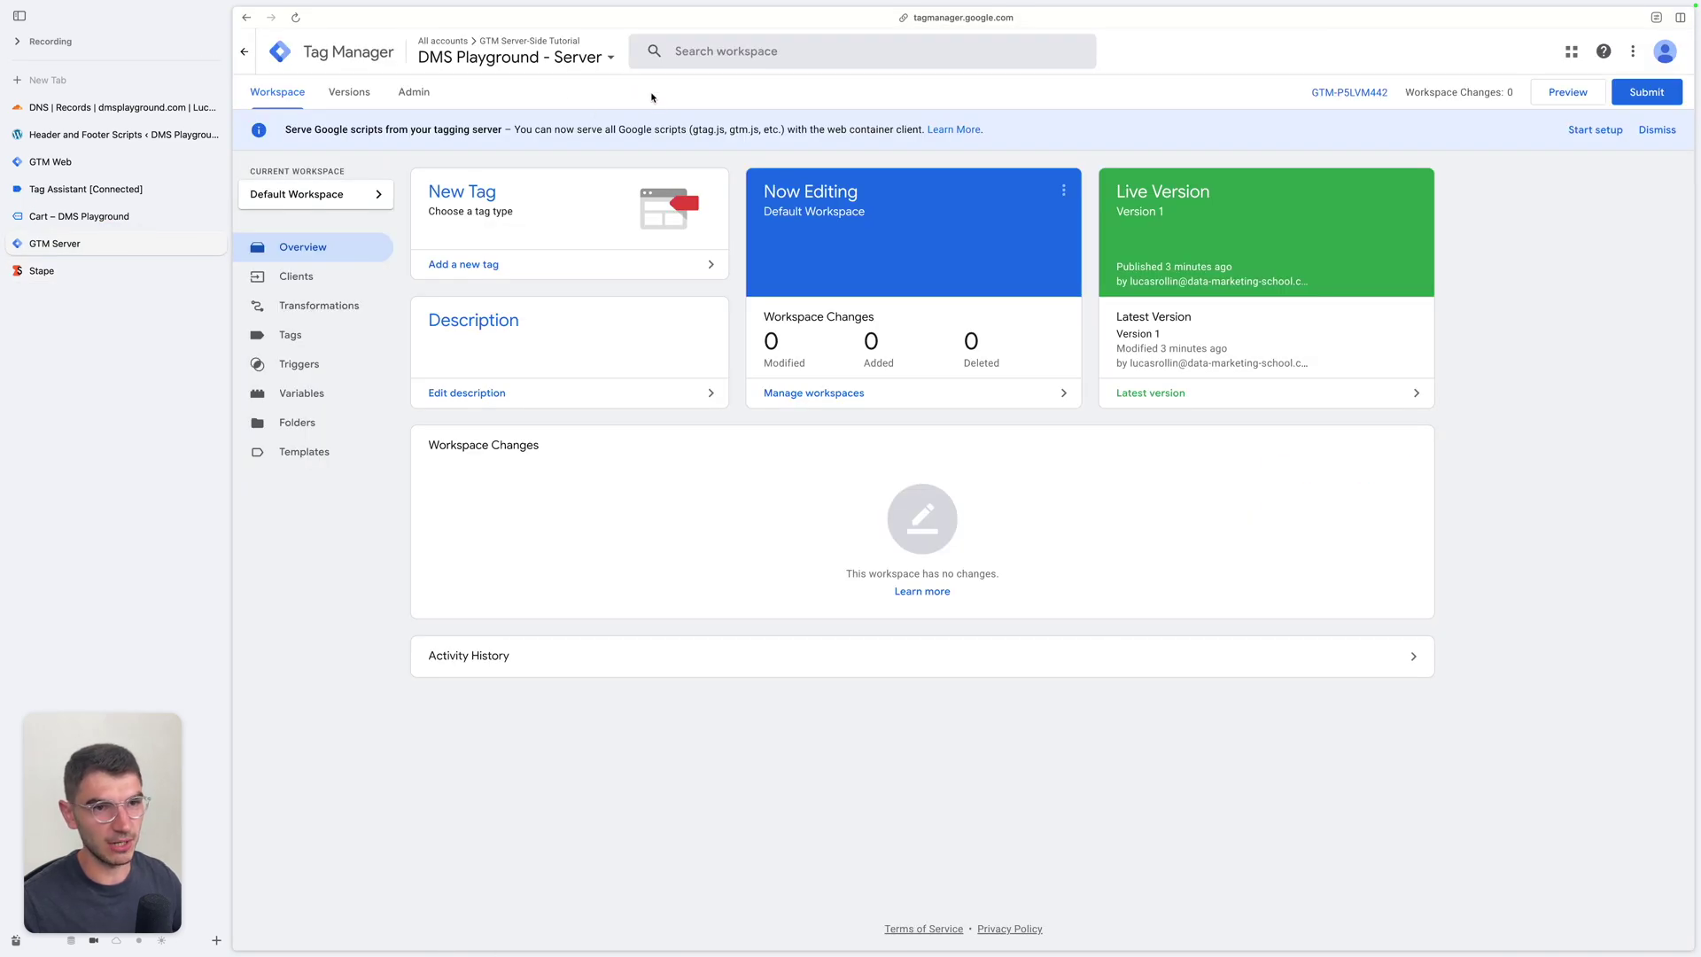
pyautogui.click(413, 92)
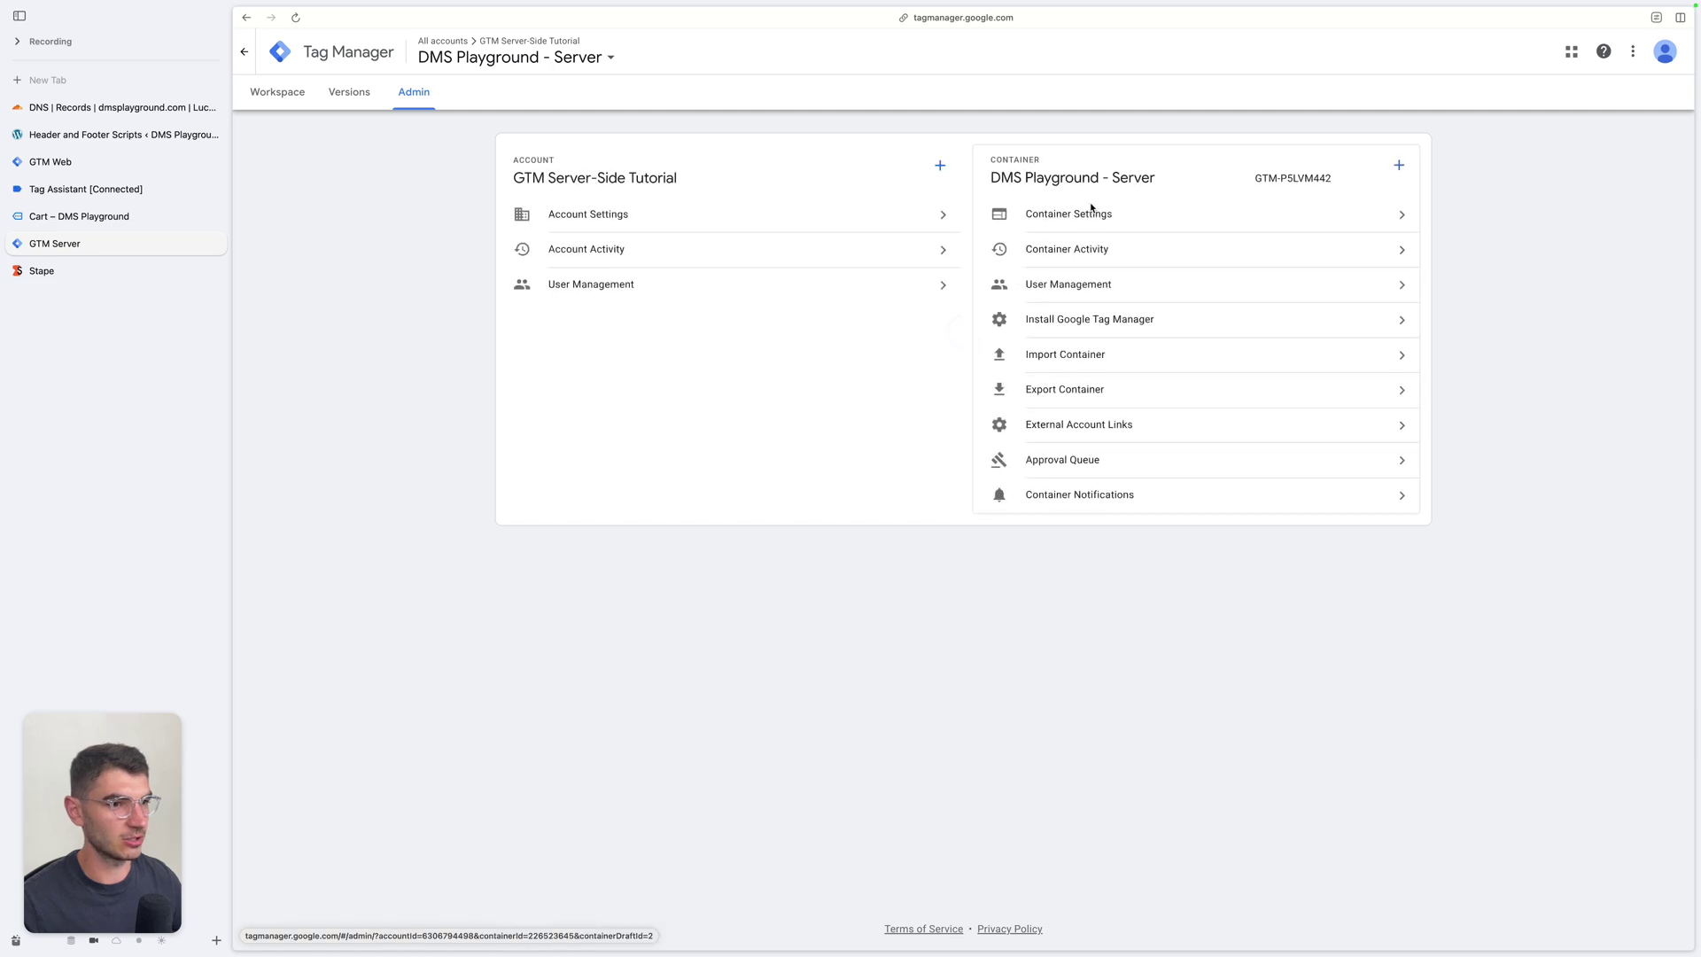
pyautogui.click(1142, 218)
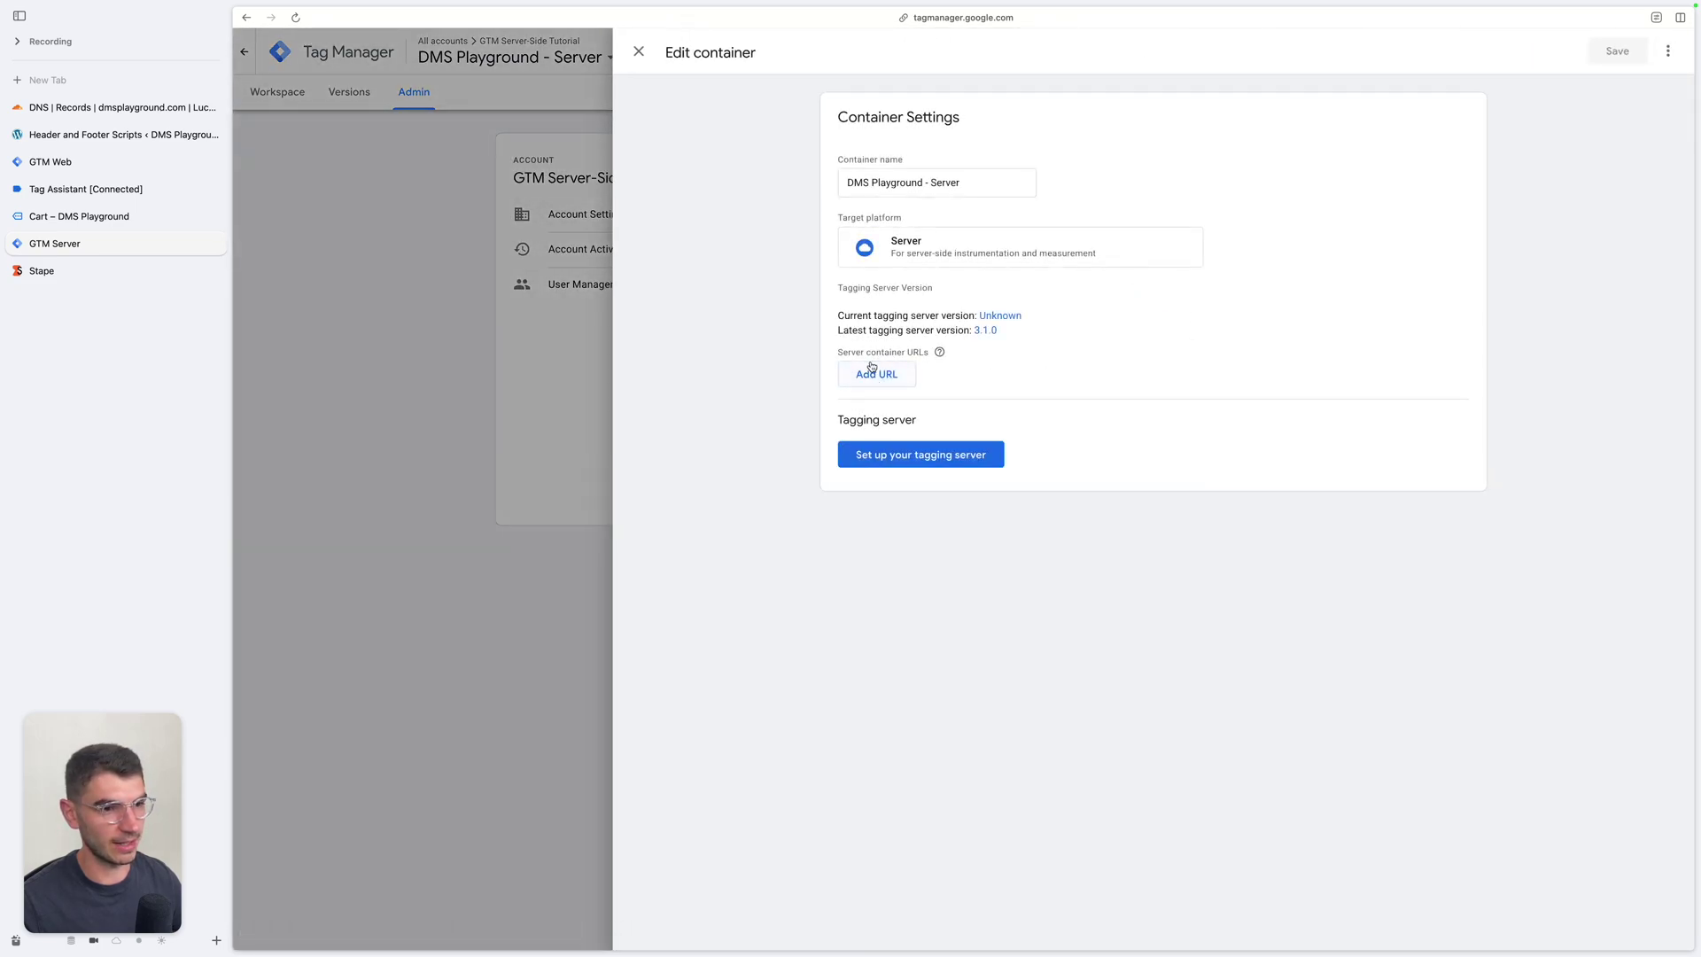
pyautogui.click(897, 372)
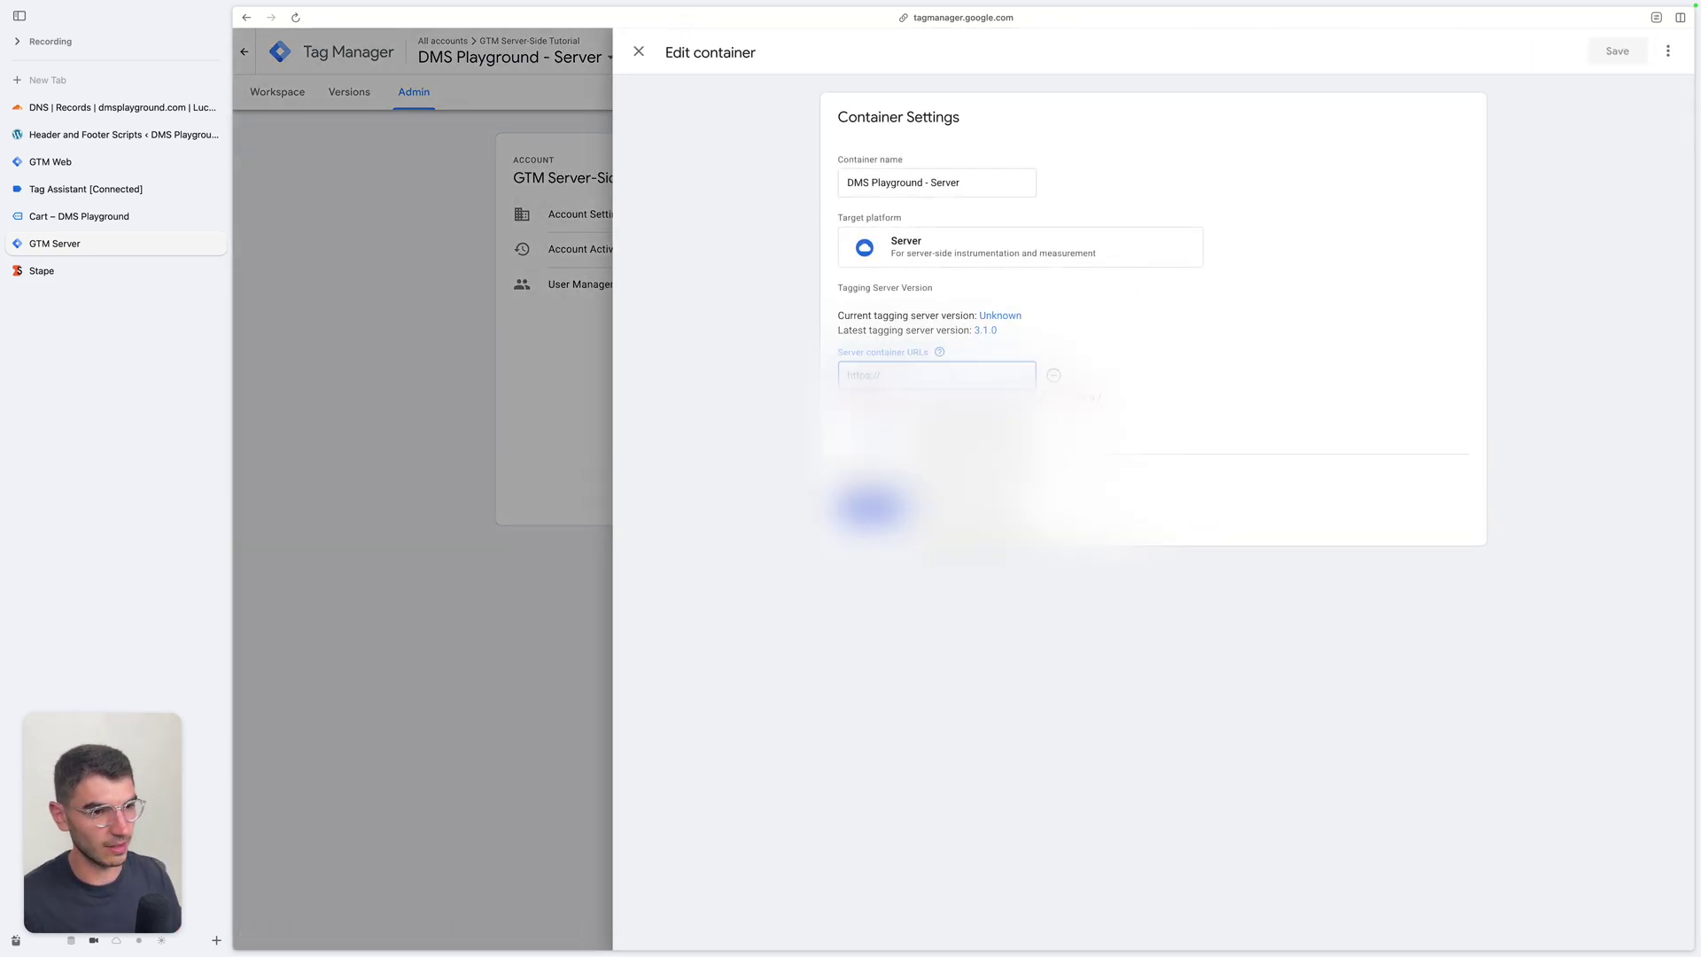
pyautogui.write('st')
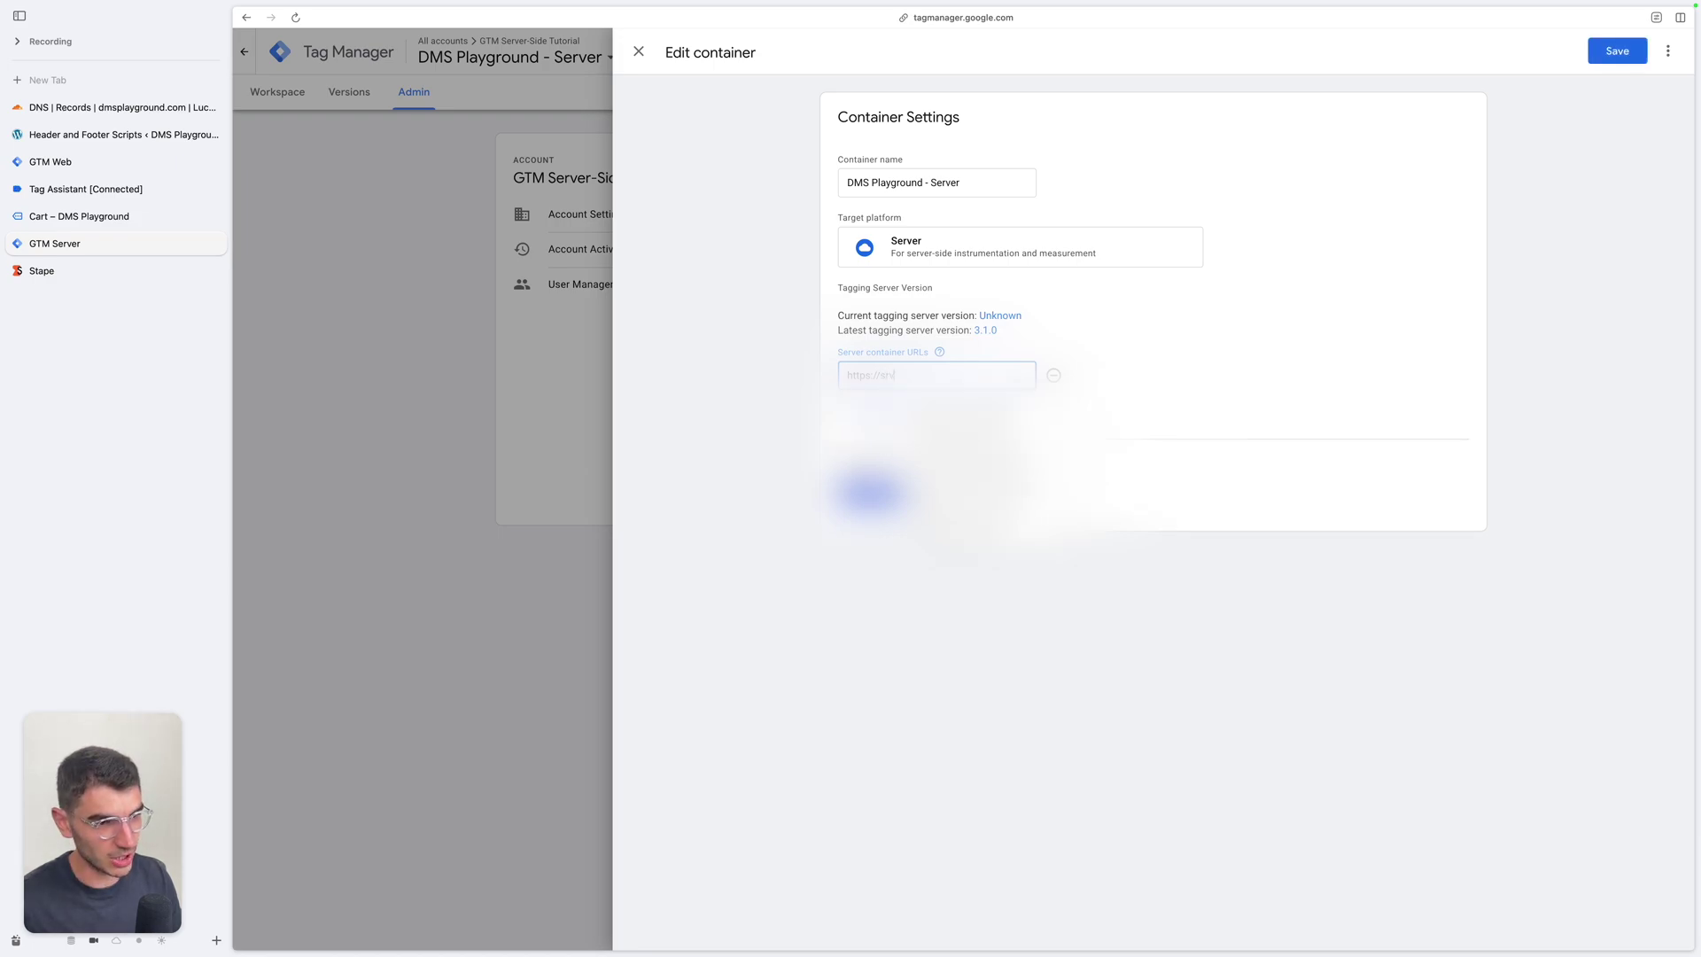
pyautogui.write('.dmsplayground.com')
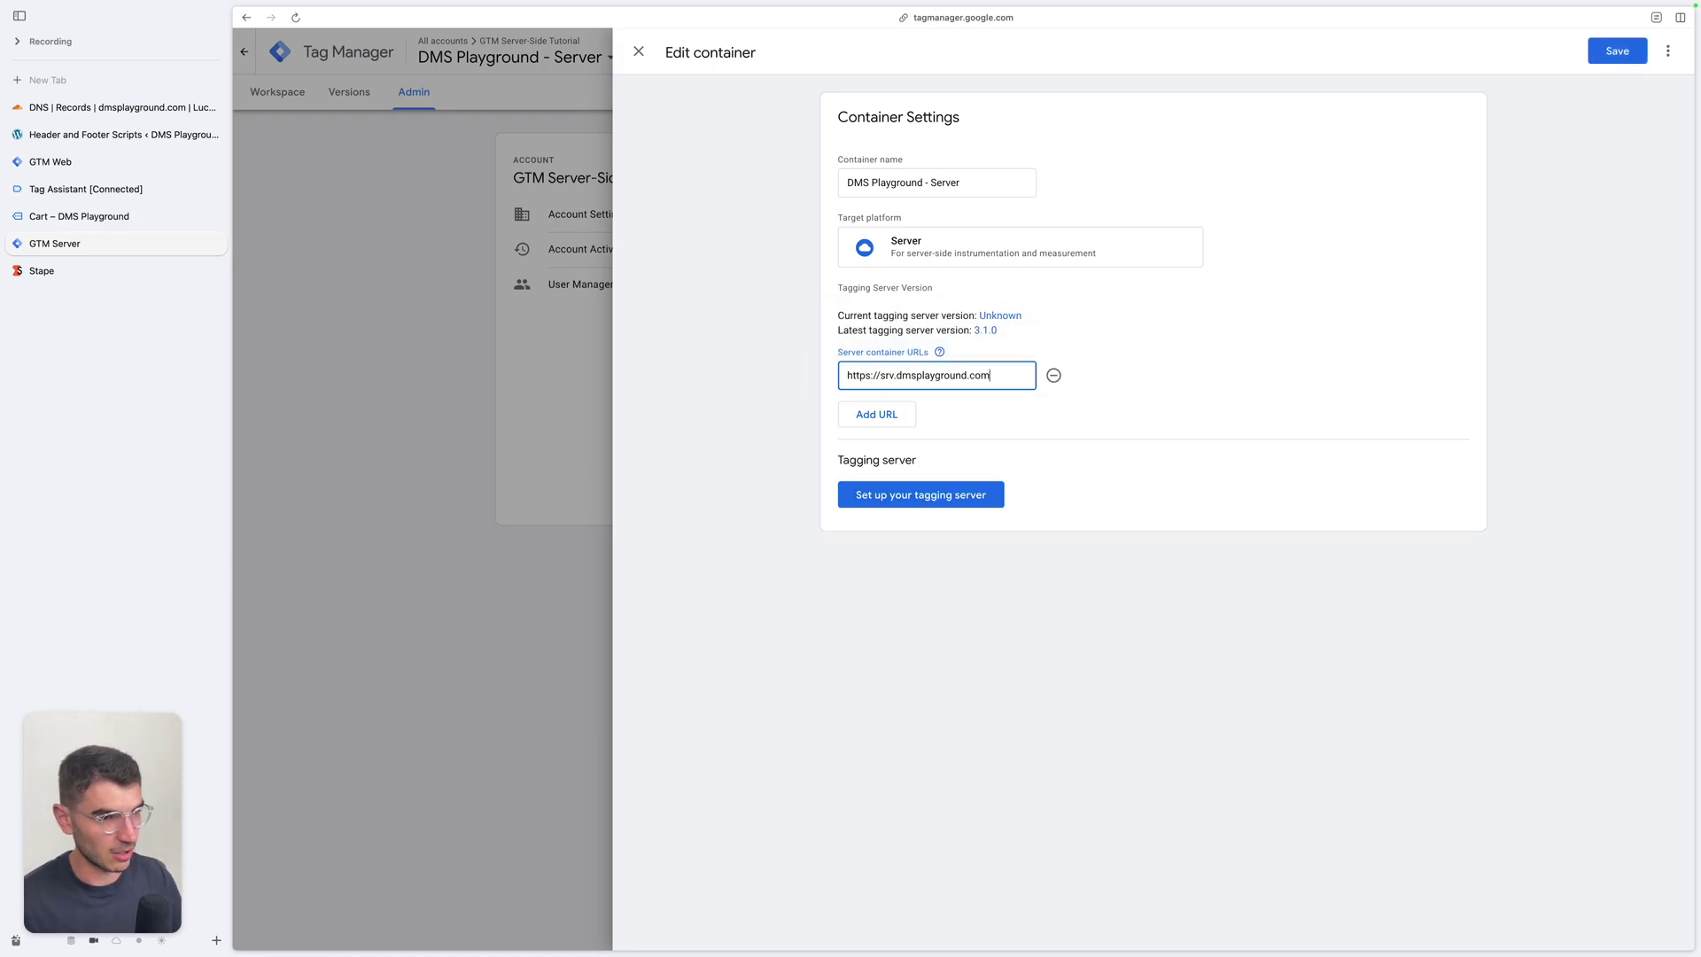
pyautogui.click(1608, 55)
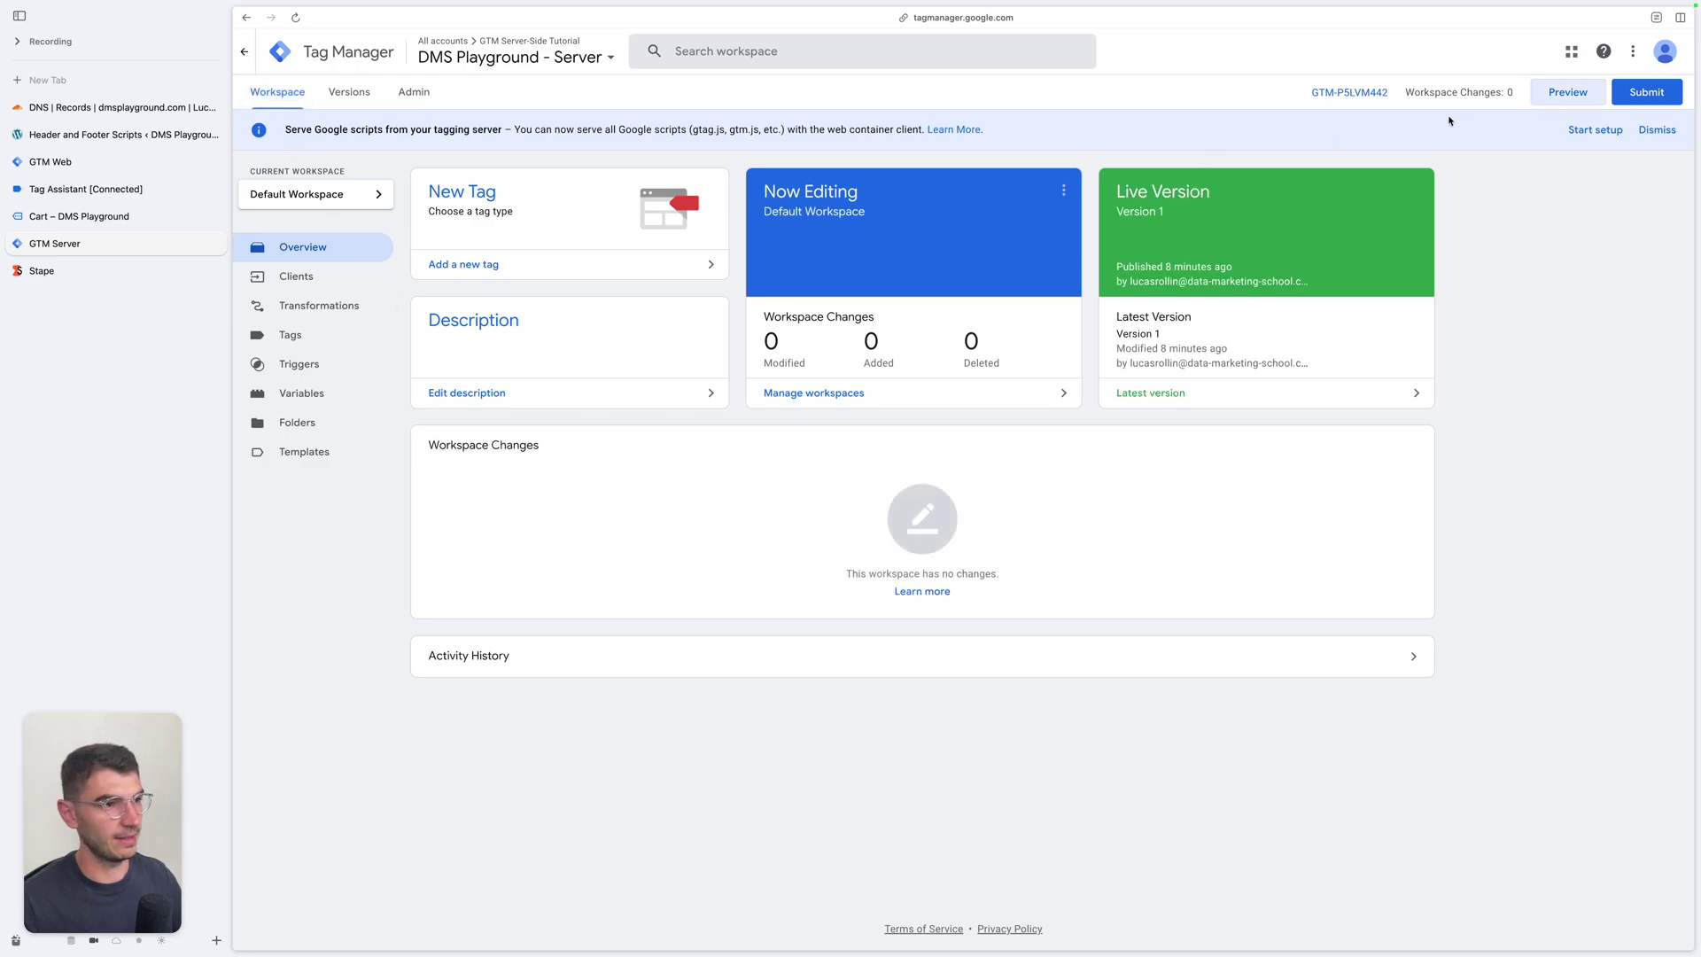
# Launch preview mode for the DMS Playground - Server container and enlarge its debug page to 125%.
pyautogui.click(1561, 97)
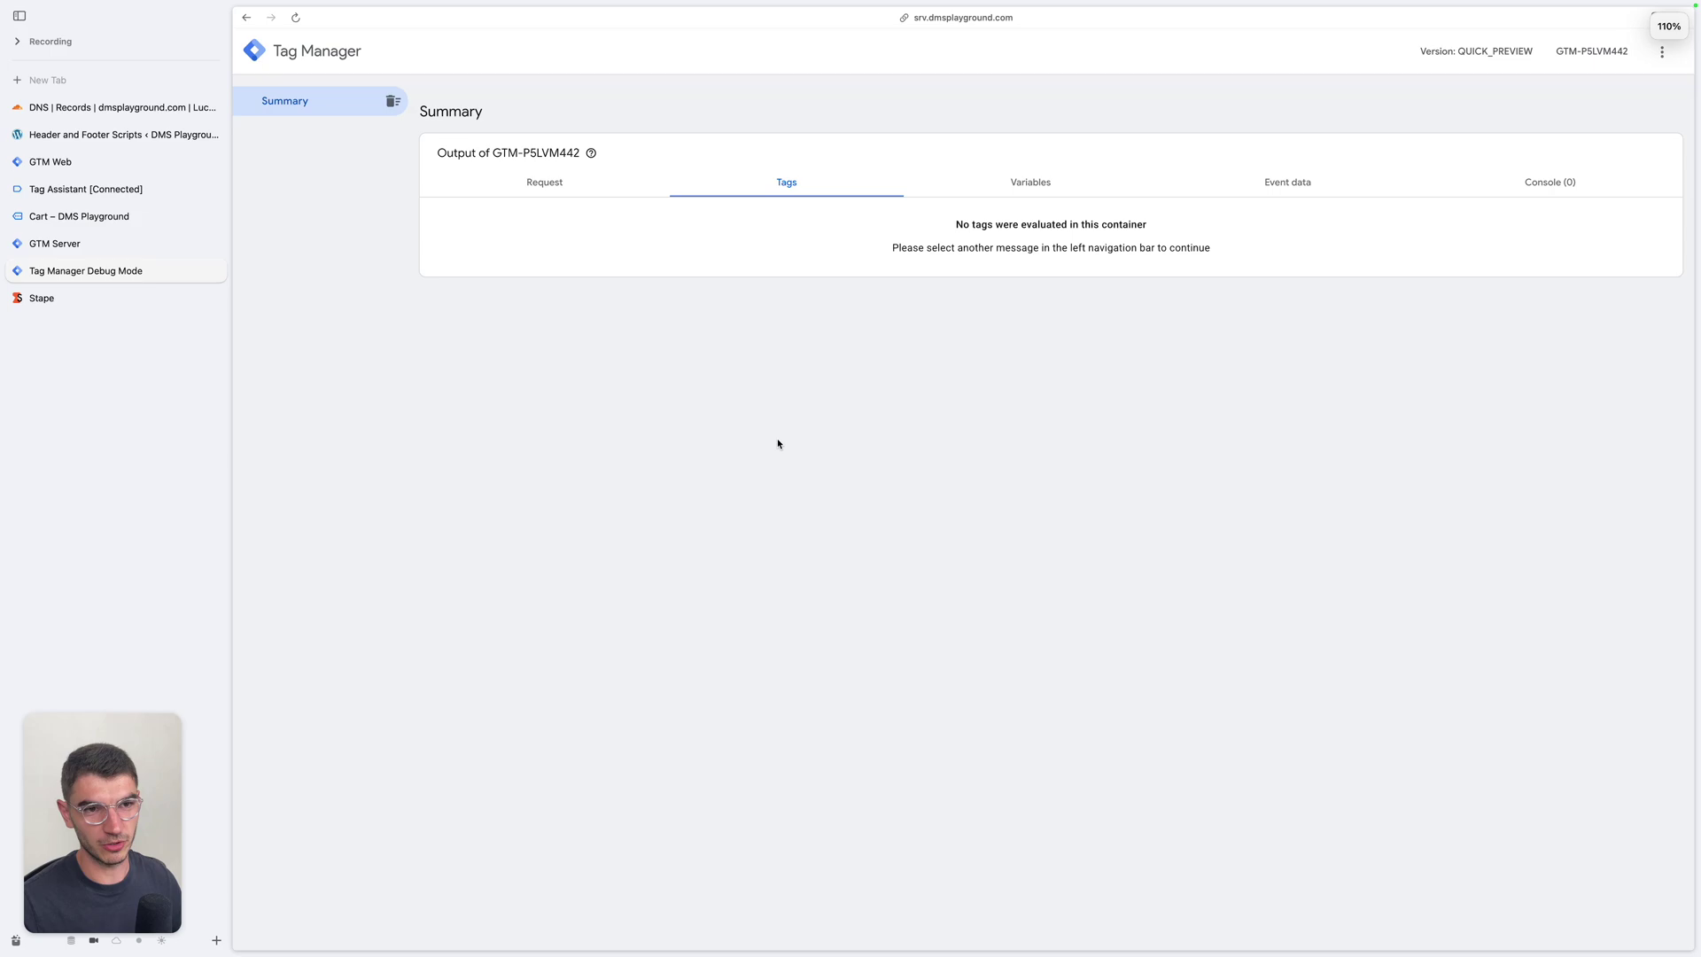
pyautogui.press('super+equal')
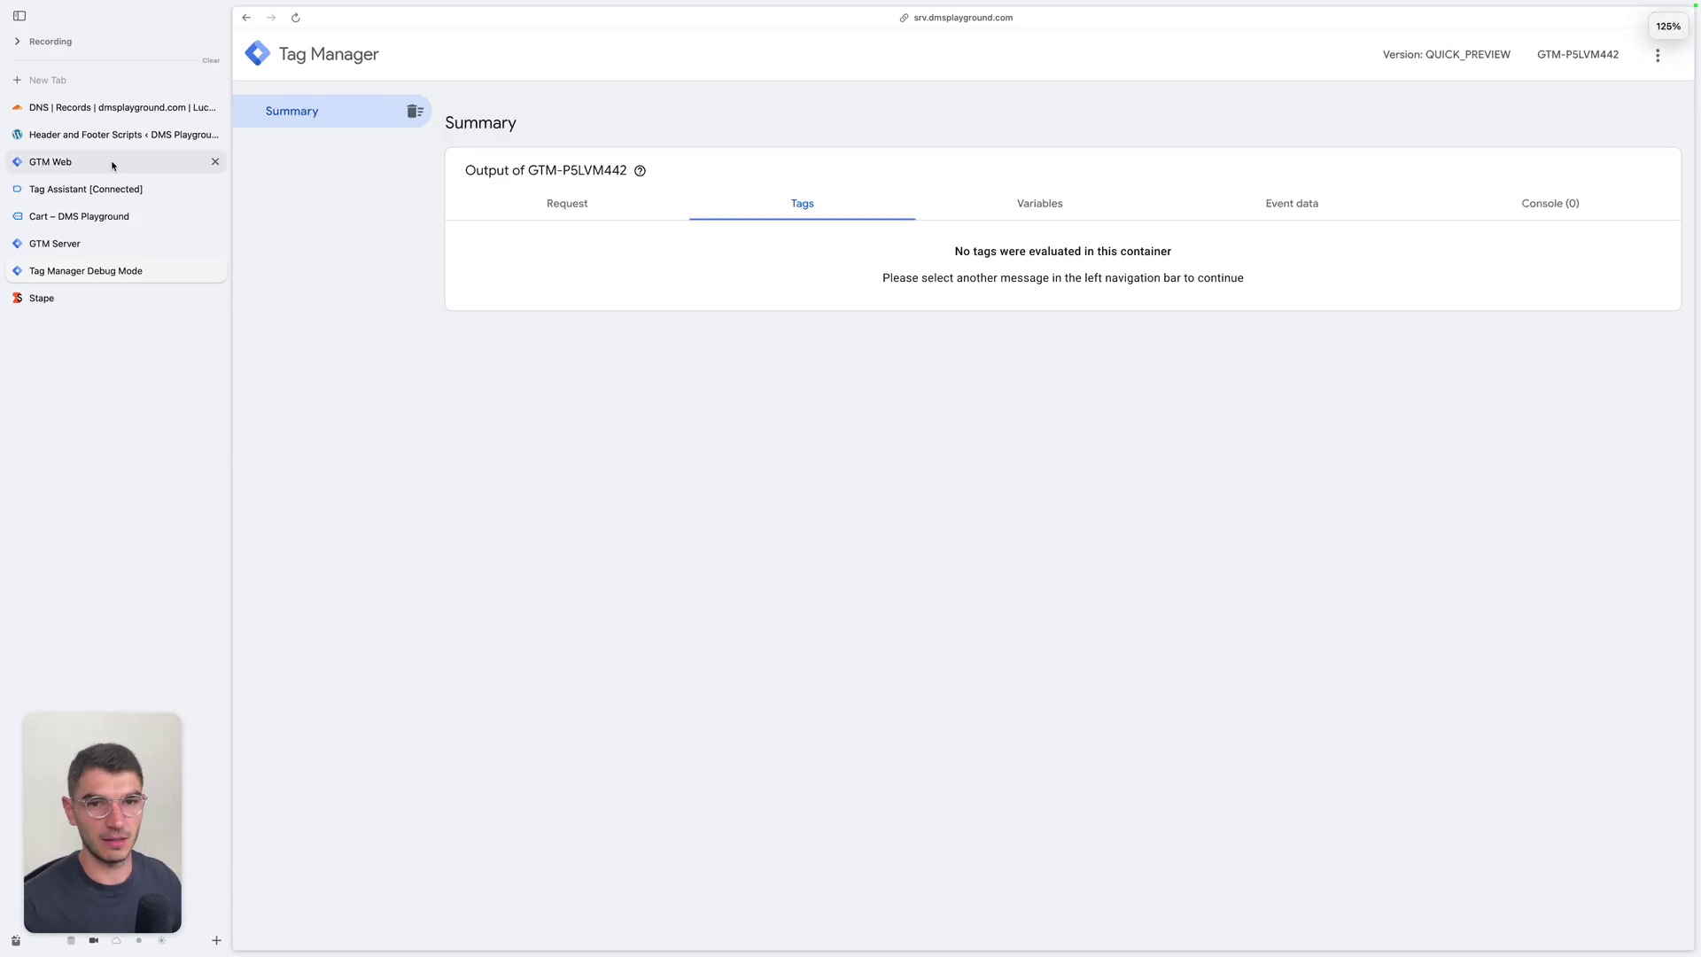
pyautogui.click(113, 166)
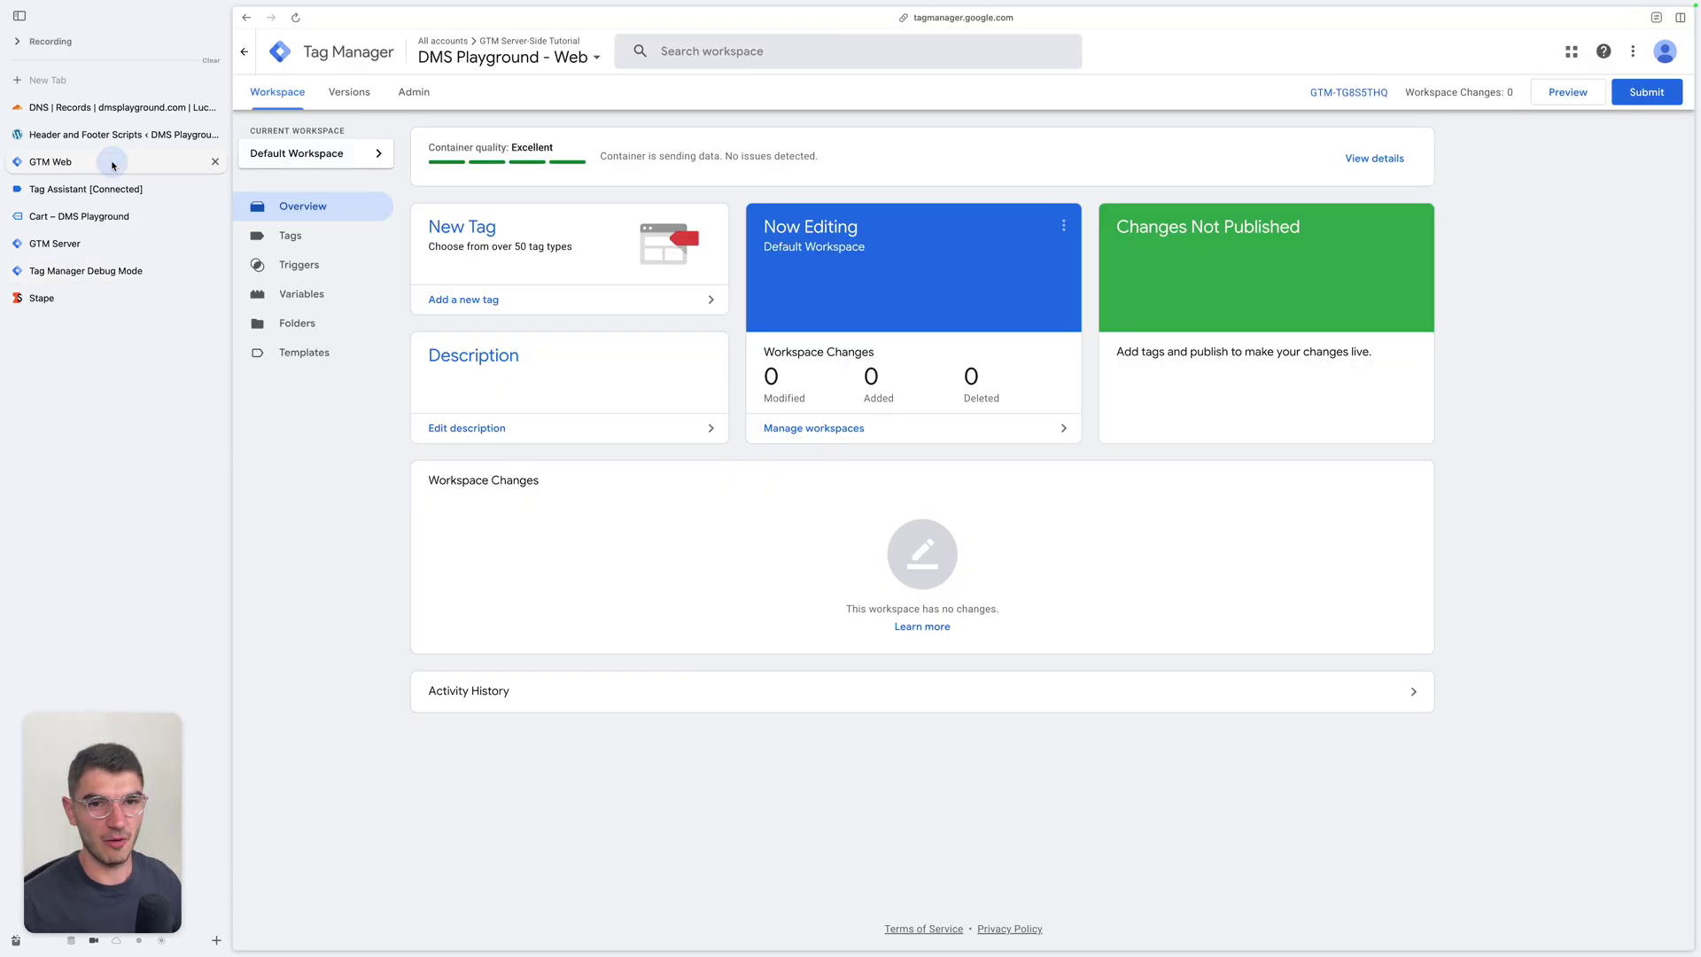
pyautogui.click(128, 248)
pyautogui.click(136, 270)
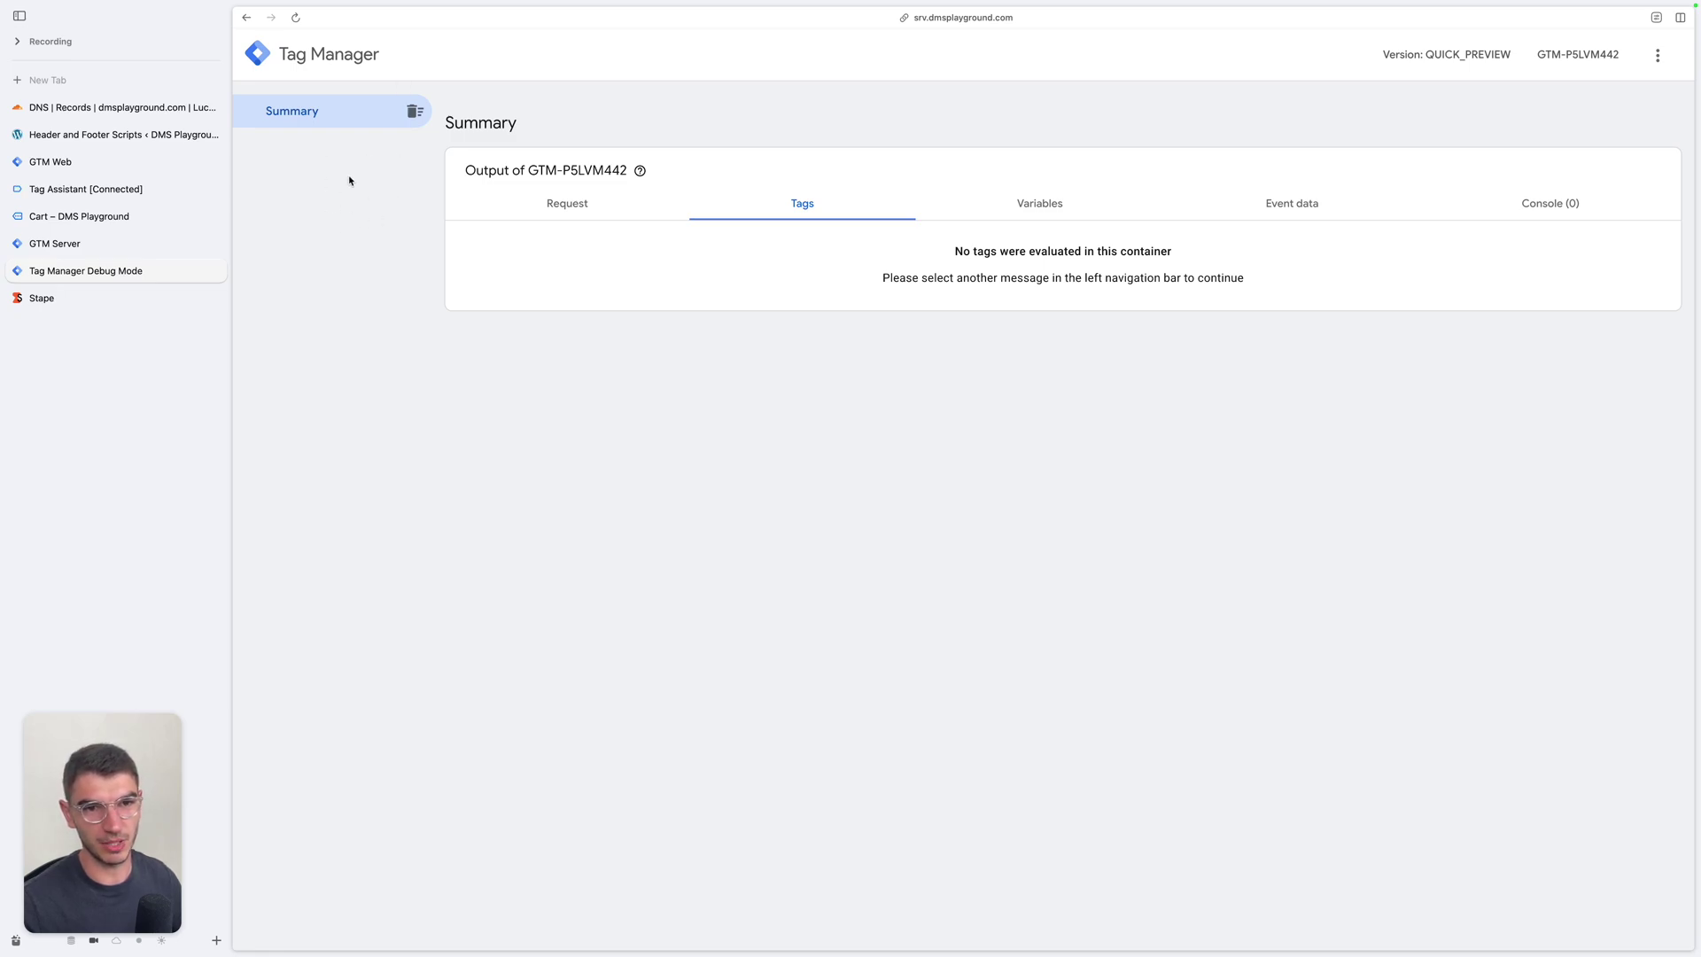
# In the DMS Playground - Web container, create a Google Tag with the tag ID G-XXXXXX.
pyautogui.click(141, 164)
pyautogui.click(348, 240)
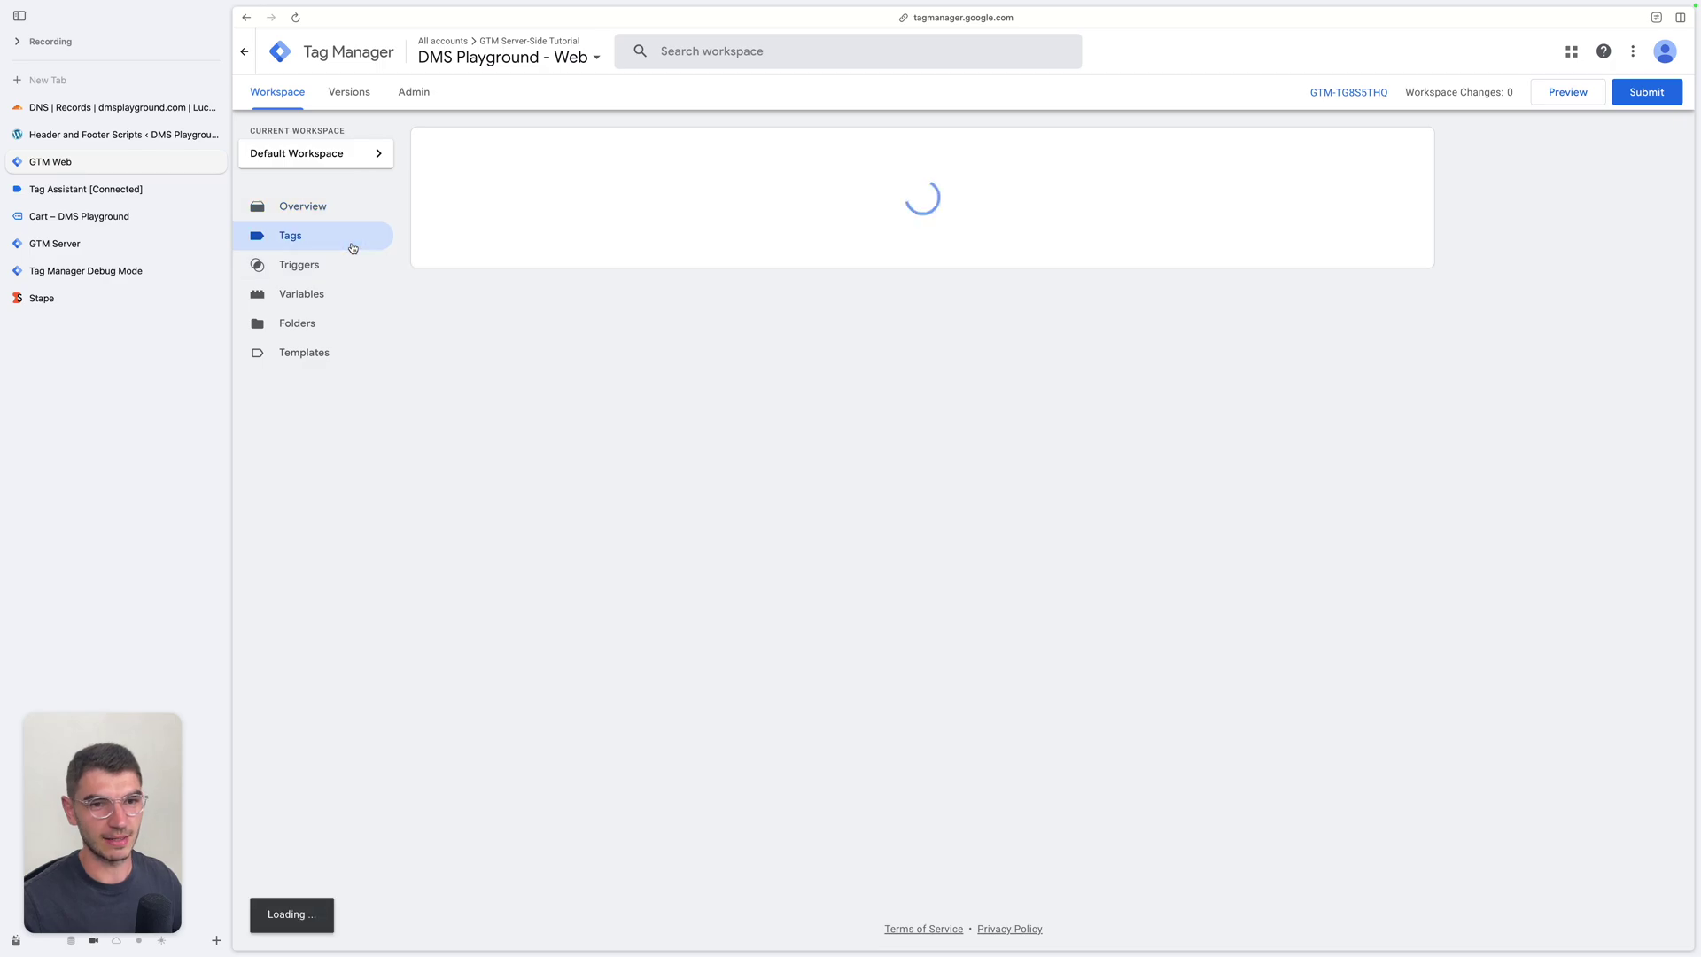
pyautogui.click(1392, 148)
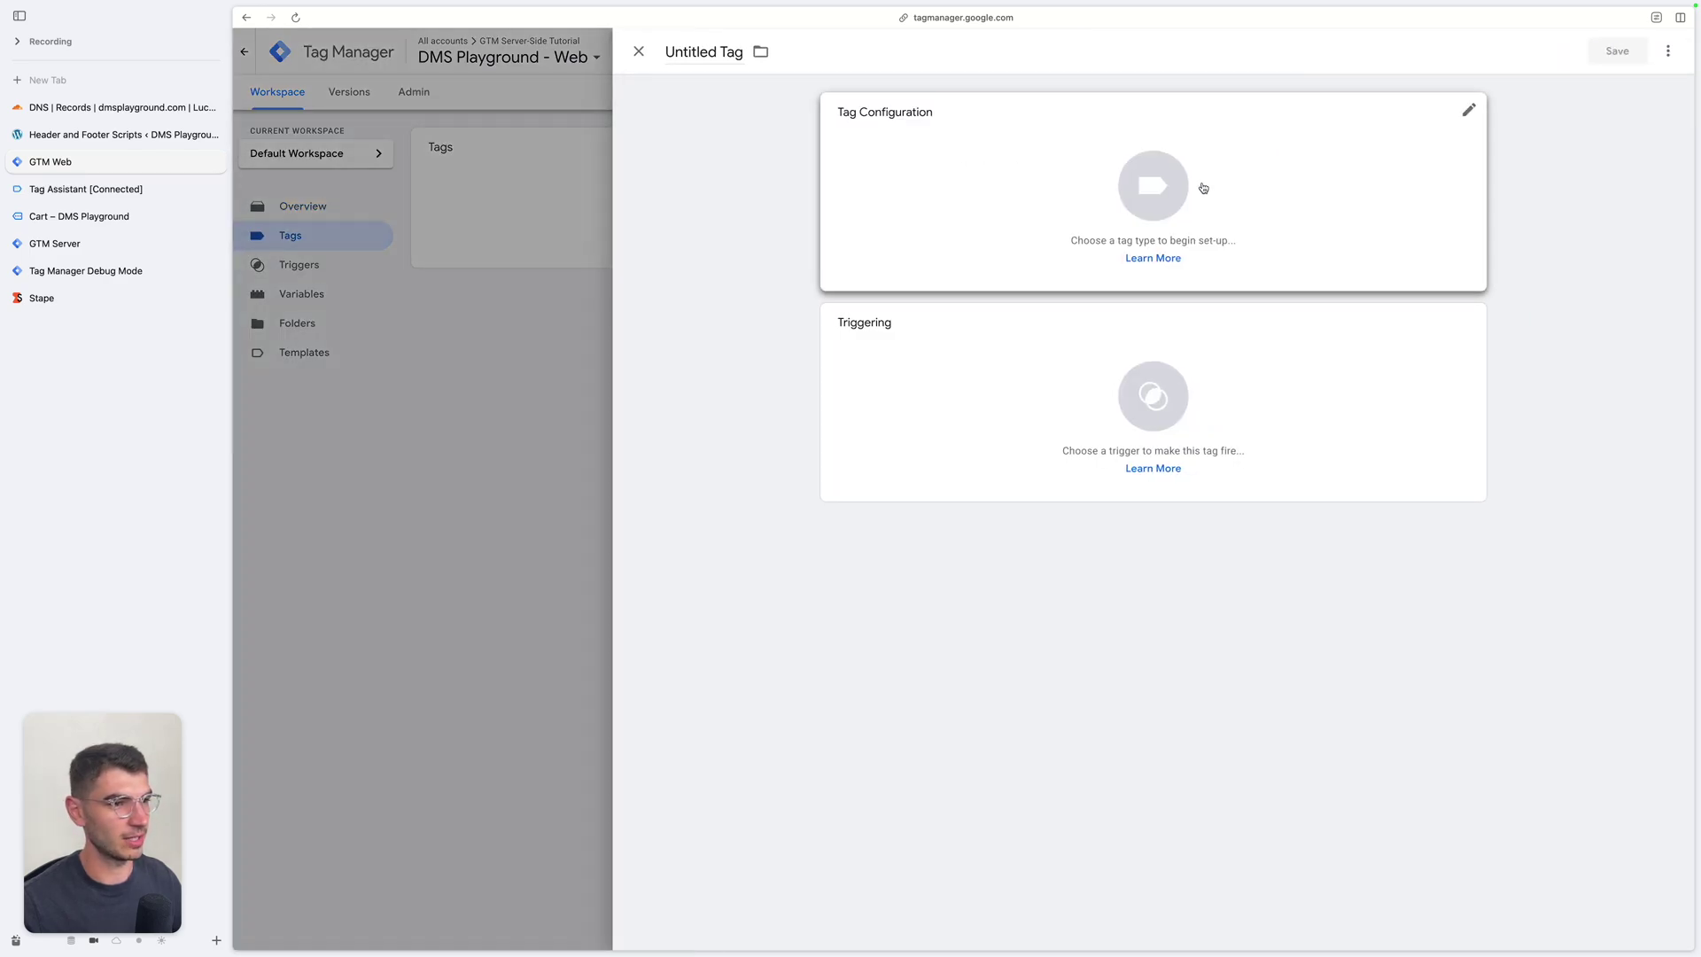
pyautogui.click(1200, 186)
pyautogui.click(1306, 301)
pyautogui.write('G')
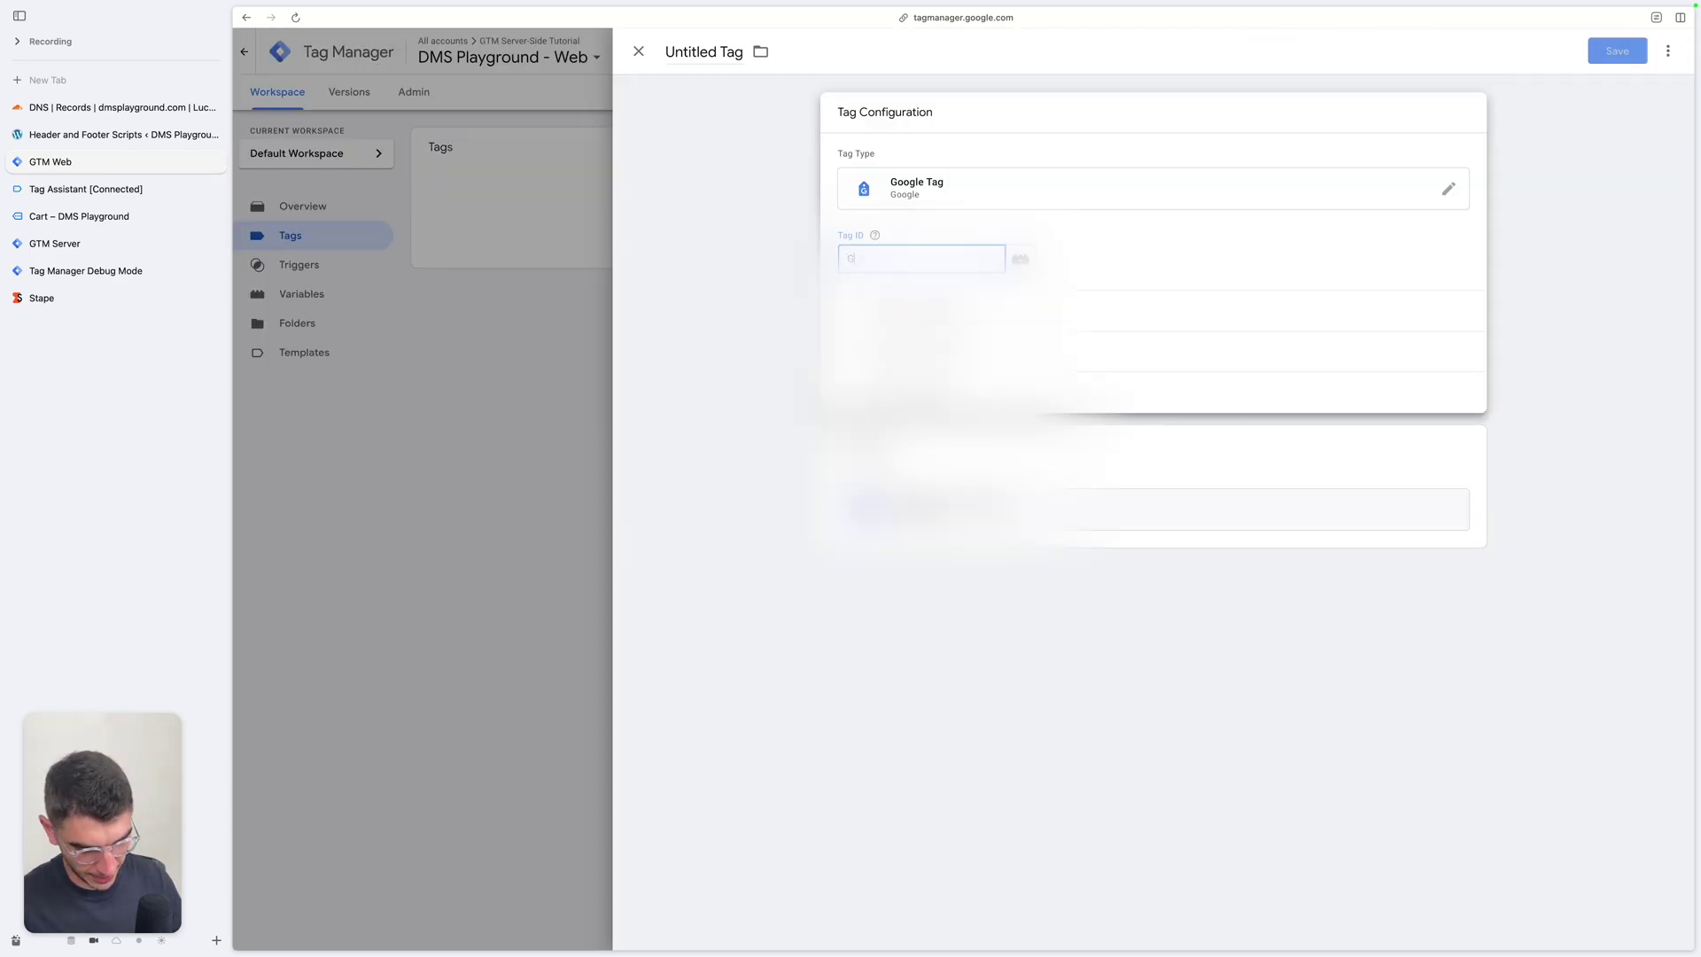
pyautogui.write('-XXXXXX')
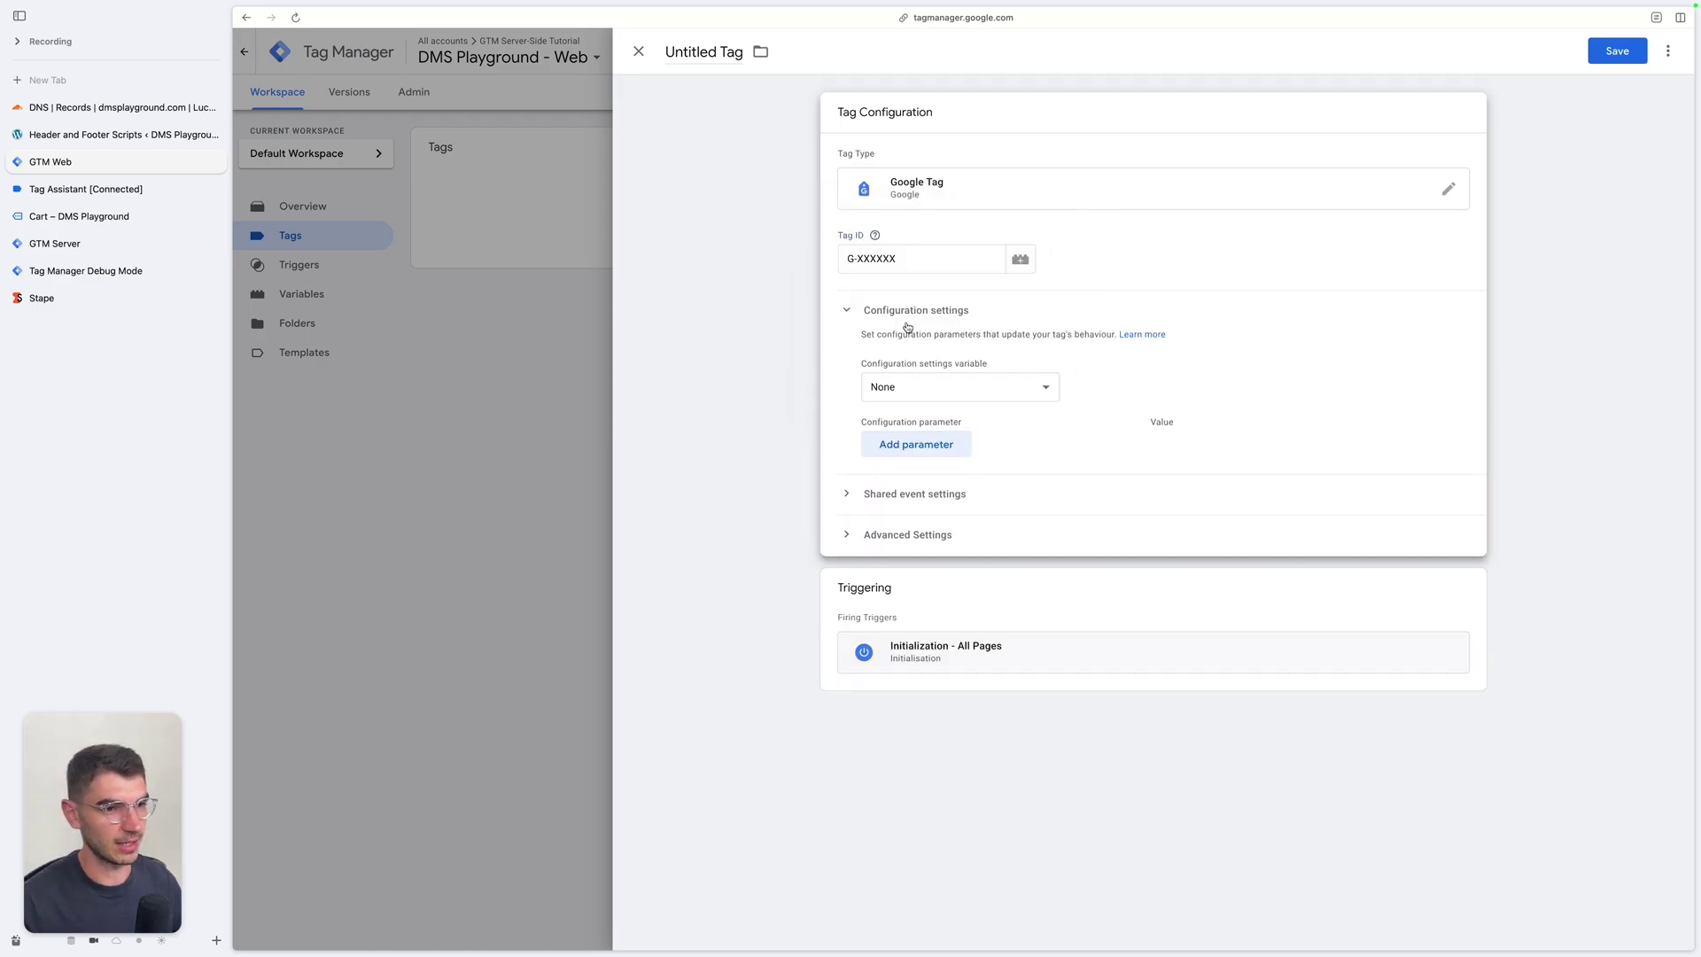
# Add the configuration parameter server_container_url with the value srv.dmsplayground.com, and save the tag as Google Tag.
pyautogui.click(890, 444)
pyautogui.click(912, 450)
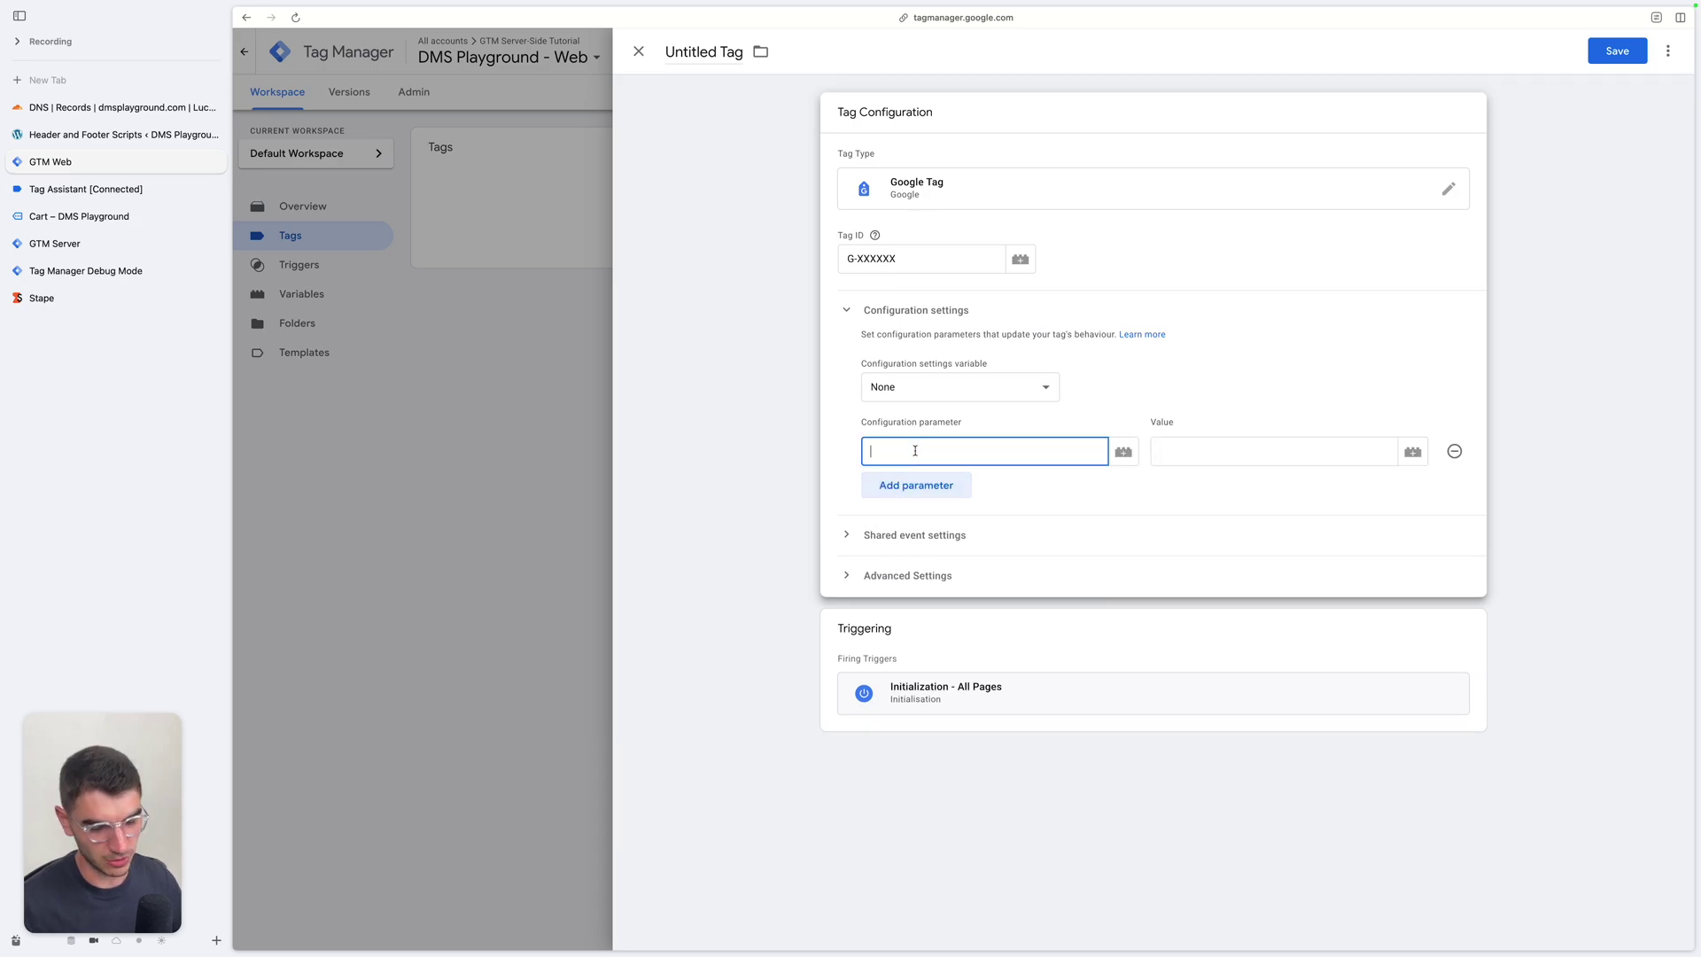
pyautogui.write('server_container')
pyautogui.press('Return')
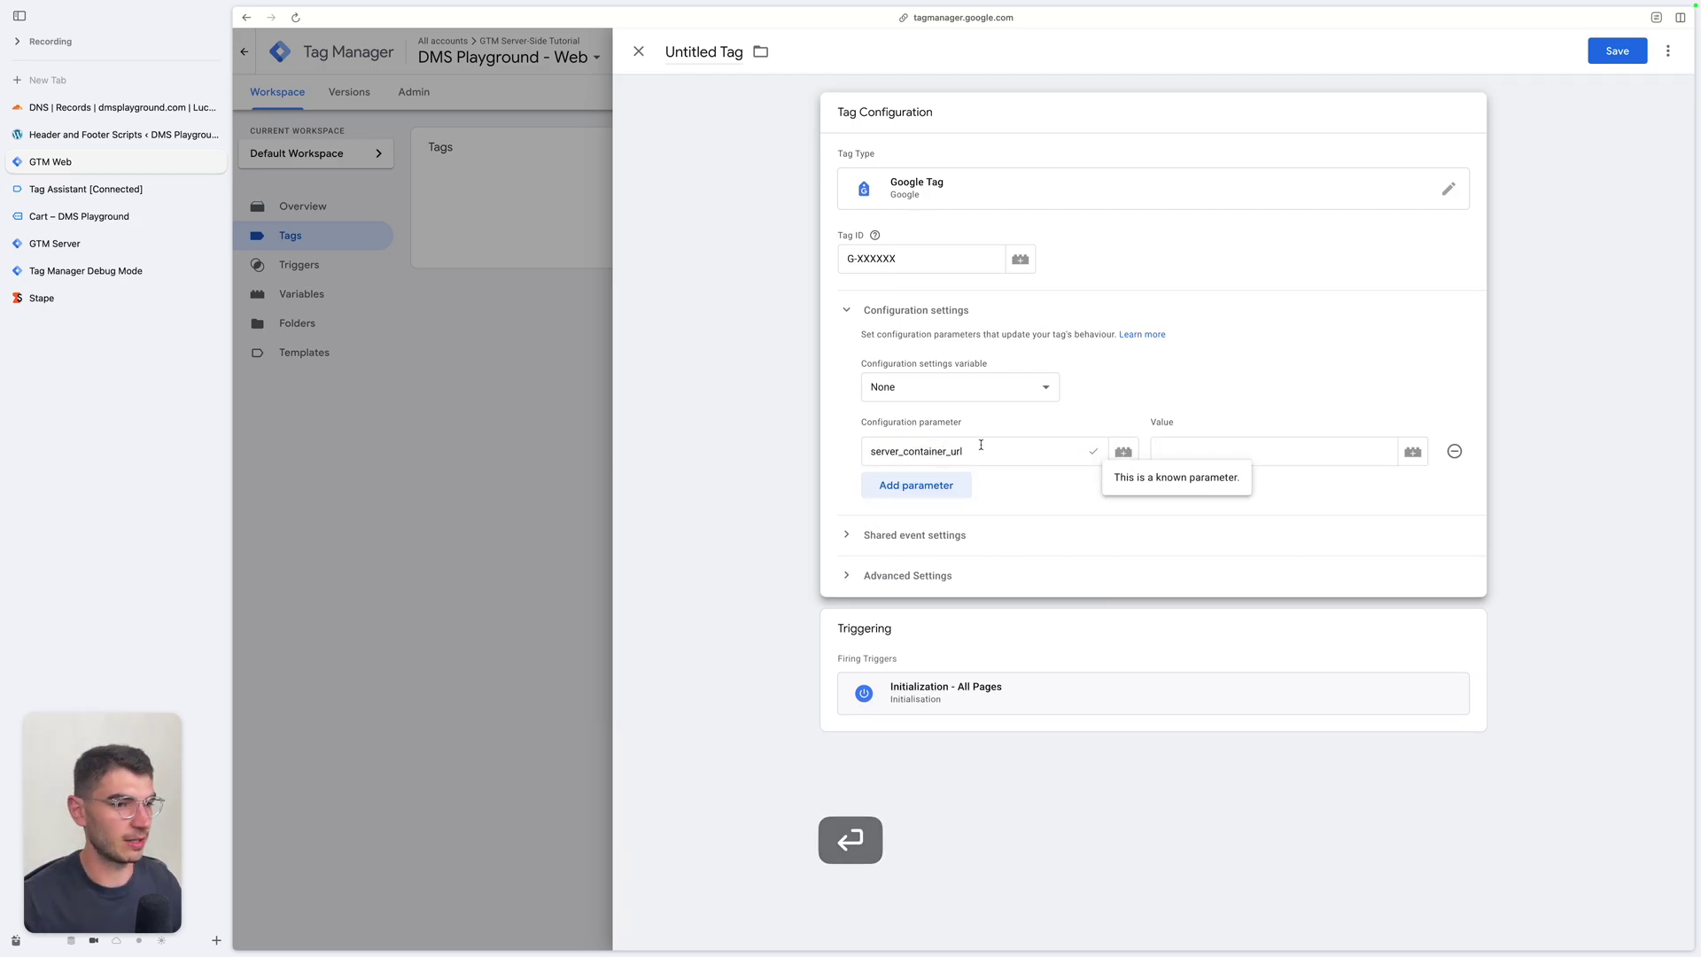
pyautogui.click(1195, 449)
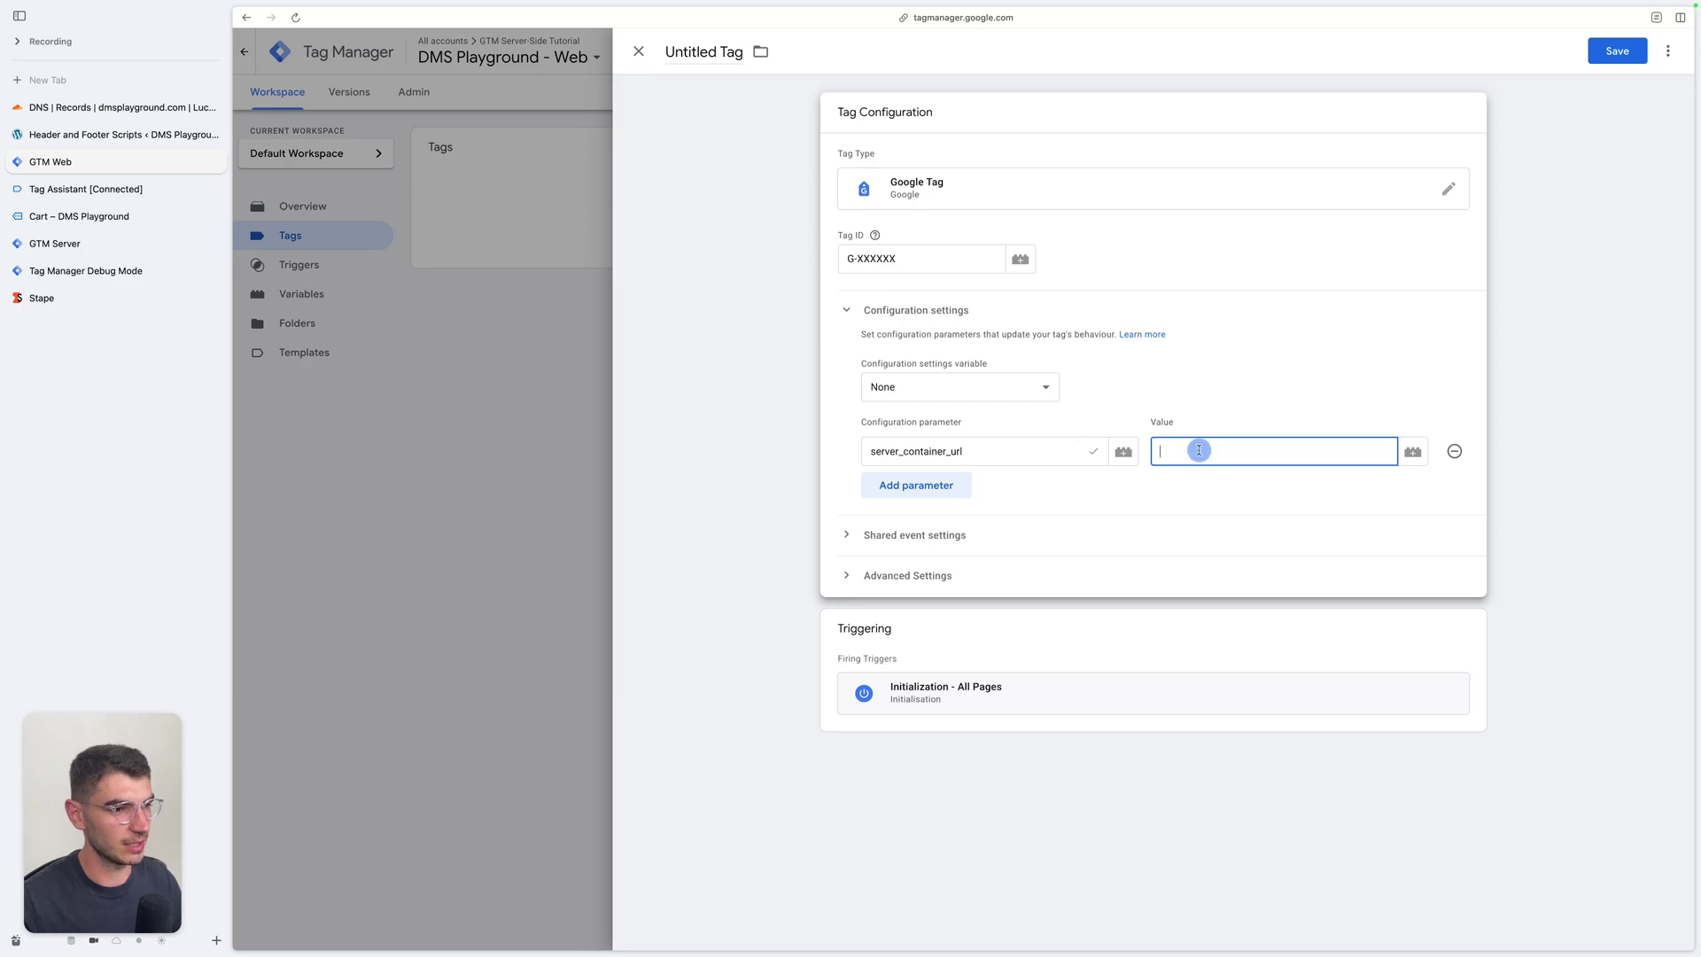
pyautogui.write('srv')
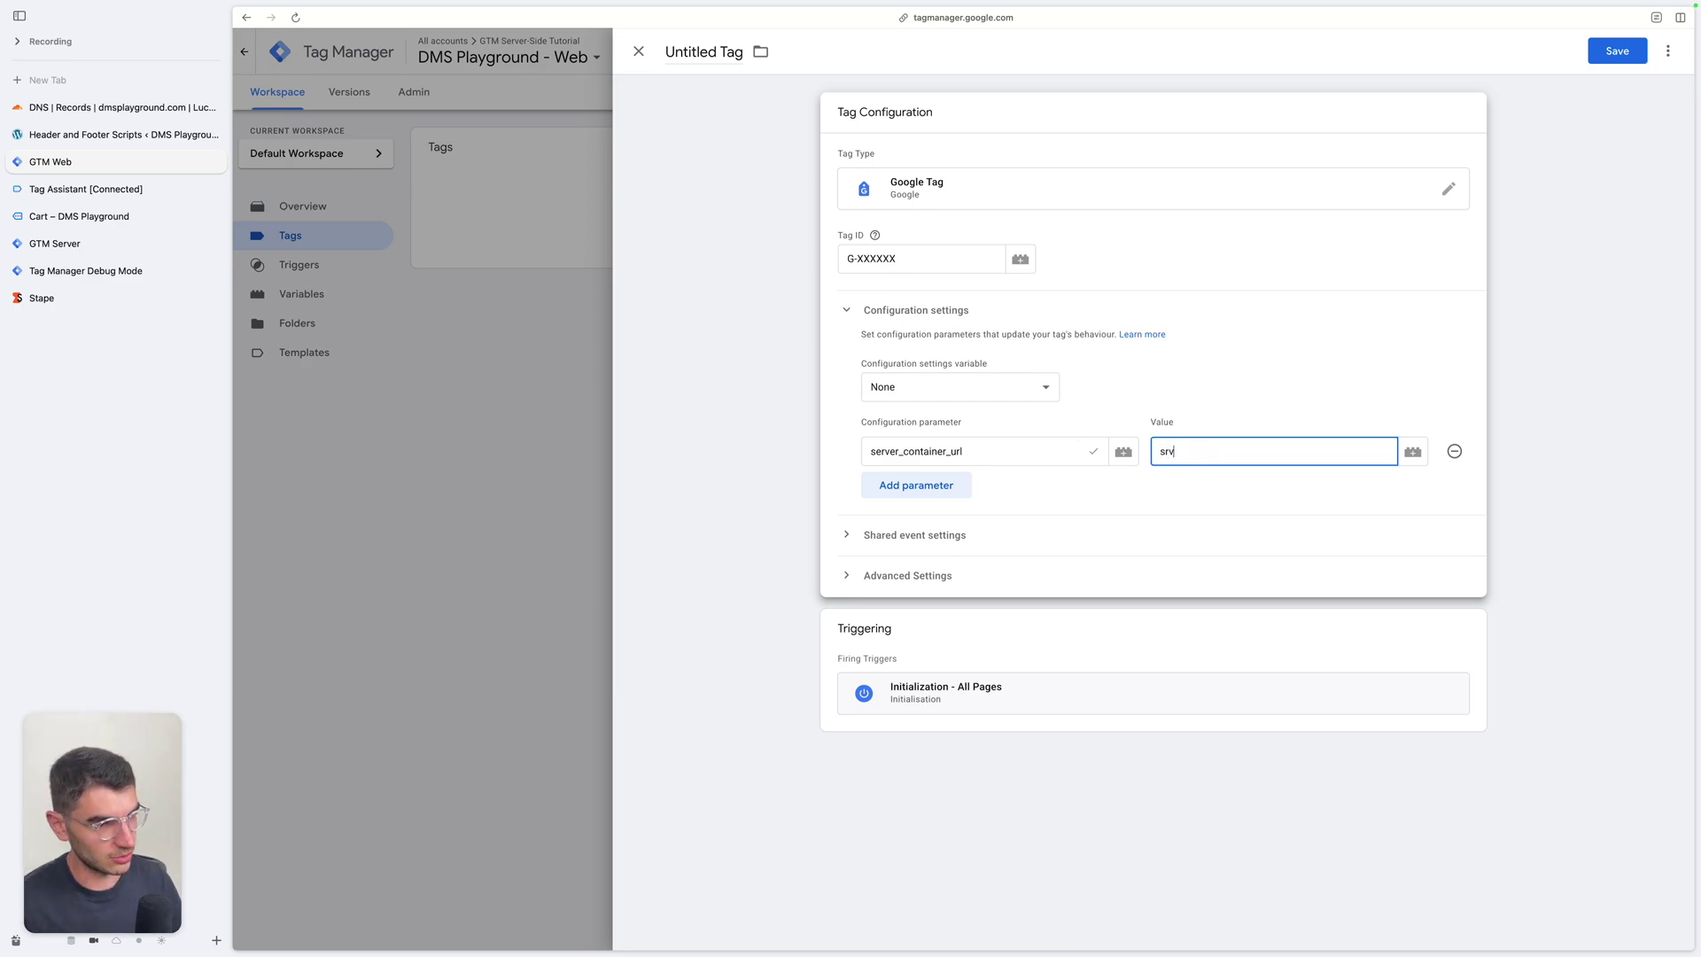
pyautogui.write('.dmsplayground.com')
pyautogui.click(1616, 51)
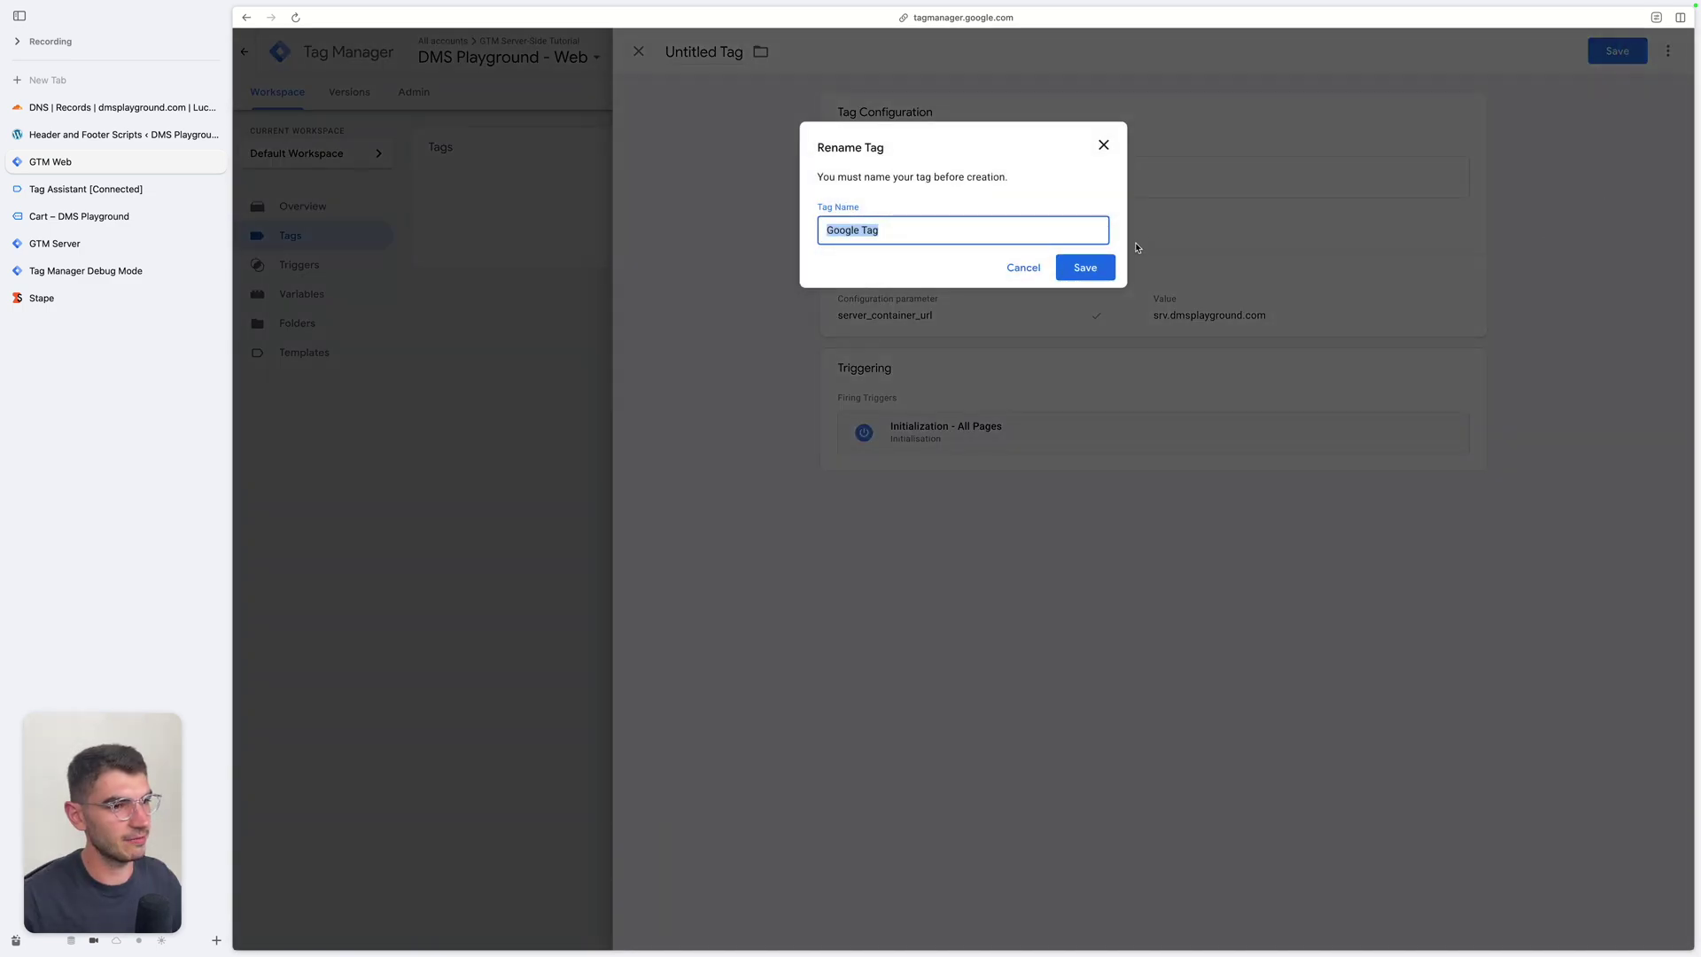
pyautogui.click(1079, 266)
# Preview the web container, and examine the page_view event's request and event data in the server container's debug page.
pyautogui.click(1570, 99)
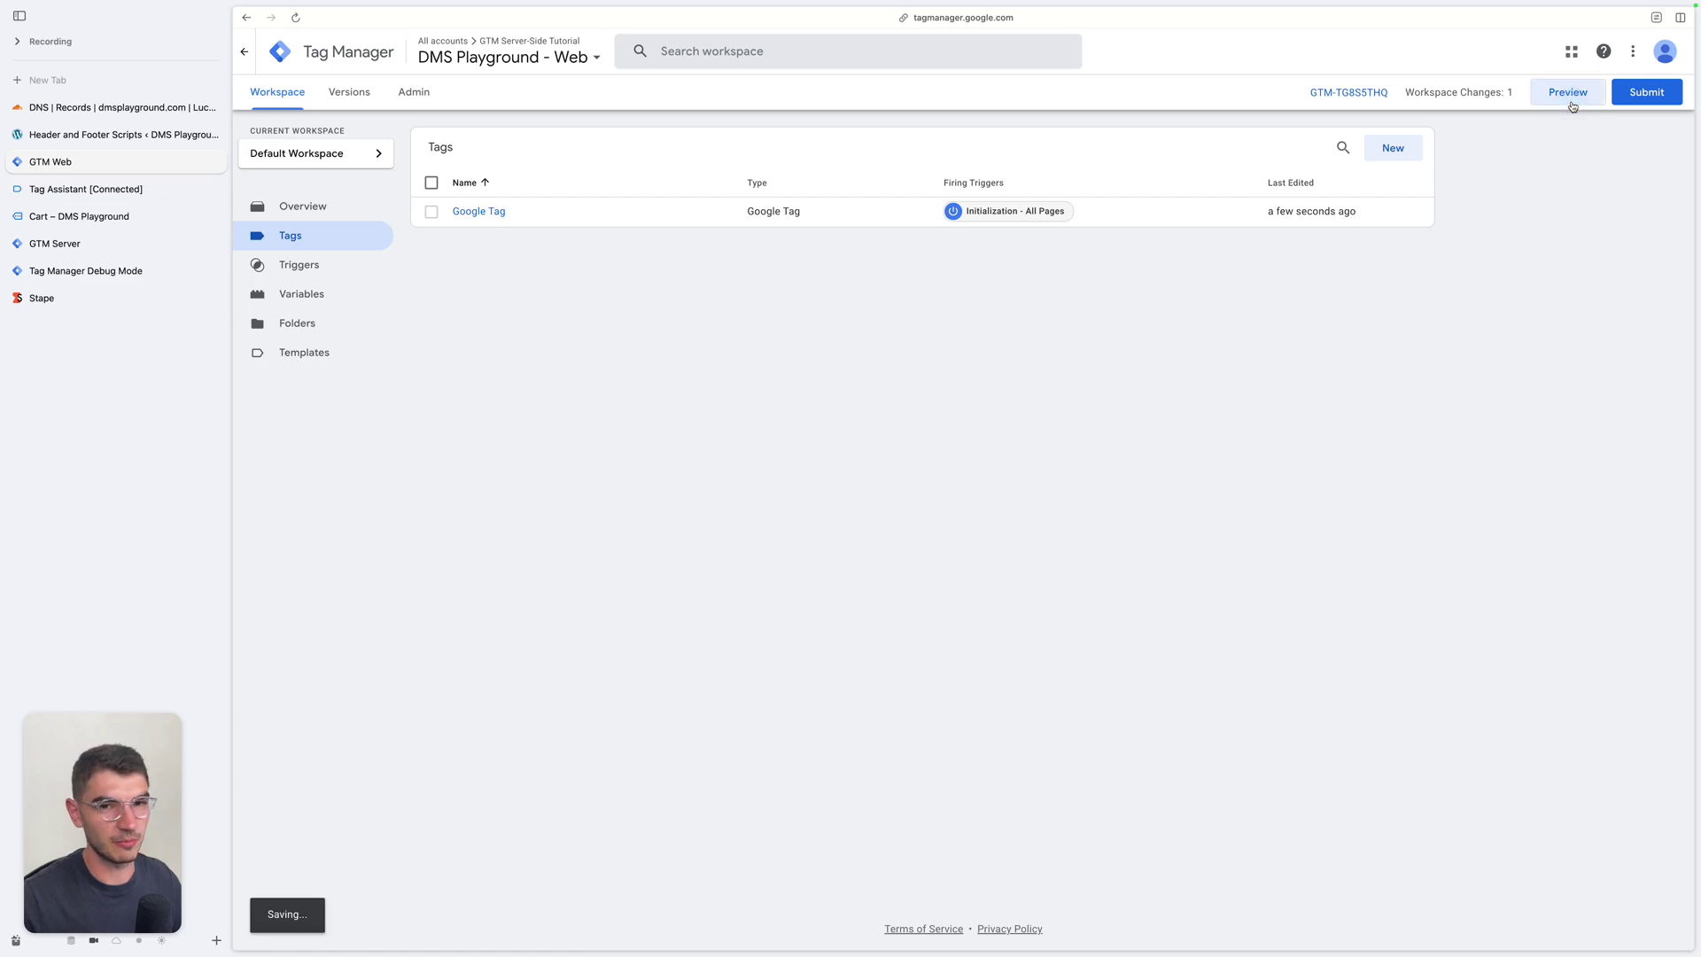
pyautogui.click(140, 270)
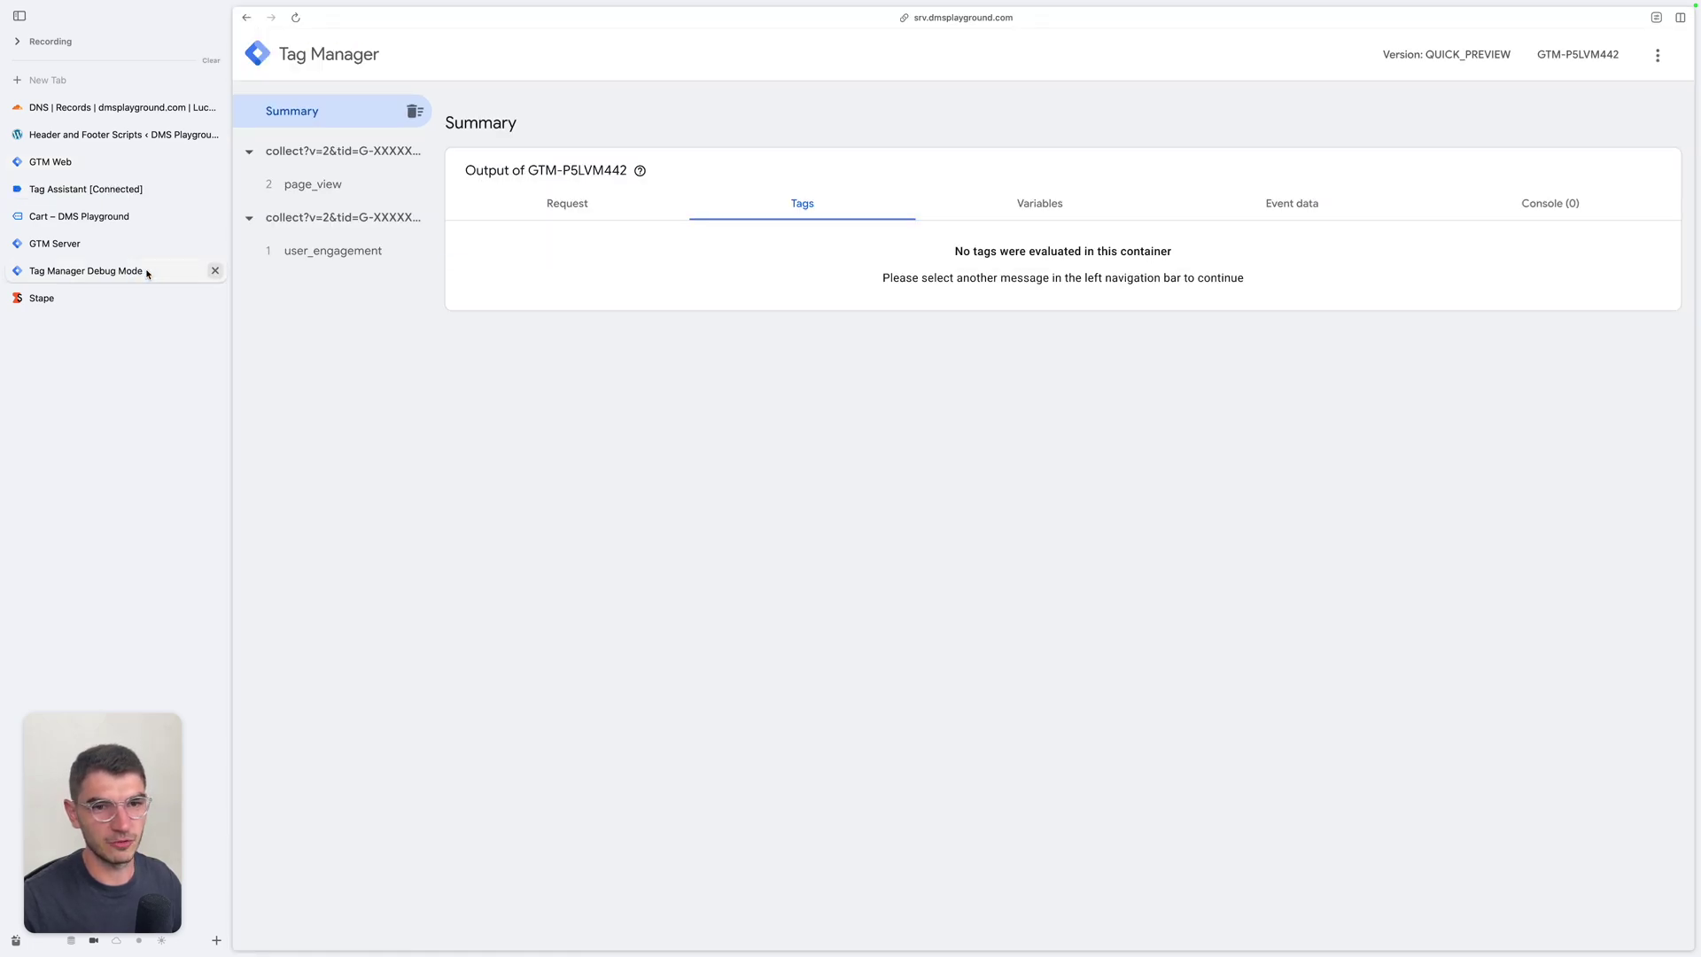
pyautogui.click(368, 192)
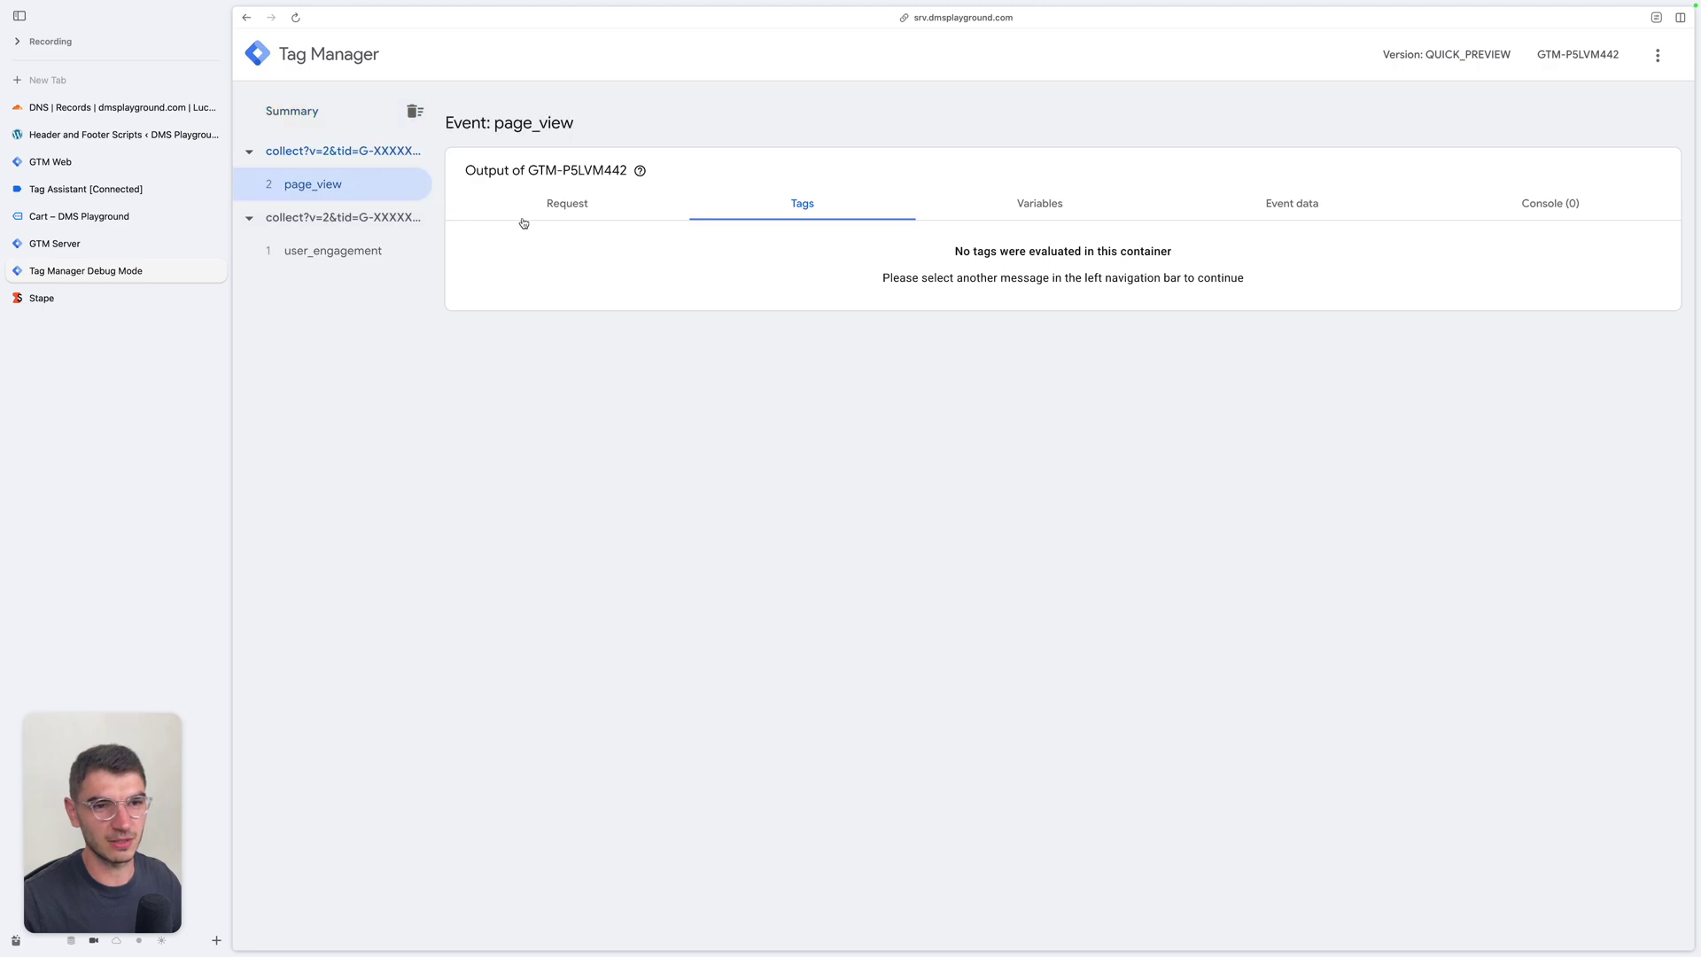
pyautogui.click(566, 206)
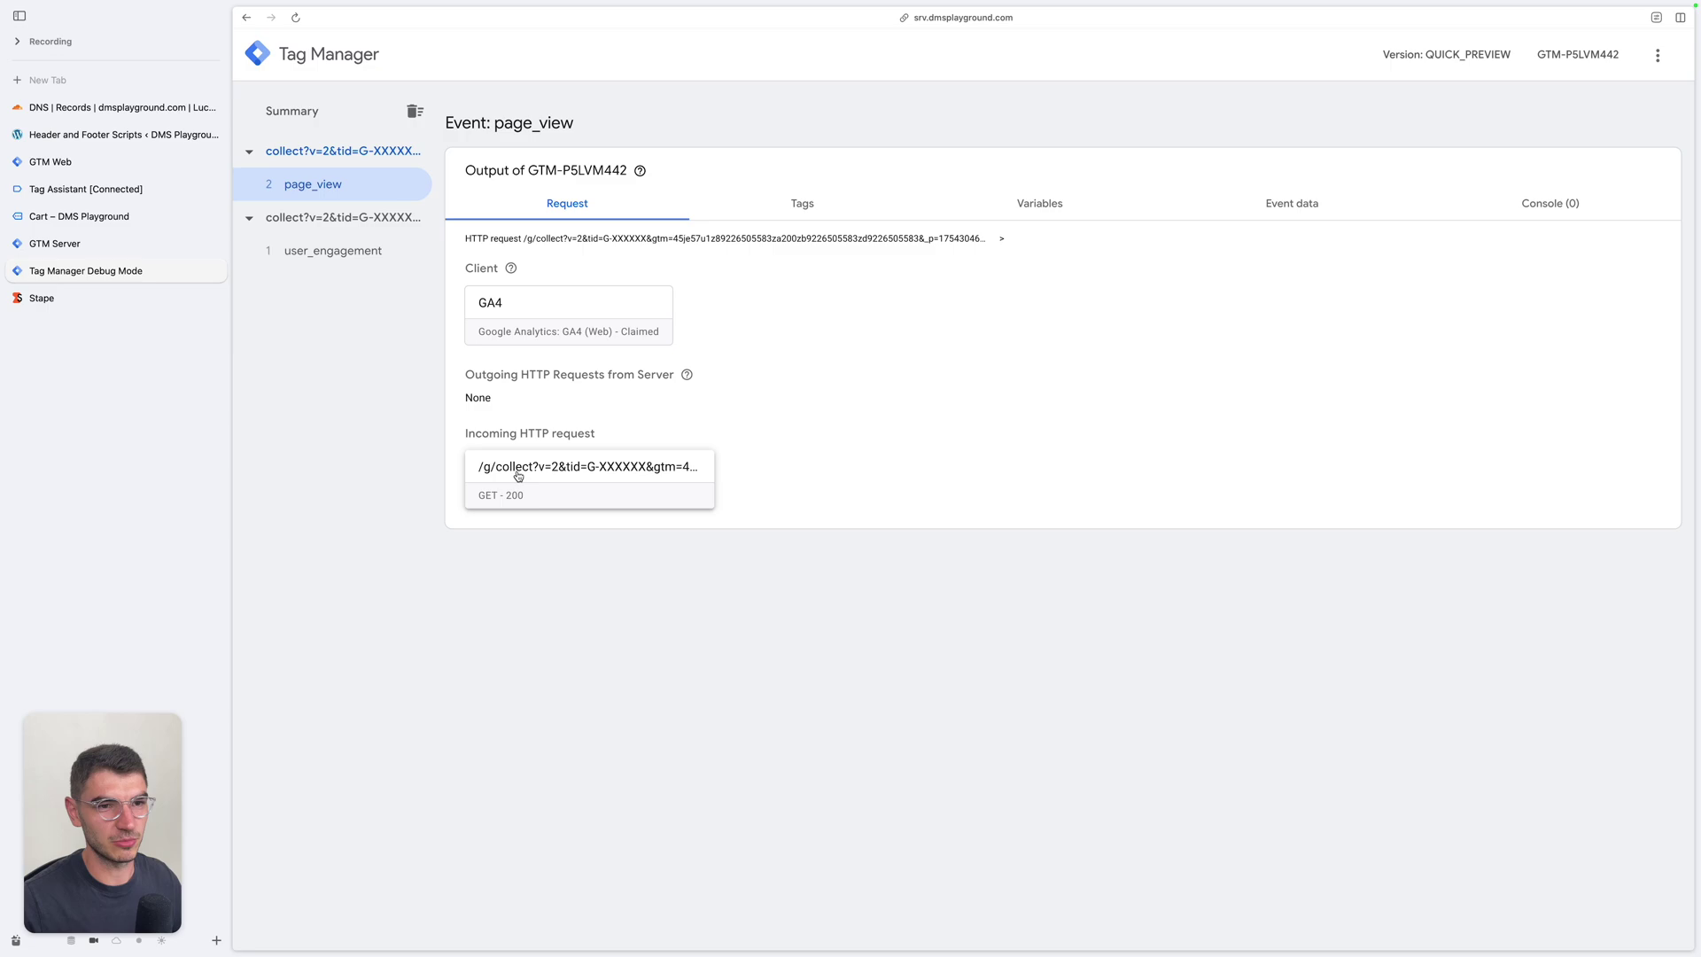
pyautogui.click(1294, 213)
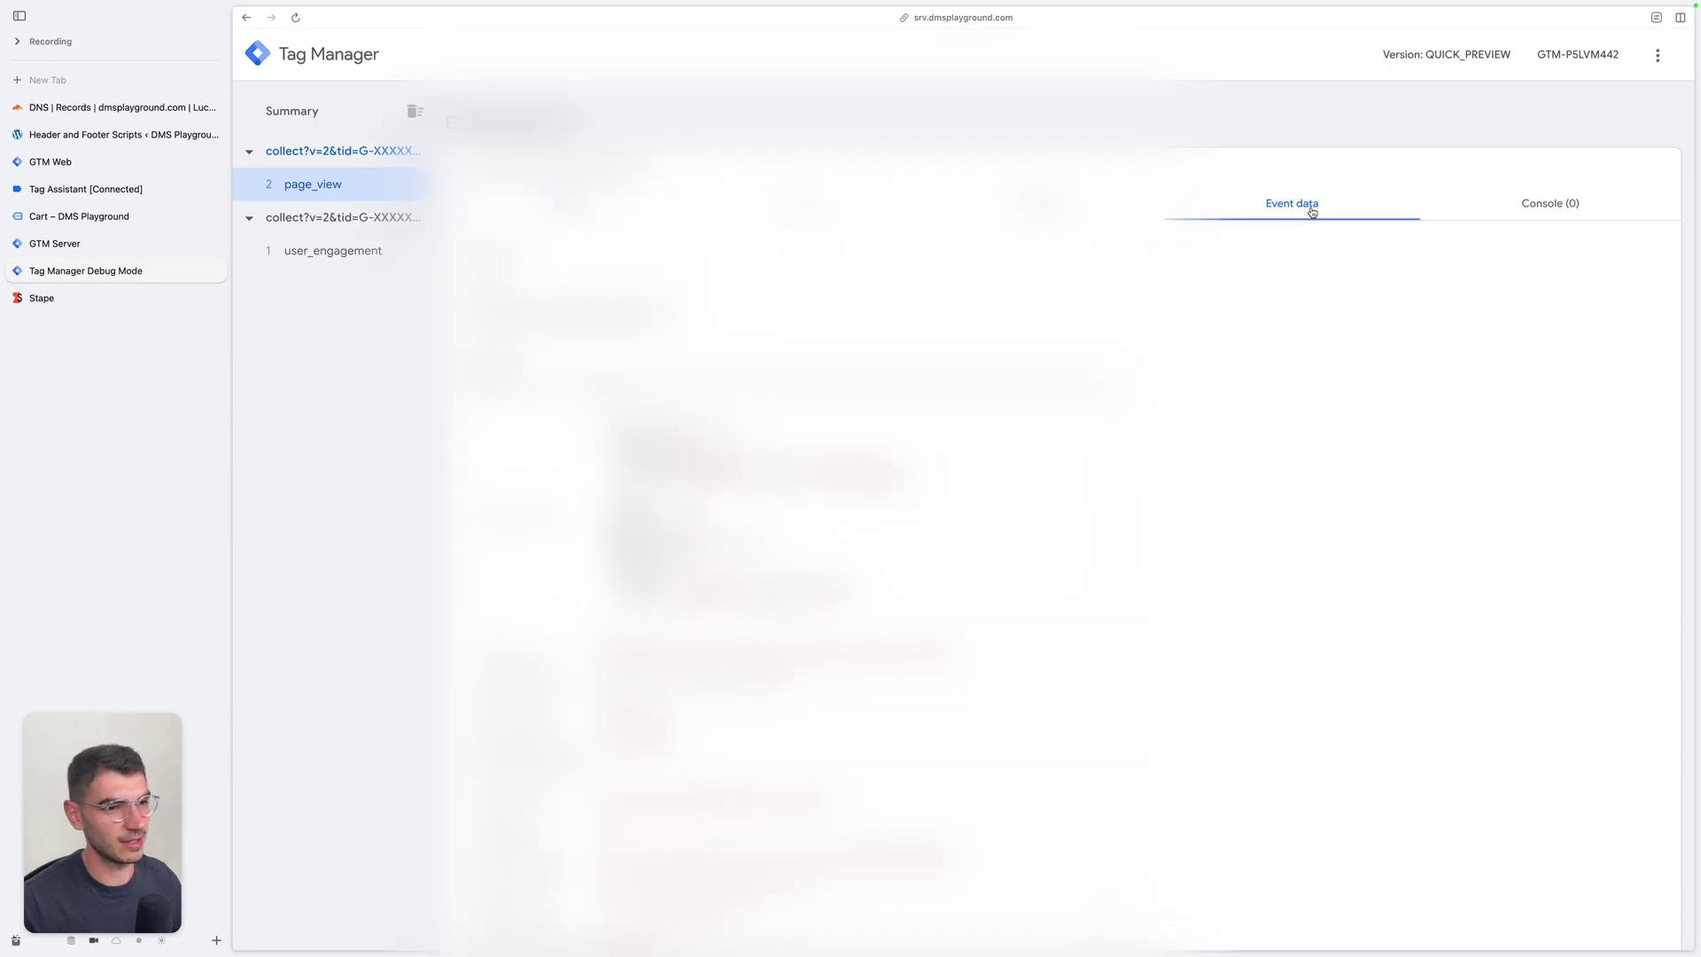
pyautogui.scroll(-2, 1309, 205)
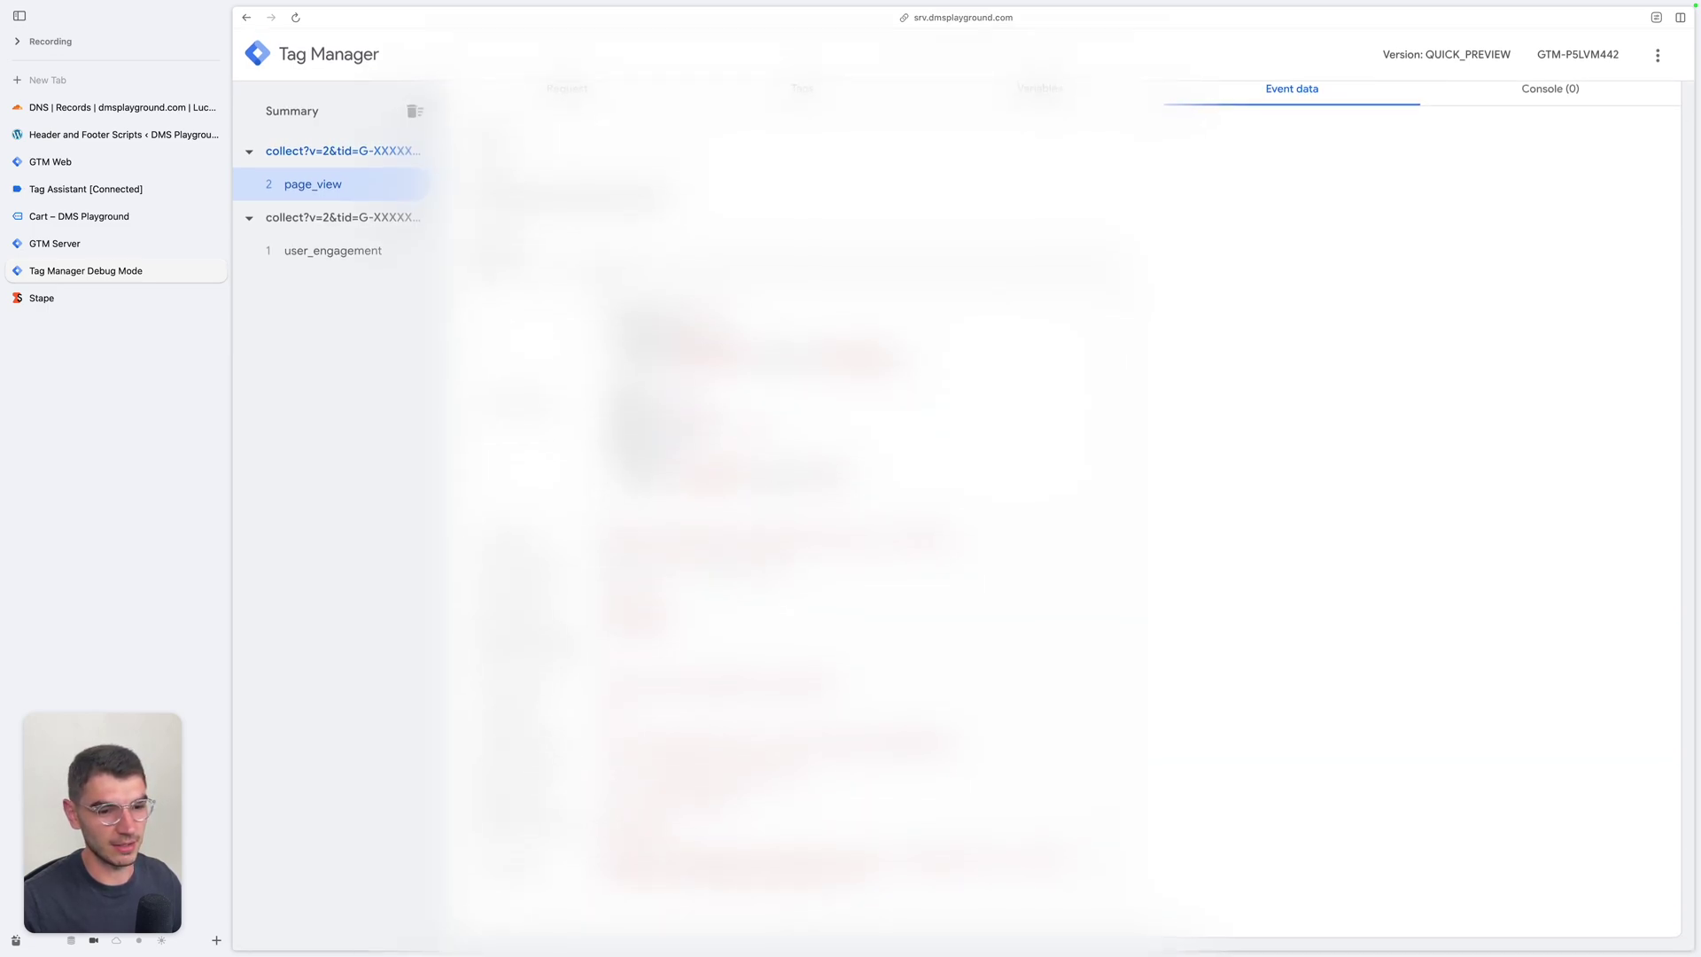
pyautogui.scroll(-3, 956, 514)
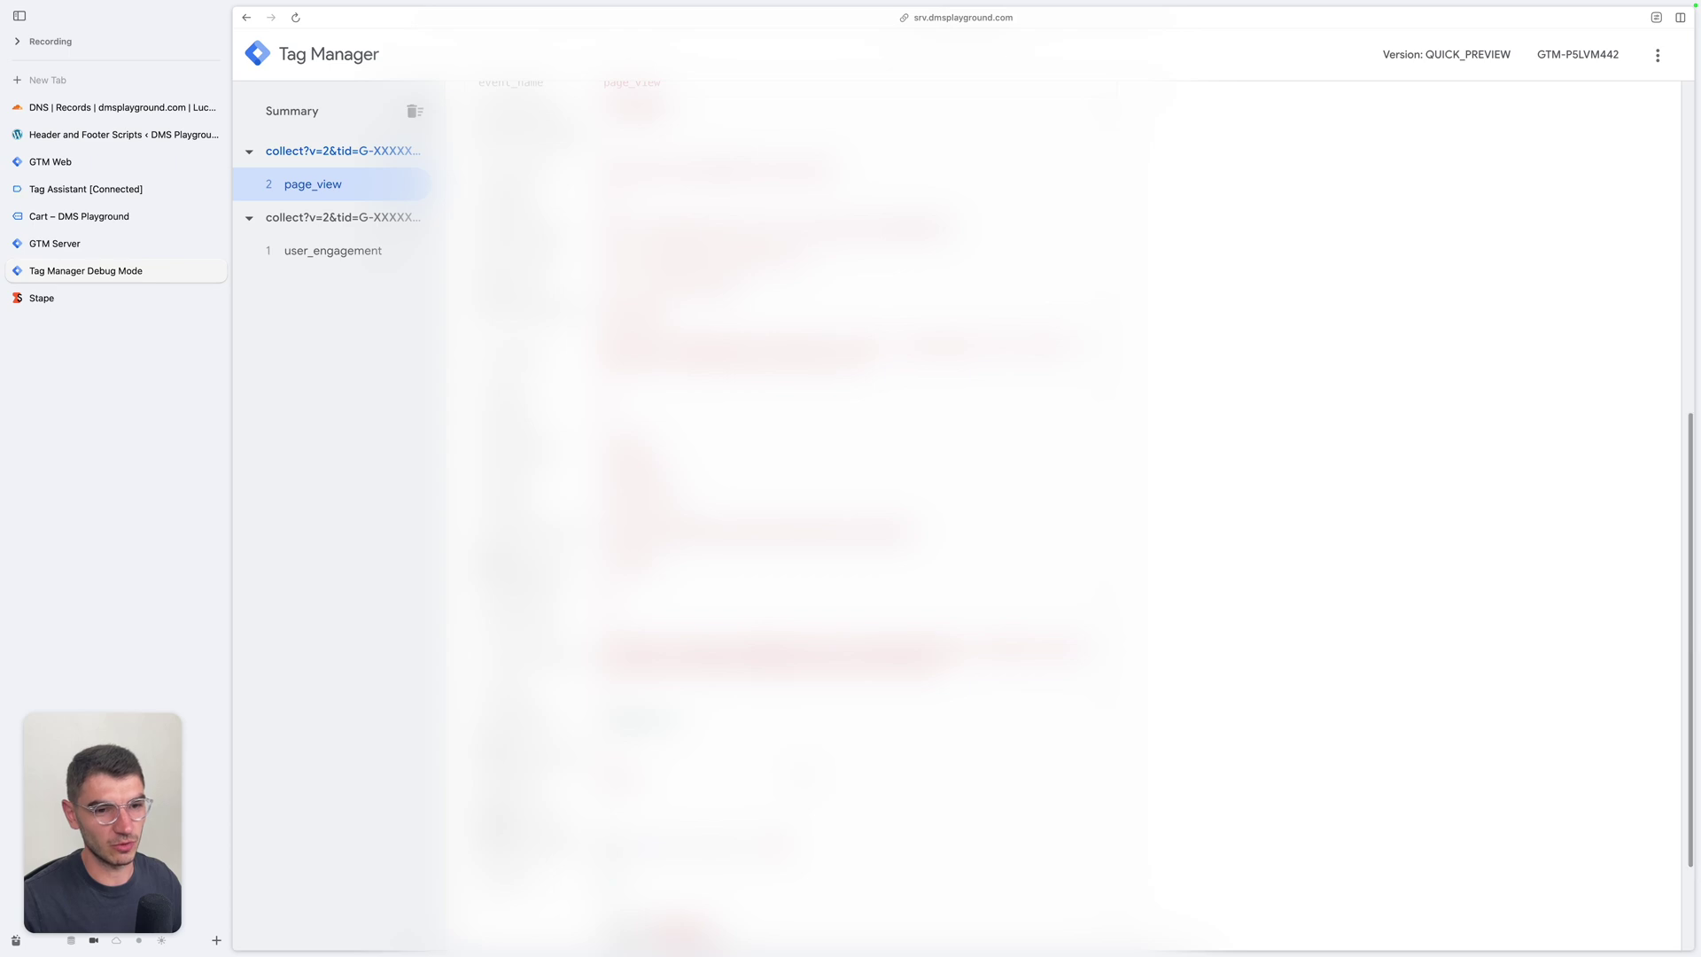
pyautogui.scroll(10, 957, 513)
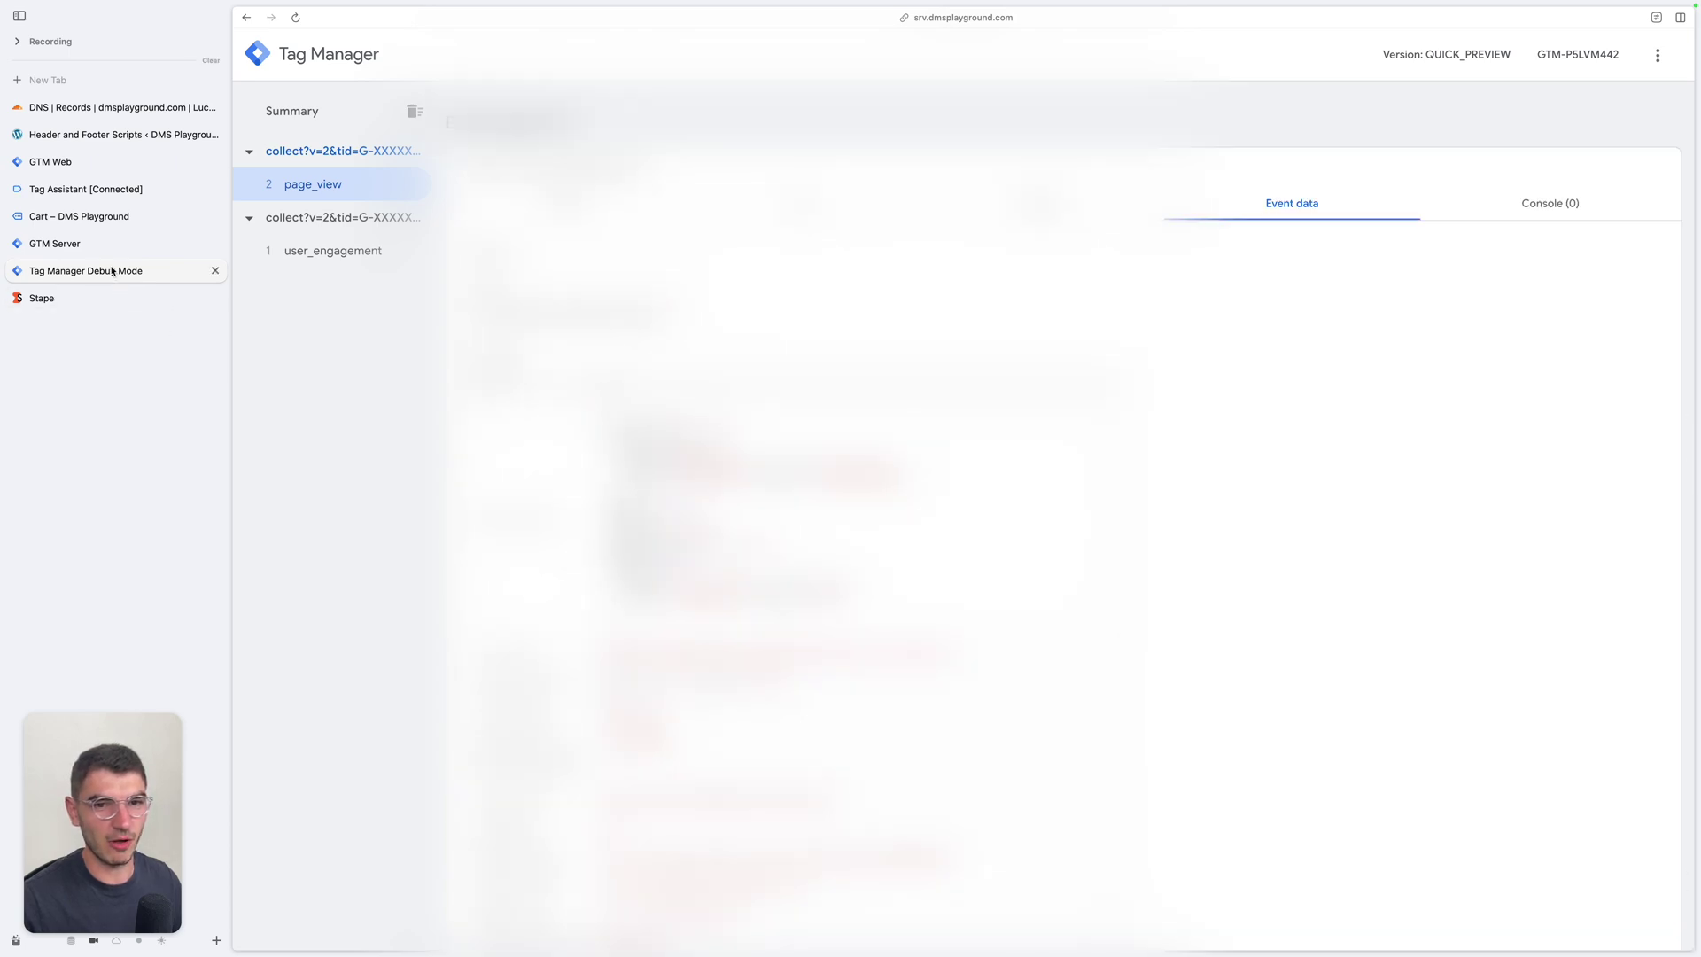
# Check the tag list of the DMS Playground - Server container, and return to the web container's tag list.
pyautogui.click(151, 243)
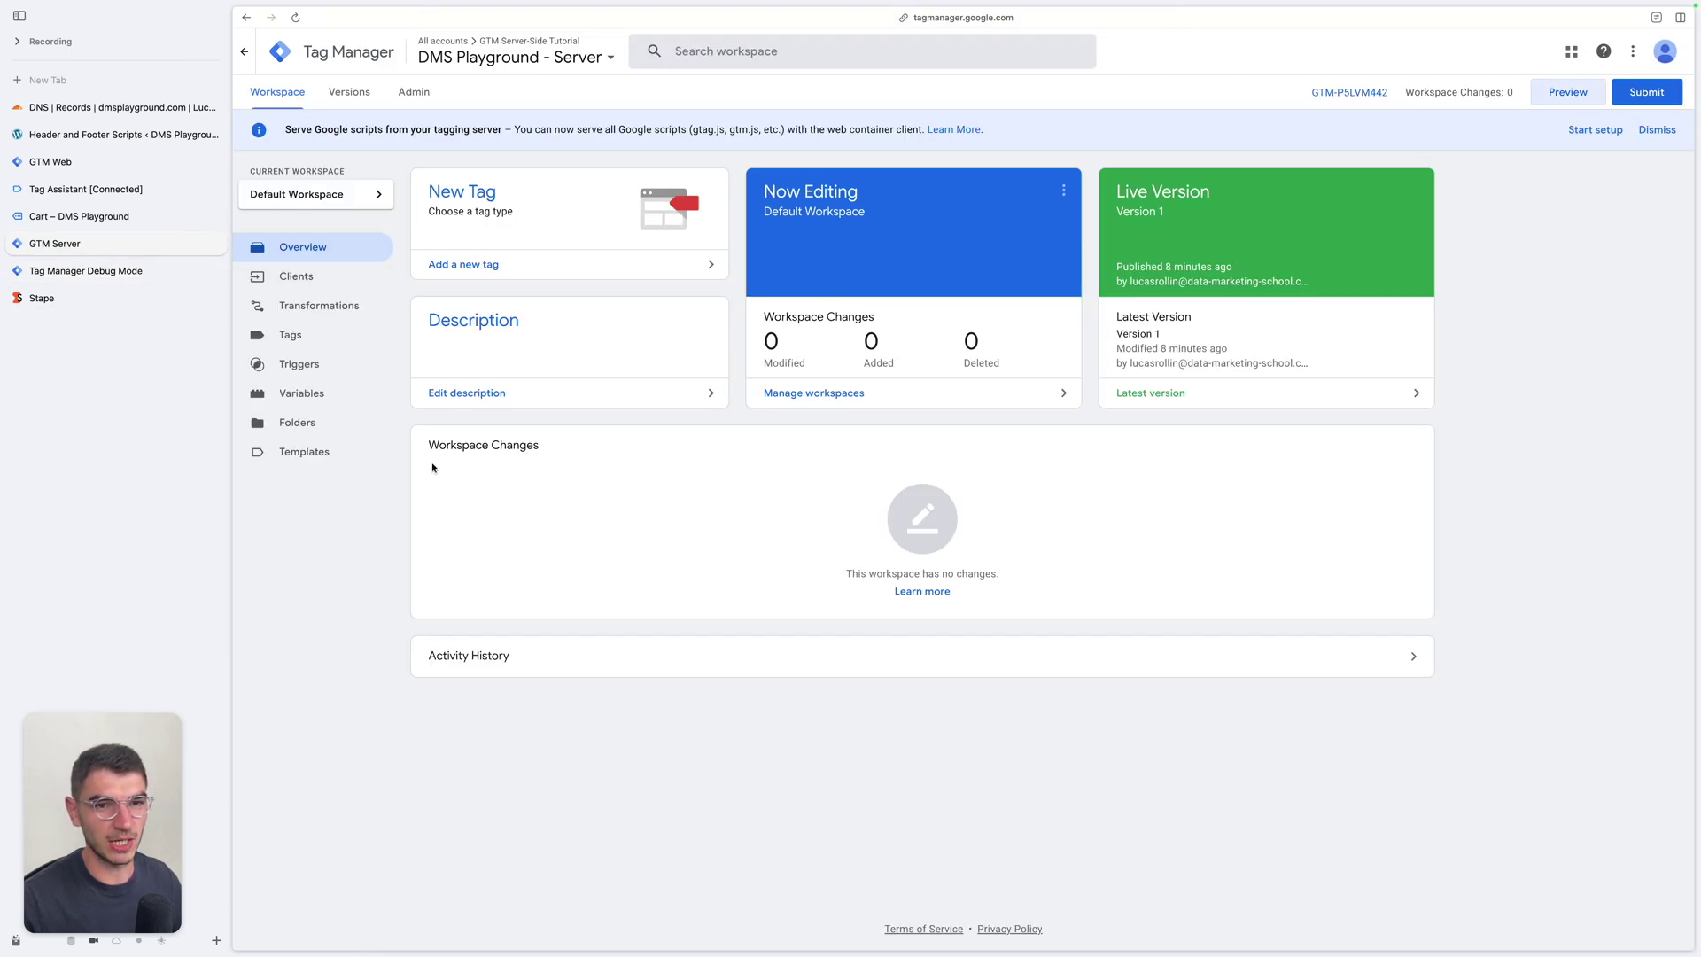
pyautogui.click(339, 332)
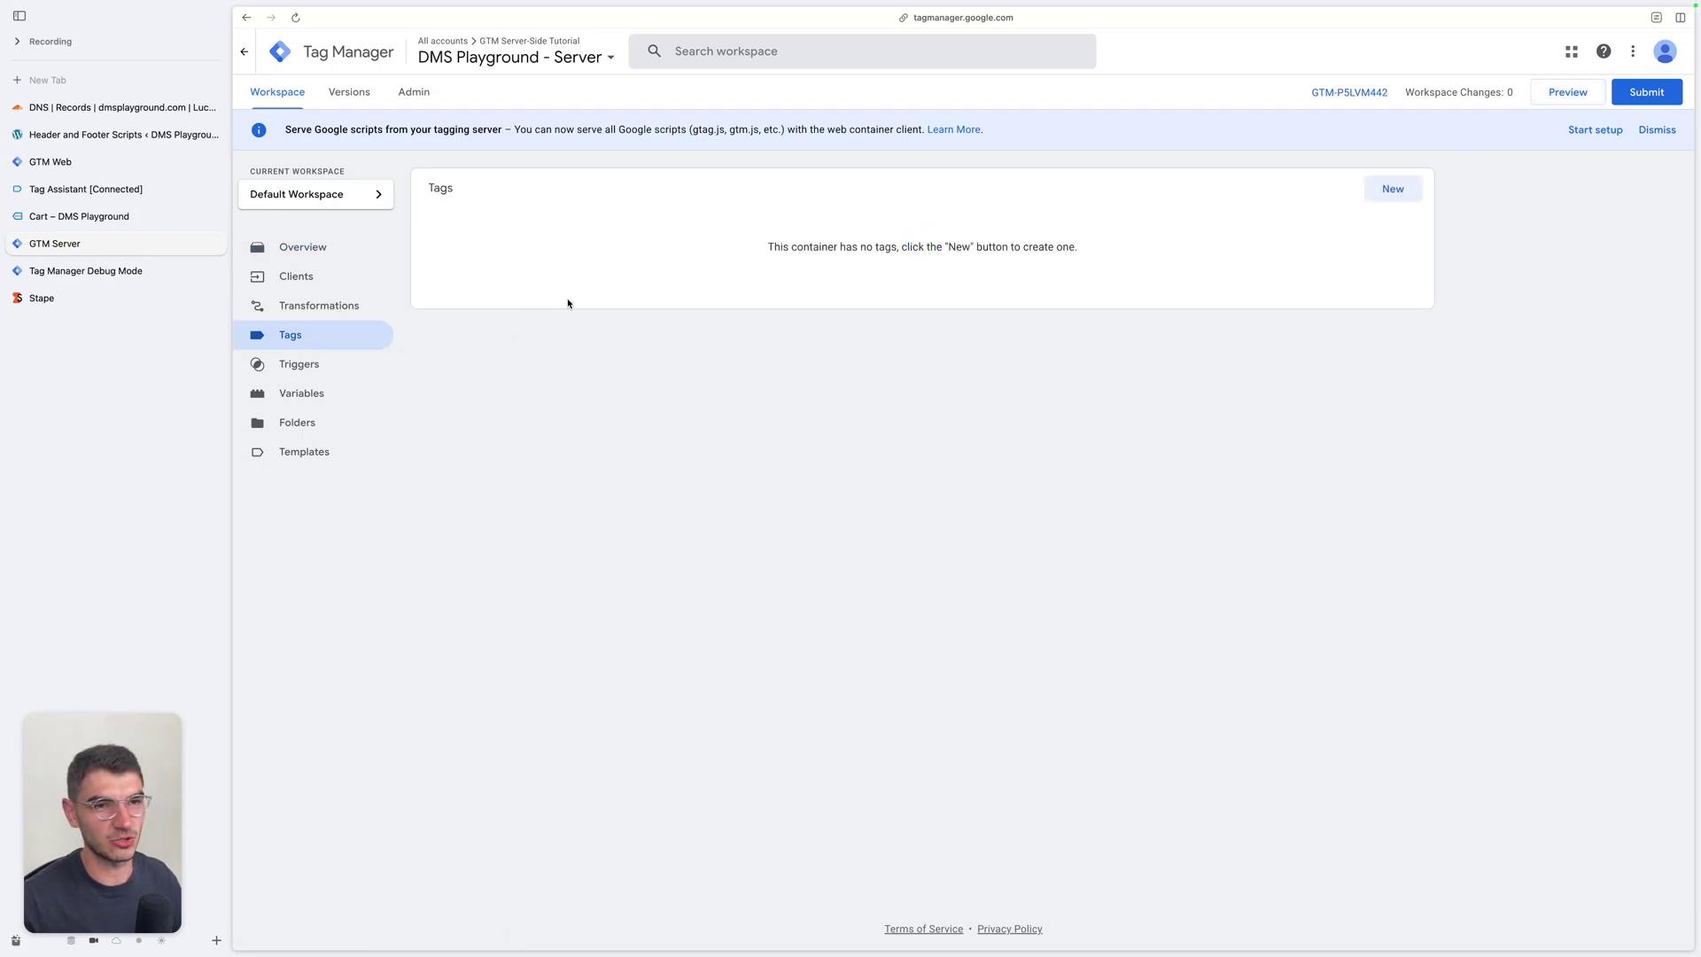
pyautogui.click(189, 165)
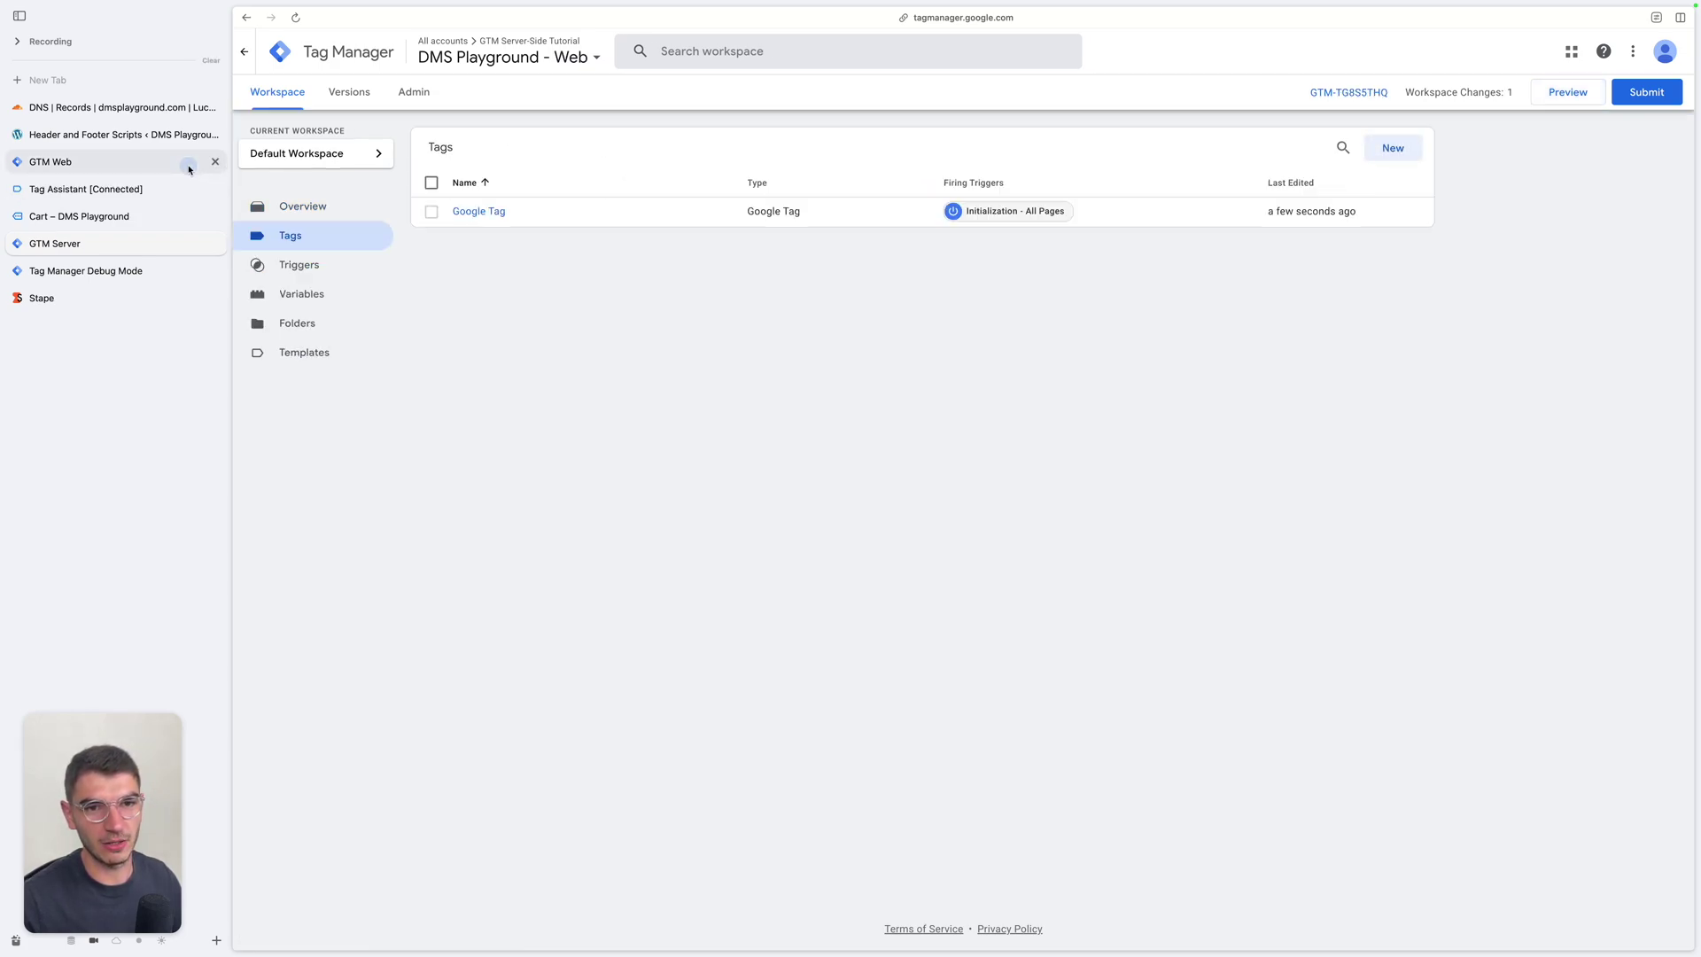